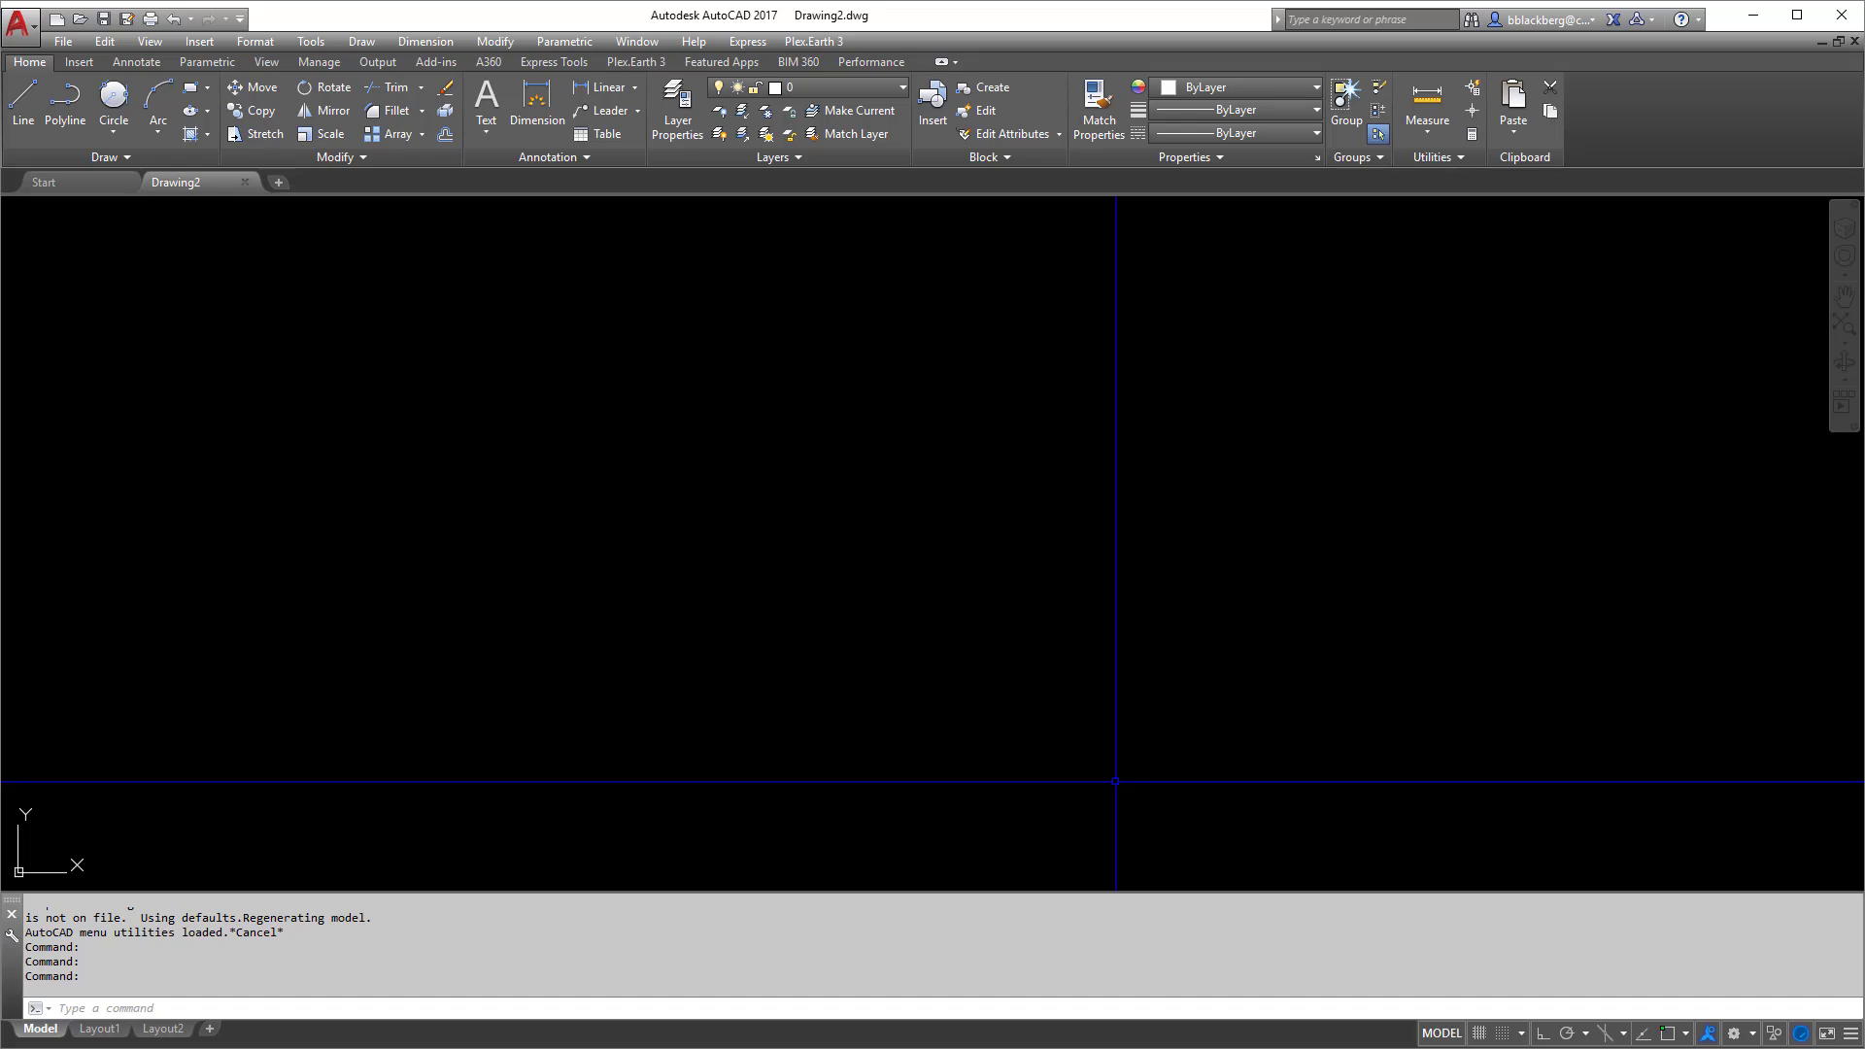
Open the drawing units settings with the UNITS command
{"action": "type", "text": "UNI"}
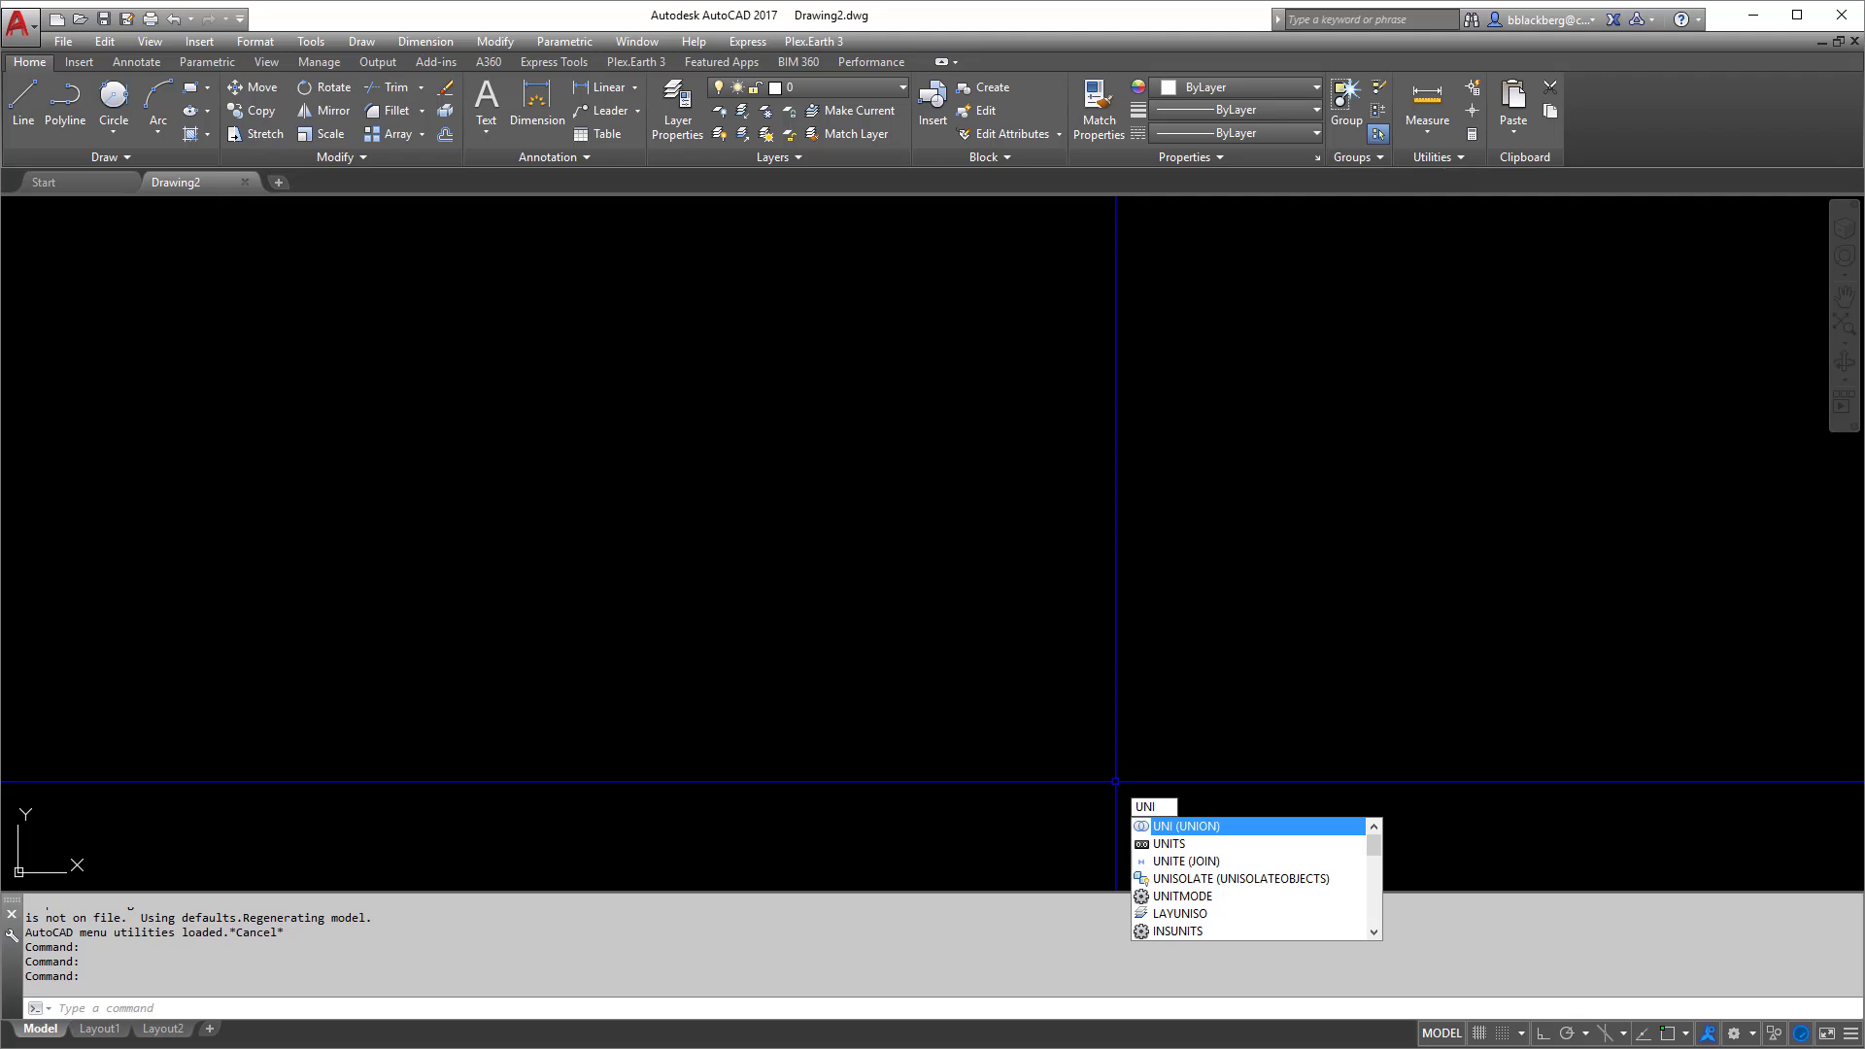
{"action": "type", "text": "TS"}
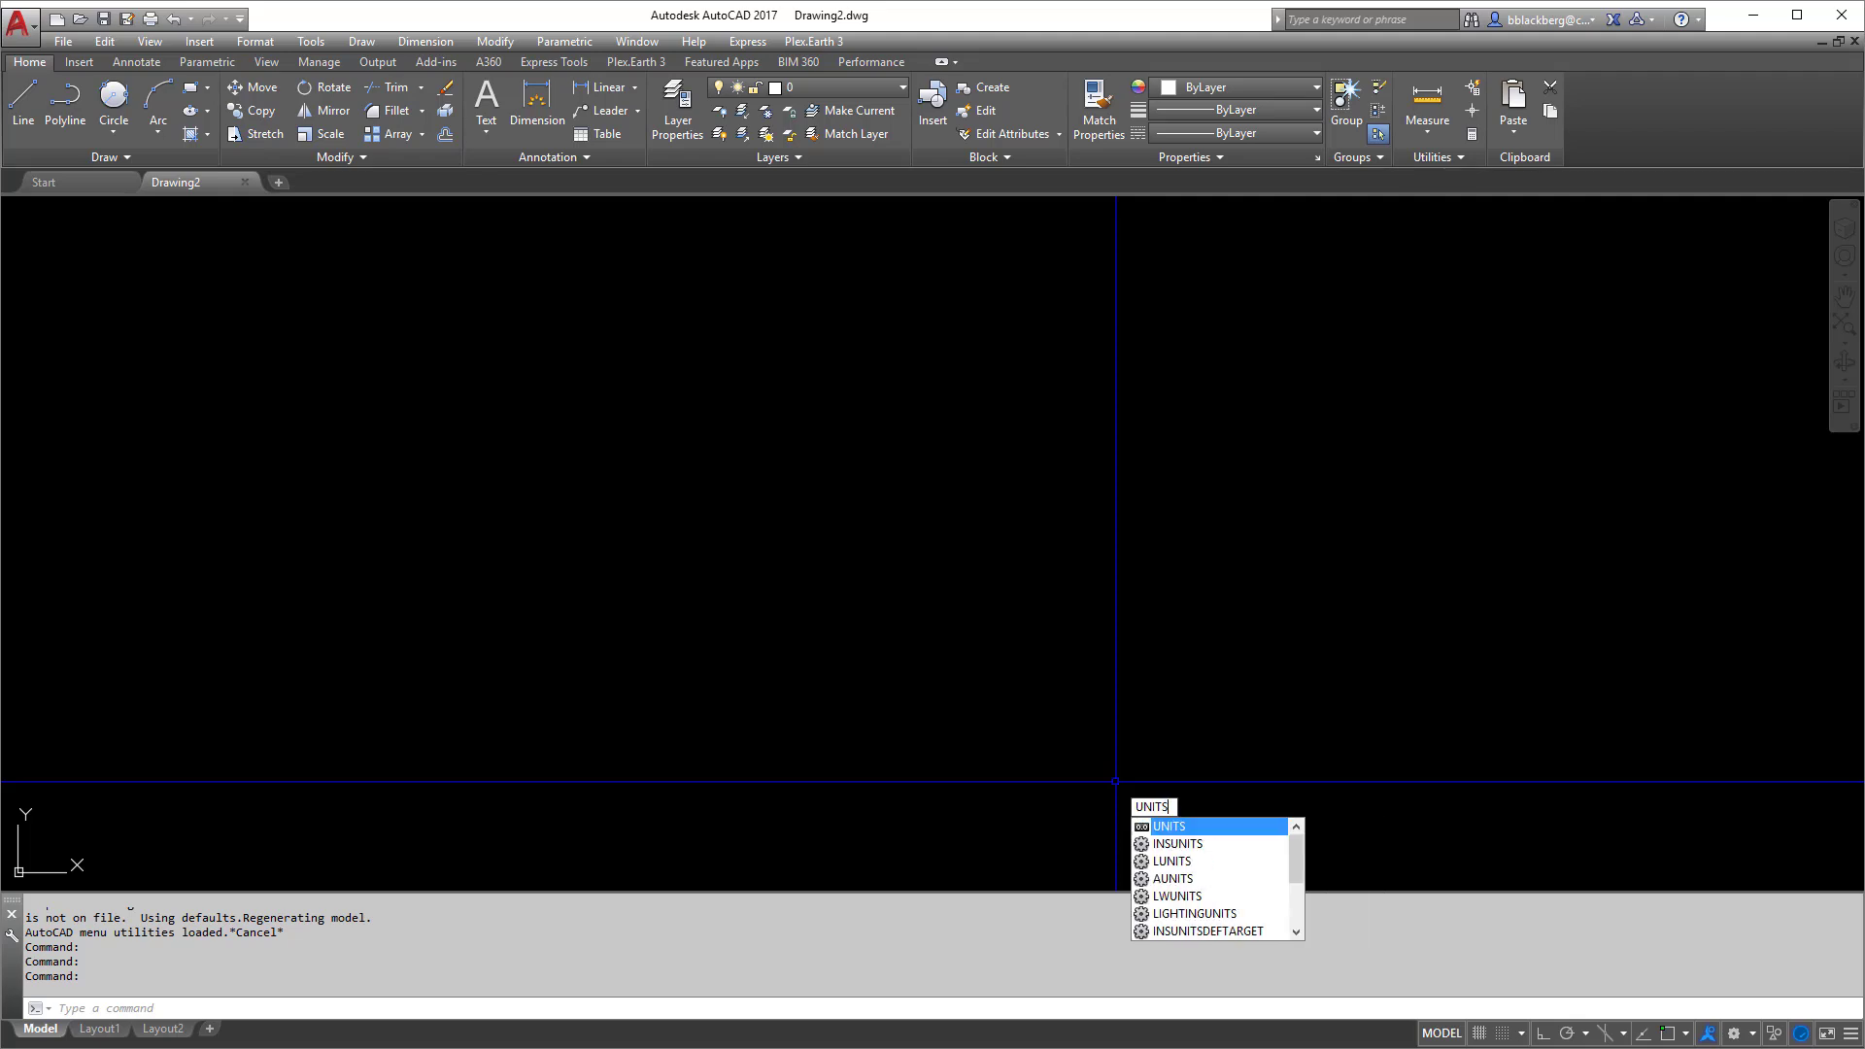
{"action": "key", "text": "Return"}
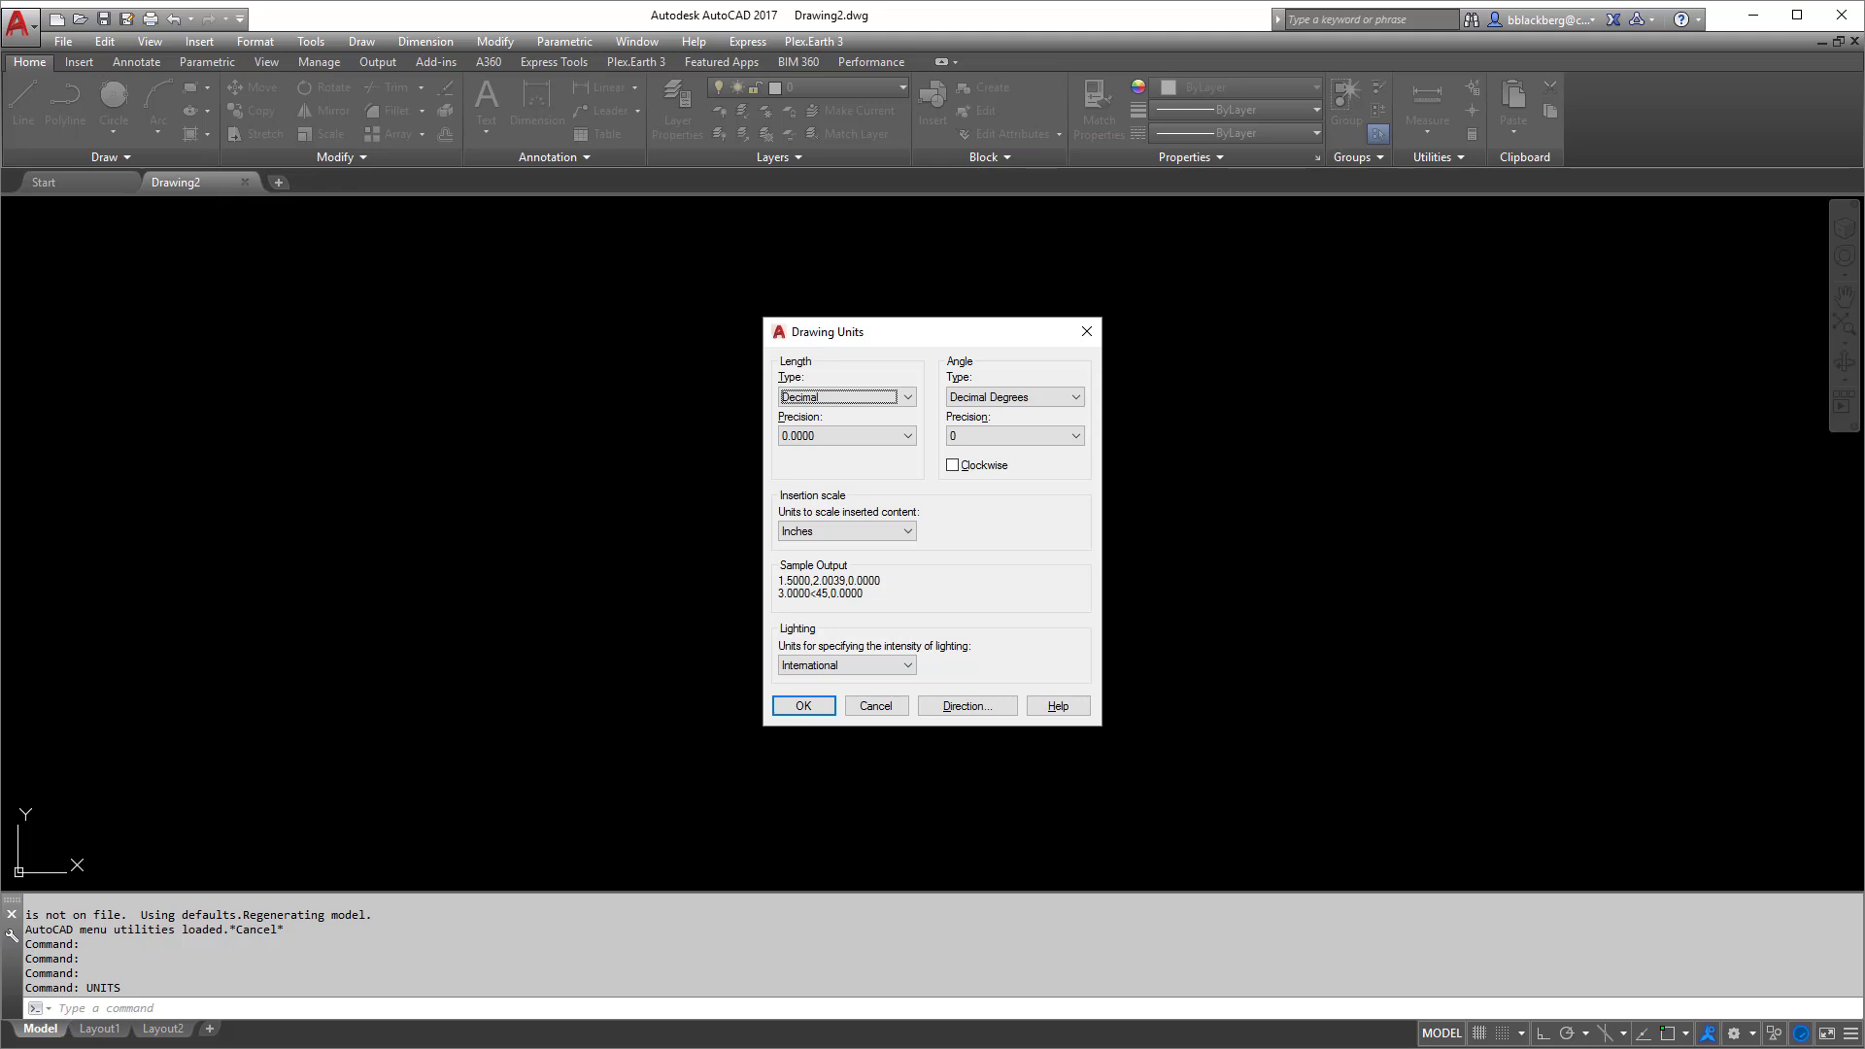
Try the Architectural, Decimal and Engineering length types in turn to compare their sample output
{"action": "left_click", "coordinate": [837, 406]}
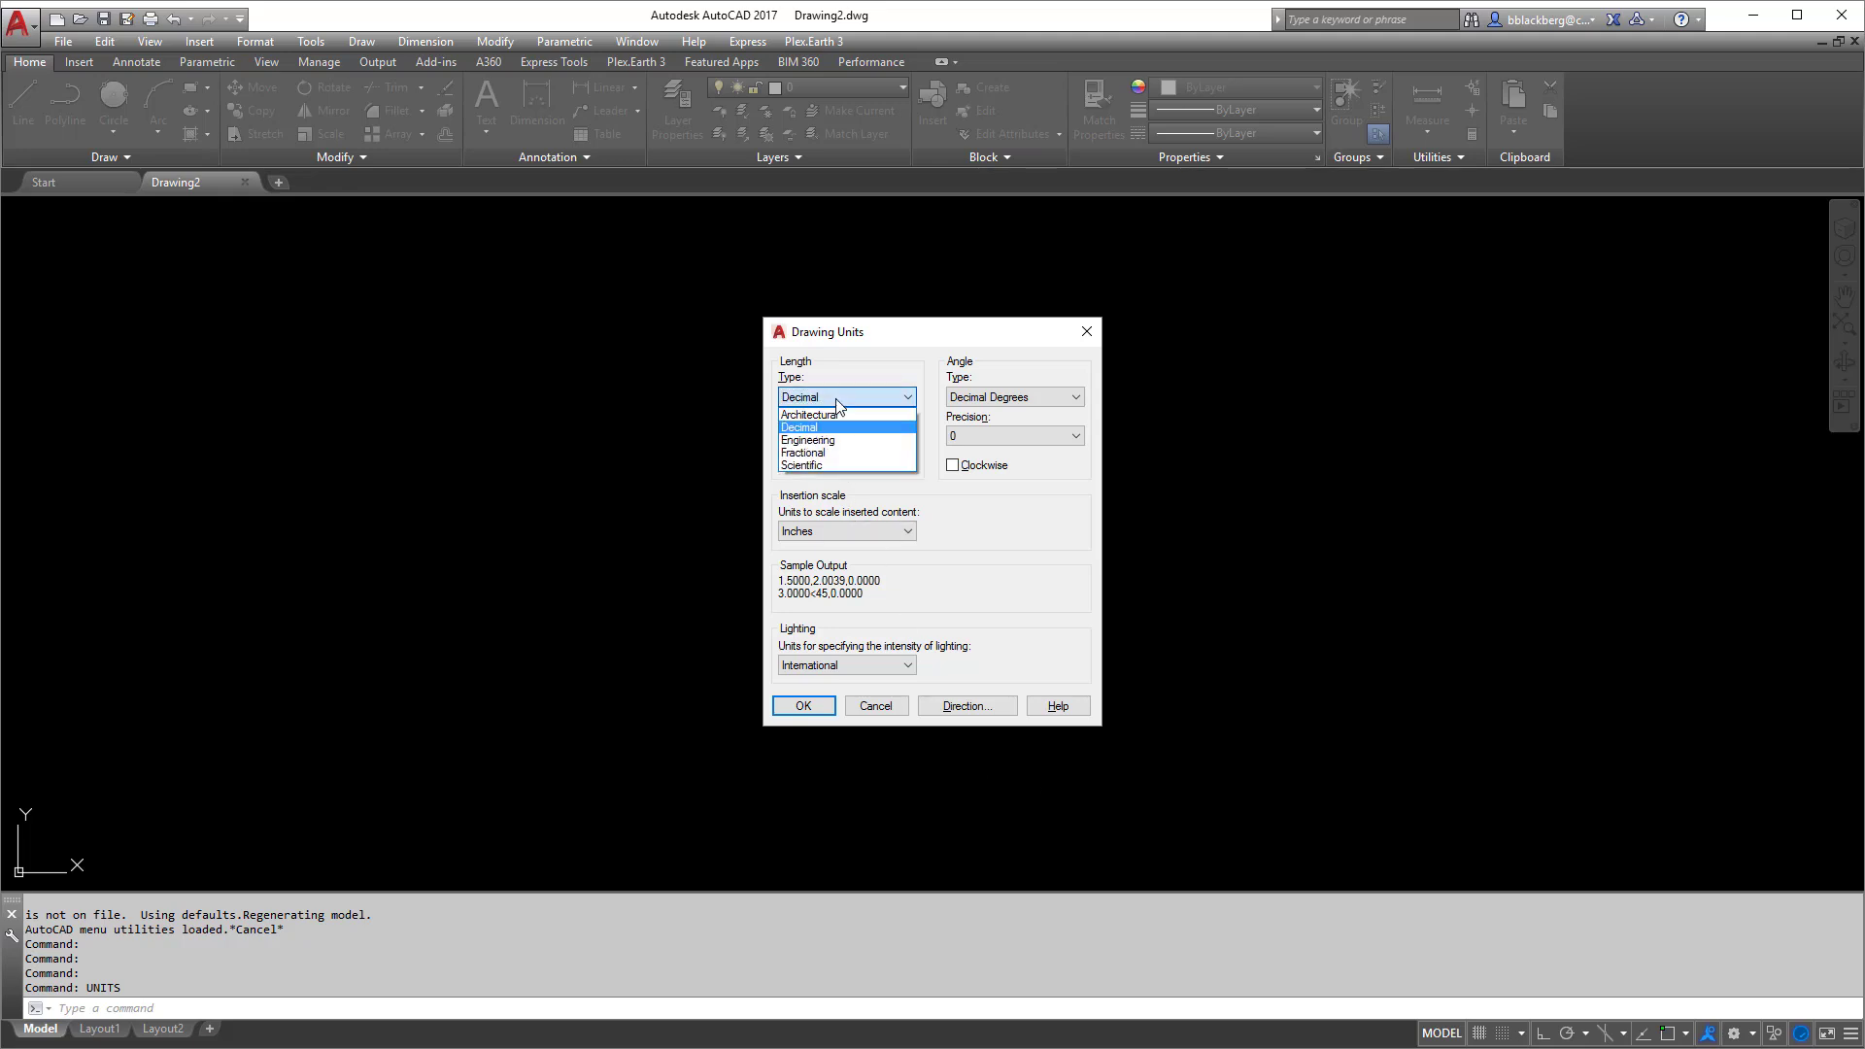
{"action": "left_click", "coordinate": [812, 416]}
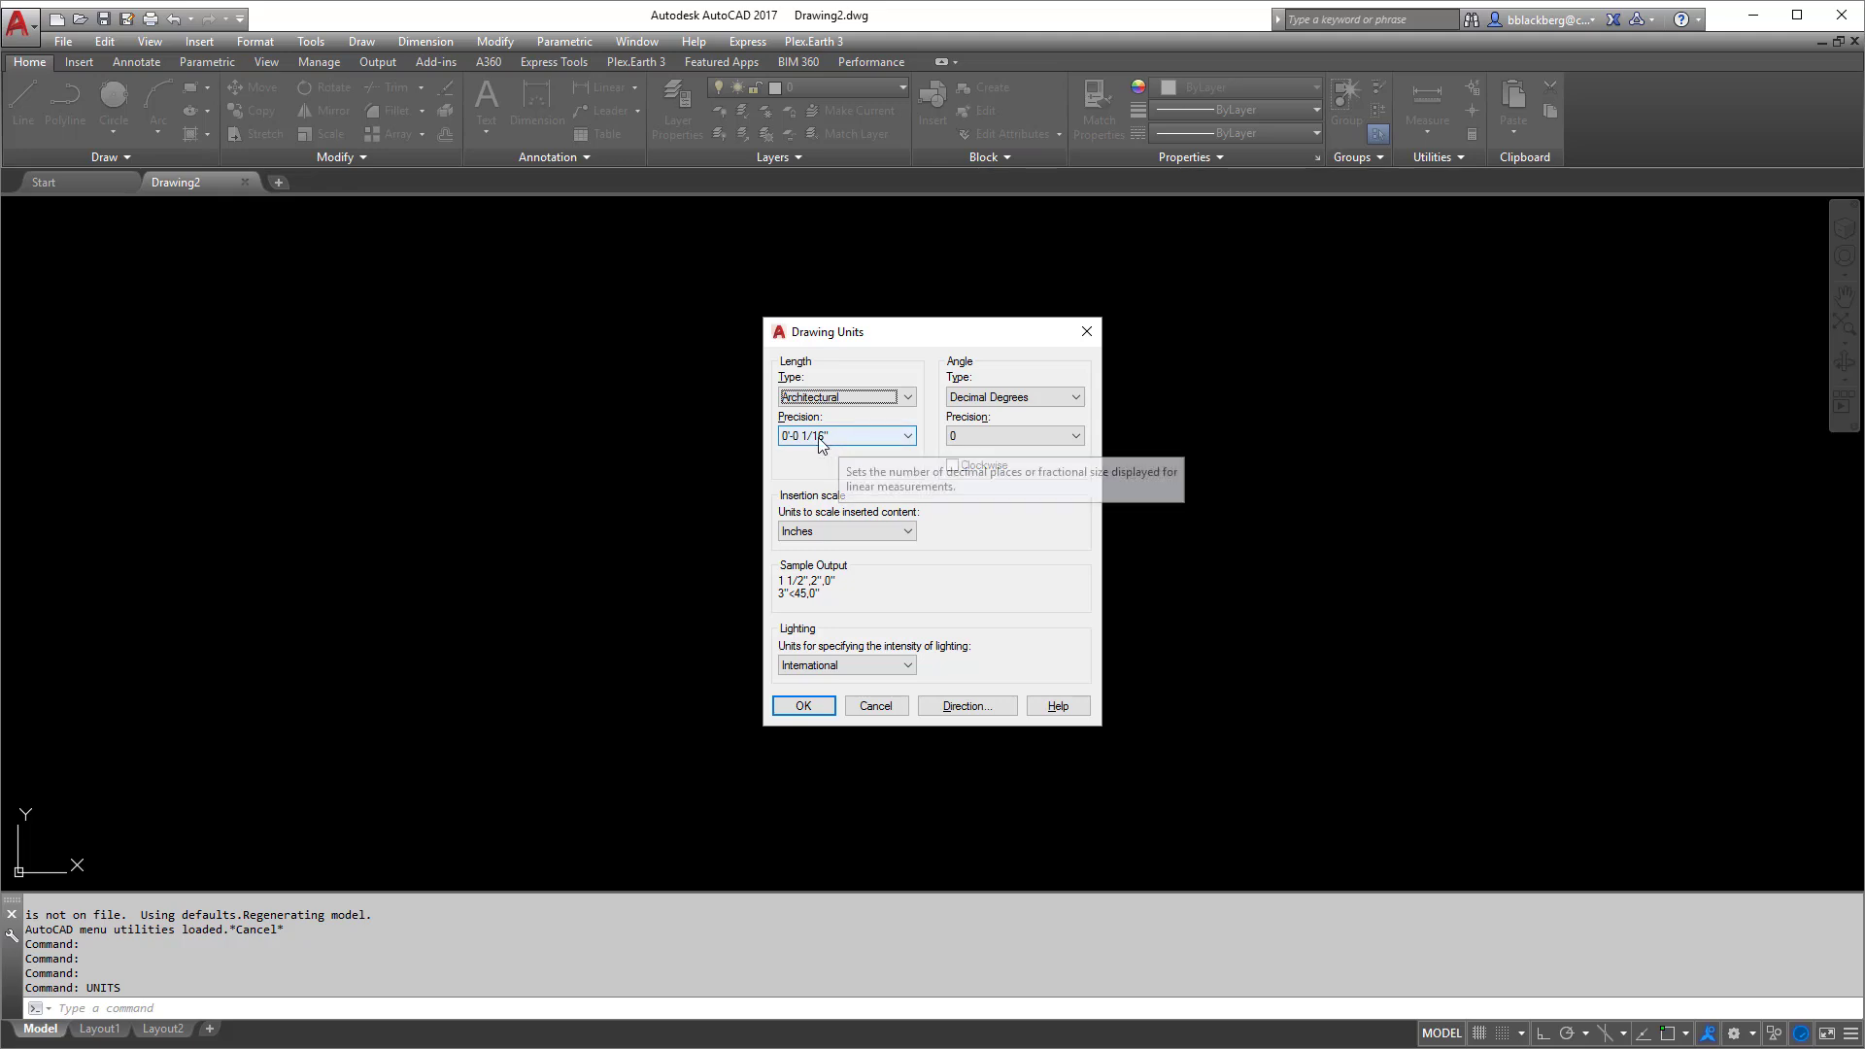
{"action": "left_click", "coordinate": [908, 399]}
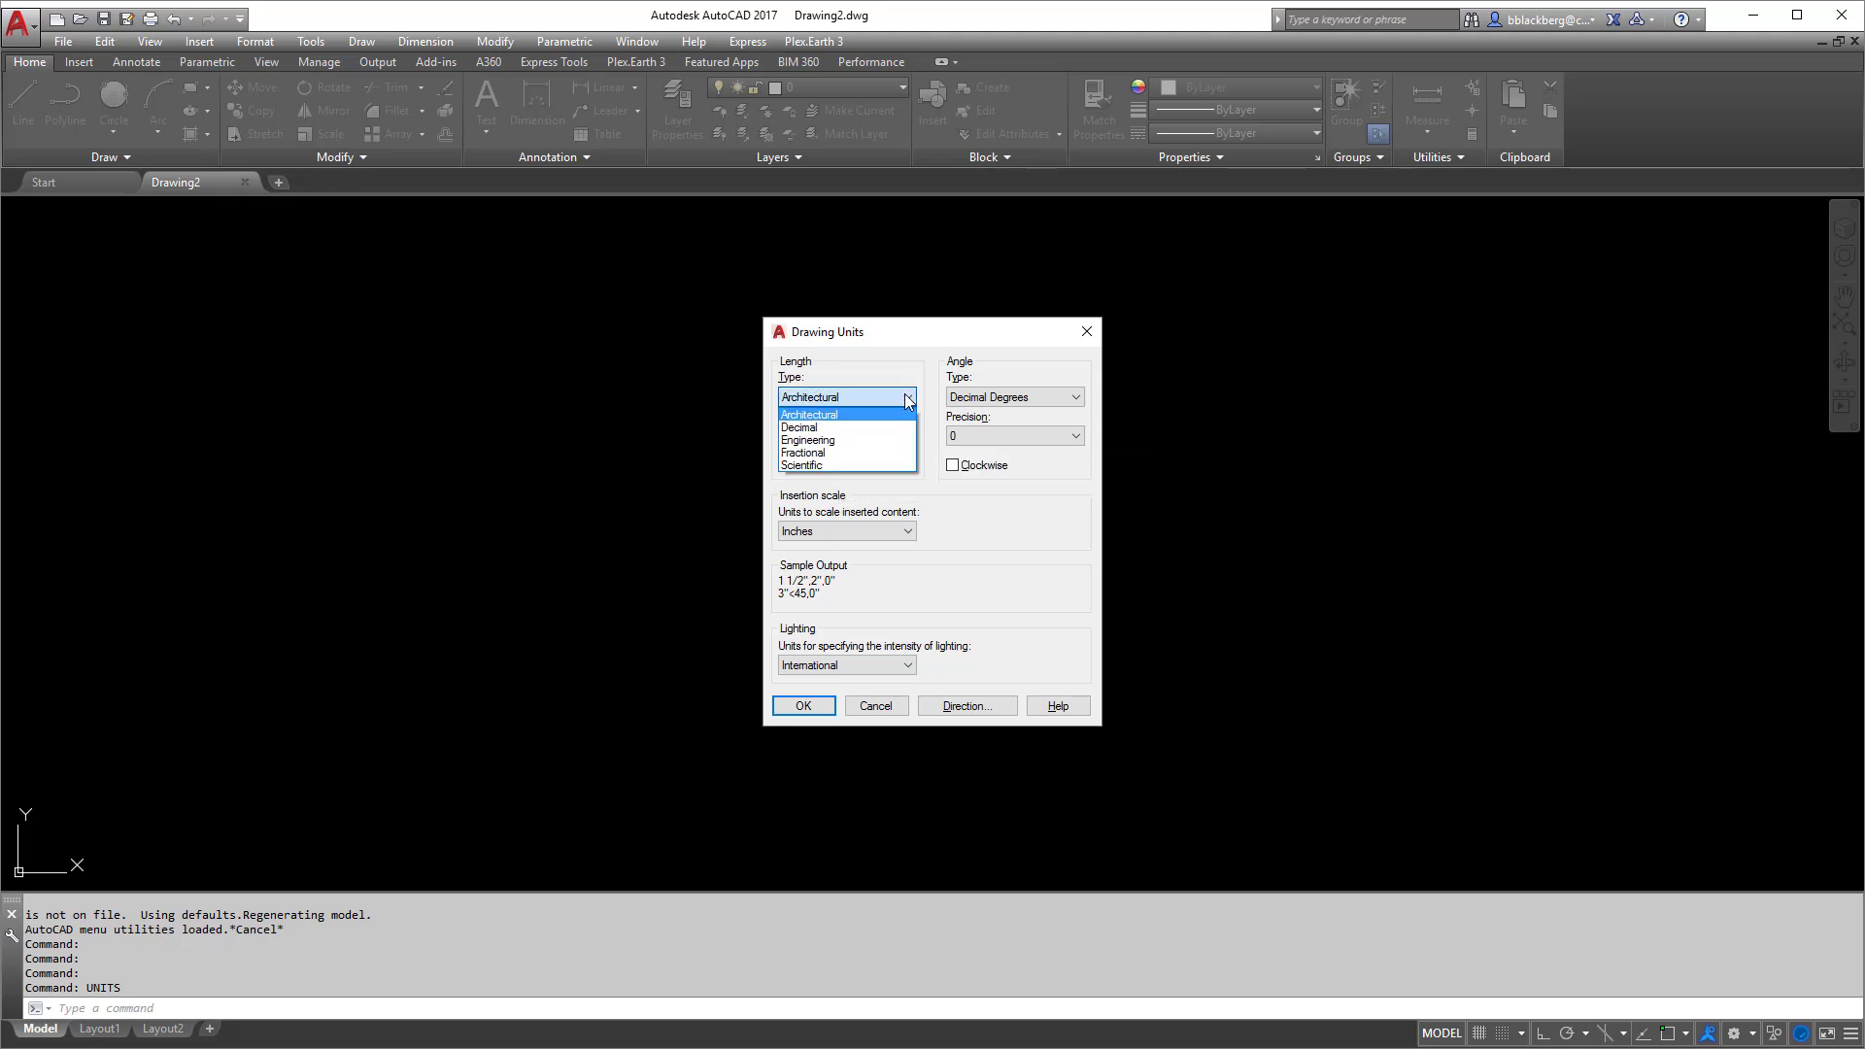
{"action": "left_click", "coordinate": [855, 428]}
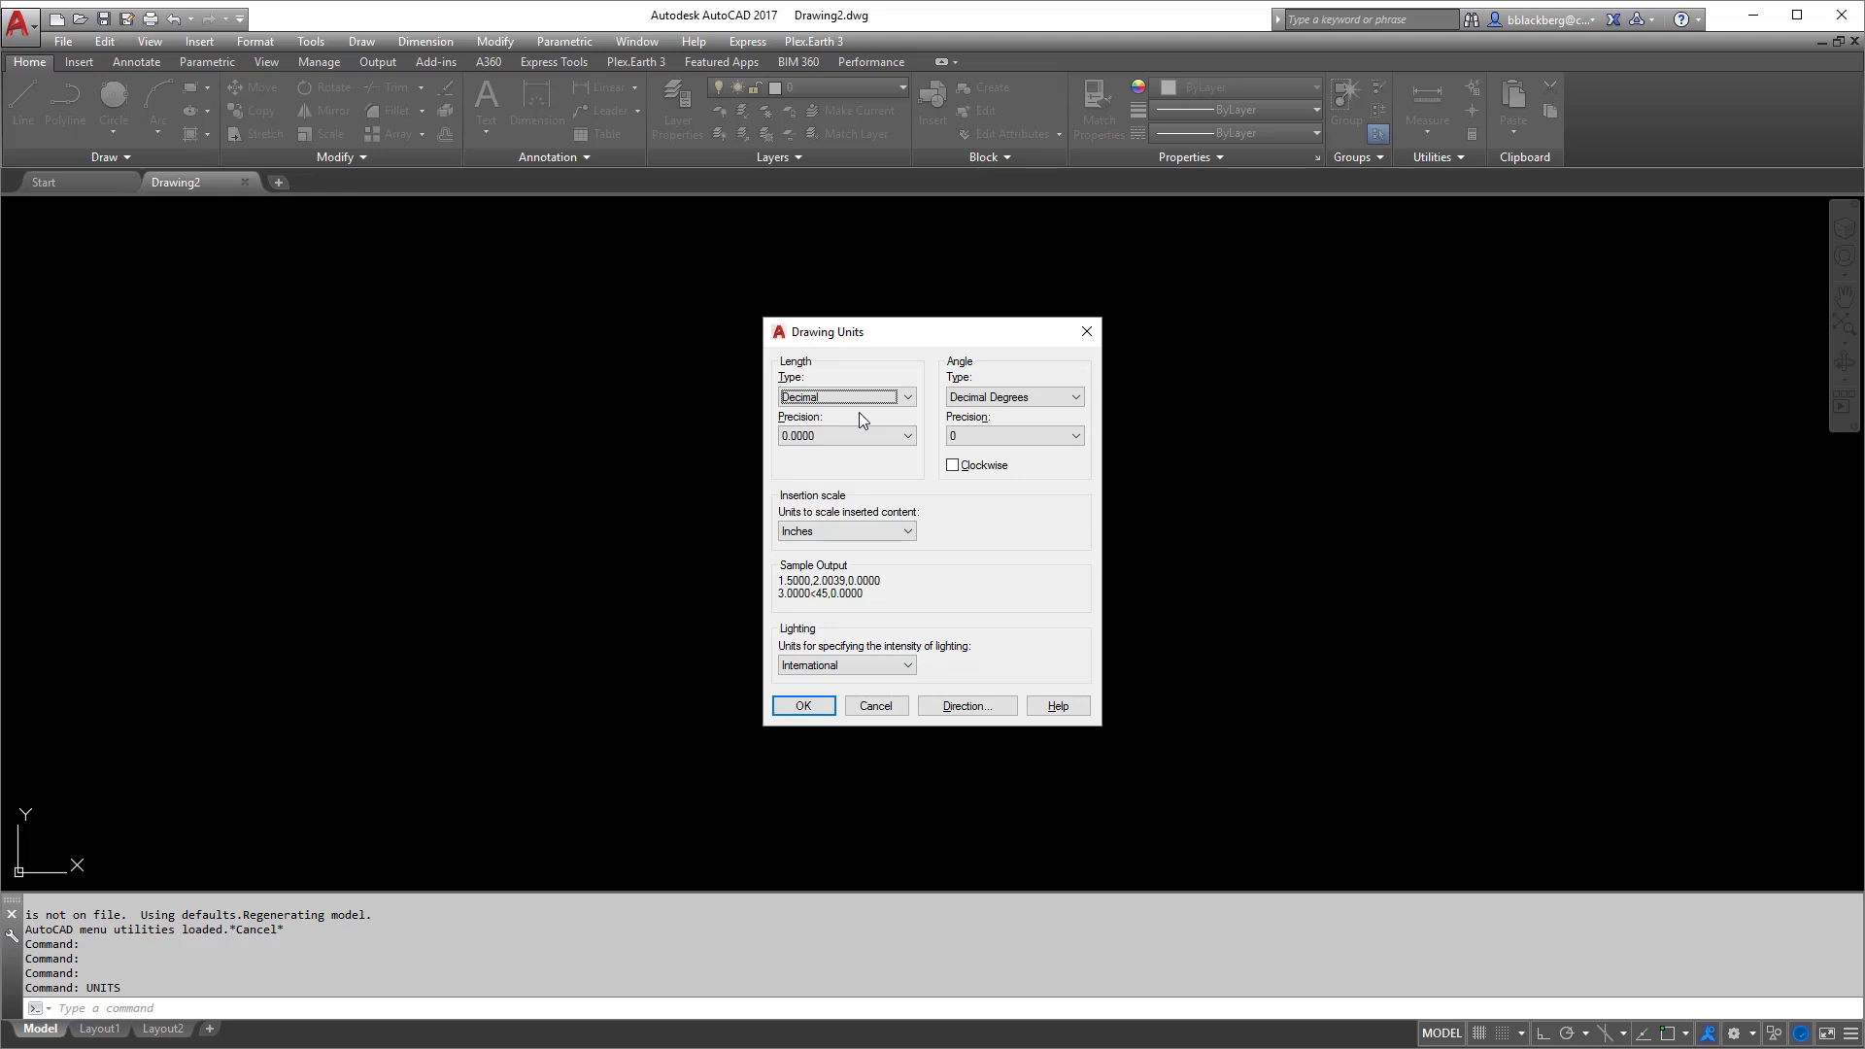
{"action": "left_click", "coordinate": [859, 399]}
{"action": "left_click", "coordinate": [855, 442]}
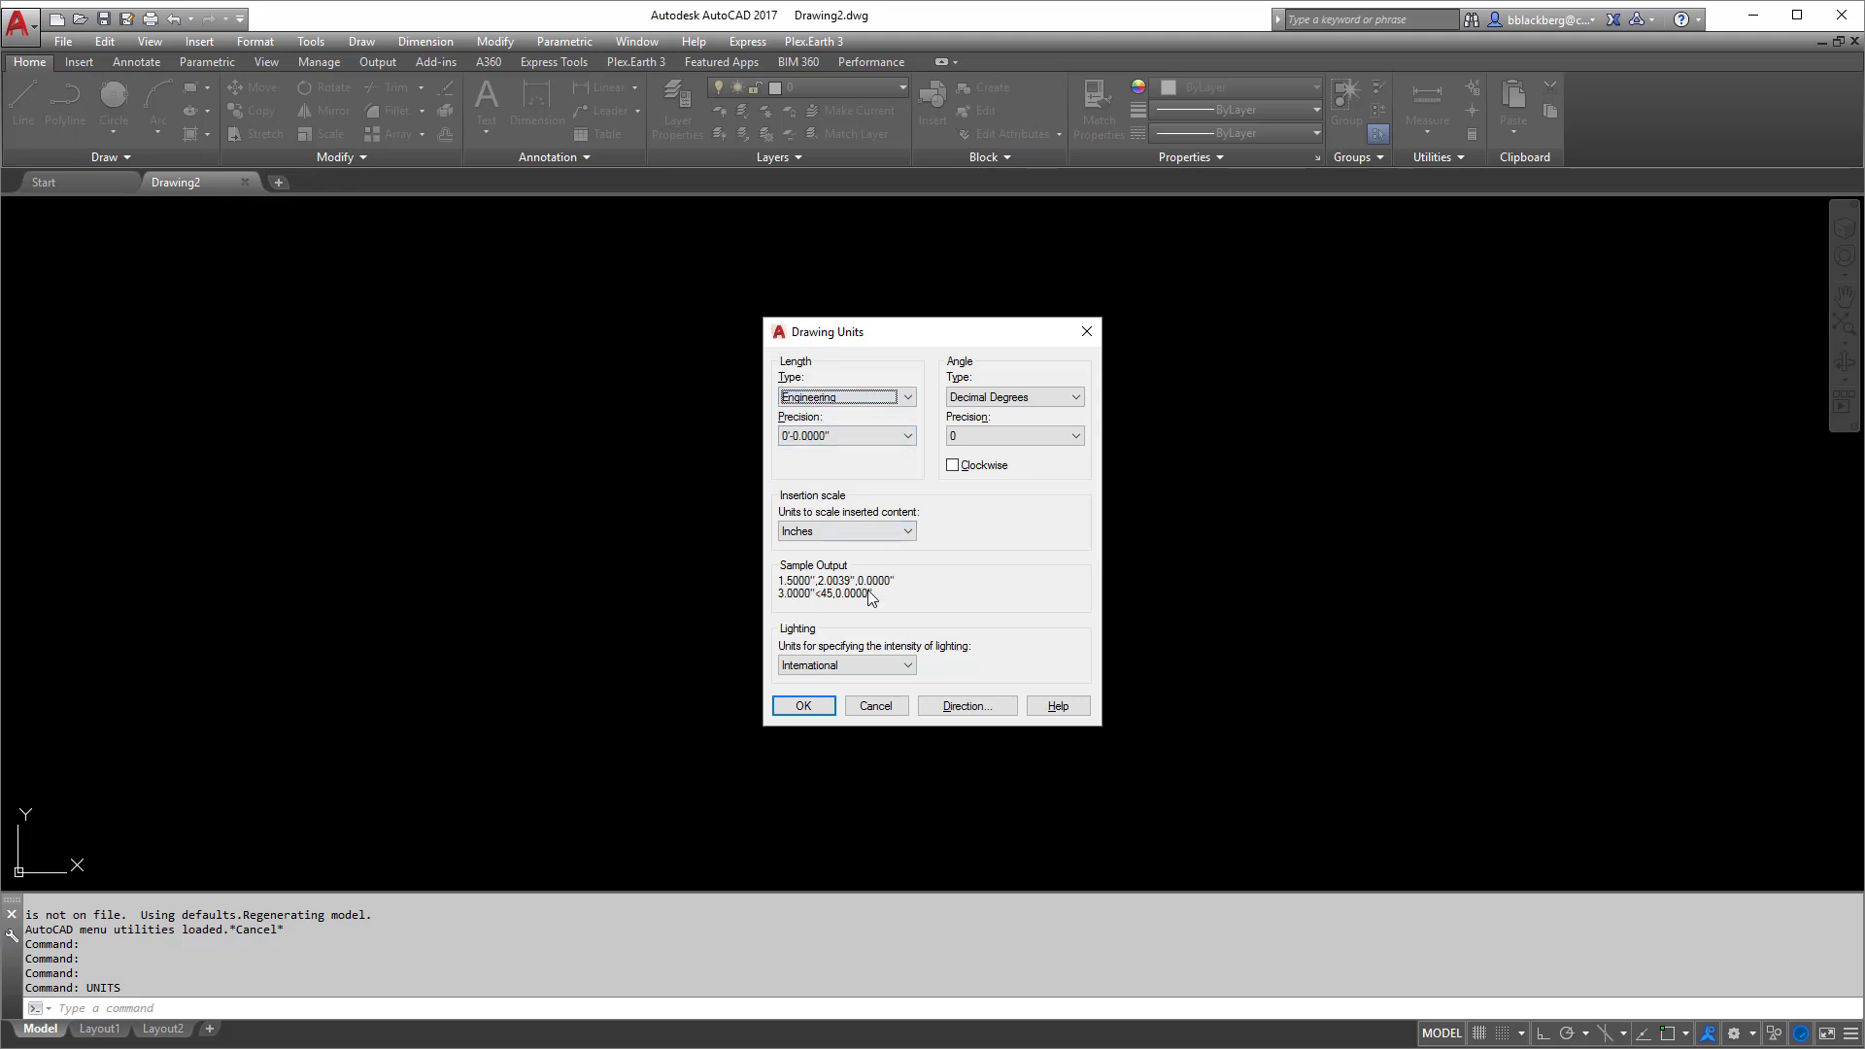
Set the length type to Decimal with a precision of 0.00
{"action": "left_click", "coordinate": [908, 399]}
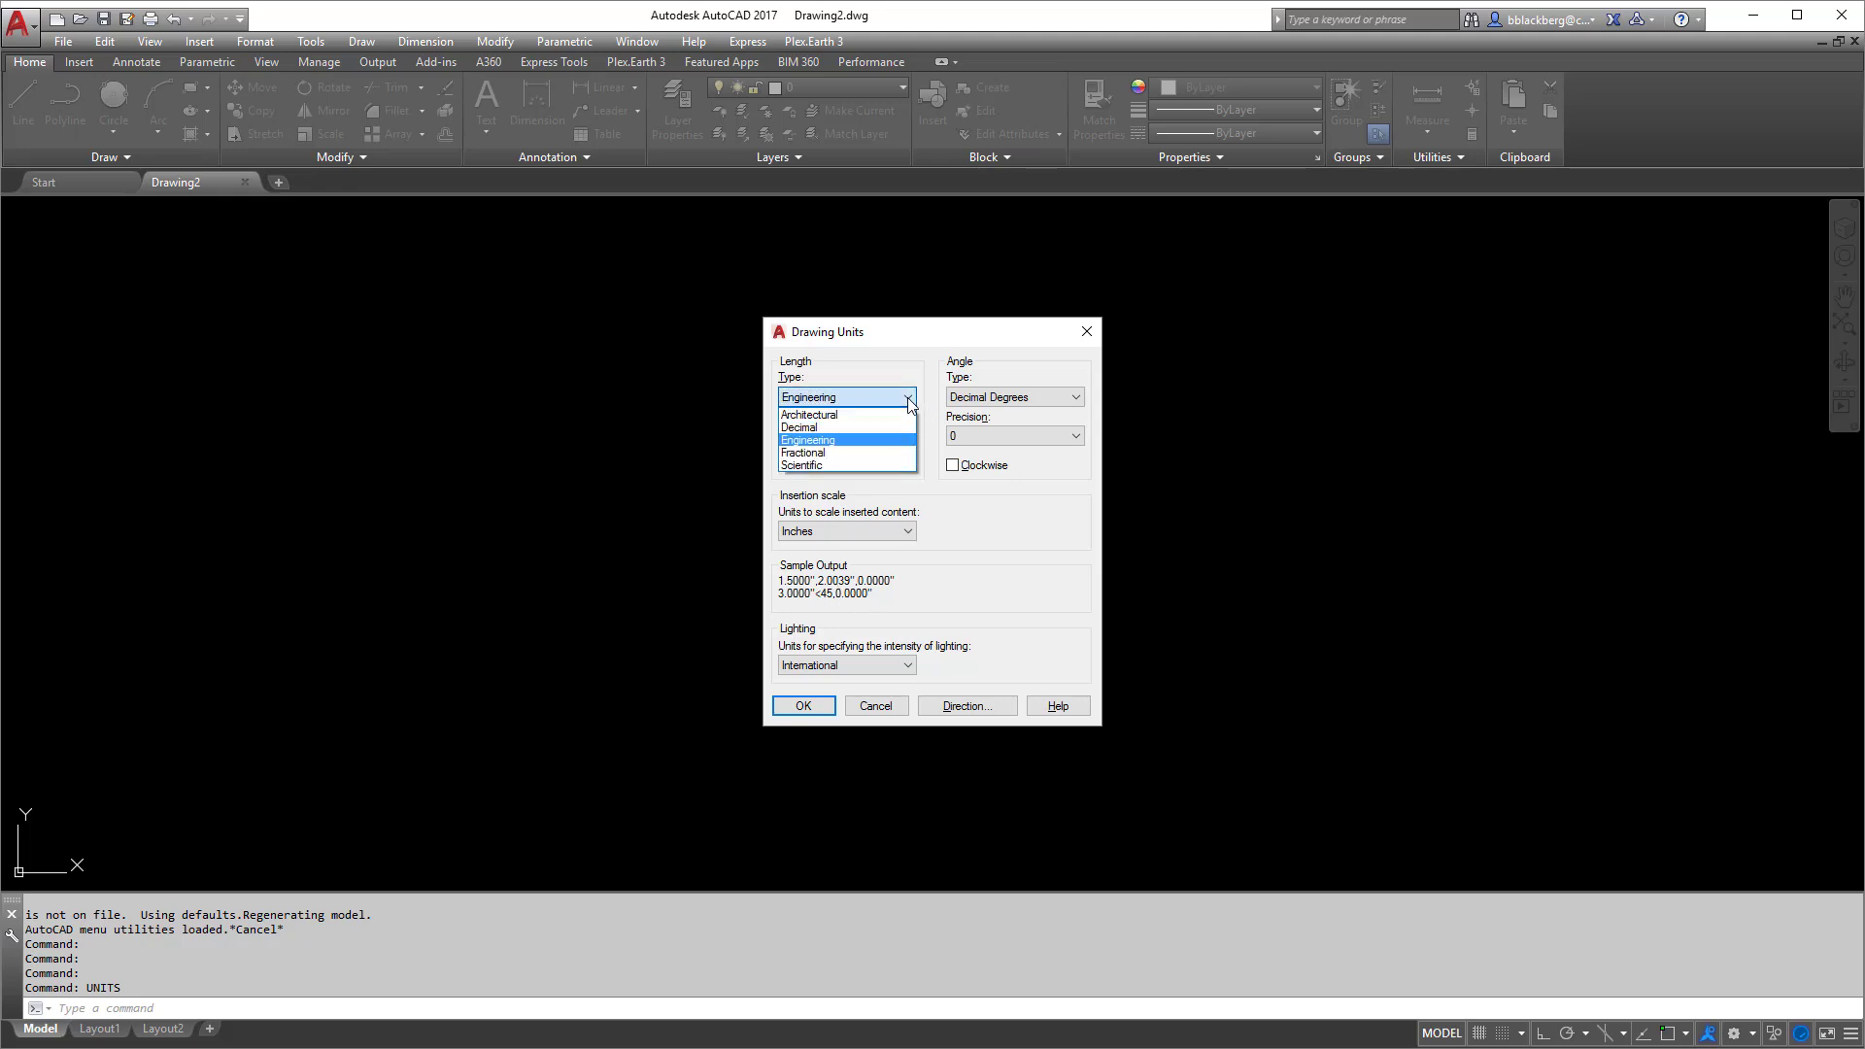
{"action": "left_click", "coordinate": [825, 427]}
{"action": "left_click", "coordinate": [831, 439]}
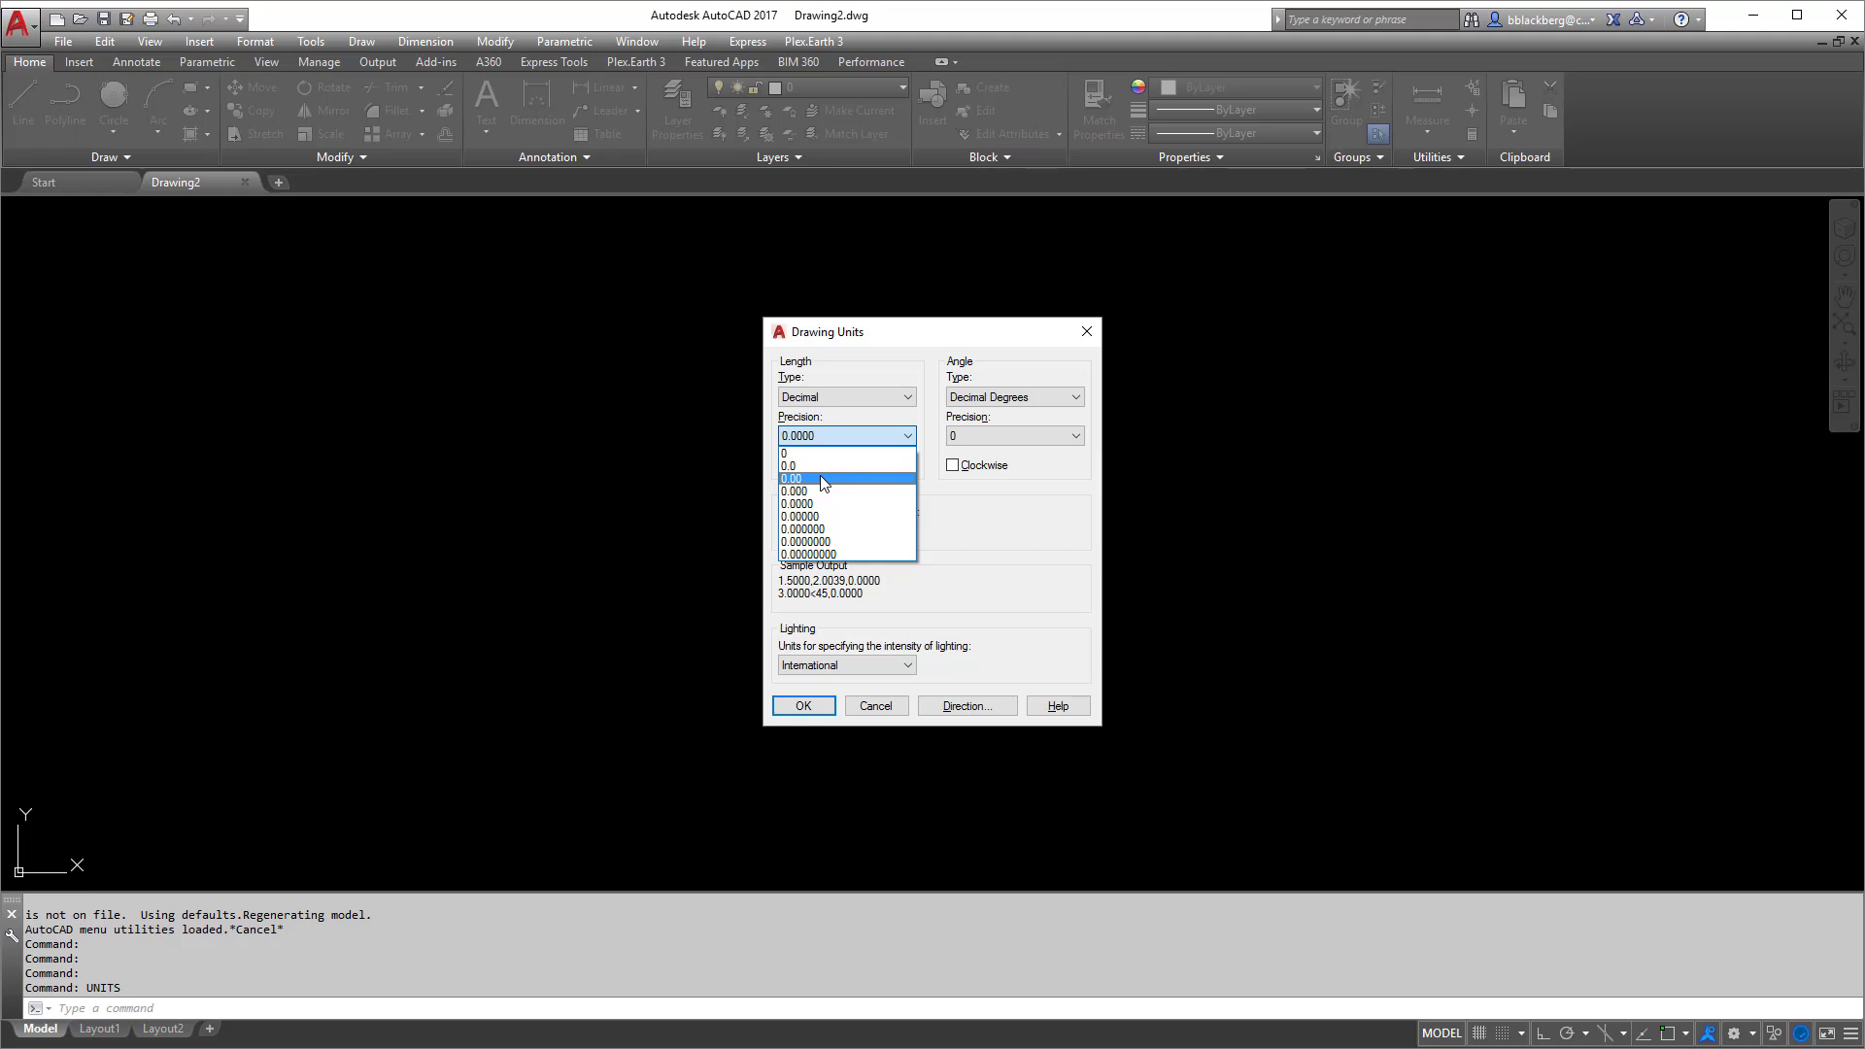
{"action": "left_click", "coordinate": [826, 480]}
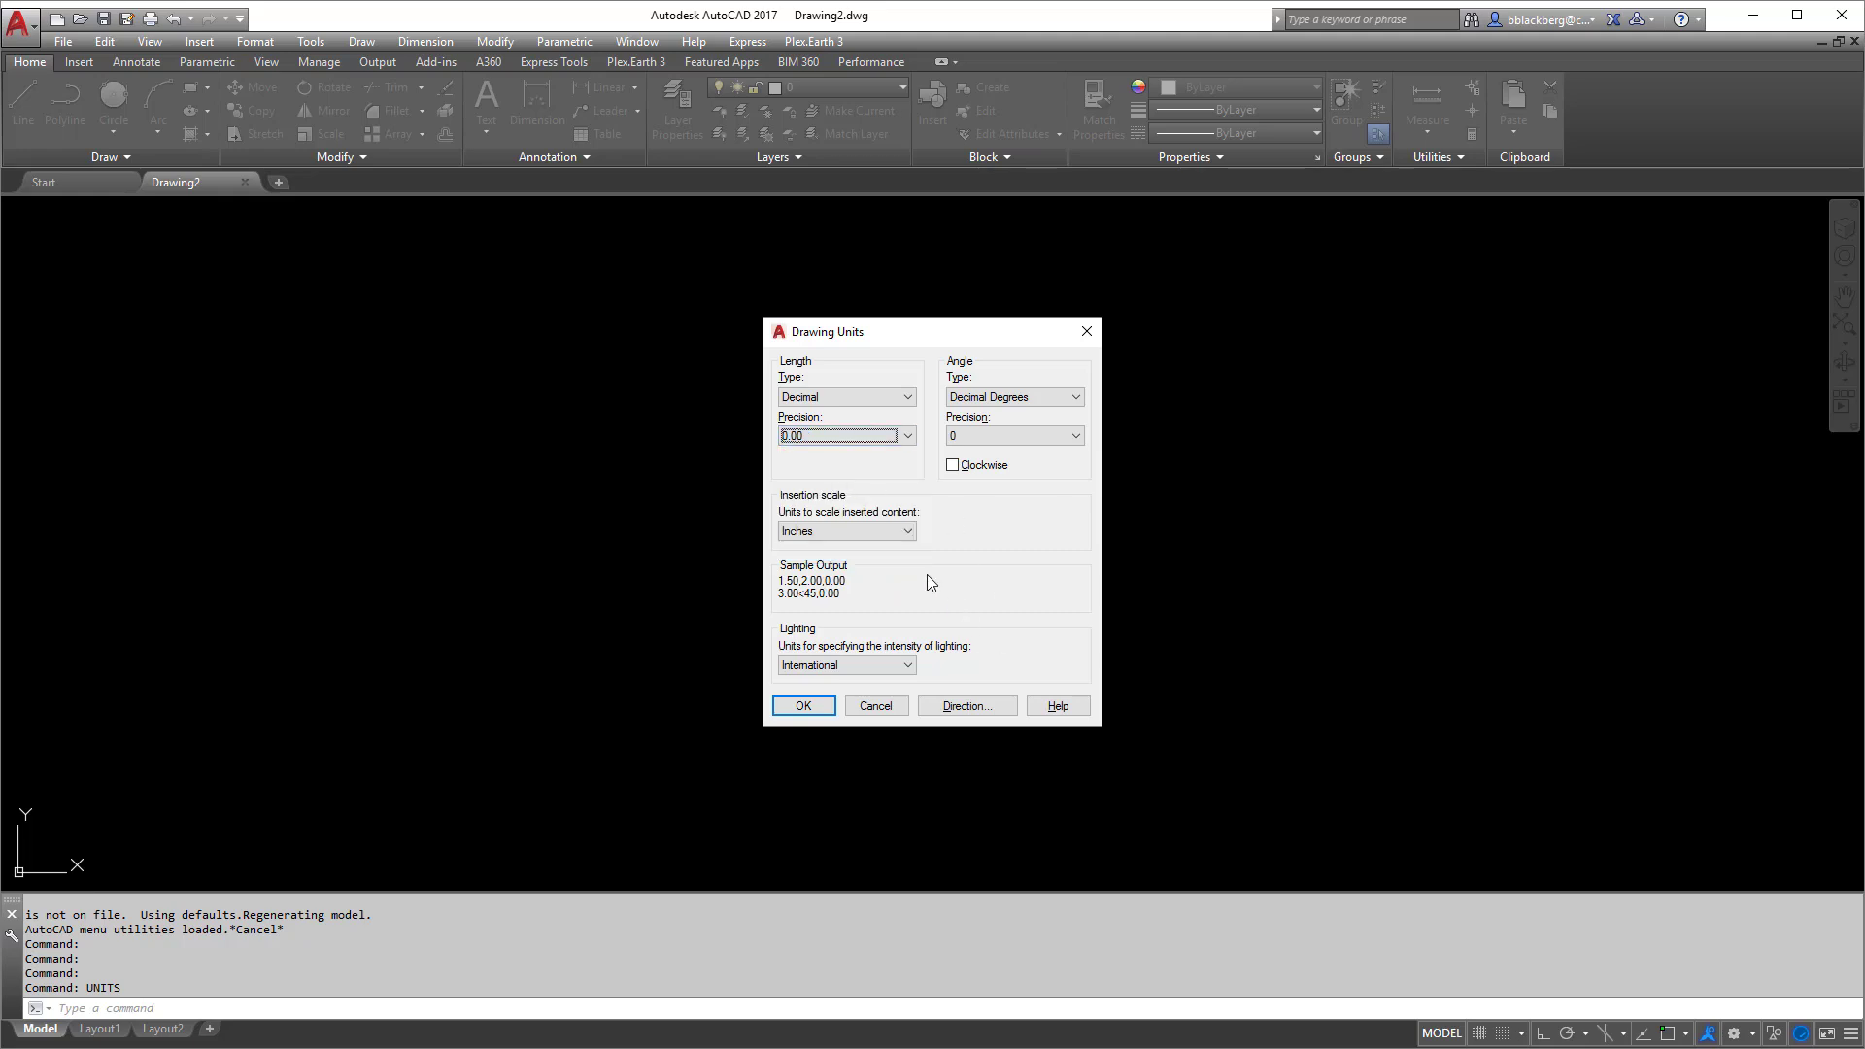
Set the insertion scale to Unitless and accept the photometric lighting warning
{"action": "left_click", "coordinate": [908, 531]}
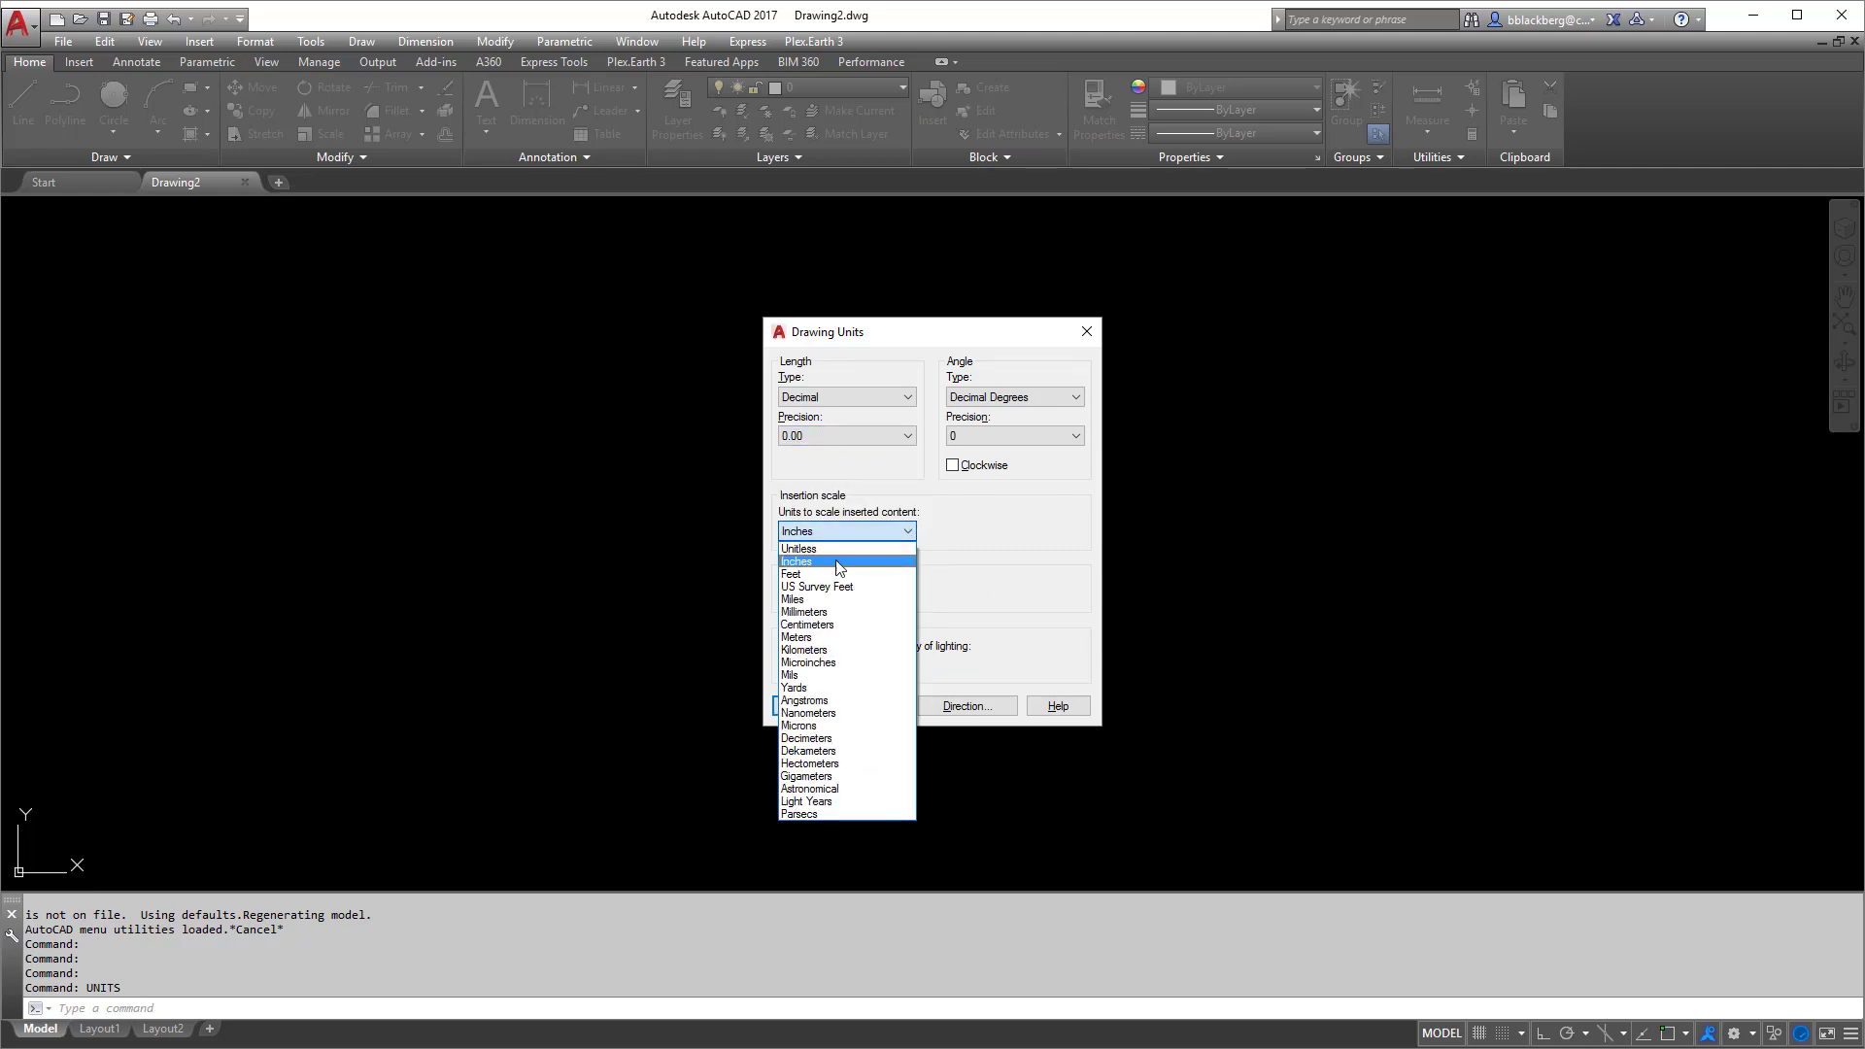
{"action": "left_click", "coordinate": [806, 550]}
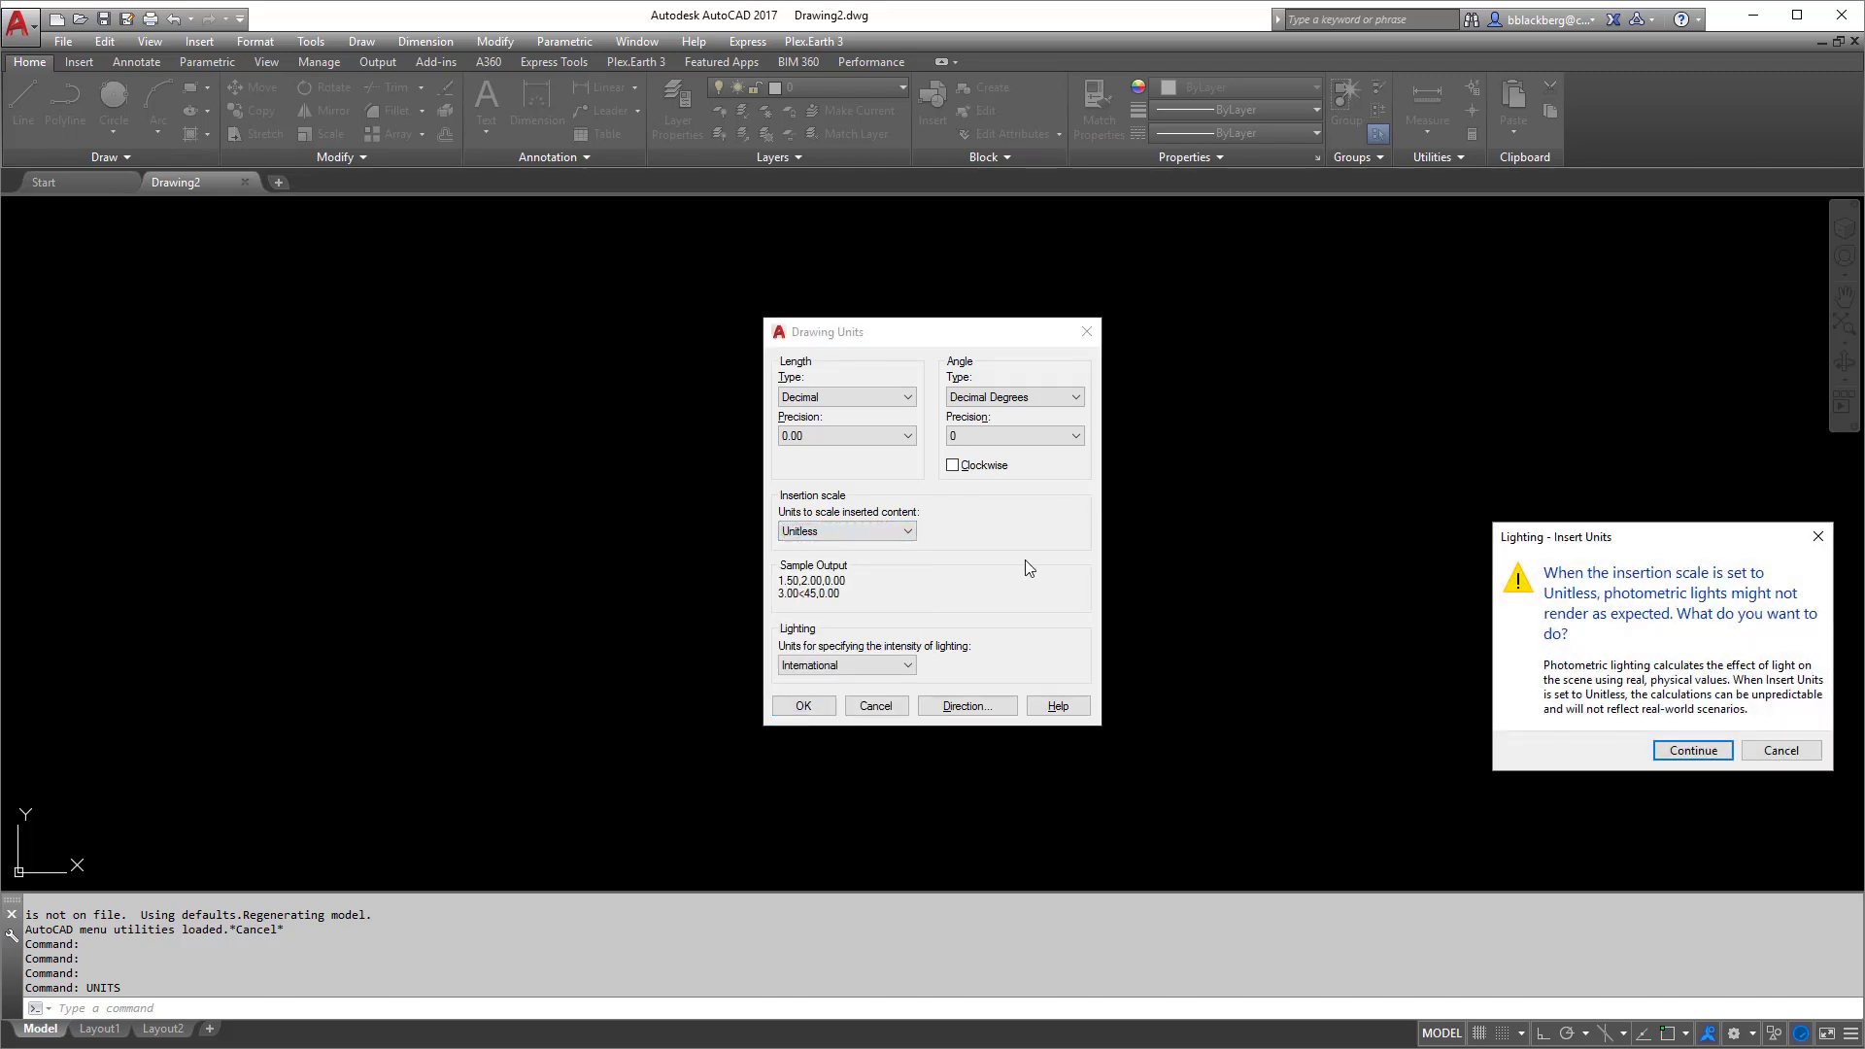
{"action": "left_click_drag", "start_coordinate": [1609, 526], "coordinate": [1299, 419]}
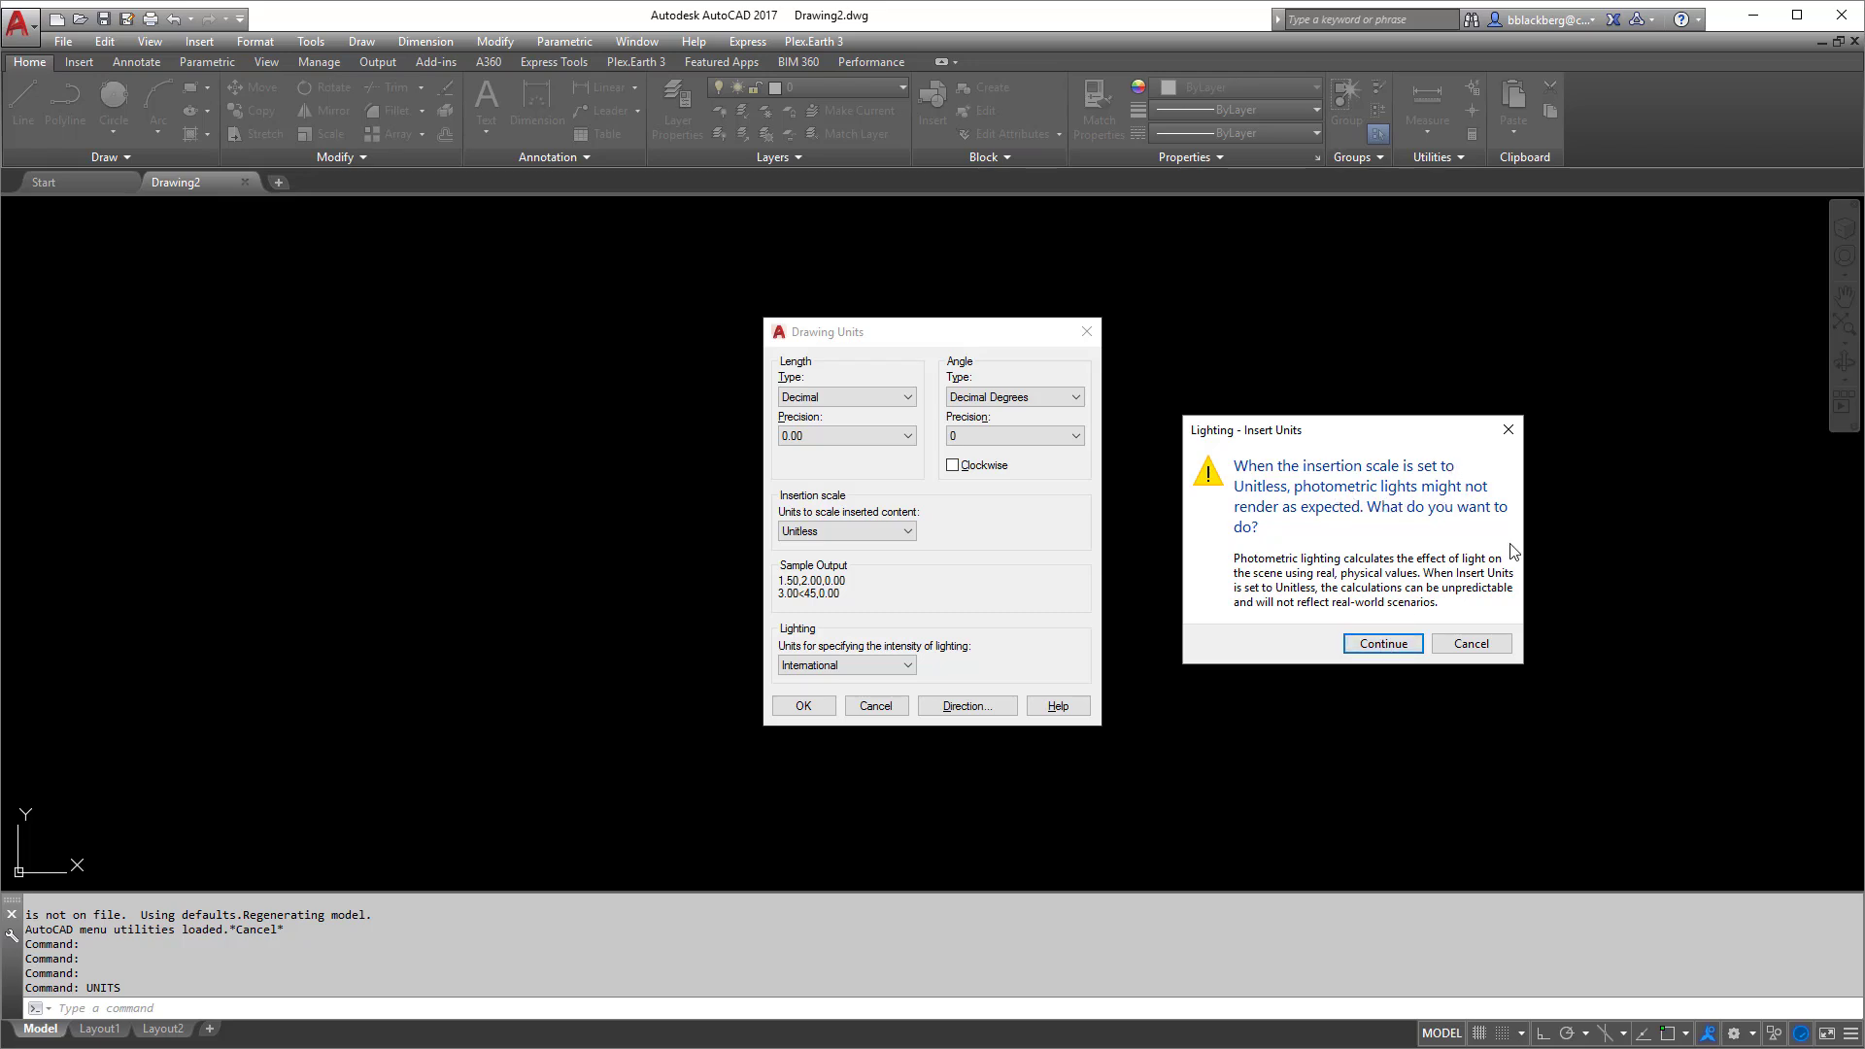
{"action": "left_click", "coordinate": [1396, 645]}
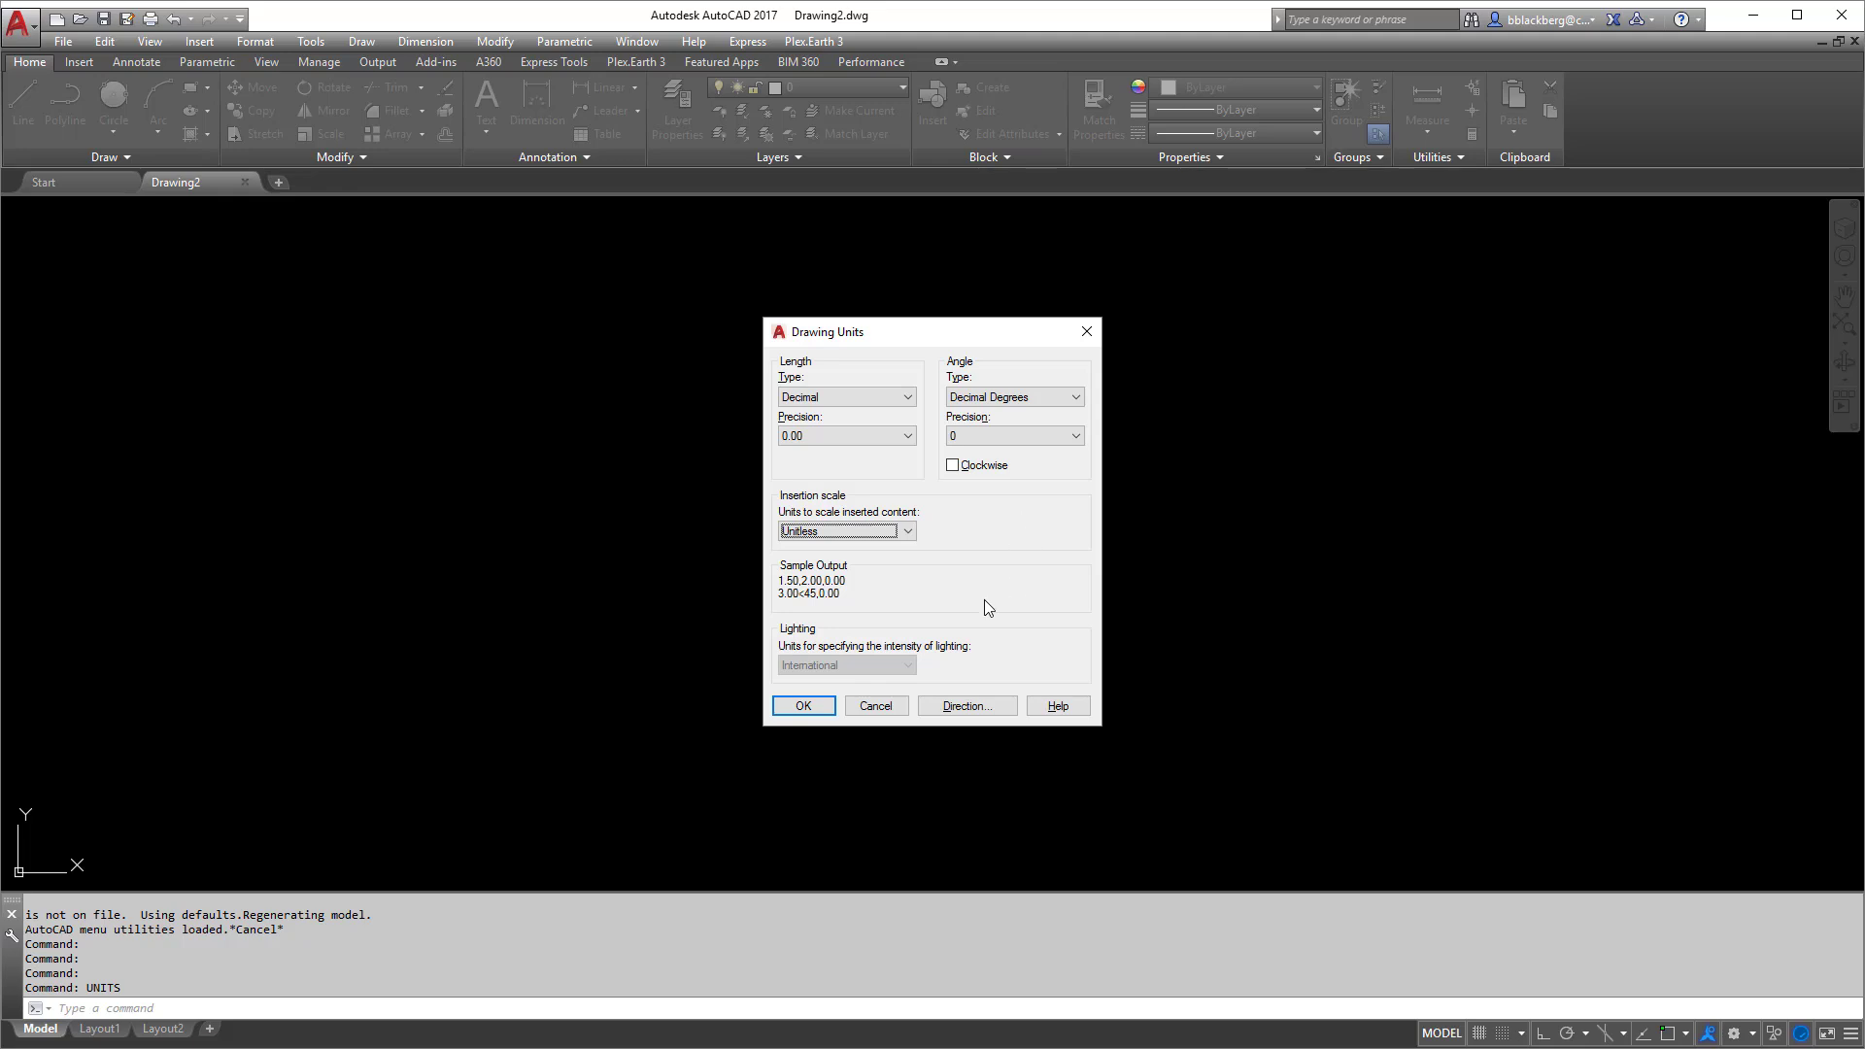
Try Surveyor's Units and Deg/Min/Sec as the angle type and return it to Decimal Degrees
{"action": "left_click", "coordinate": [976, 398]}
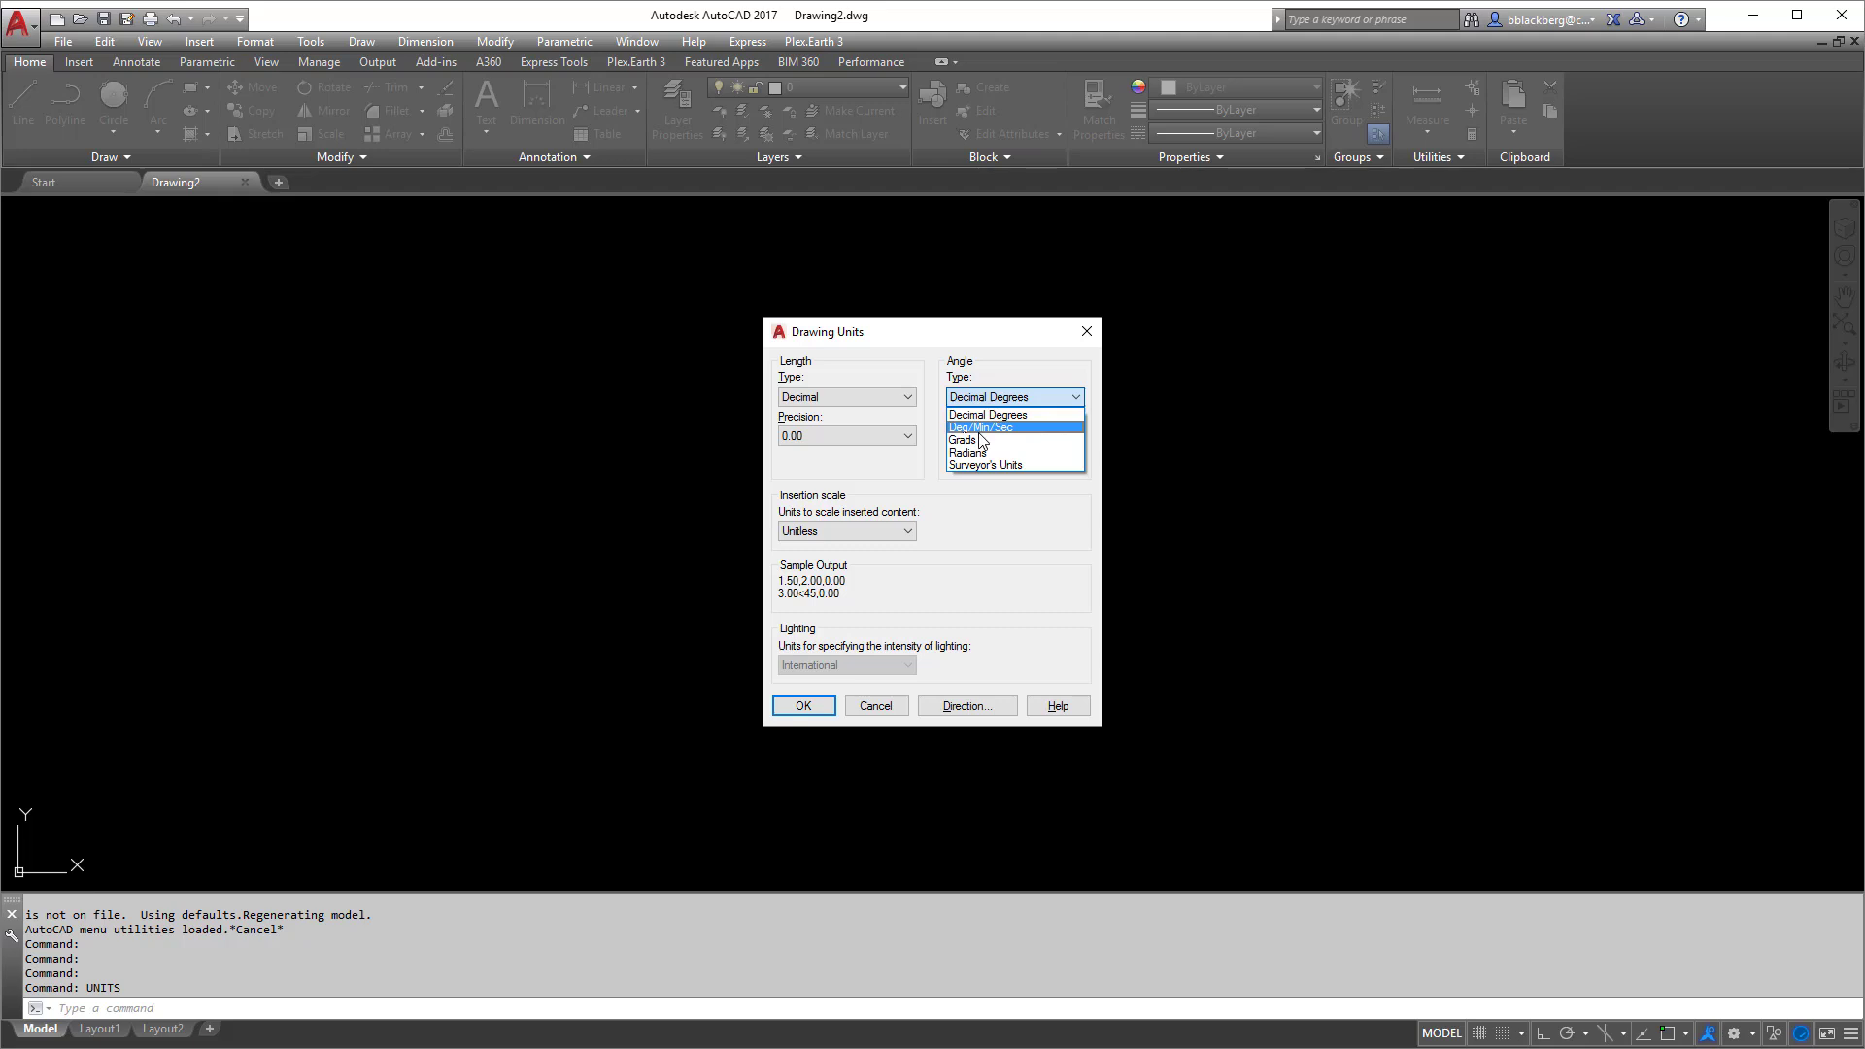
{"action": "left_click", "coordinate": [991, 465]}
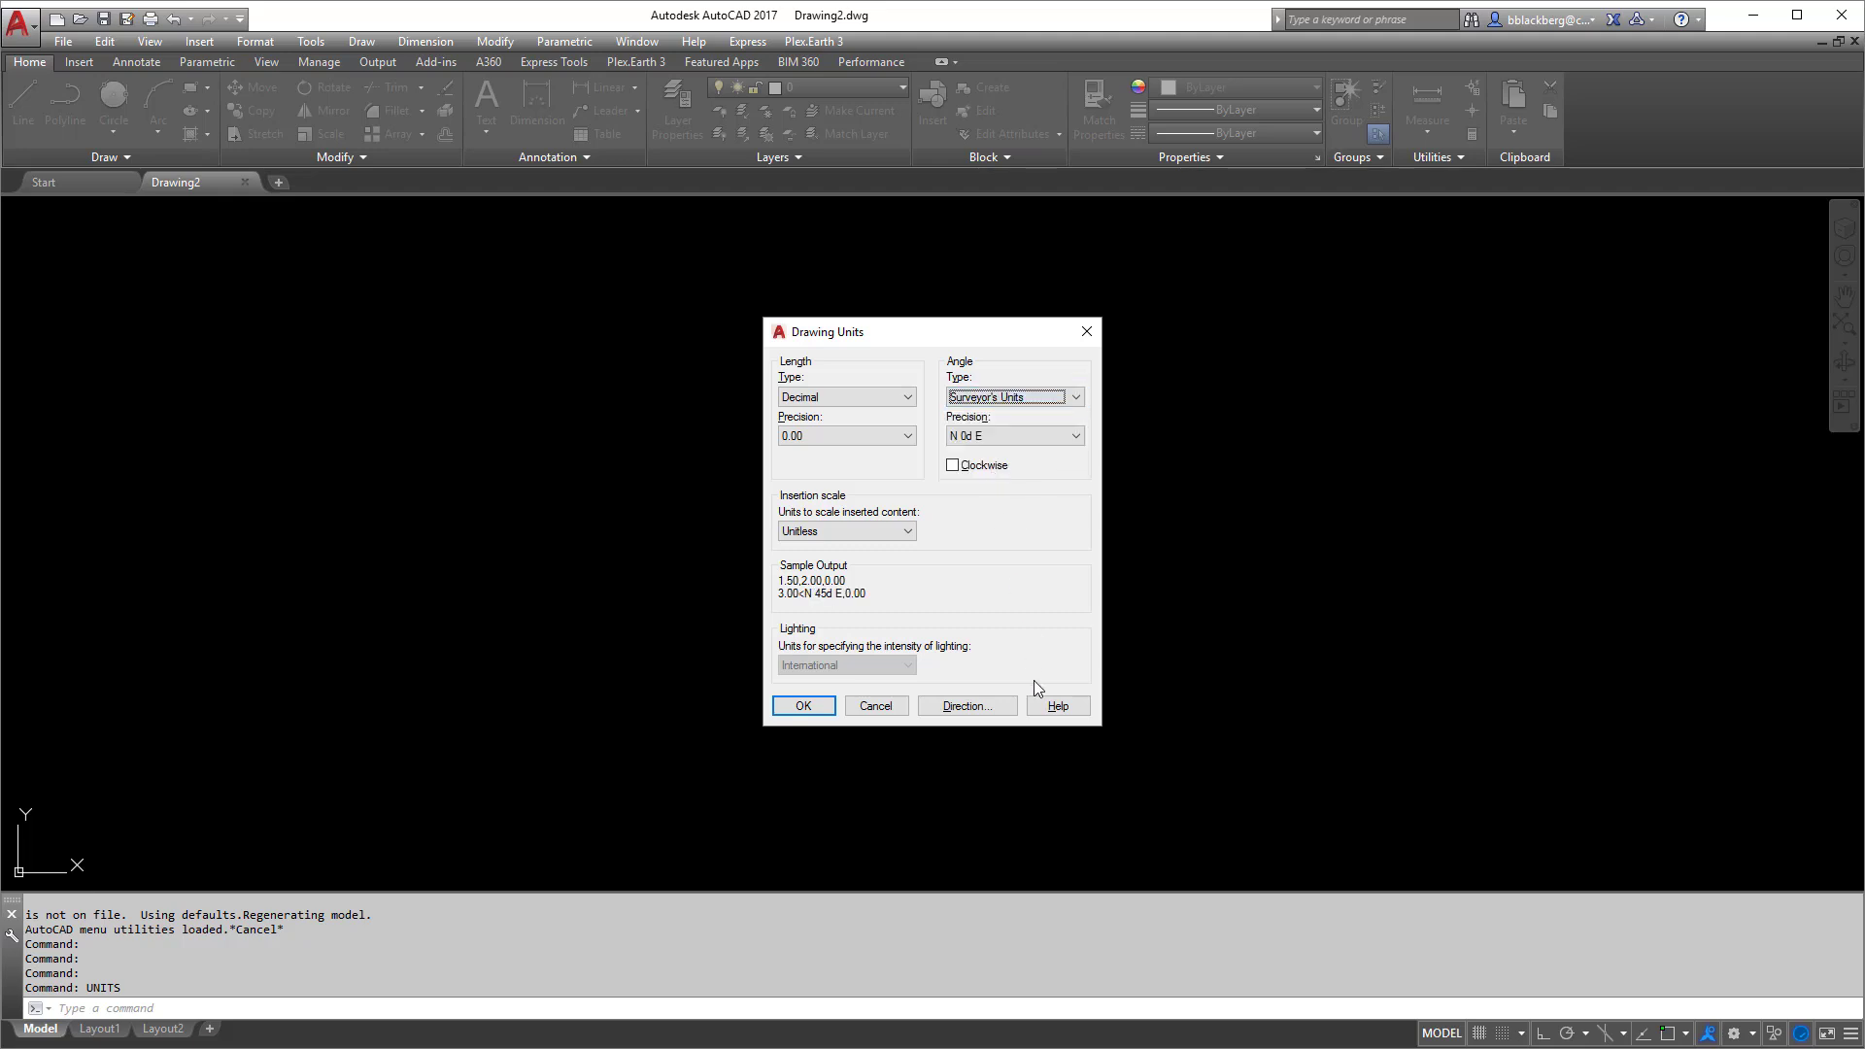
{"action": "left_click", "coordinate": [969, 398]}
{"action": "left_click", "coordinate": [973, 429]}
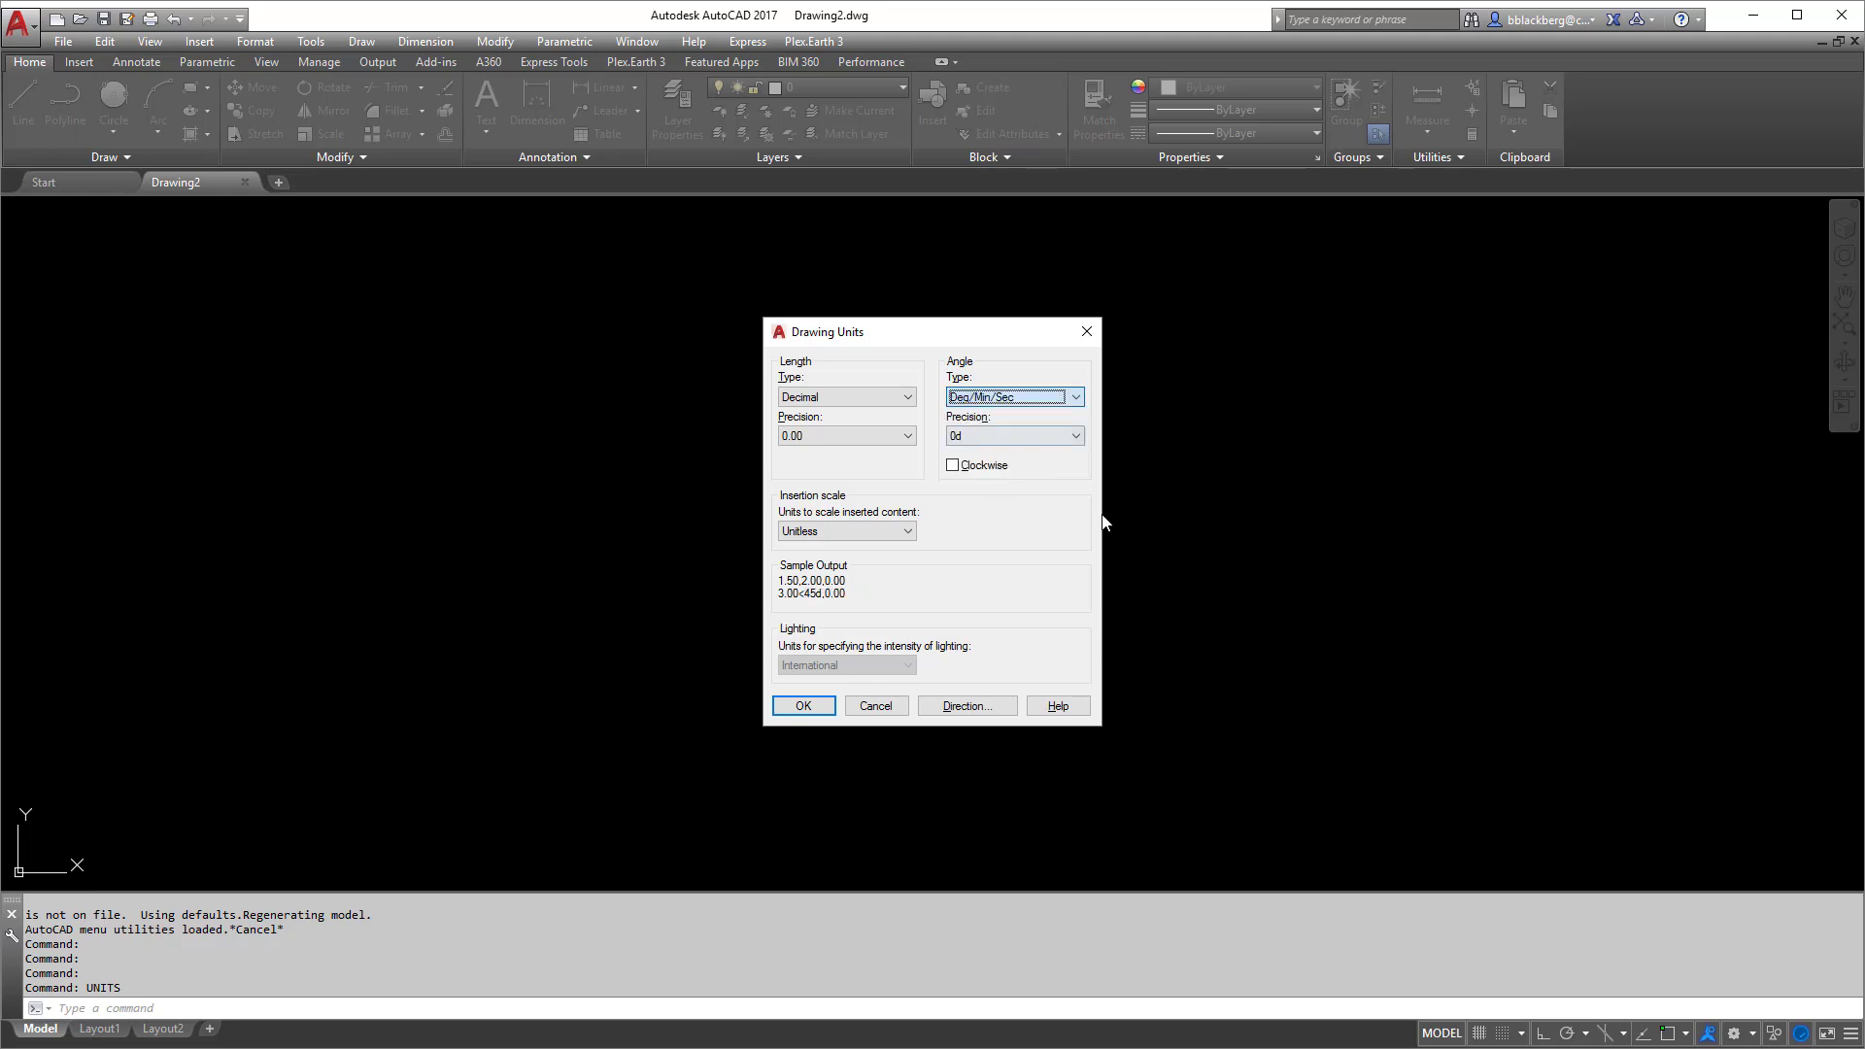
{"action": "left_click", "coordinate": [1000, 398]}
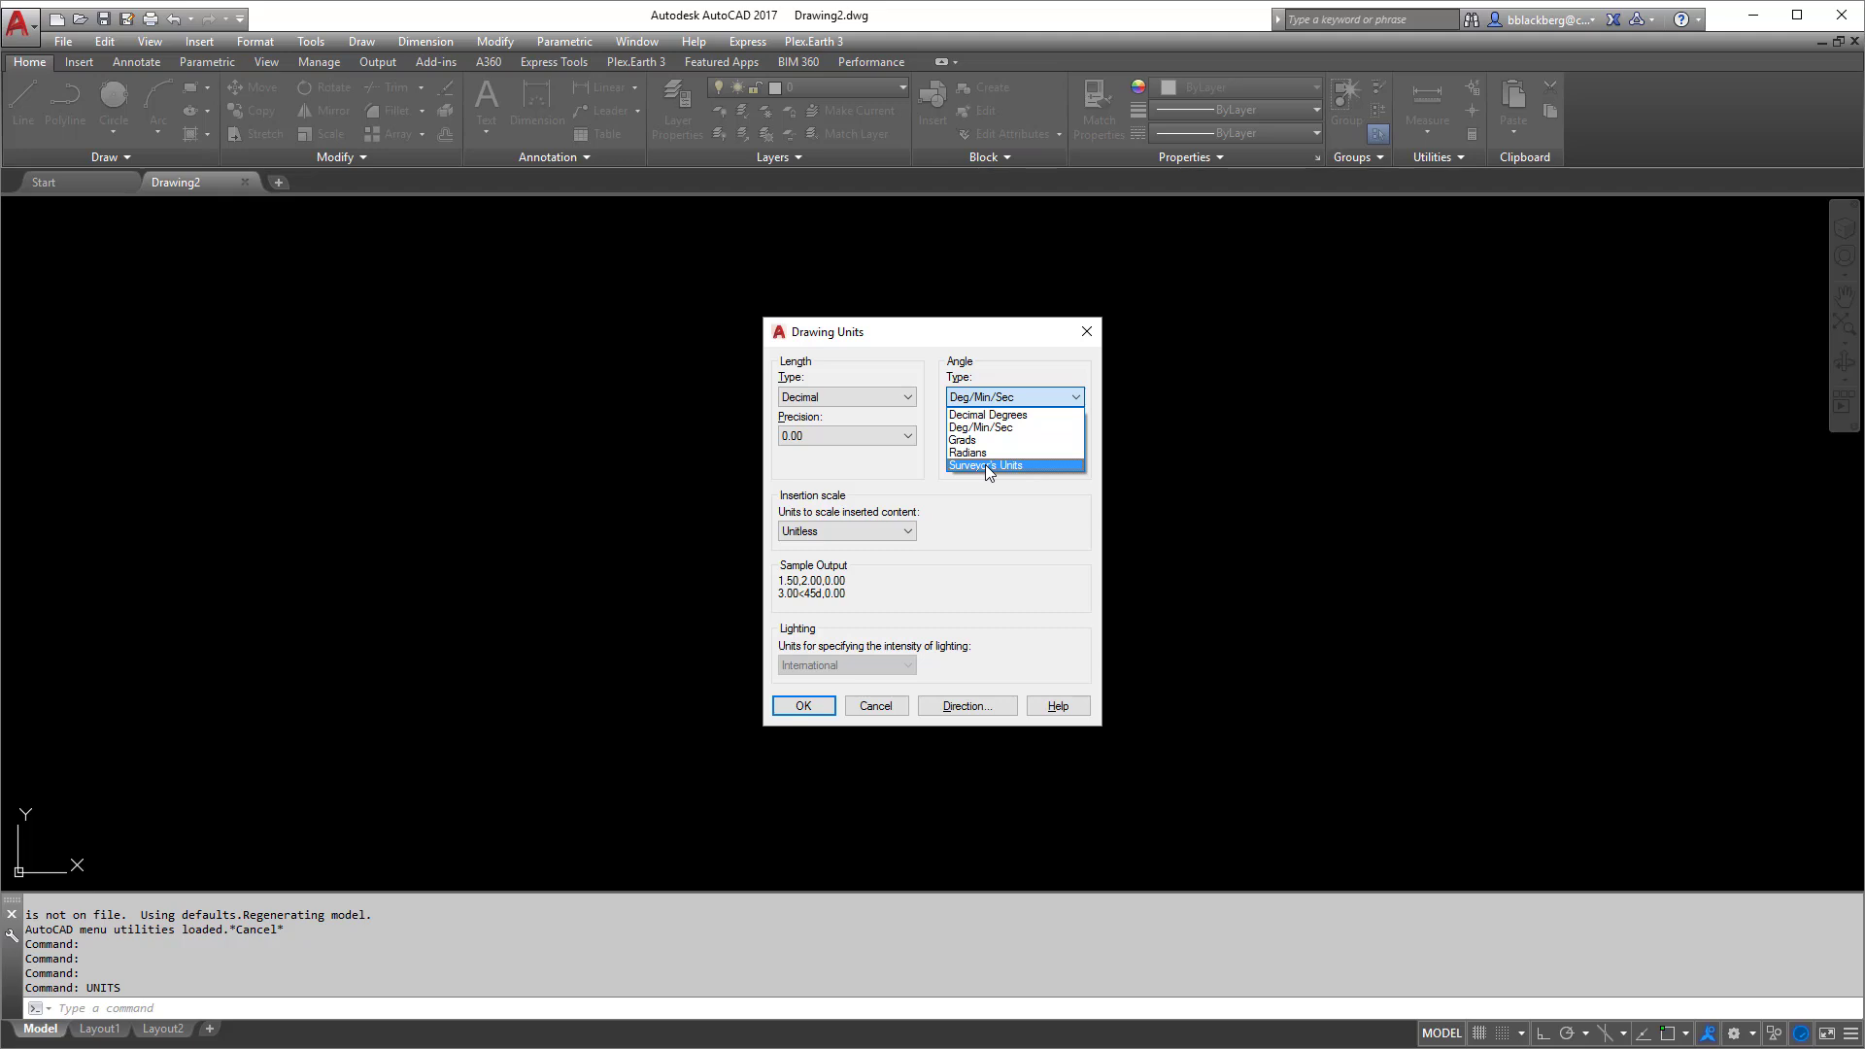
{"action": "left_click", "coordinate": [999, 414]}
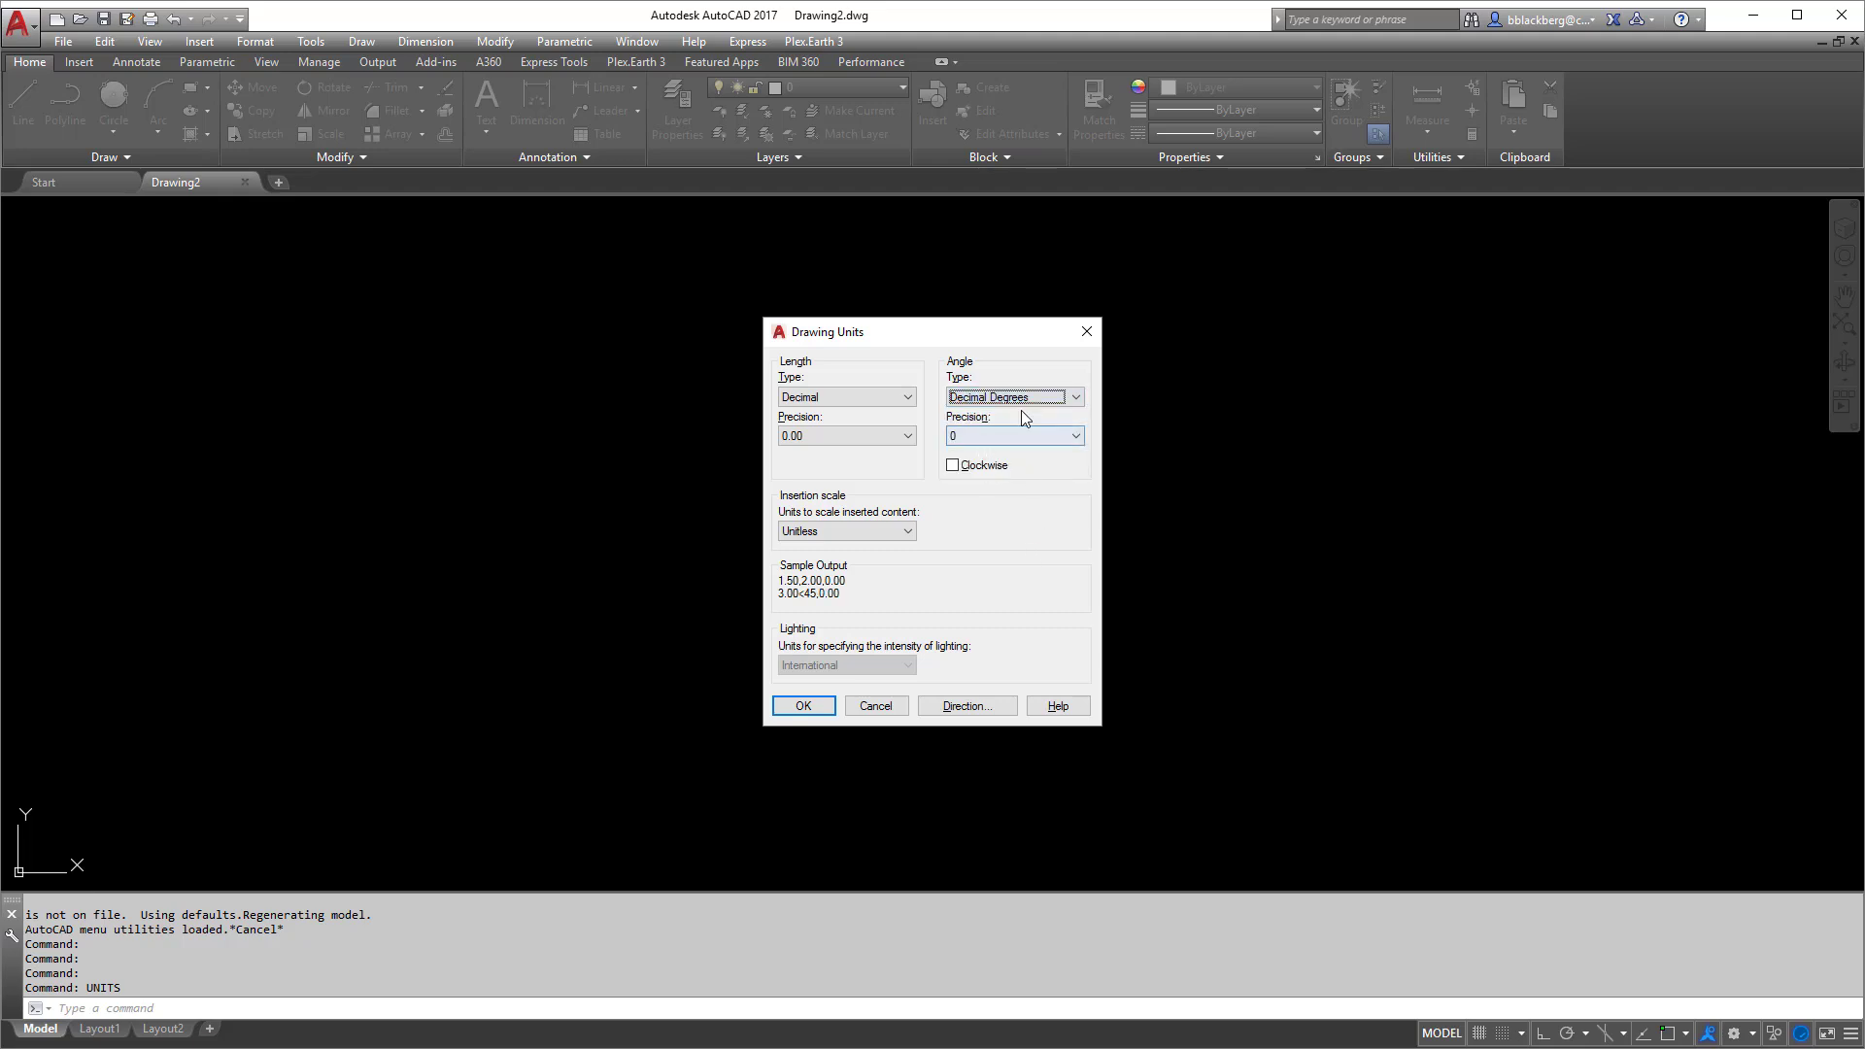
Set the angle precision to 0.00 and apply the drawing units
{"action": "left_click", "coordinate": [1029, 436]}
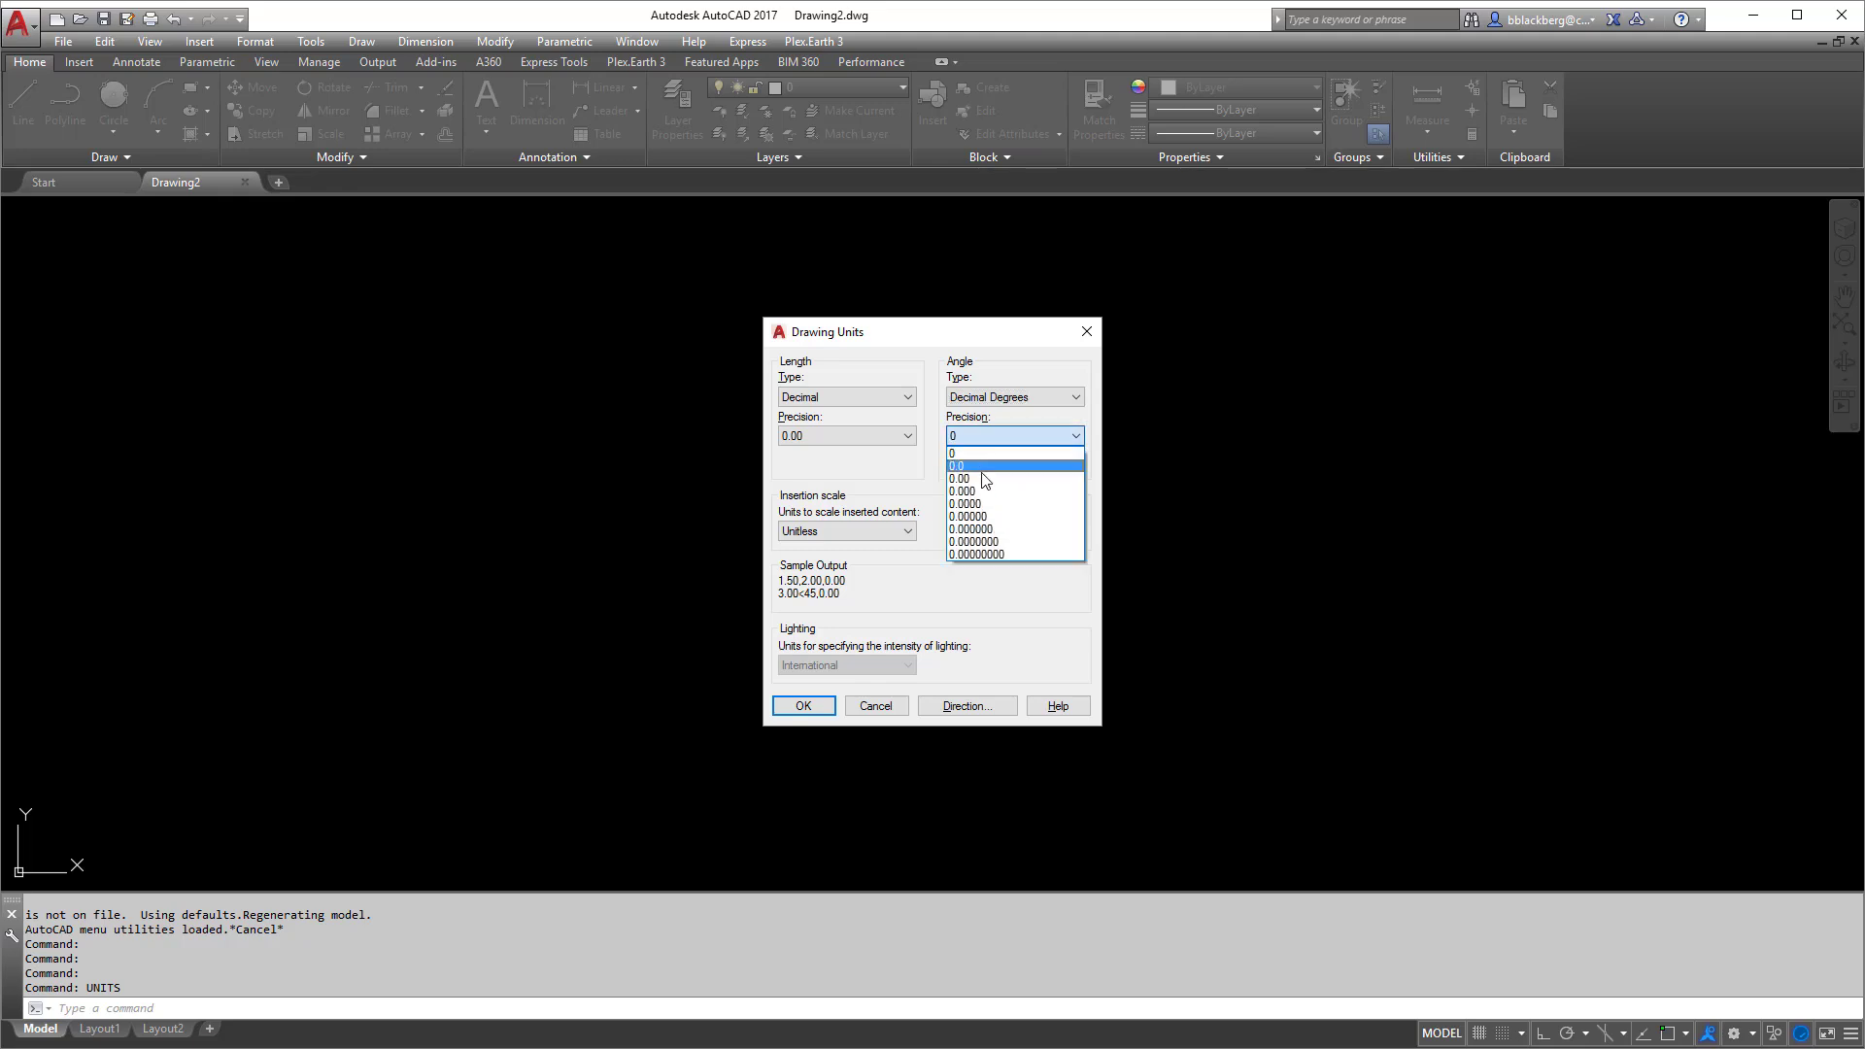
{"action": "left_click", "coordinate": [981, 477]}
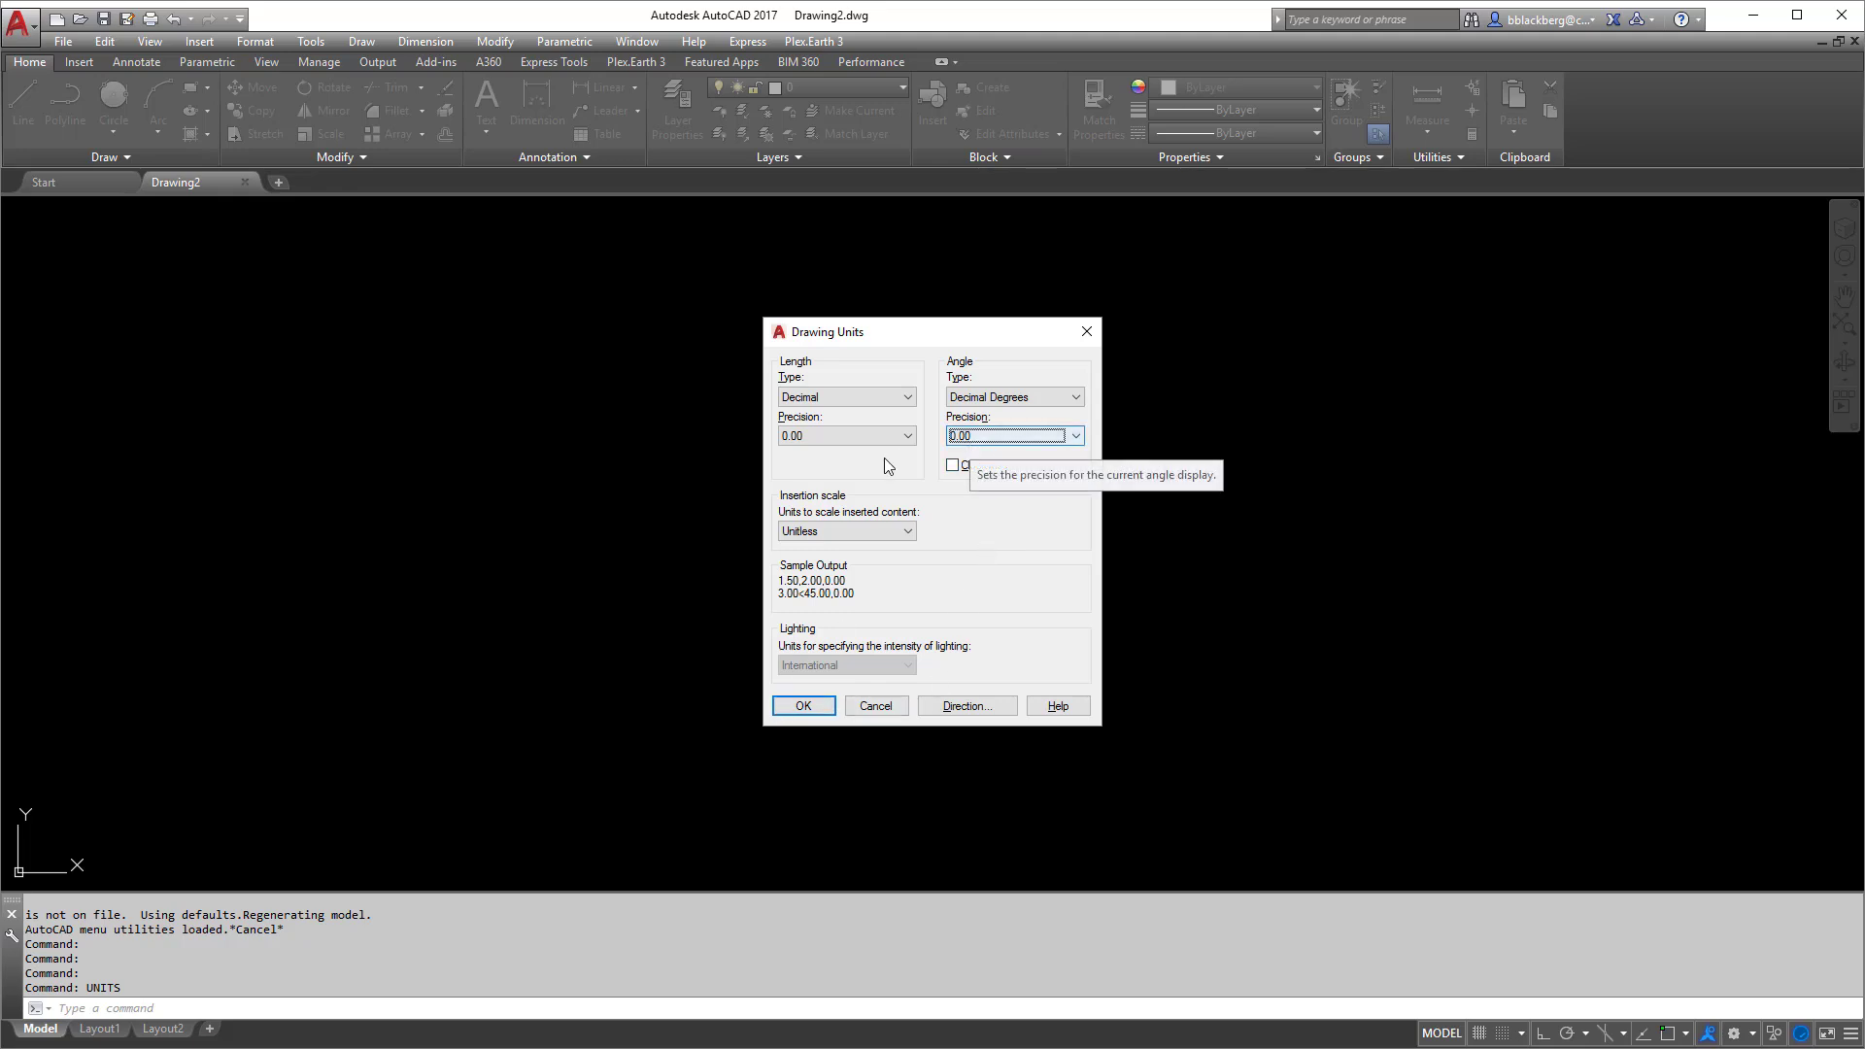
{"action": "left_click", "coordinate": [803, 706]}
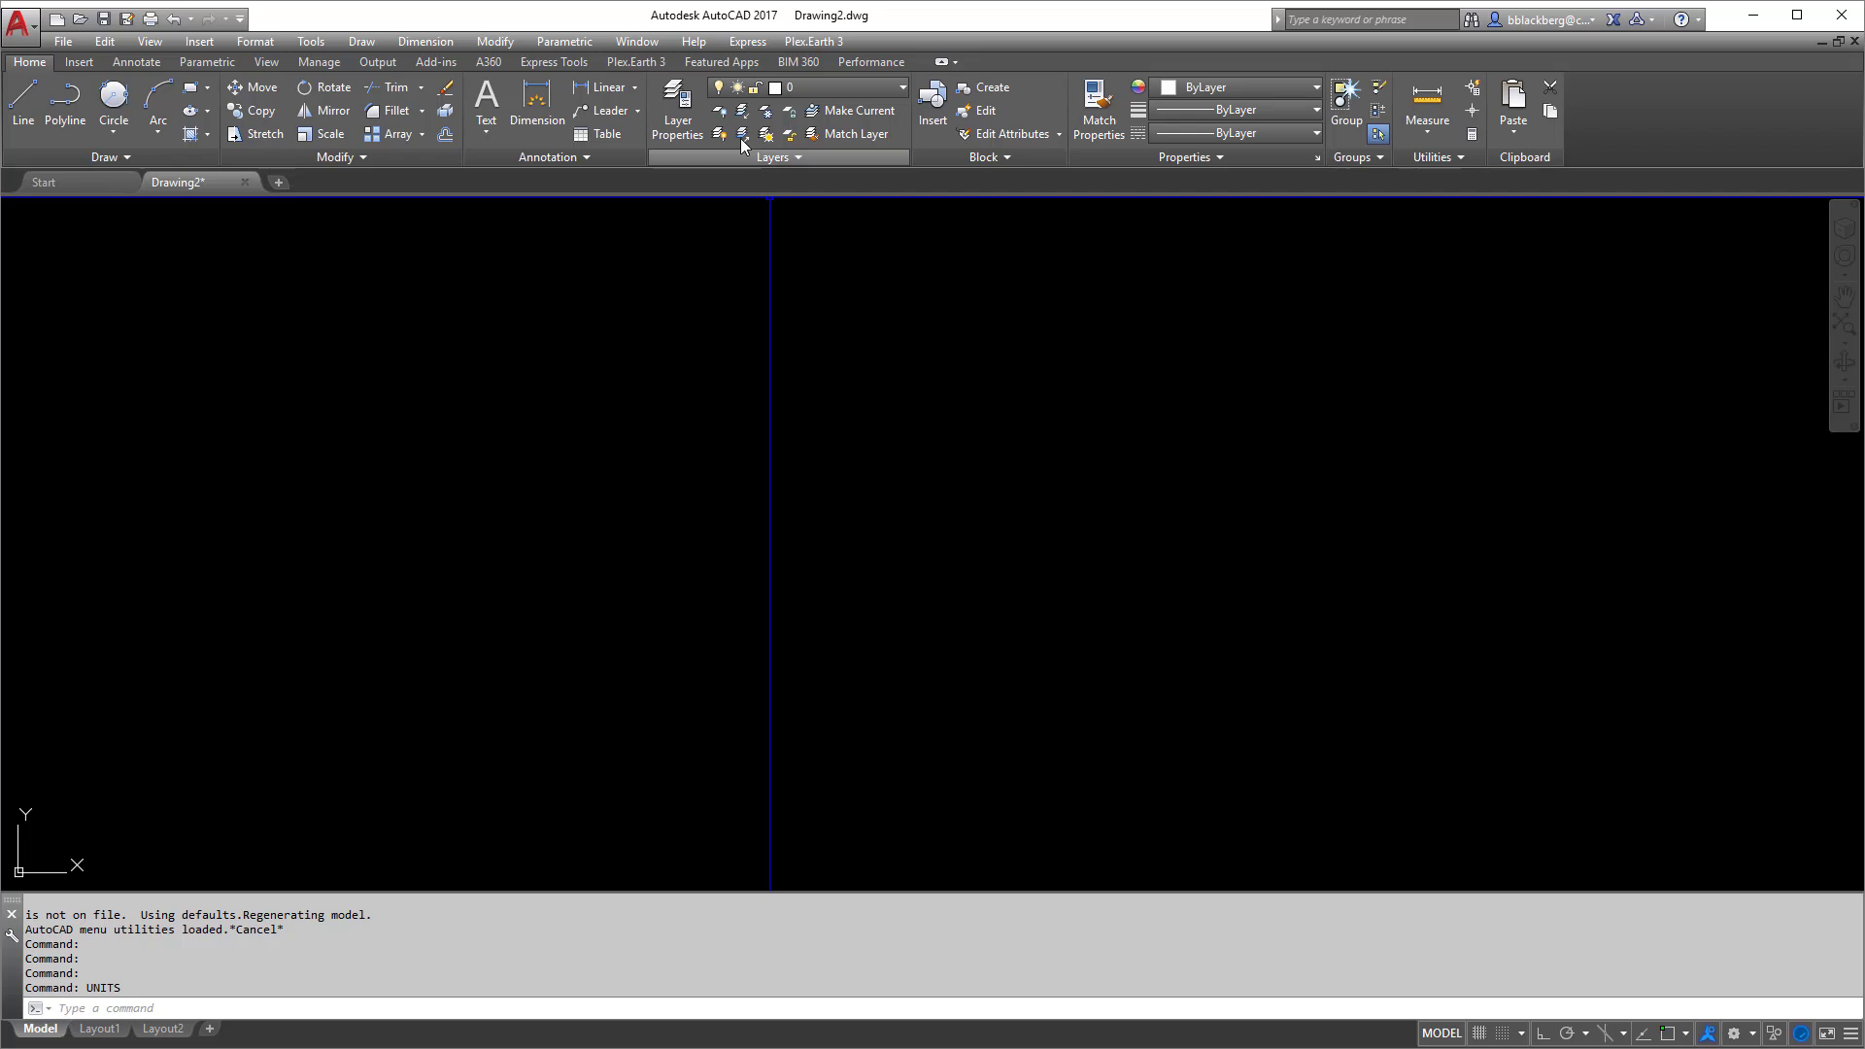
Create a layer named Object in the layer manager and give it the colour cyan
{"action": "left_click", "coordinate": [678, 107]}
{"action": "mouse_move", "coordinate": [941, 616]}
{"action": "left_mouse_down"}
{"action": "mouse_move", "coordinate": [193, 507]}
{"action": "mouse_move", "coordinate": [185, 484]}
{"action": "left_mouse_up"}
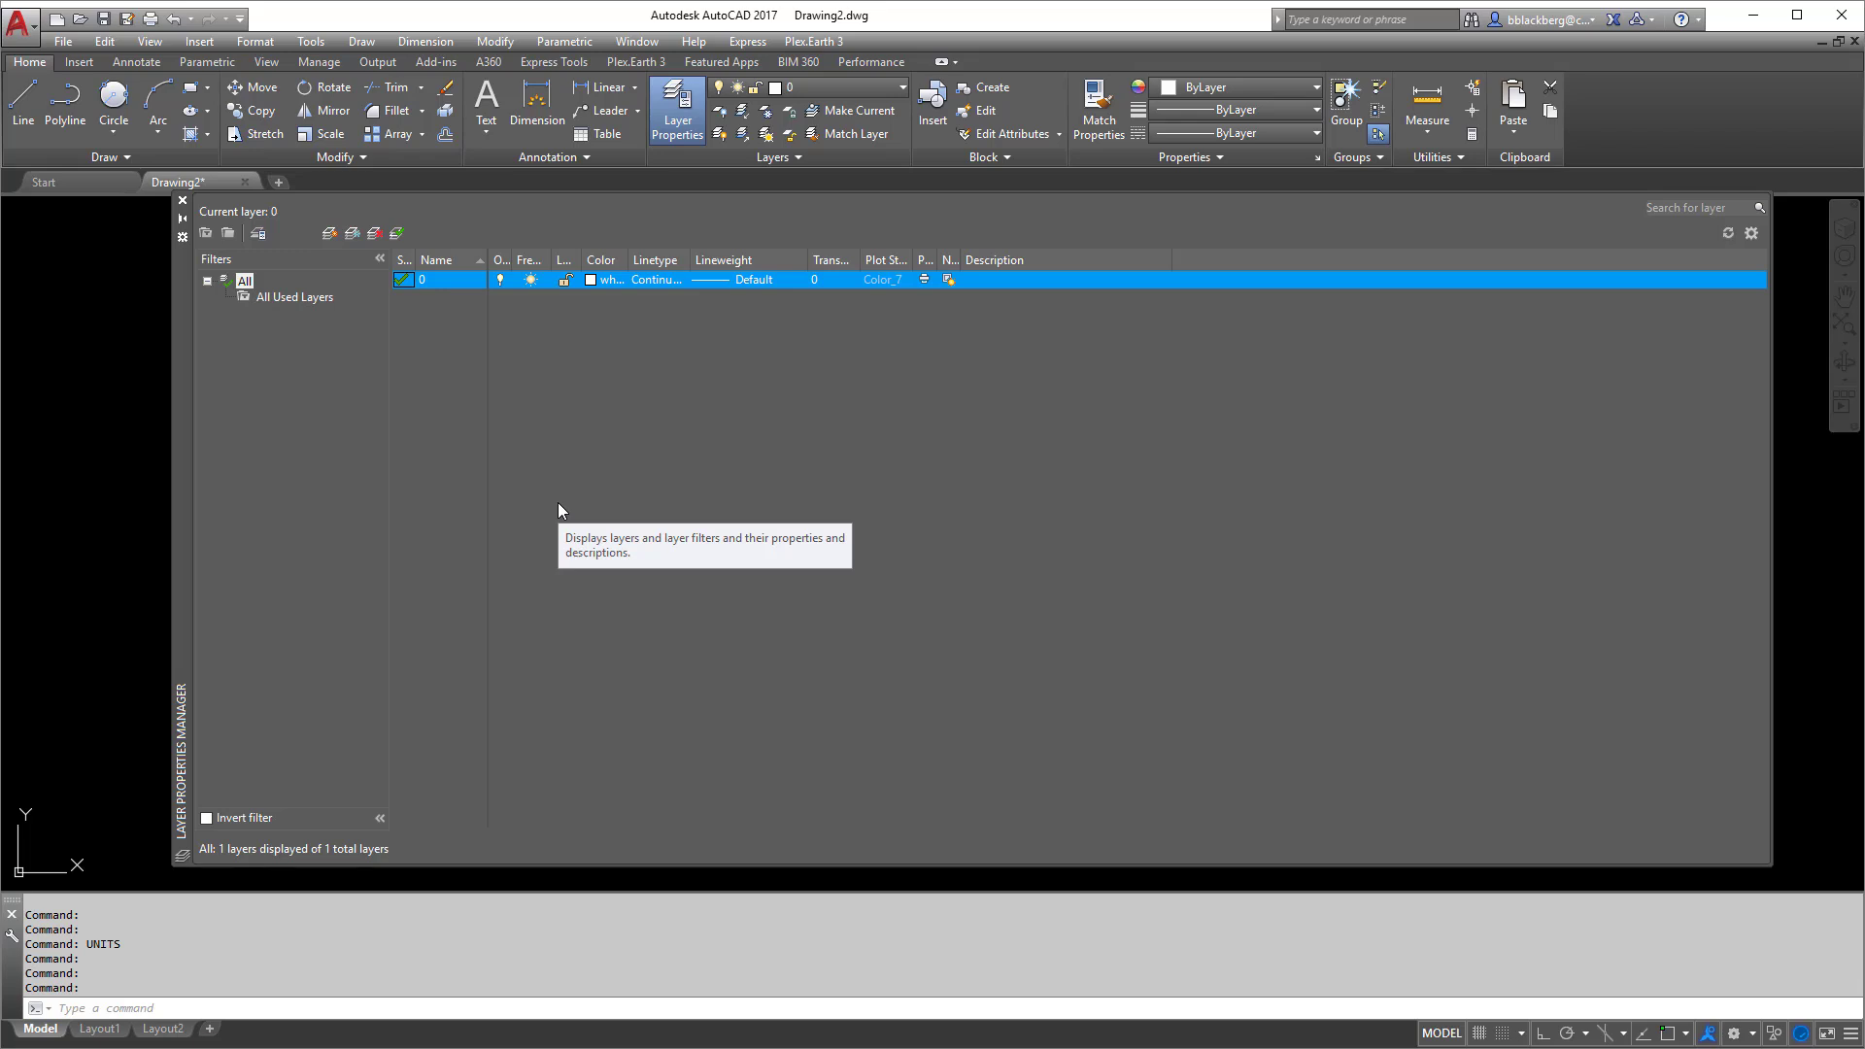
{"action": "left_click", "coordinate": [329, 233]}
{"action": "type", "text": "Object"}
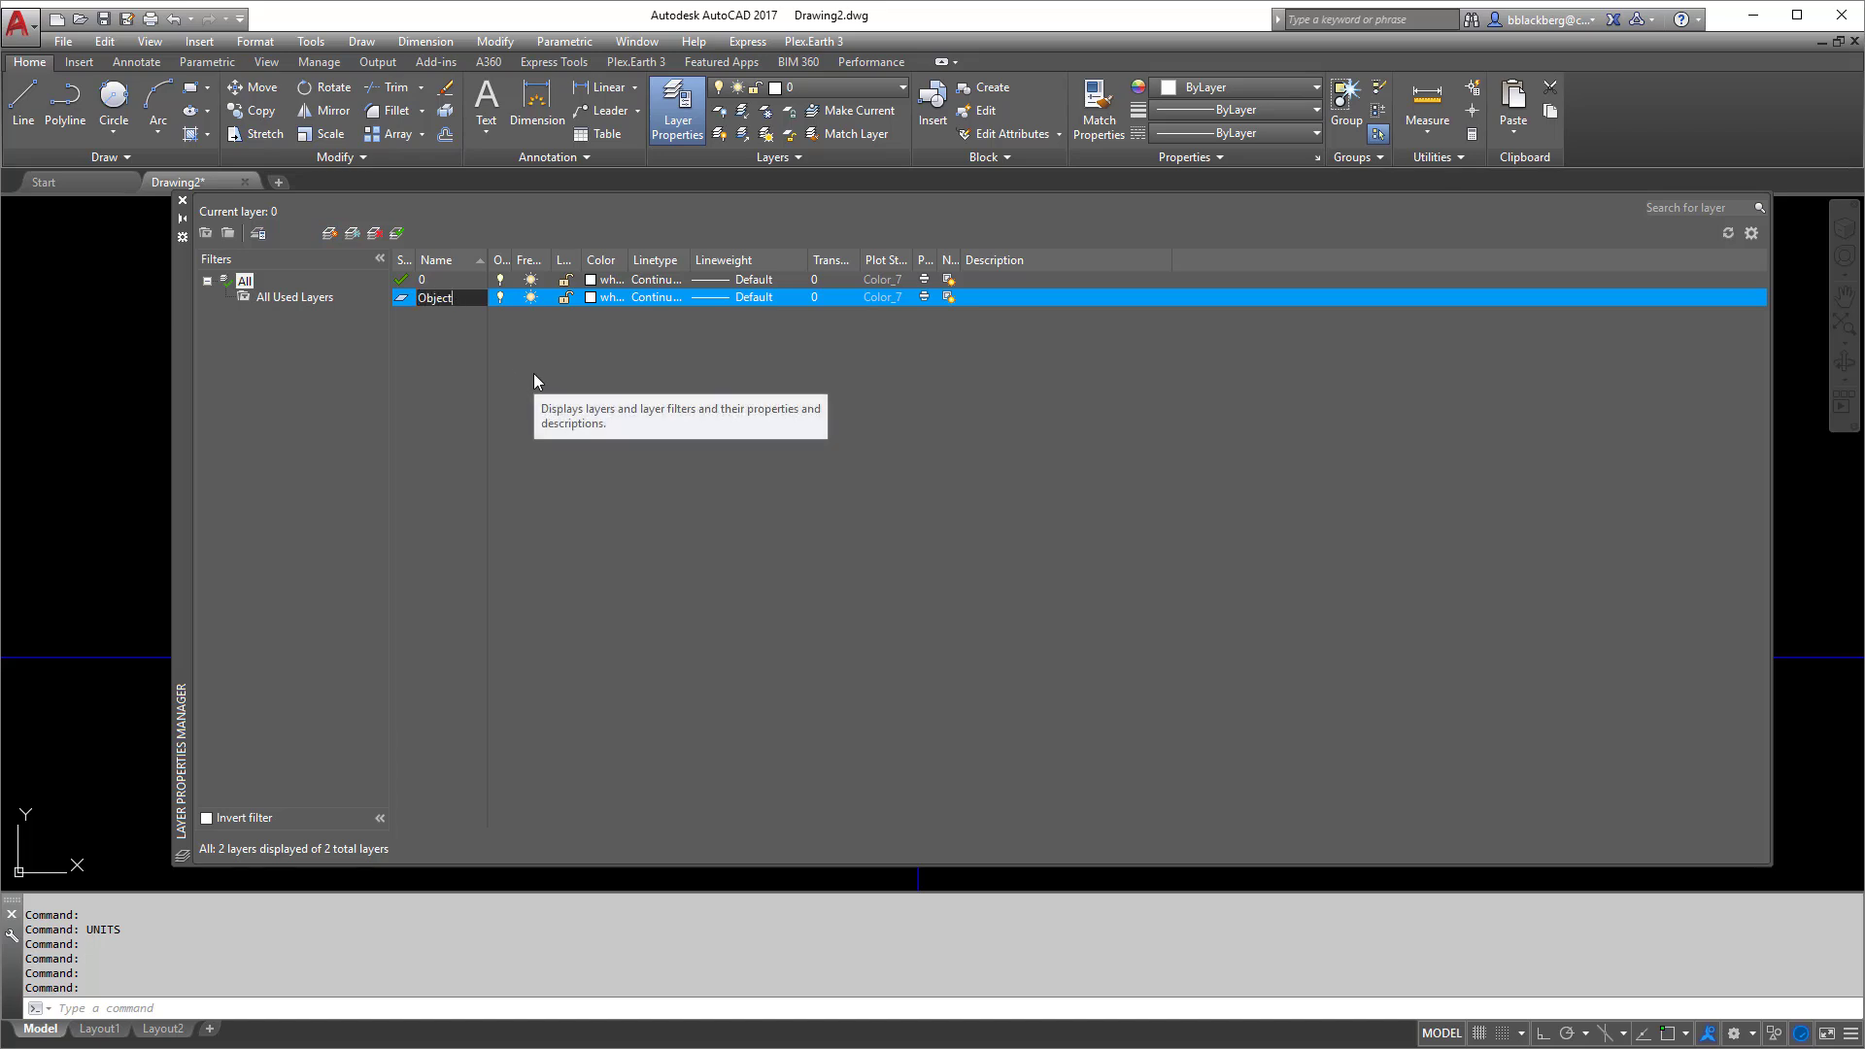
{"action": "key", "text": "Return"}
{"action": "left_click", "coordinate": [592, 297]}
{"action": "left_click", "coordinate": [834, 579]}
{"action": "left_click", "coordinate": [908, 689]}
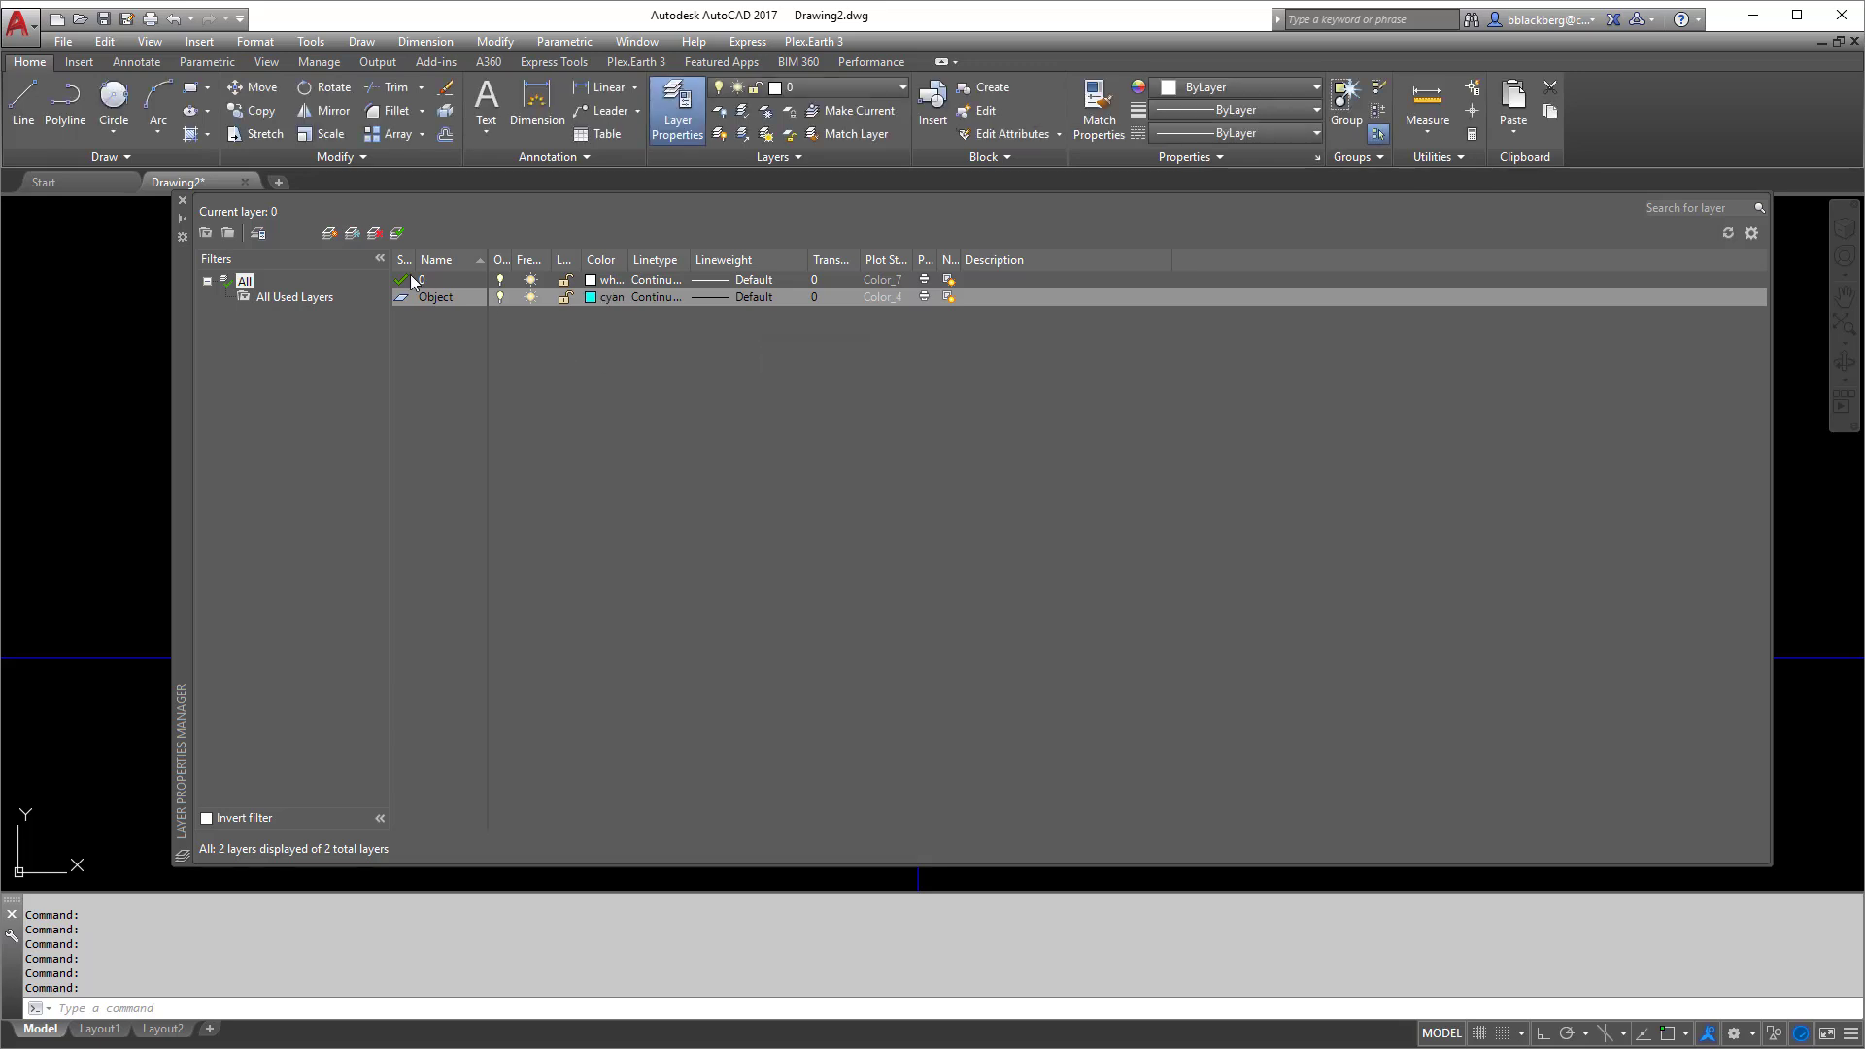
Add a layer named Dim and set its colour to green
{"action": "left_click", "coordinate": [329, 233]}
{"action": "type", "text": "Dim"}
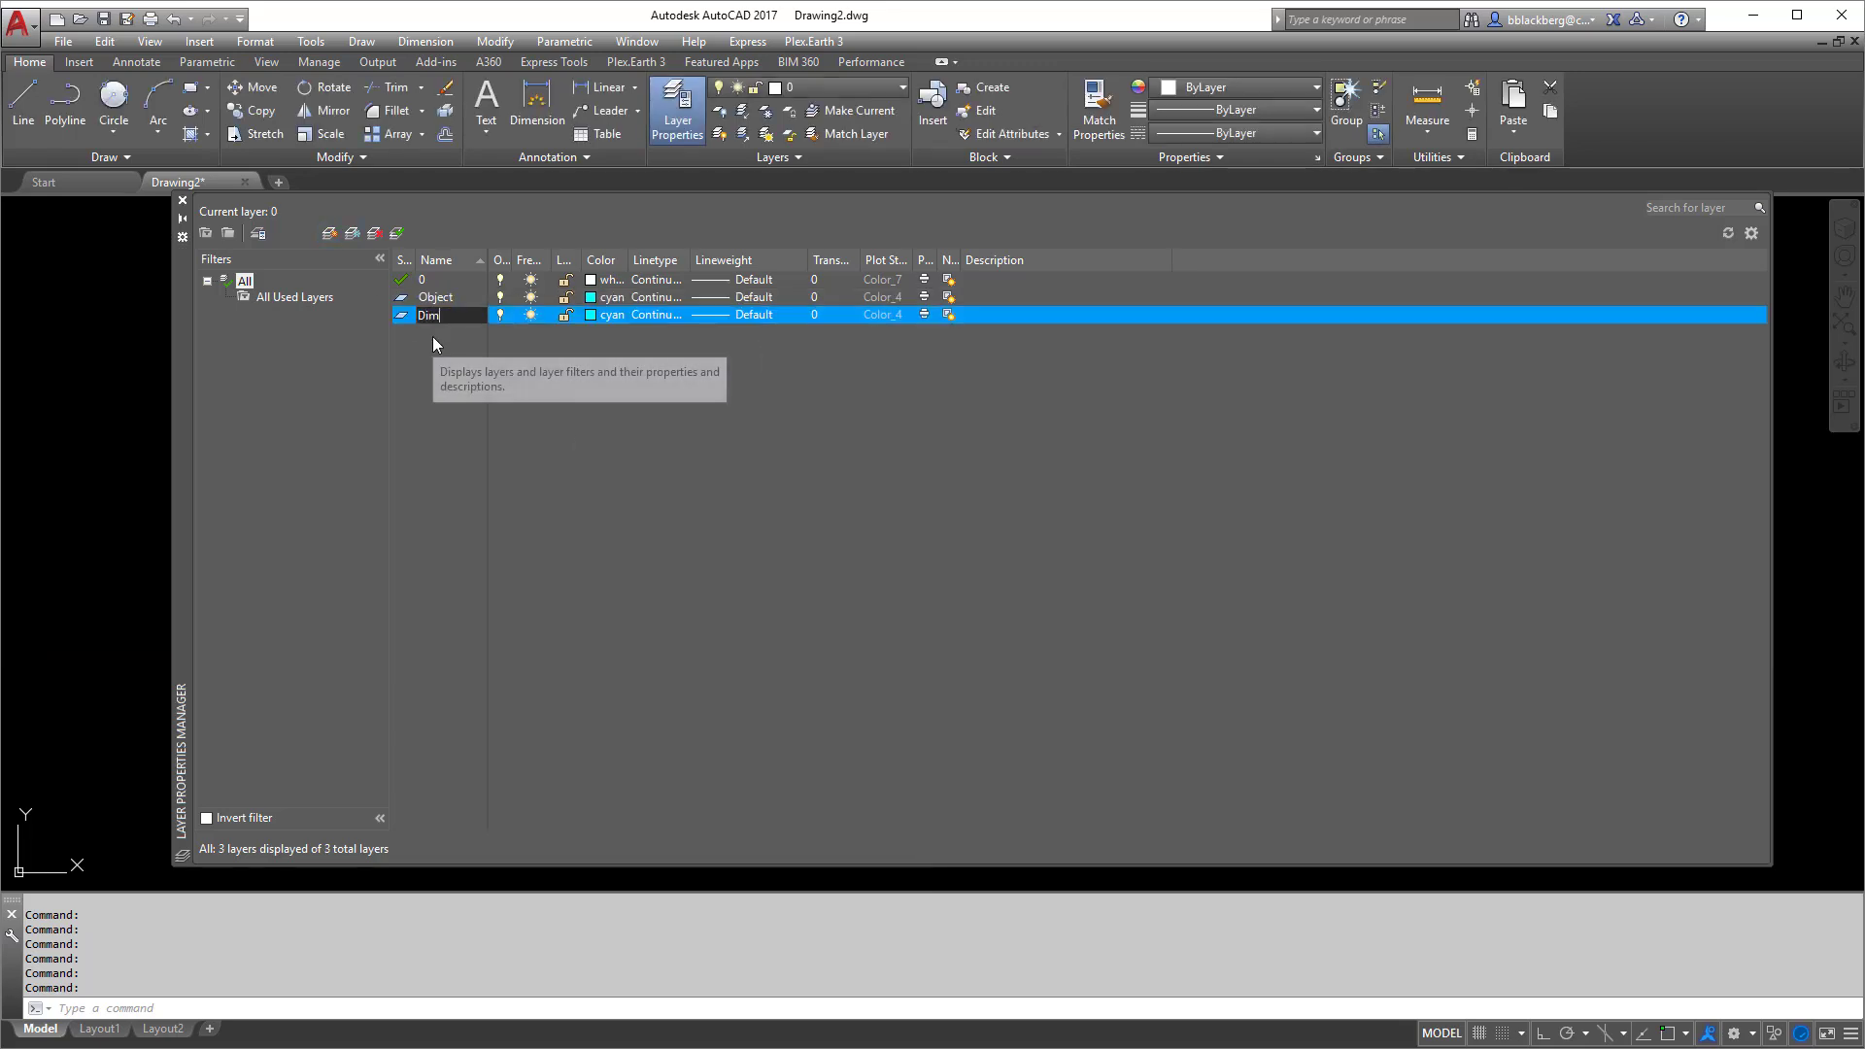
{"action": "left_click", "coordinate": [595, 316]}
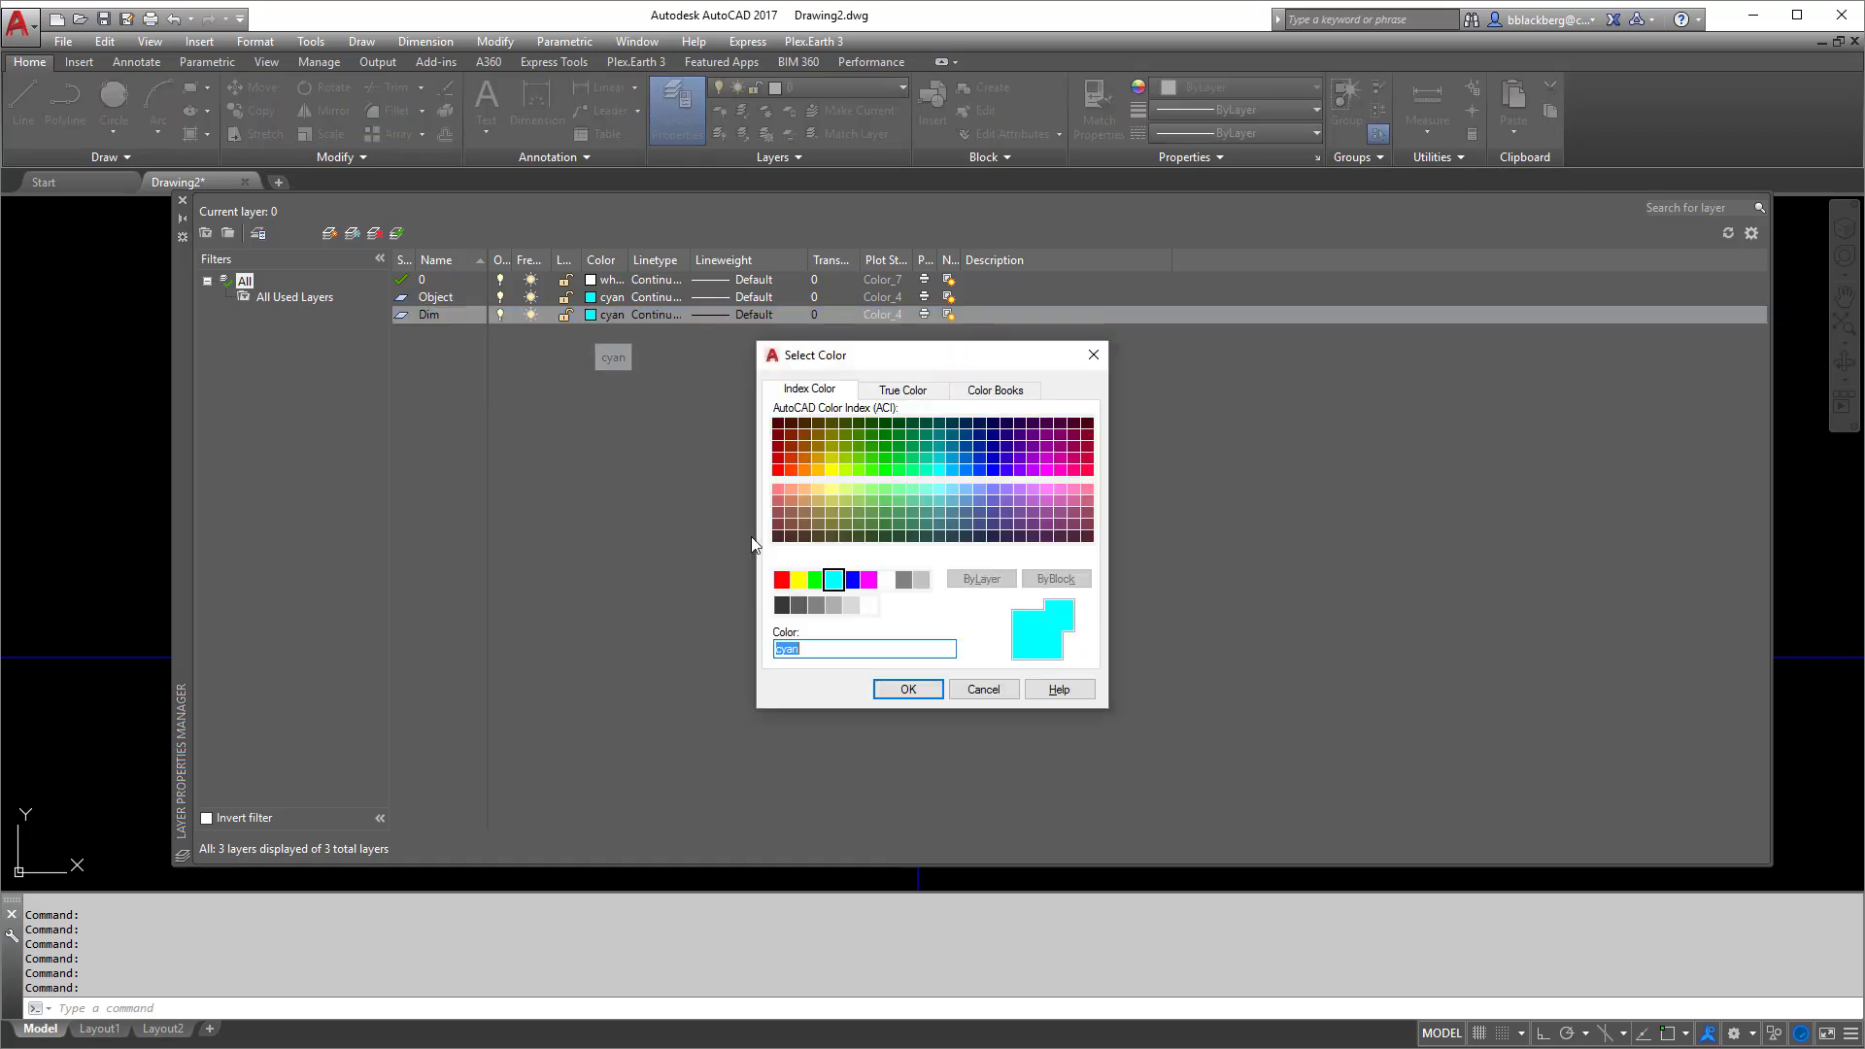
{"action": "left_click", "coordinate": [818, 580]}
{"action": "left_click", "coordinate": [903, 688]}
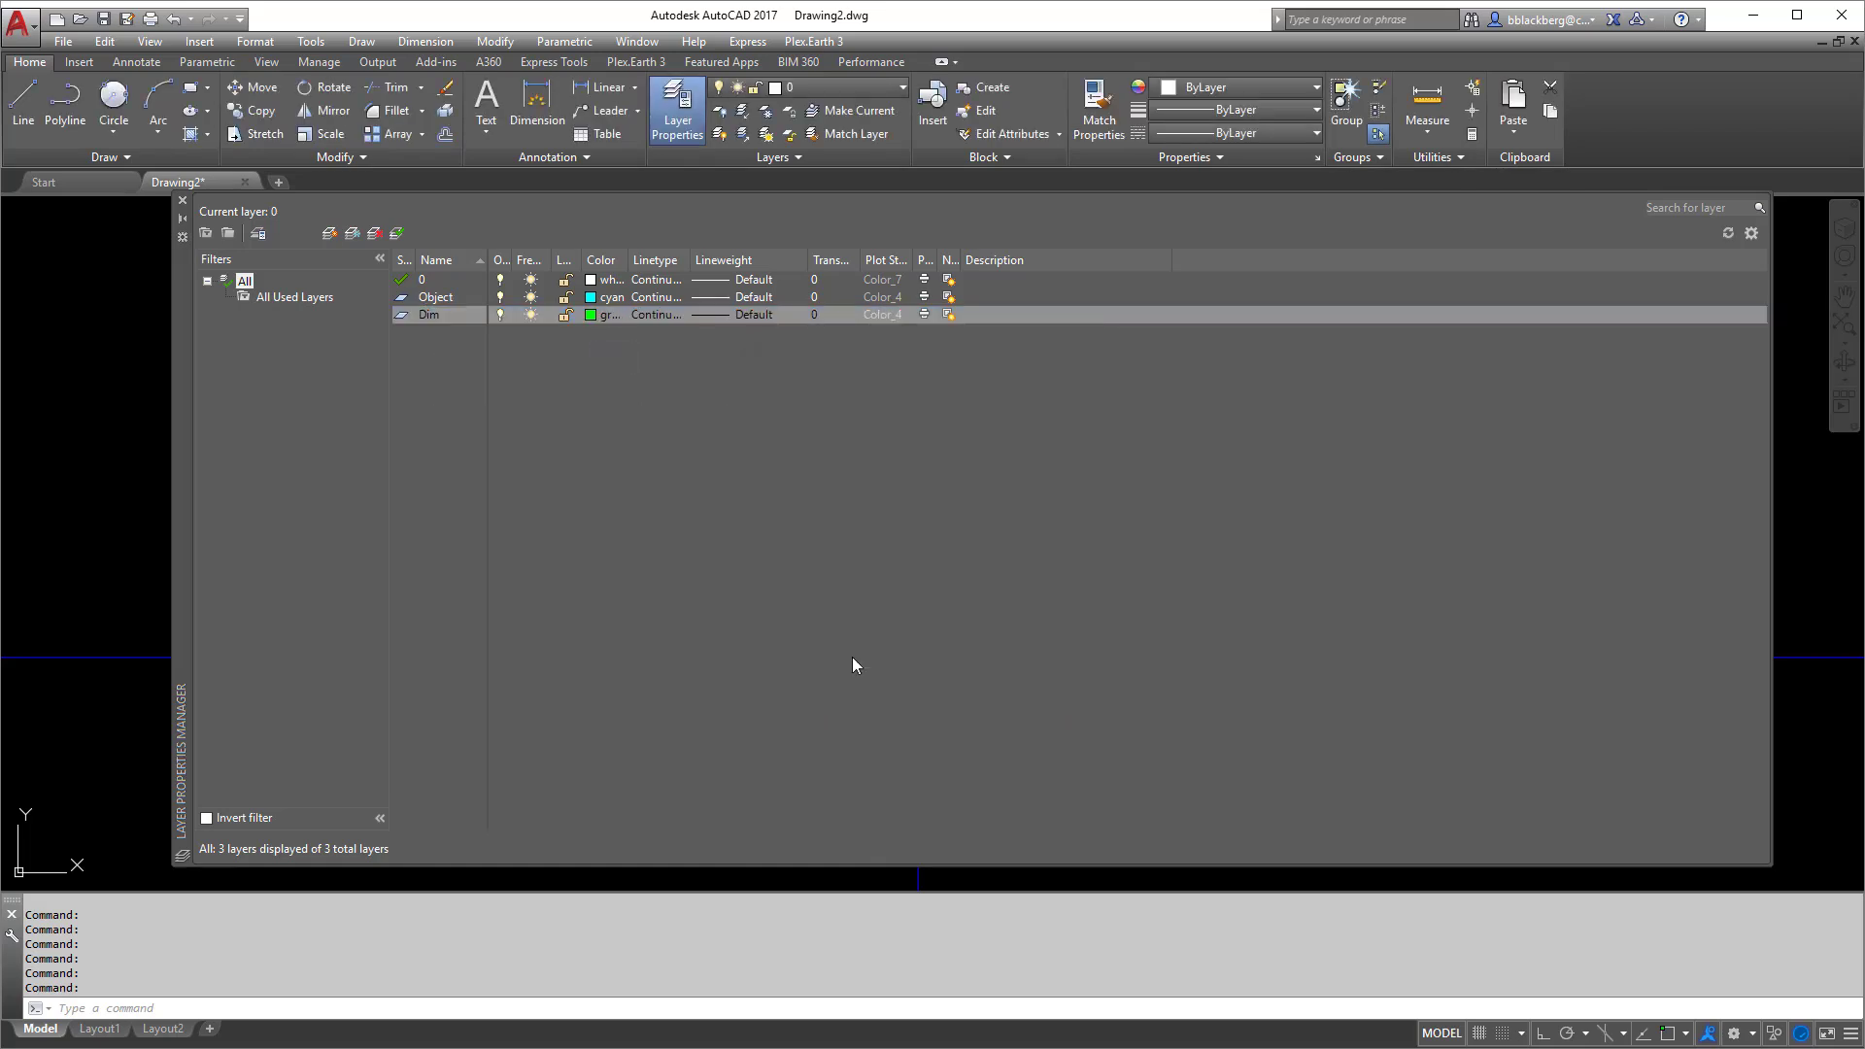
Add a layer named Hid and set its colour to magenta
{"action": "left_click", "coordinate": [329, 233]}
{"action": "type", "text": "Hidden"}
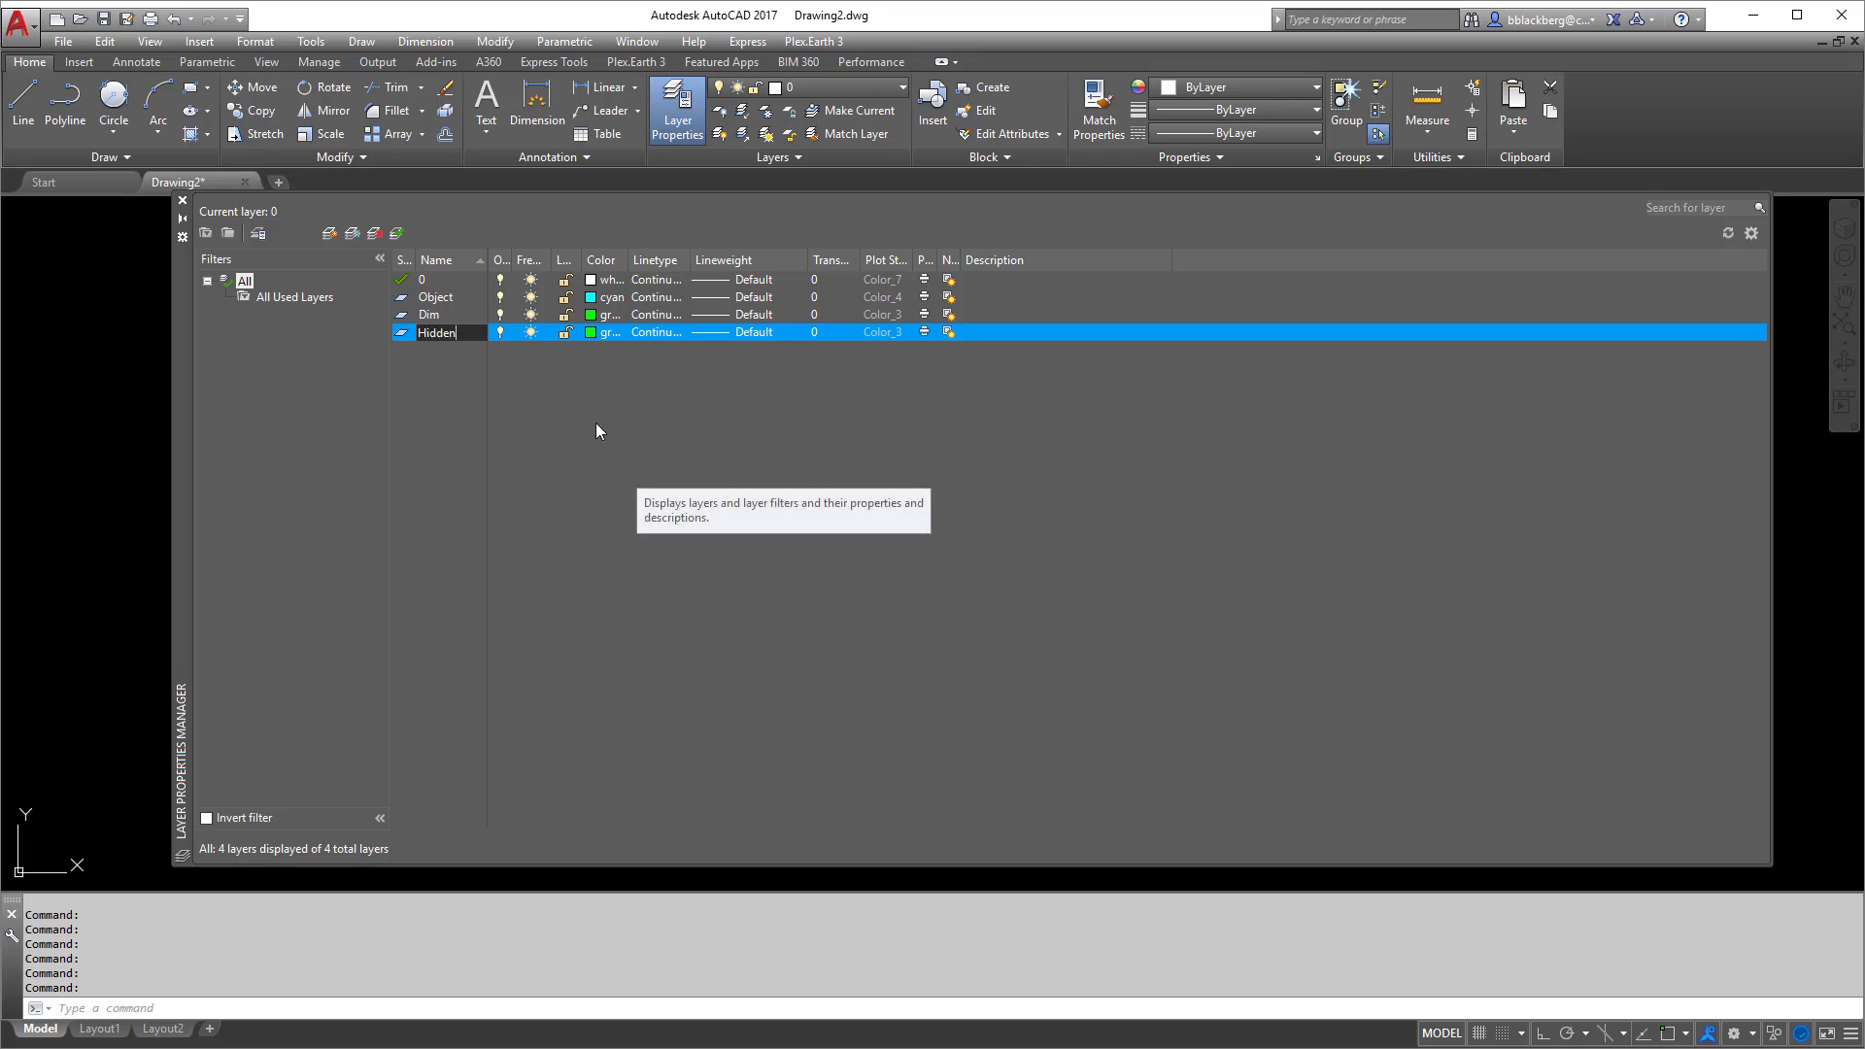
{"action": "key", "text": "BackSpace"}
{"action": "key", "text": "BackSpace"}
{"action": "key", "text": "BackSpace"}
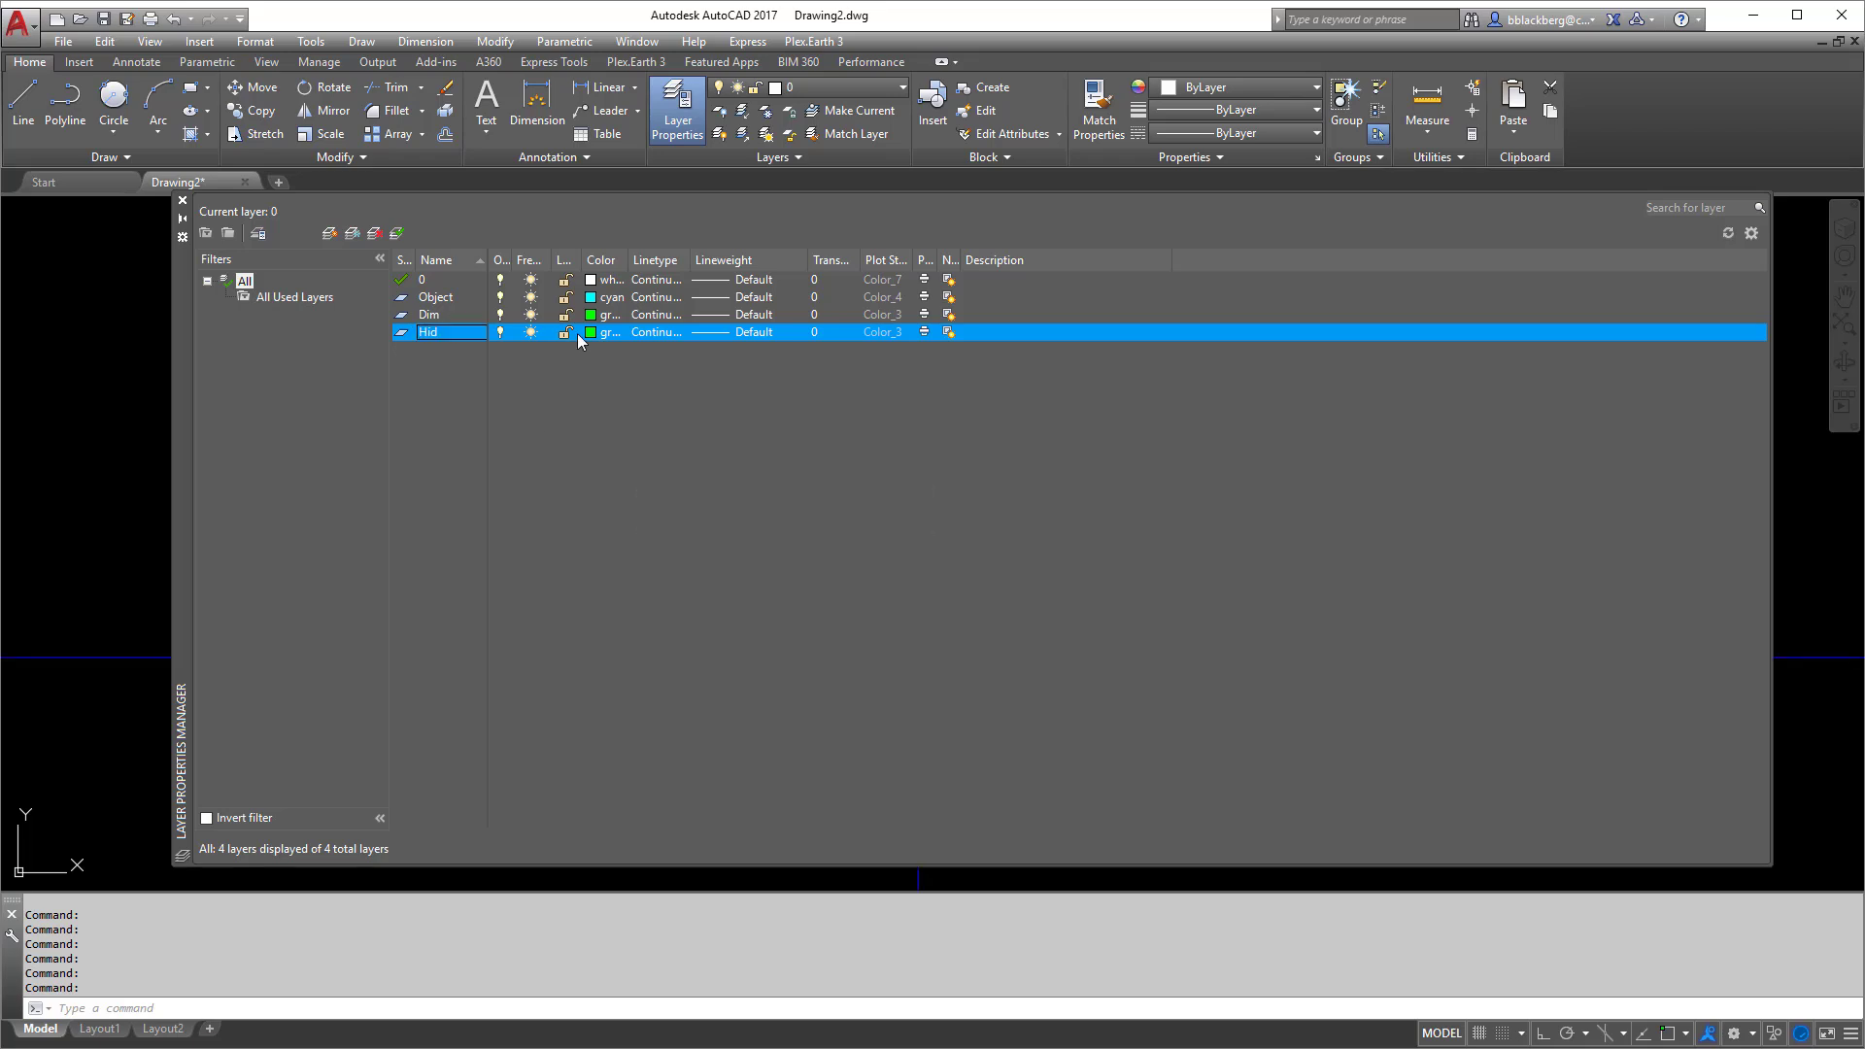
{"action": "left_click", "coordinate": [596, 332]}
{"action": "left_click", "coordinate": [871, 574]}
{"action": "left_click", "coordinate": [925, 687]}
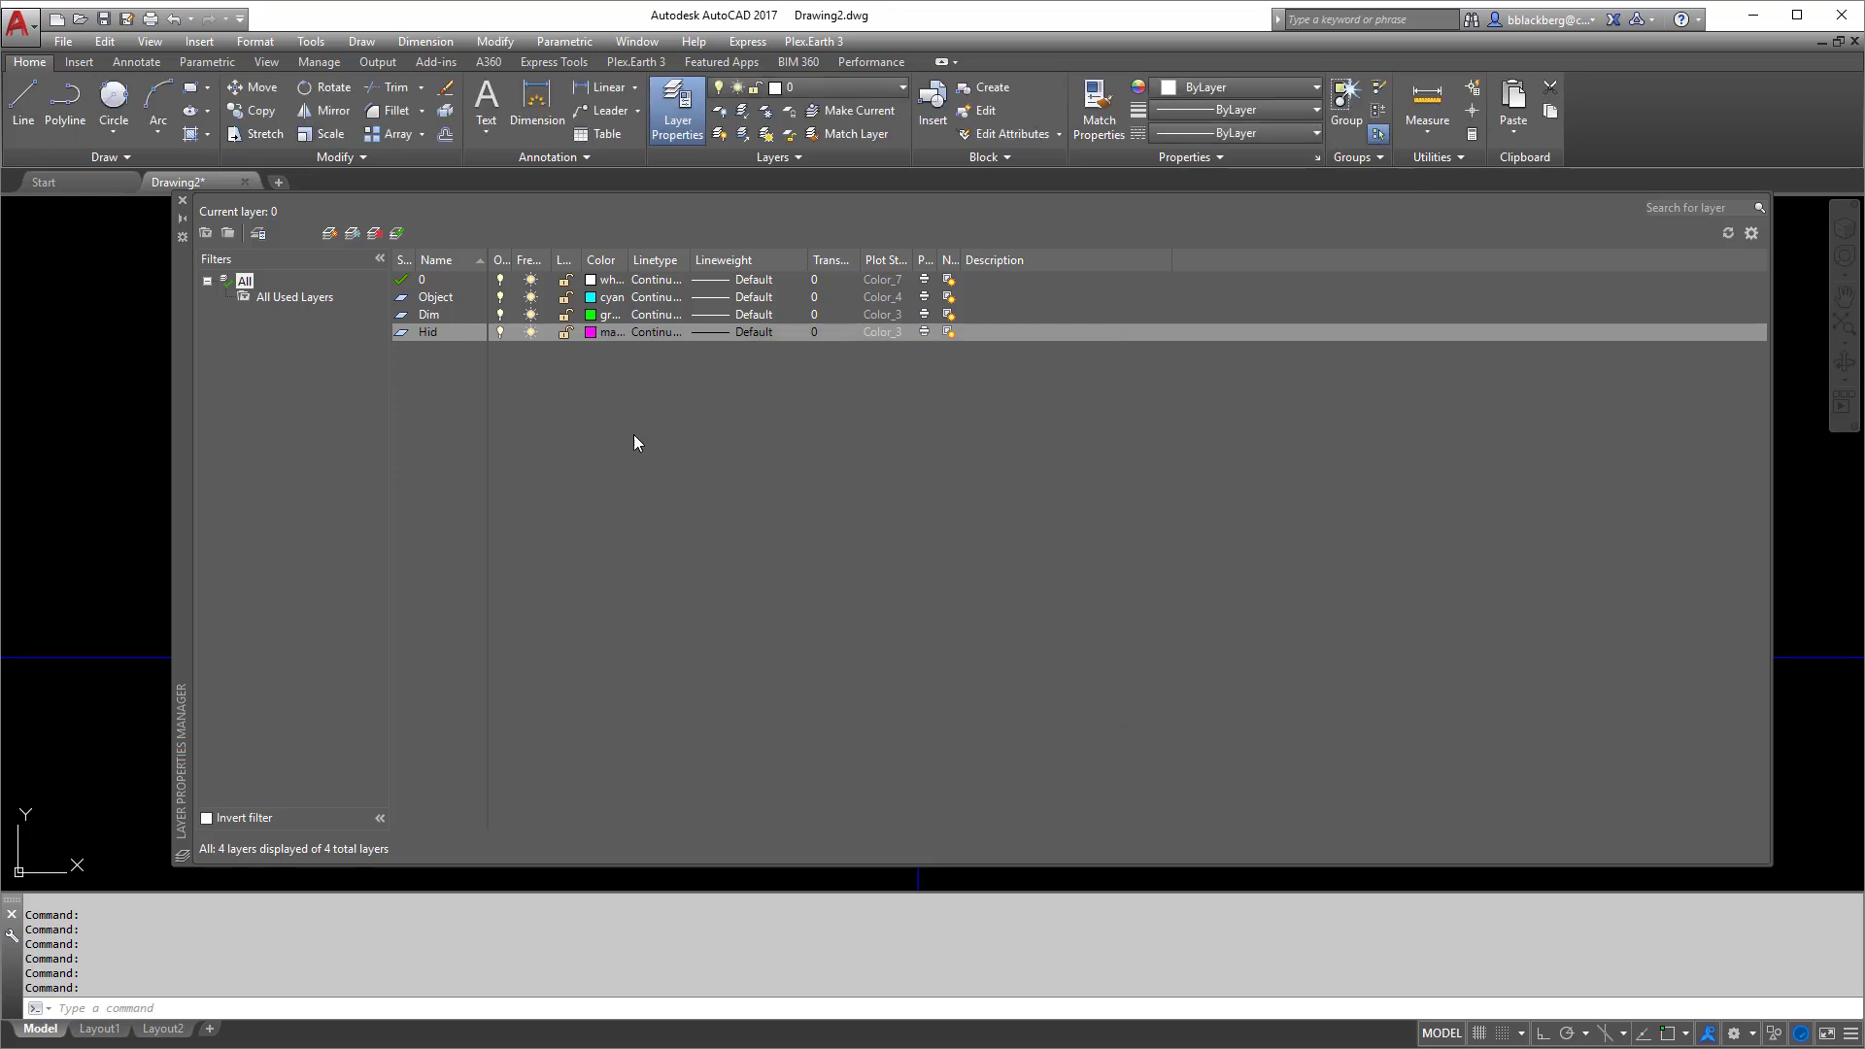
Add a layer named Text and set its colour to blue
{"action": "key", "text": "alt+n"}
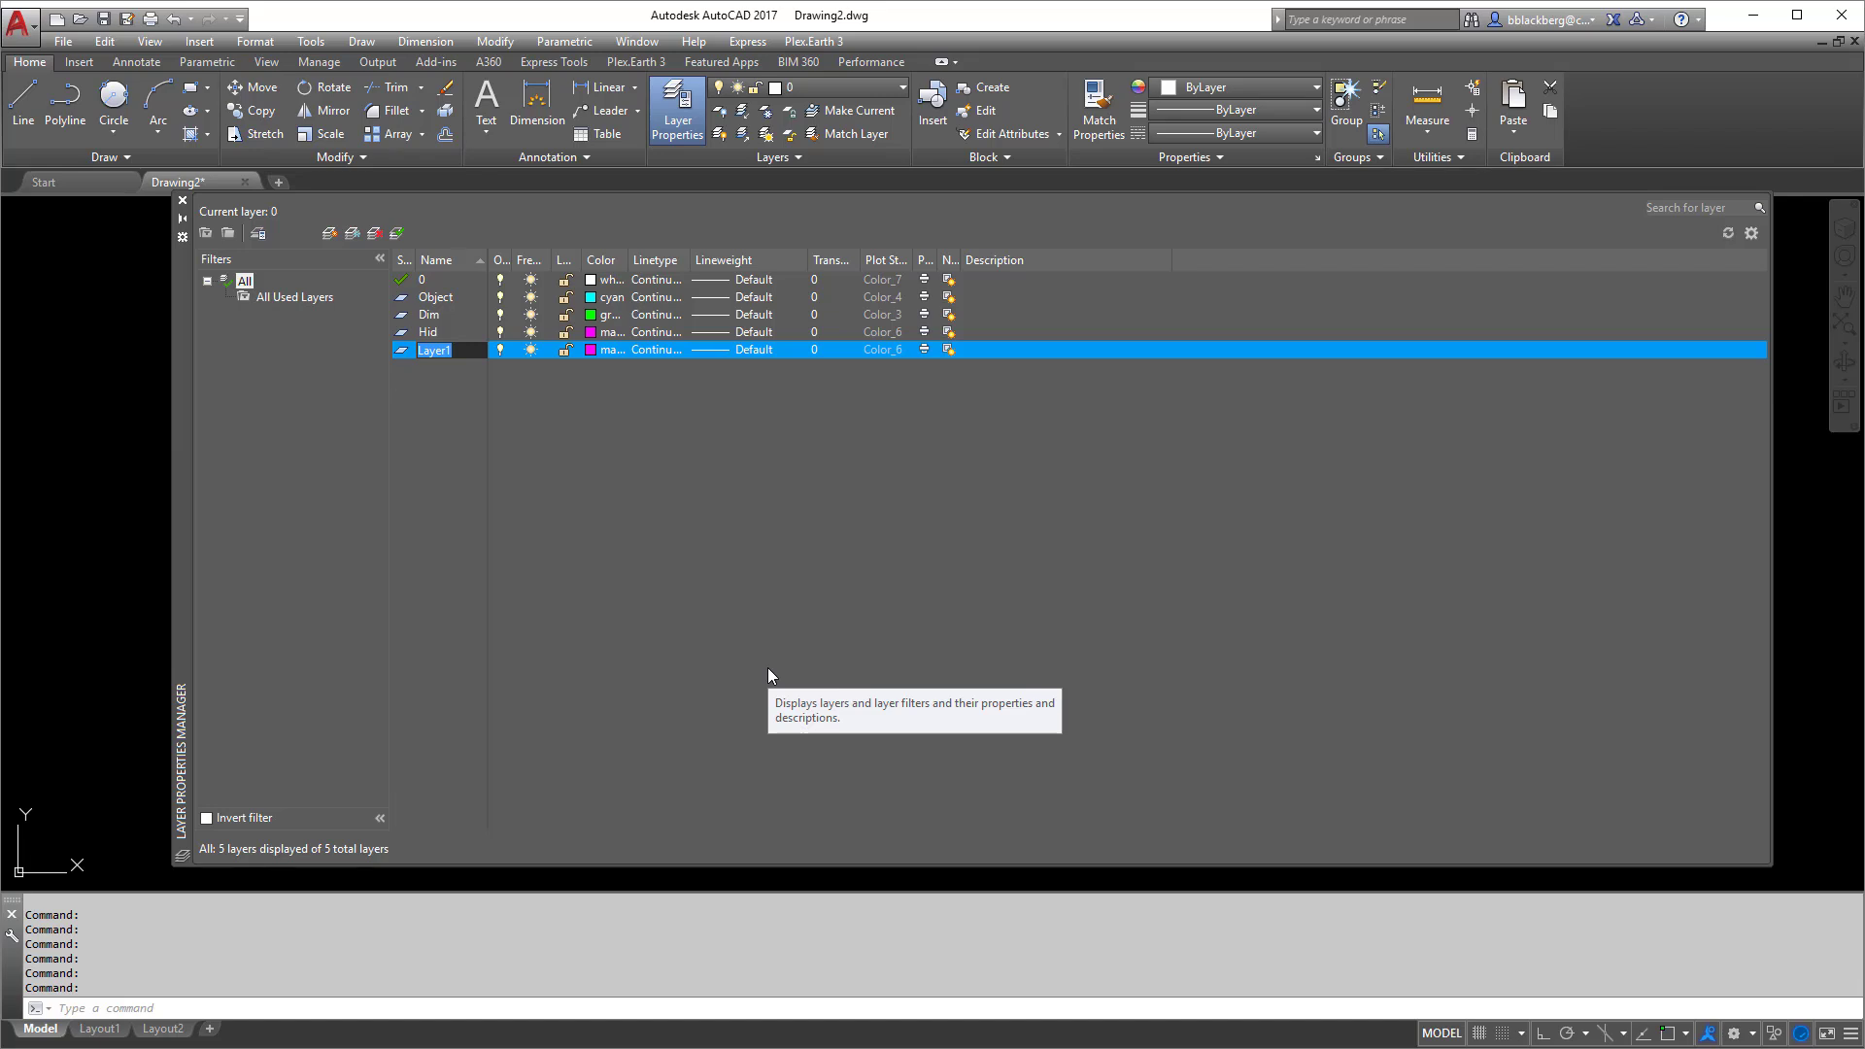
{"action": "type", "text": "Text"}
{"action": "key", "text": "Return"}
{"action": "left_click", "coordinate": [592, 348]}
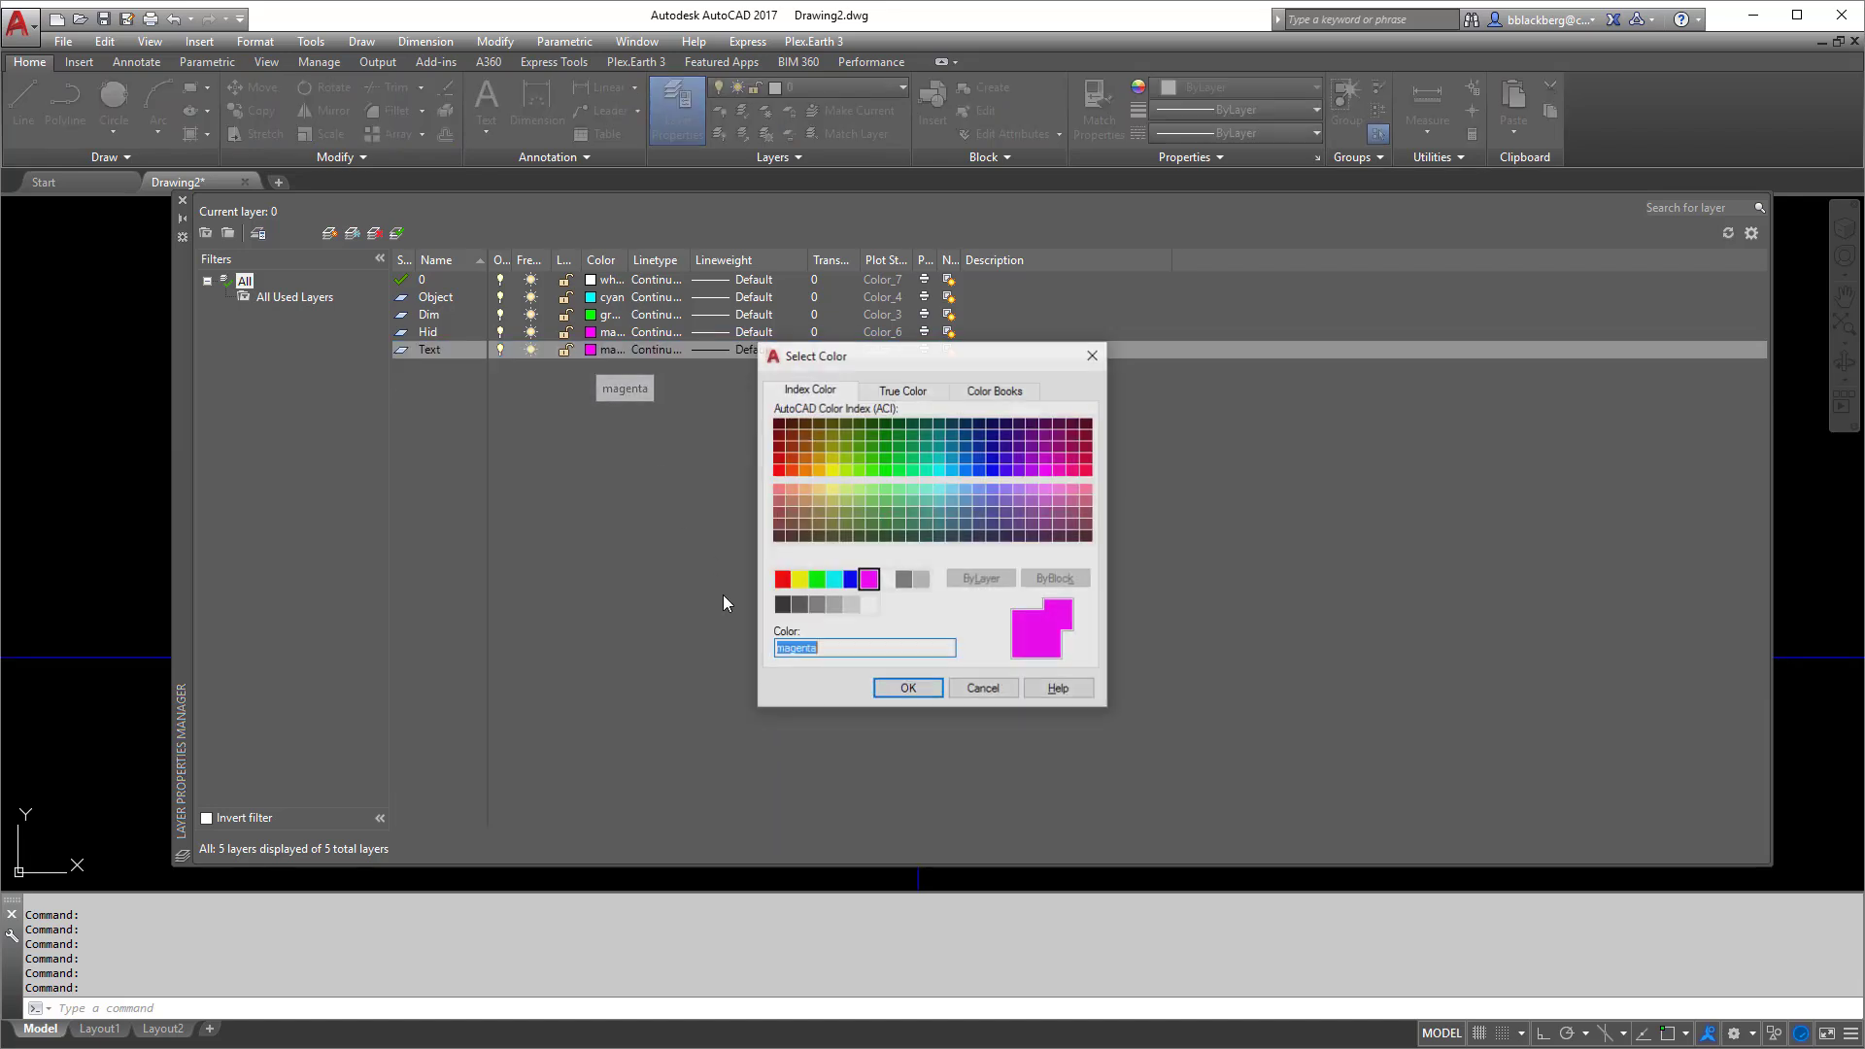
{"action": "left_click", "coordinate": [851, 579]}
{"action": "left_click", "coordinate": [896, 687]}
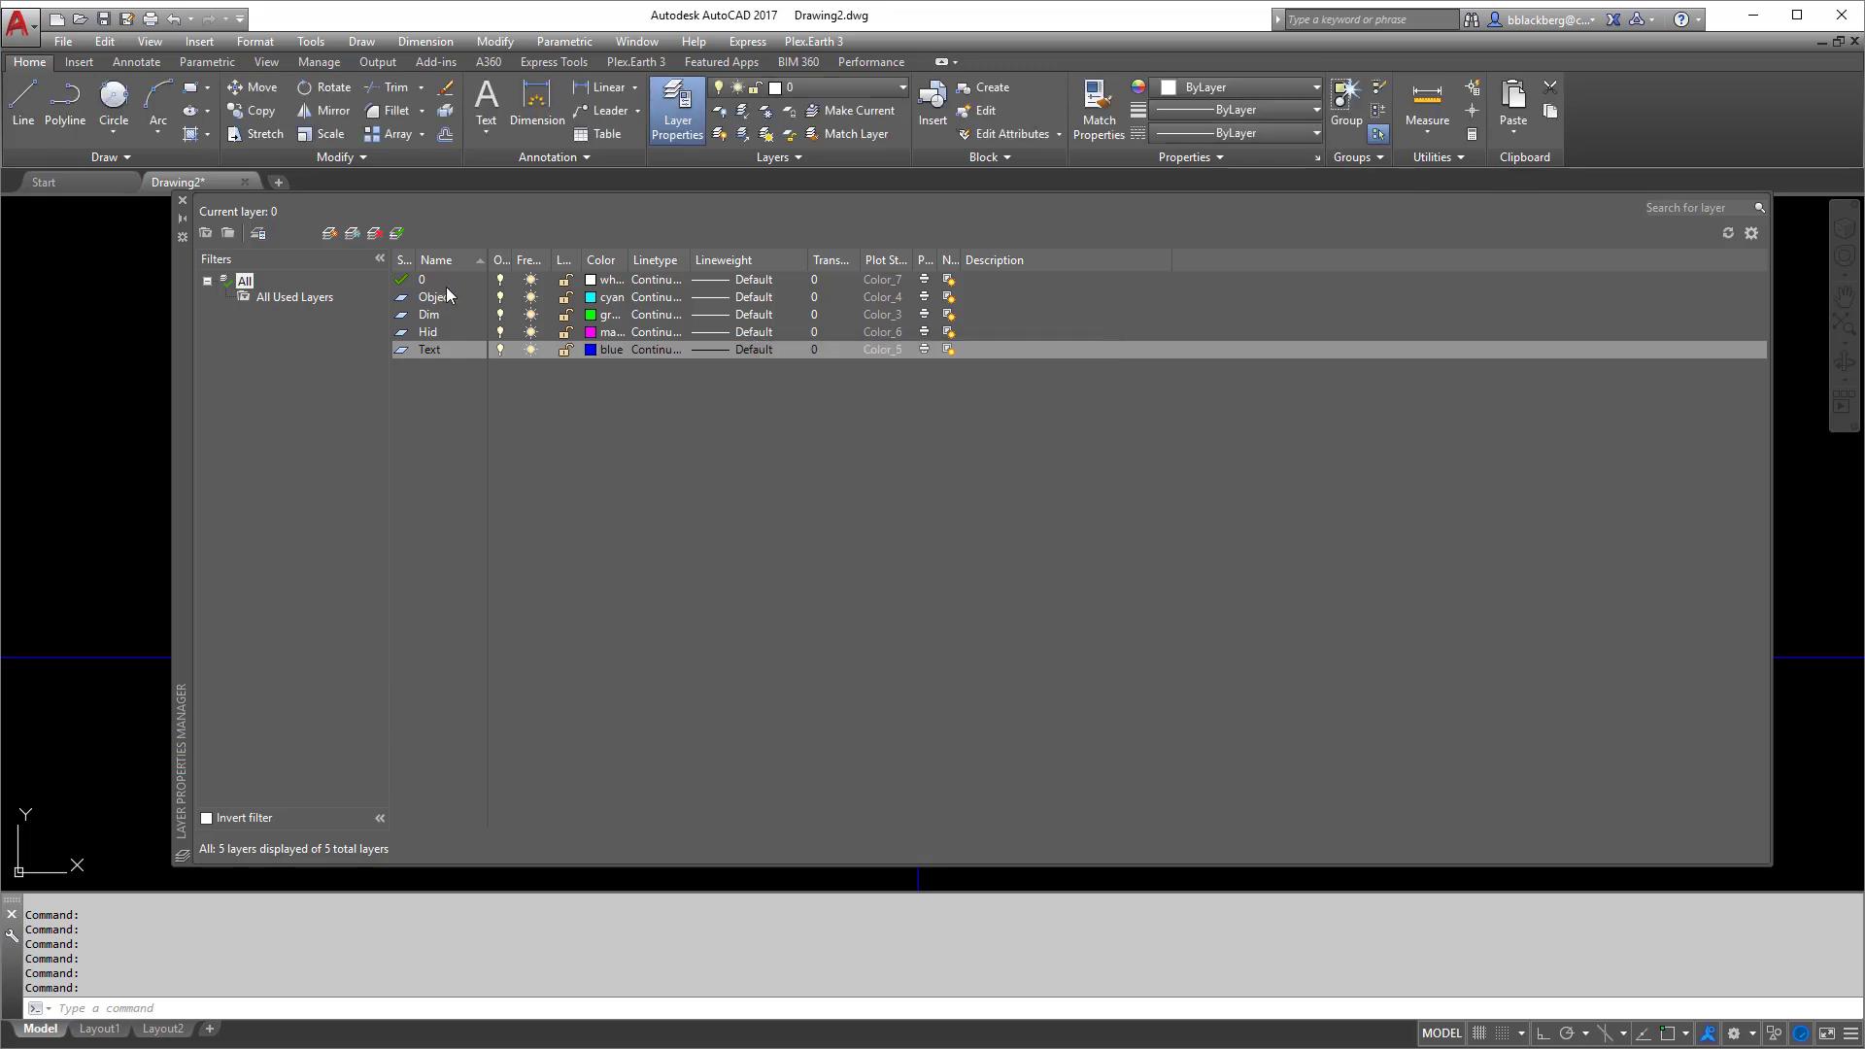
Add a layer named Border and set its colour to red
{"action": "left_click", "coordinate": [329, 233]}
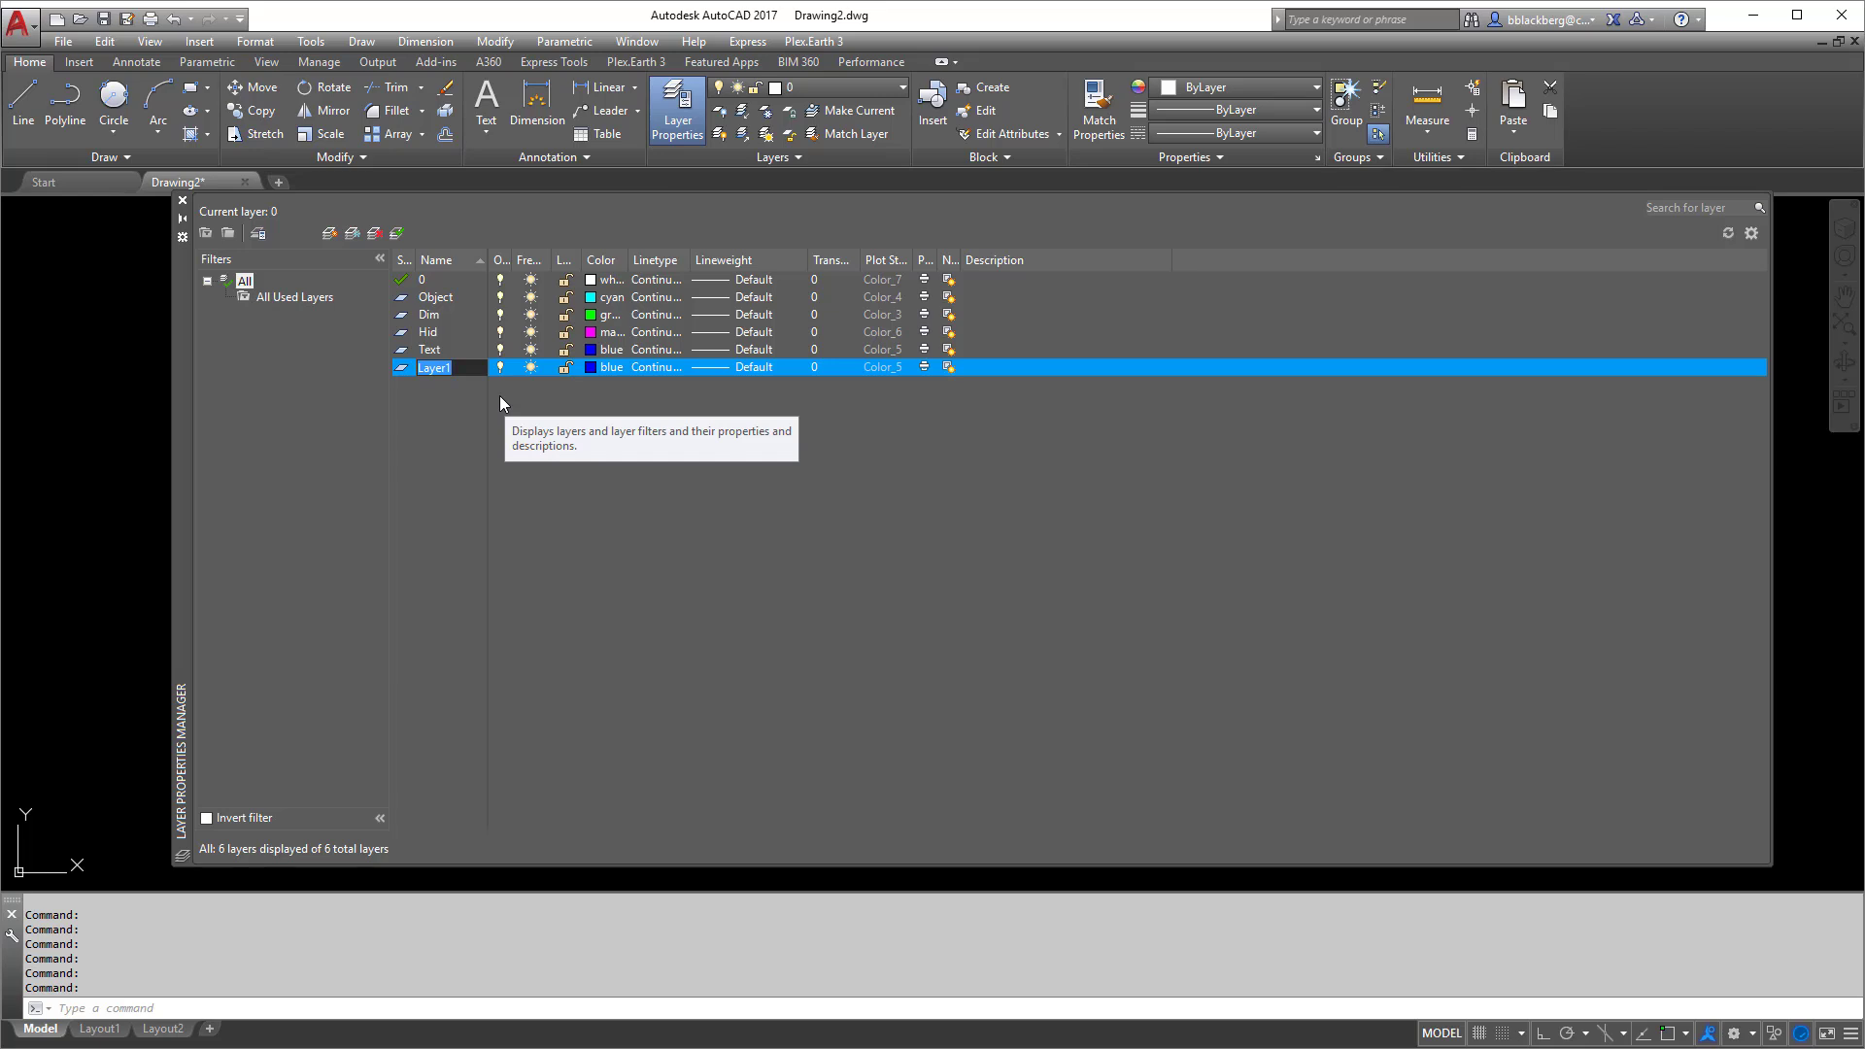
{"action": "type", "text": "Border"}
{"action": "key", "text": "Return"}
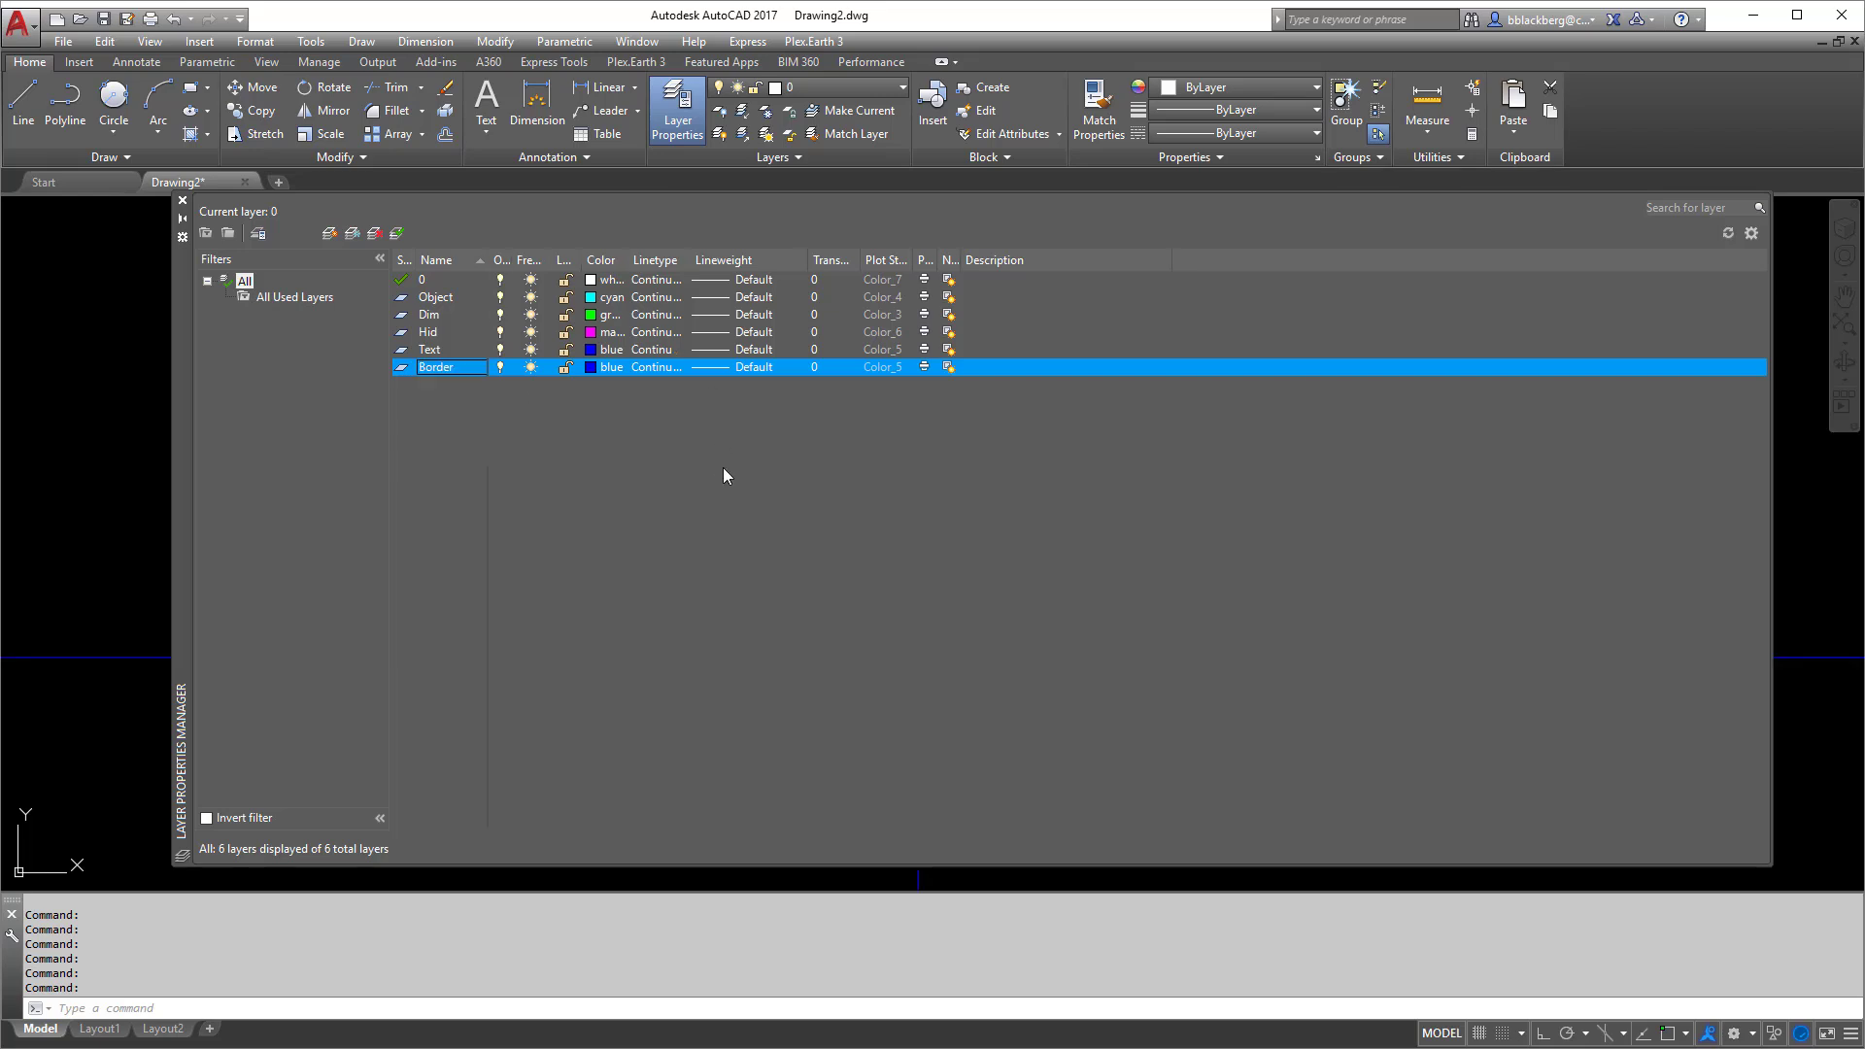
{"action": "left_click", "coordinate": [589, 368]}
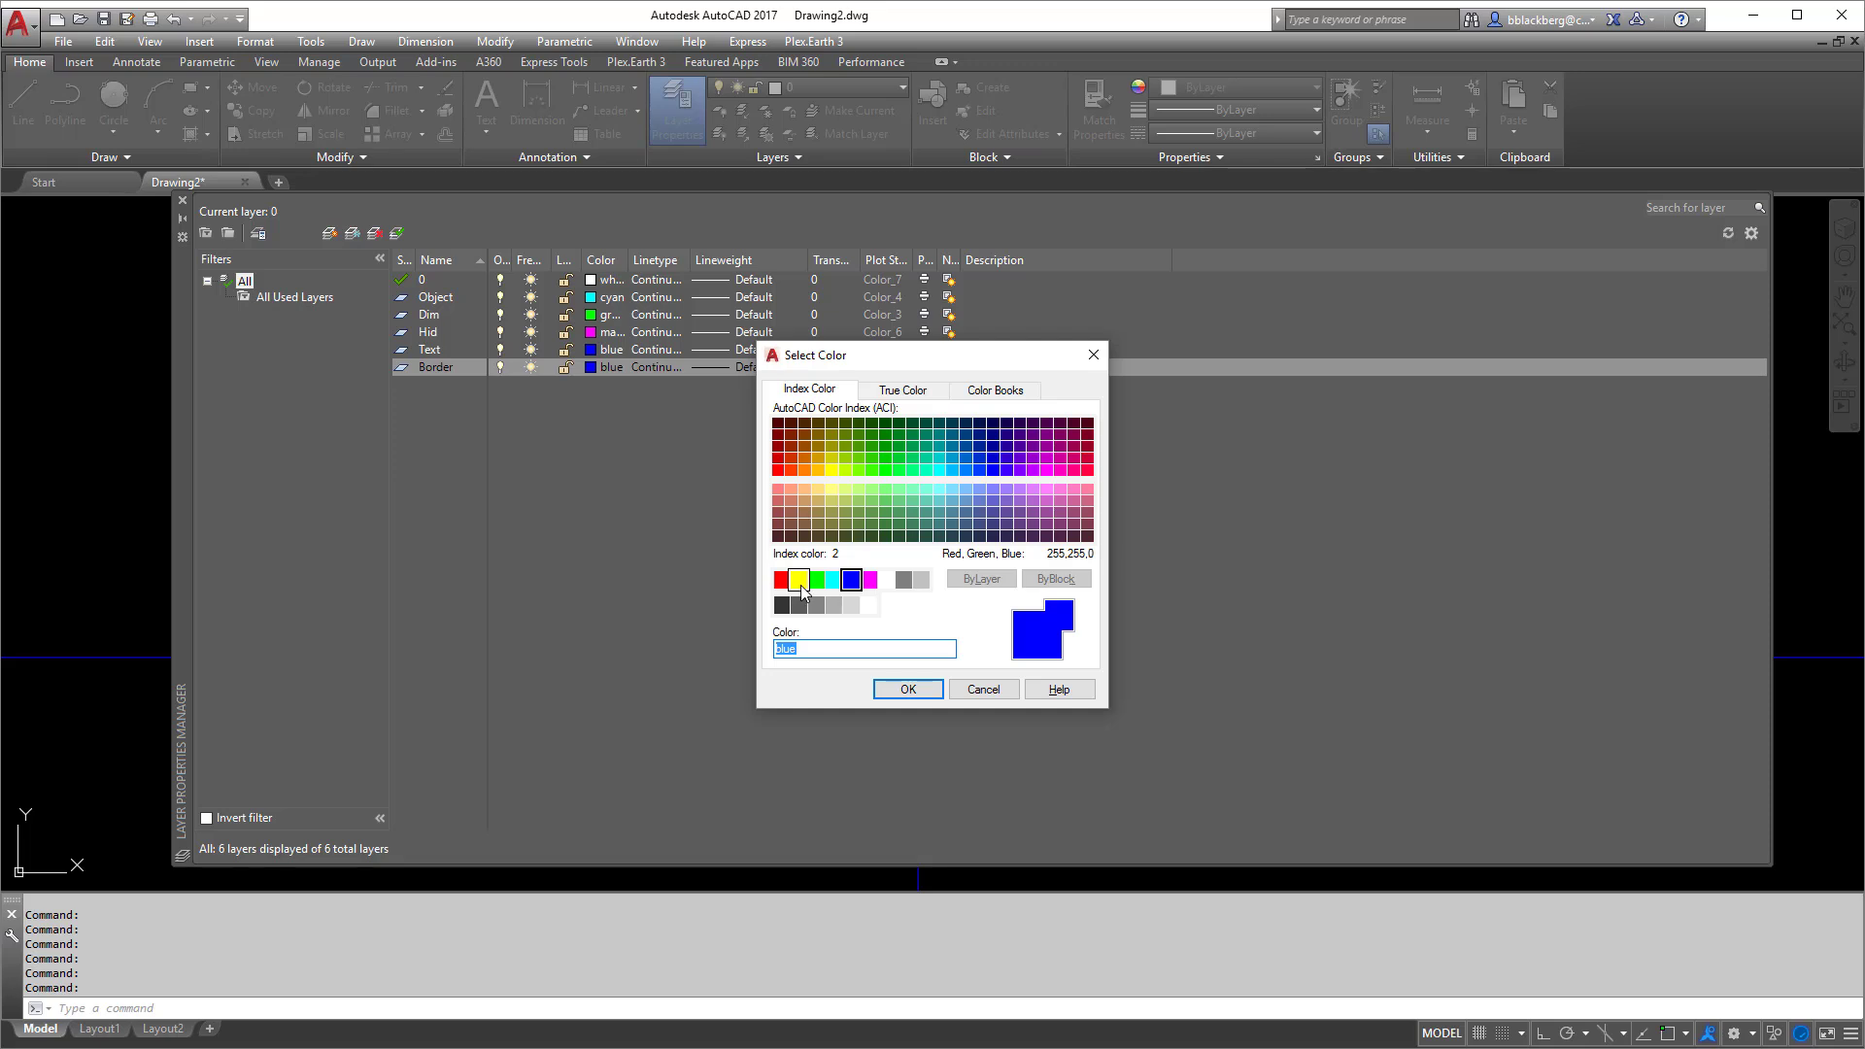
{"action": "left_click", "coordinate": [782, 579]}
{"action": "left_click", "coordinate": [907, 689]}
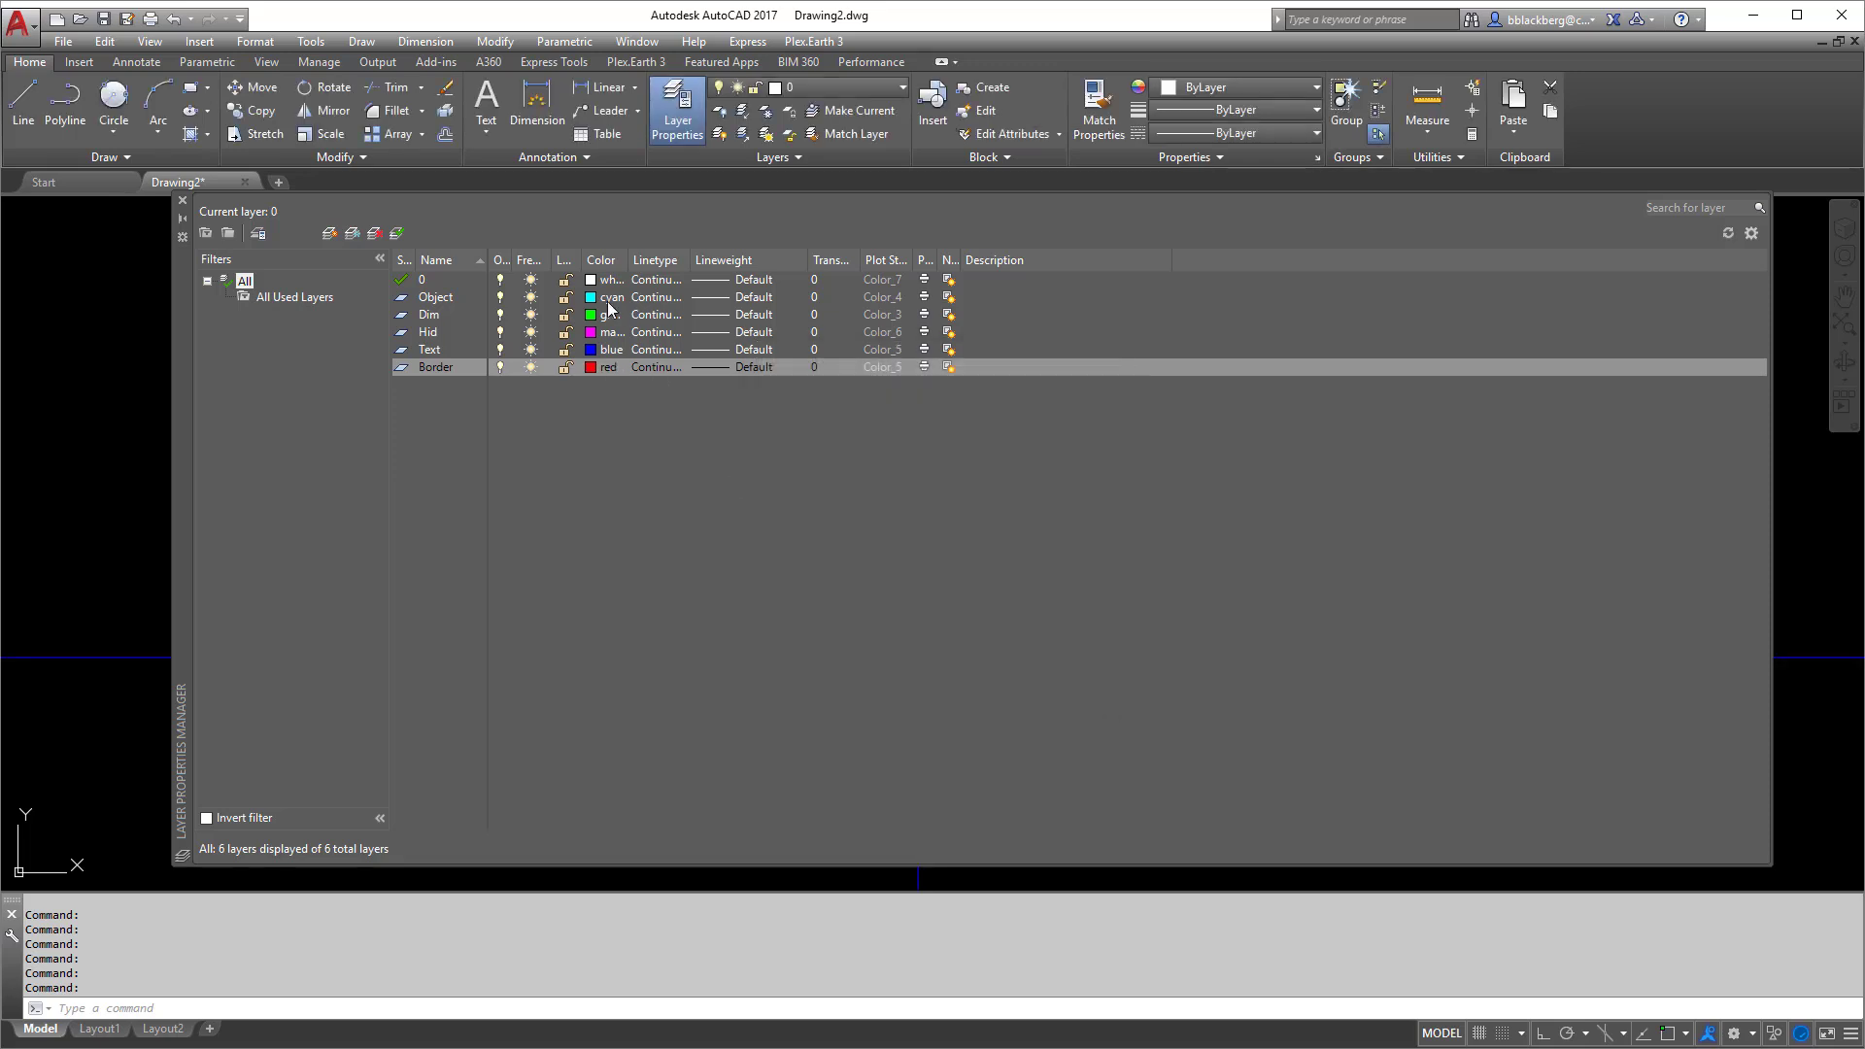
Add a layer named Viewport and set its colour to grey index colour 8
{"action": "left_click", "coordinate": [330, 233]}
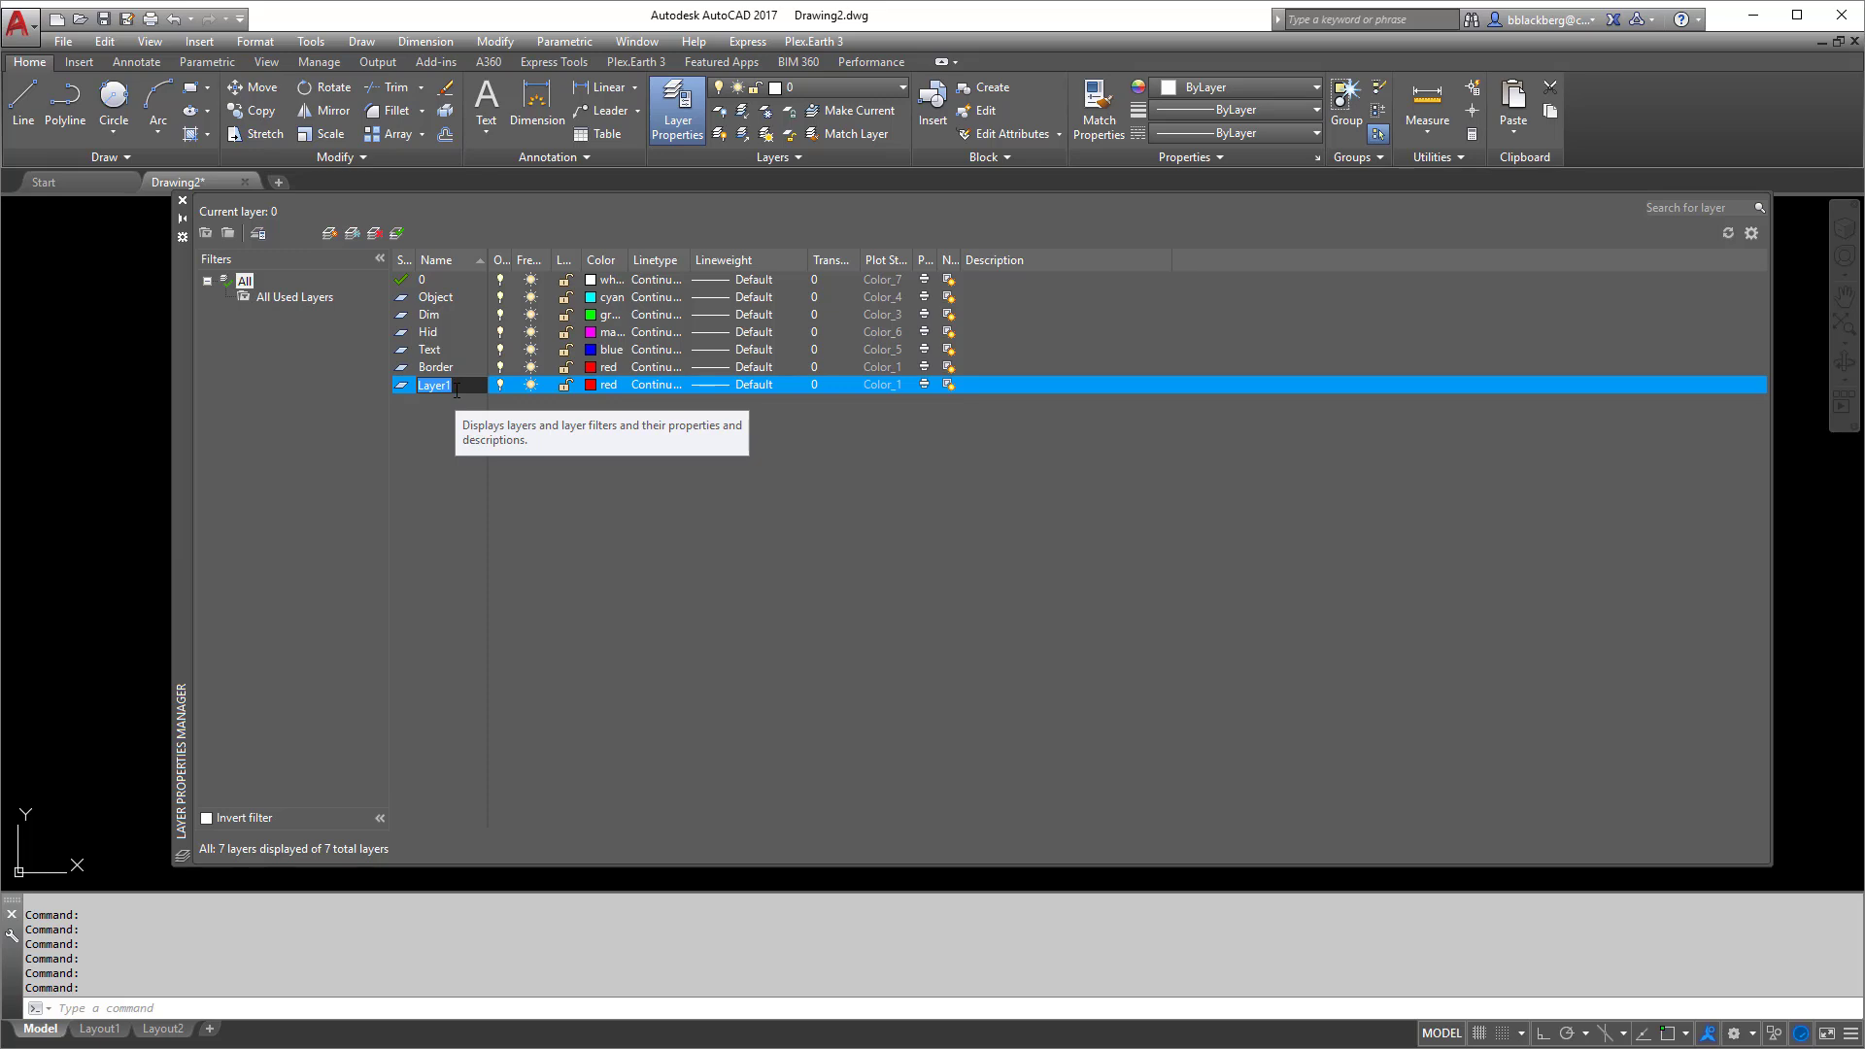
{"action": "type", "text": "viewpo"}
{"action": "key", "text": "BackSpace"}
{"action": "key", "text": "BackSpace"}
{"action": "key", "text": "BackSpace"}
{"action": "key", "text": "BackSpace"}
{"action": "key", "text": "BackSpace"}
{"action": "key", "text": "BackSpace"}
{"action": "type", "text": "Viewport"}
{"action": "key", "text": "Return"}
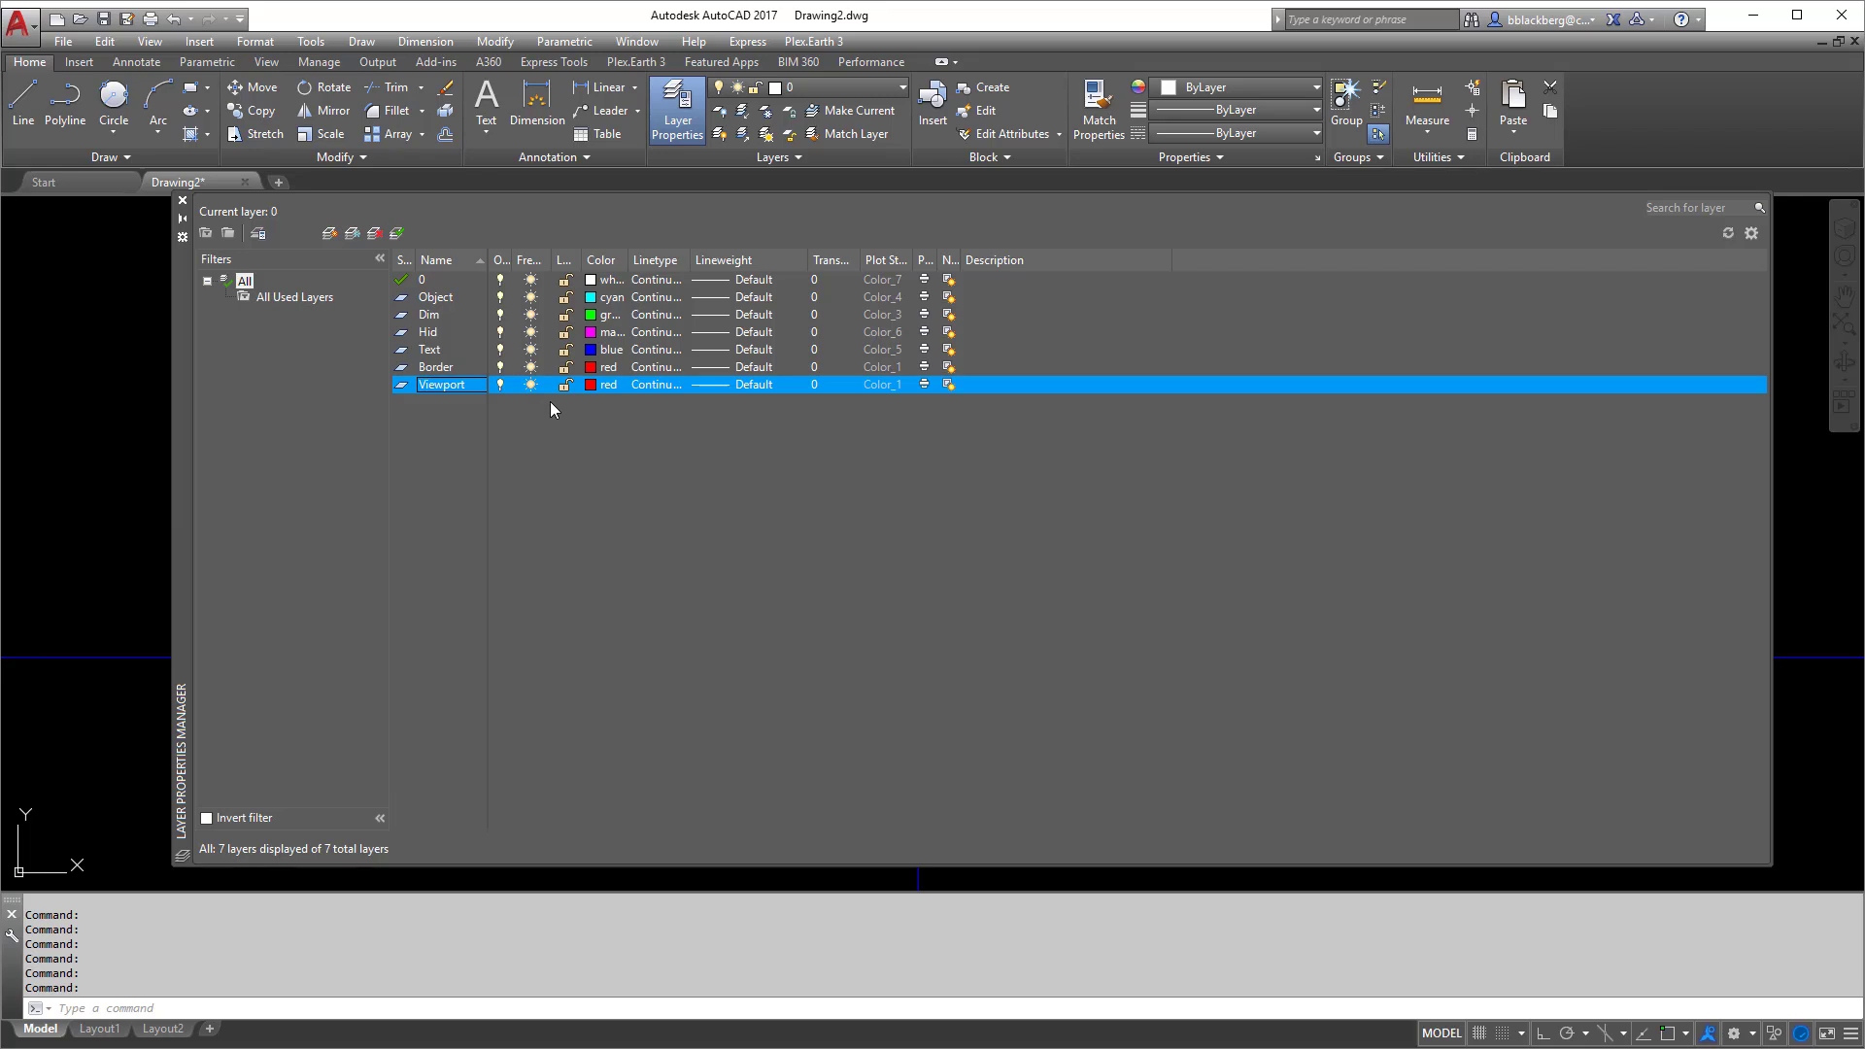
{"action": "left_click", "coordinate": [566, 386]}
{"action": "left_click", "coordinate": [591, 385]}
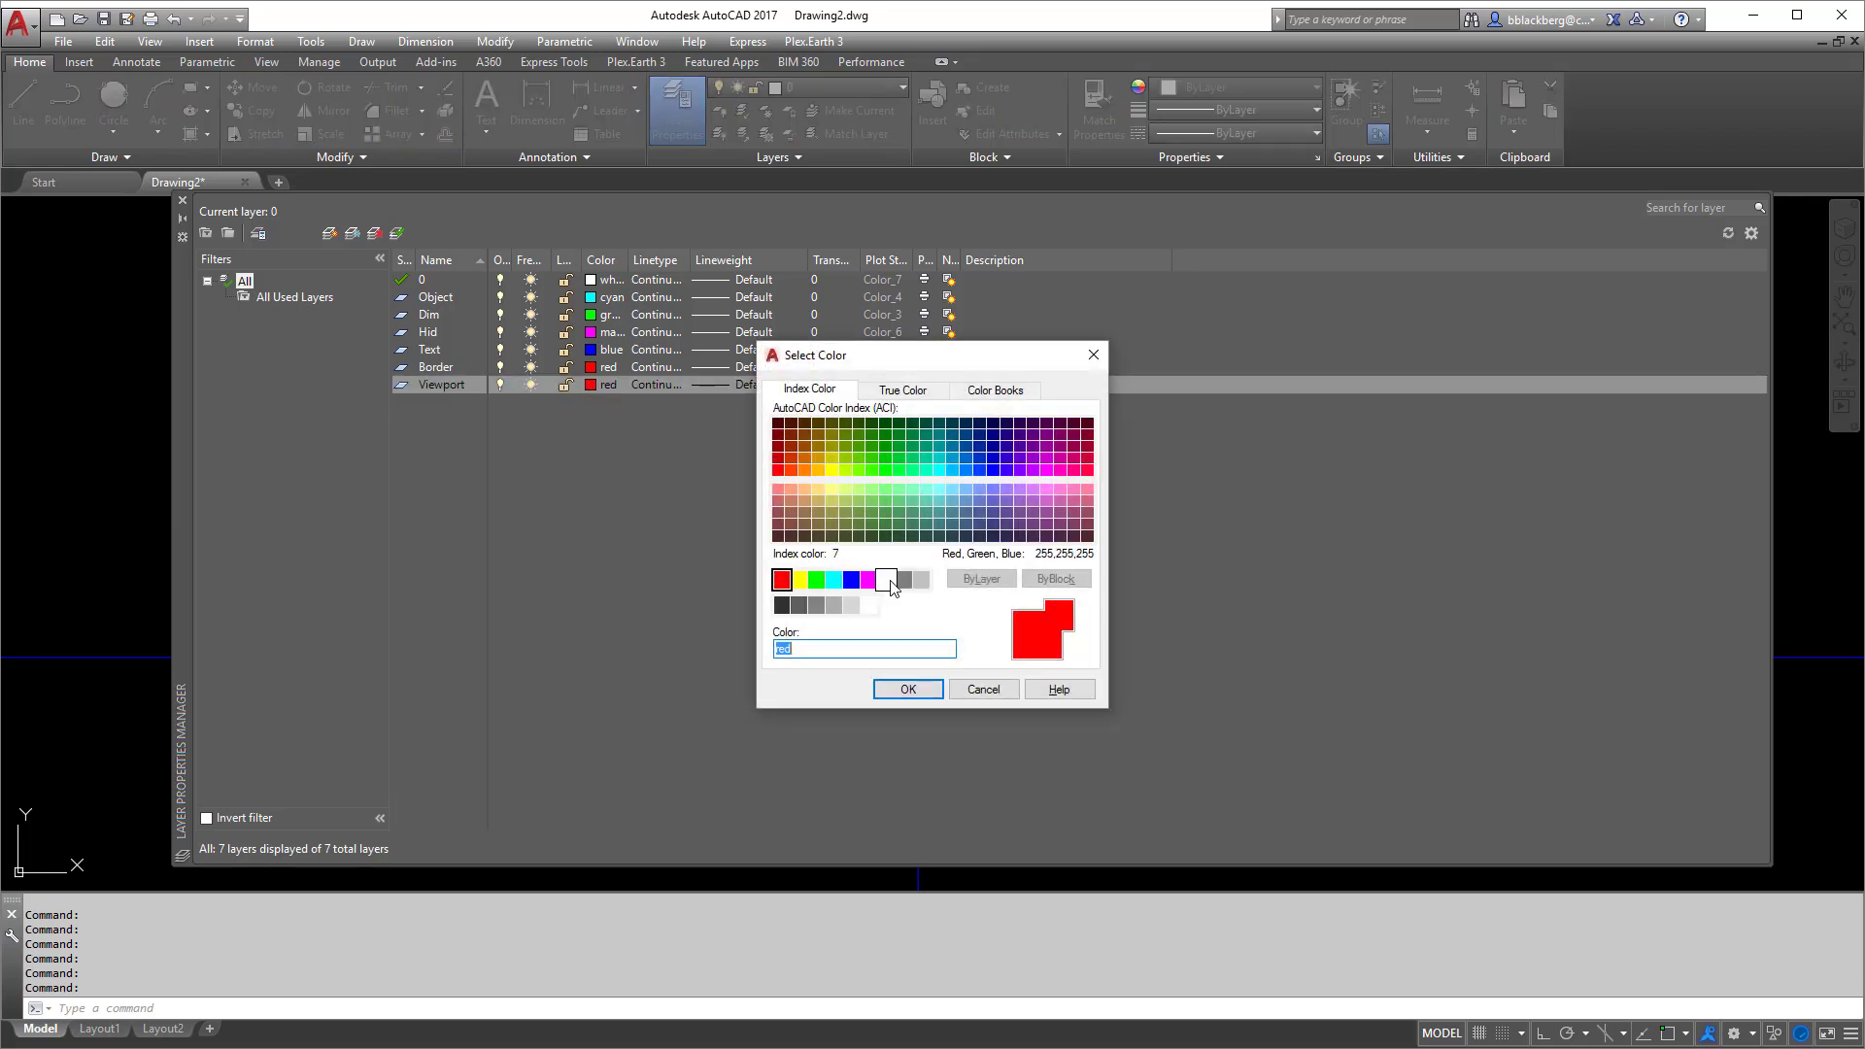
{"action": "left_click", "coordinate": [904, 579]}
{"action": "left_click", "coordinate": [907, 688]}
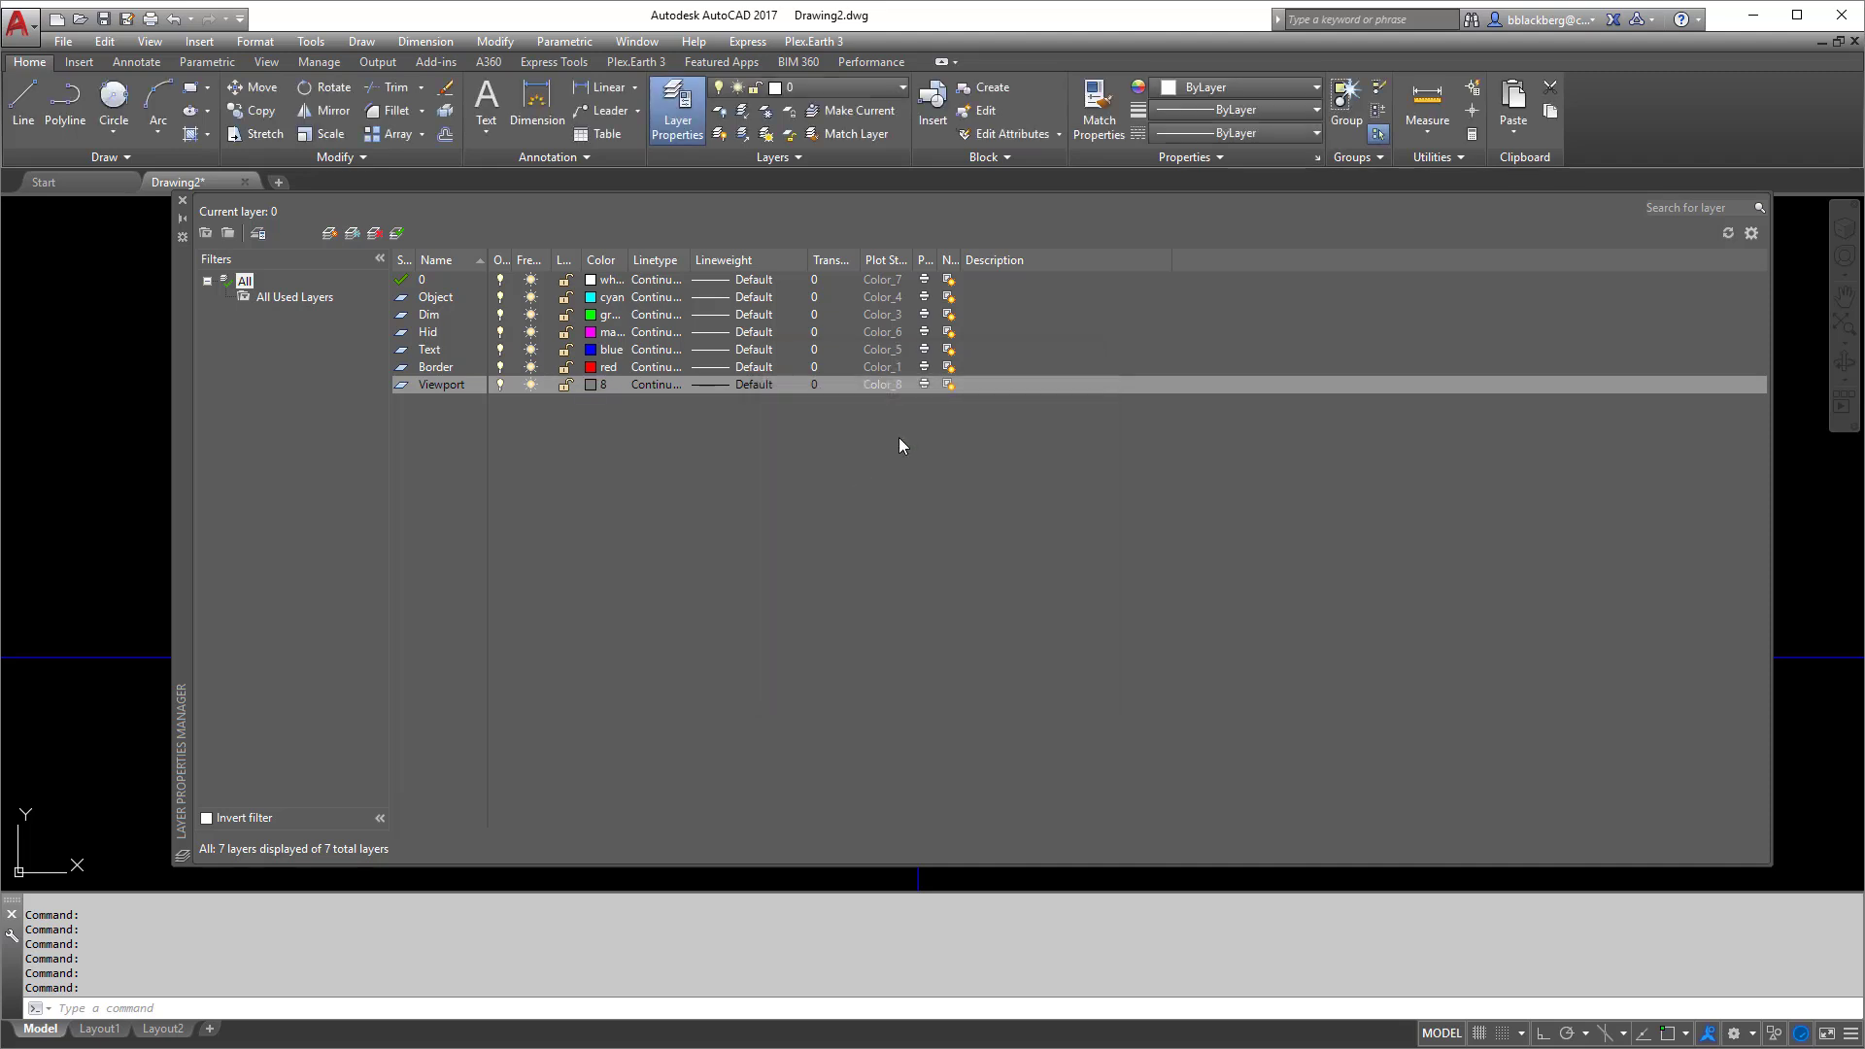
Turn off plotting for the Viewport layer
{"action": "left_click", "coordinate": [923, 384]}
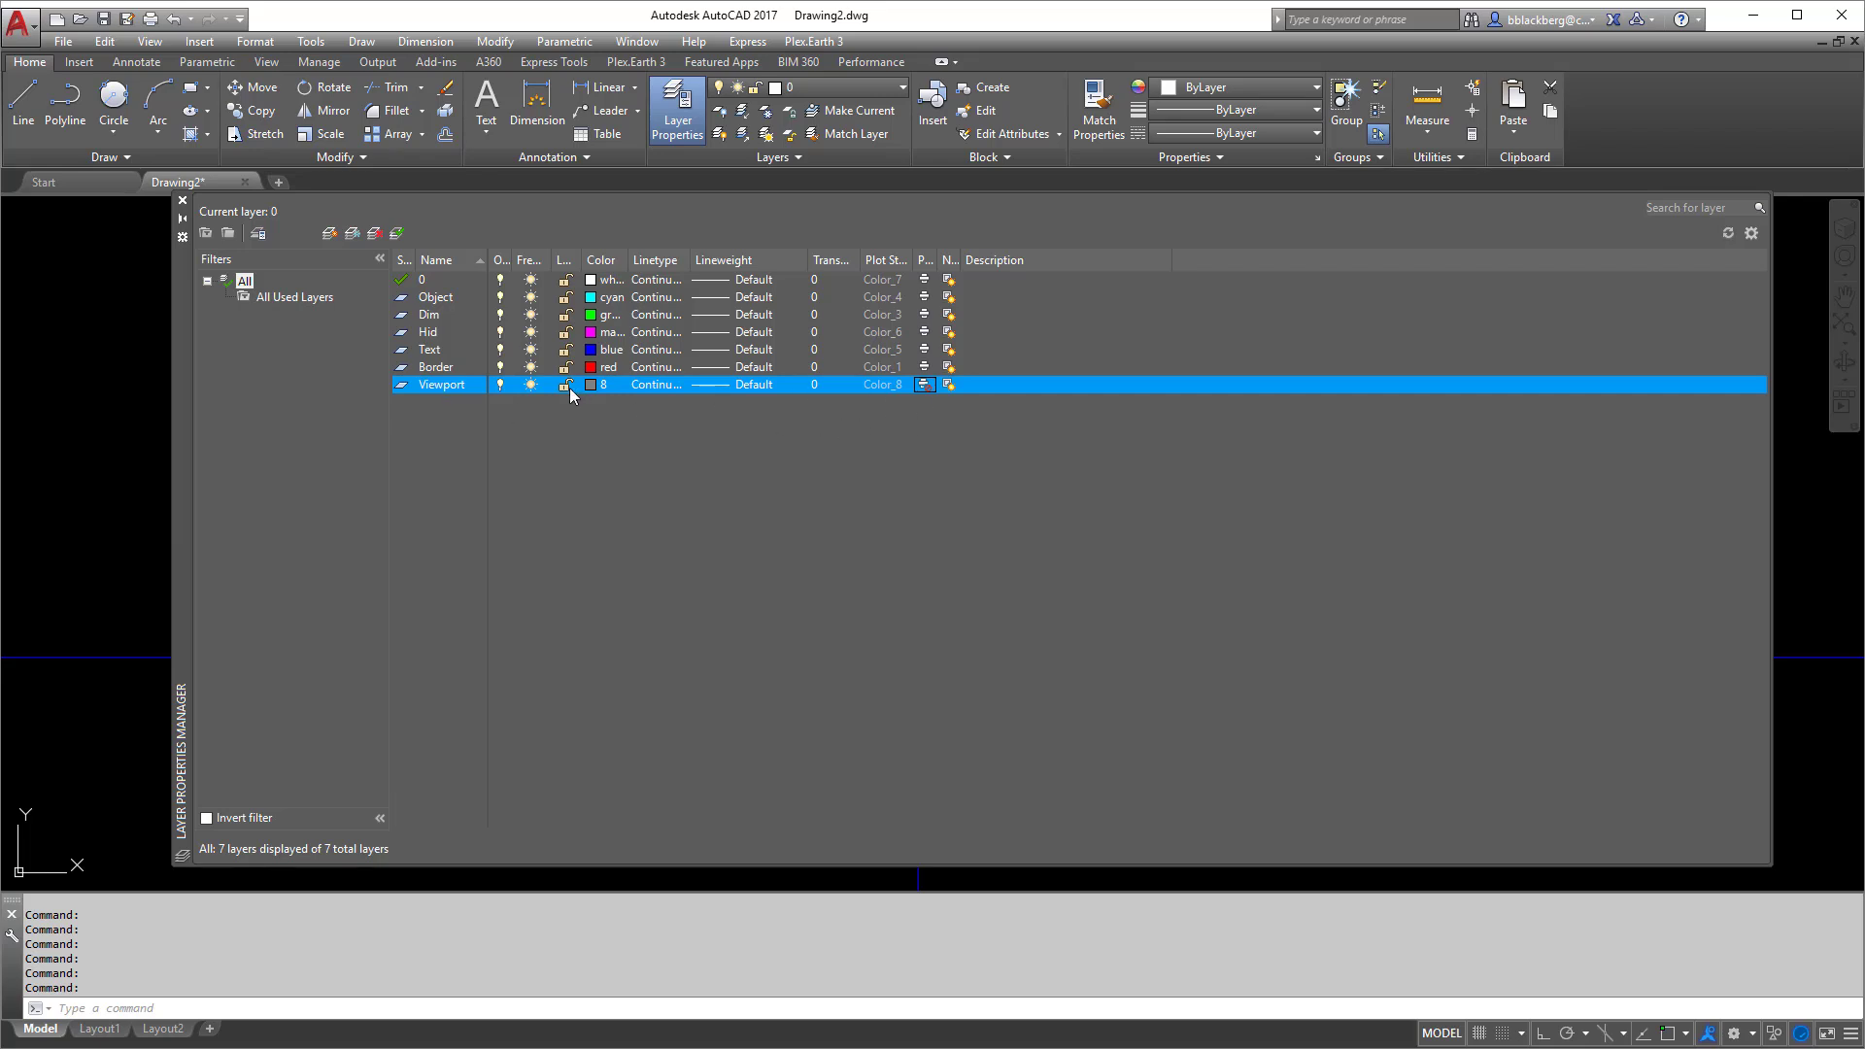
{"action": "left_click", "coordinate": [923, 384]}
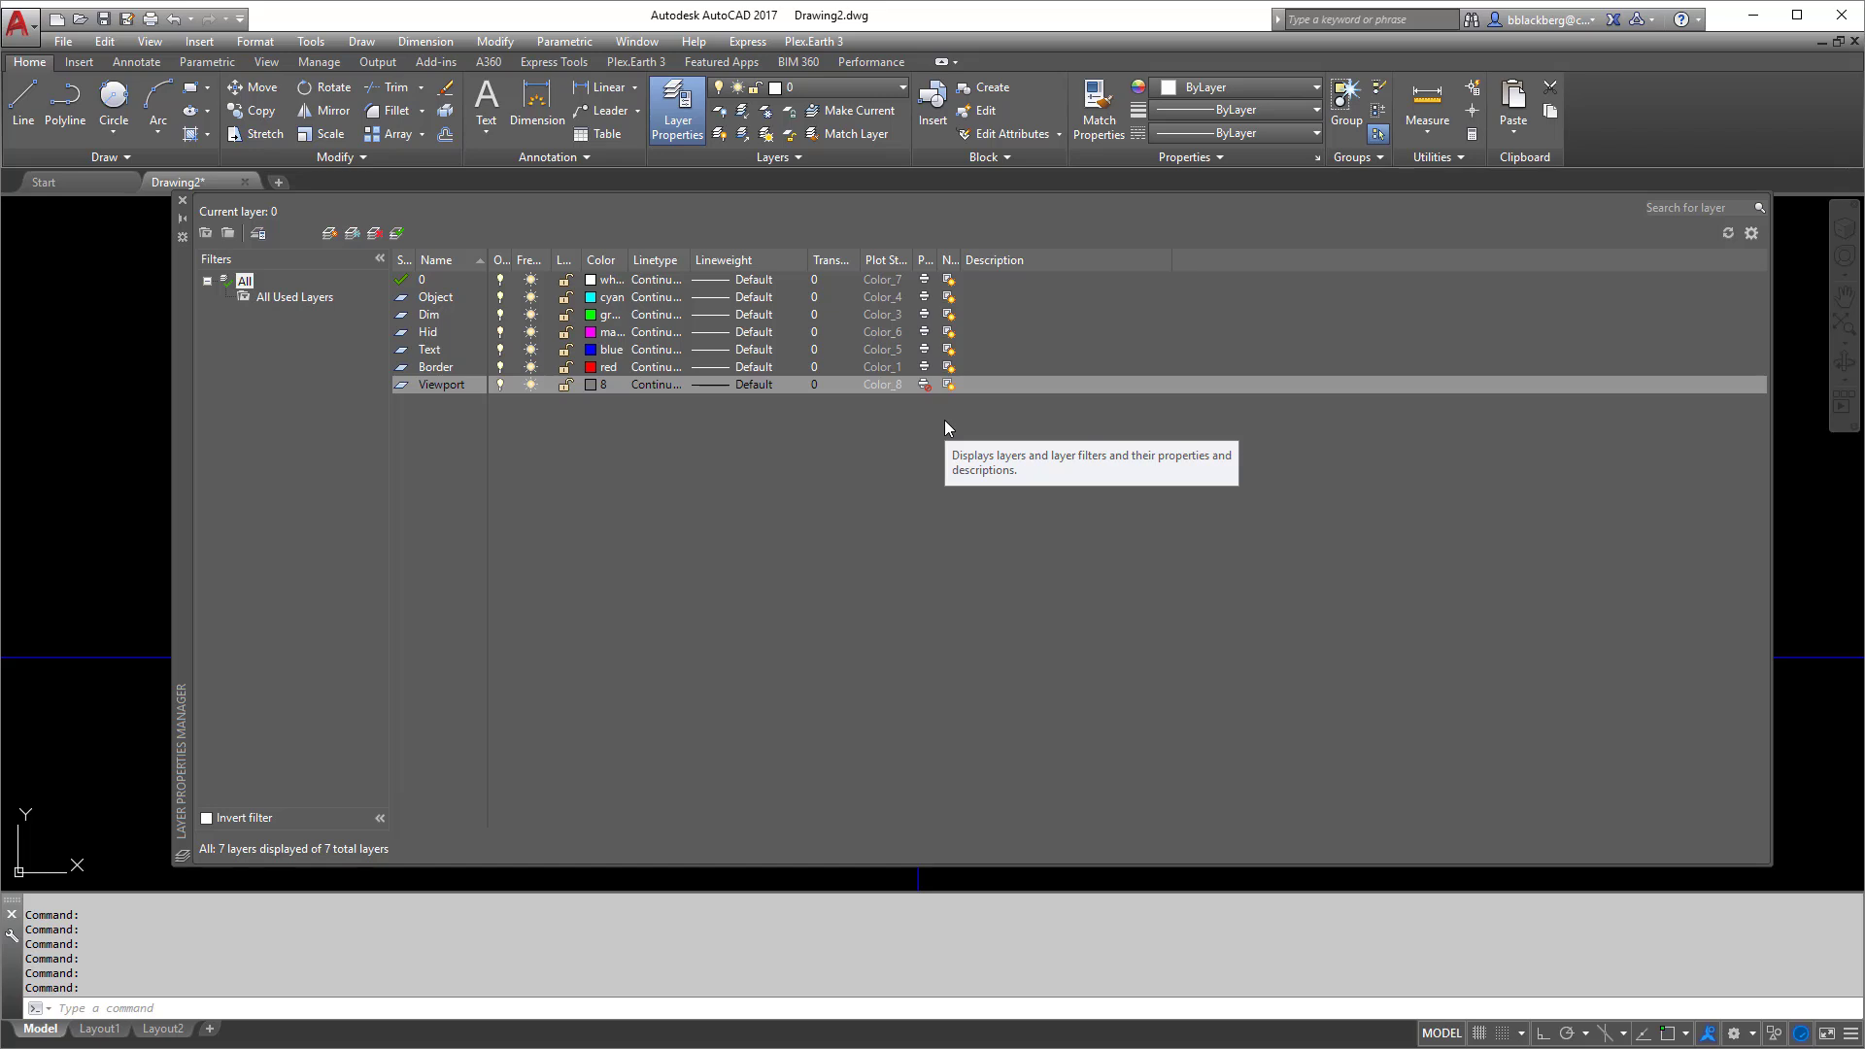
{"action": "double_click", "coordinate": [420, 280]}
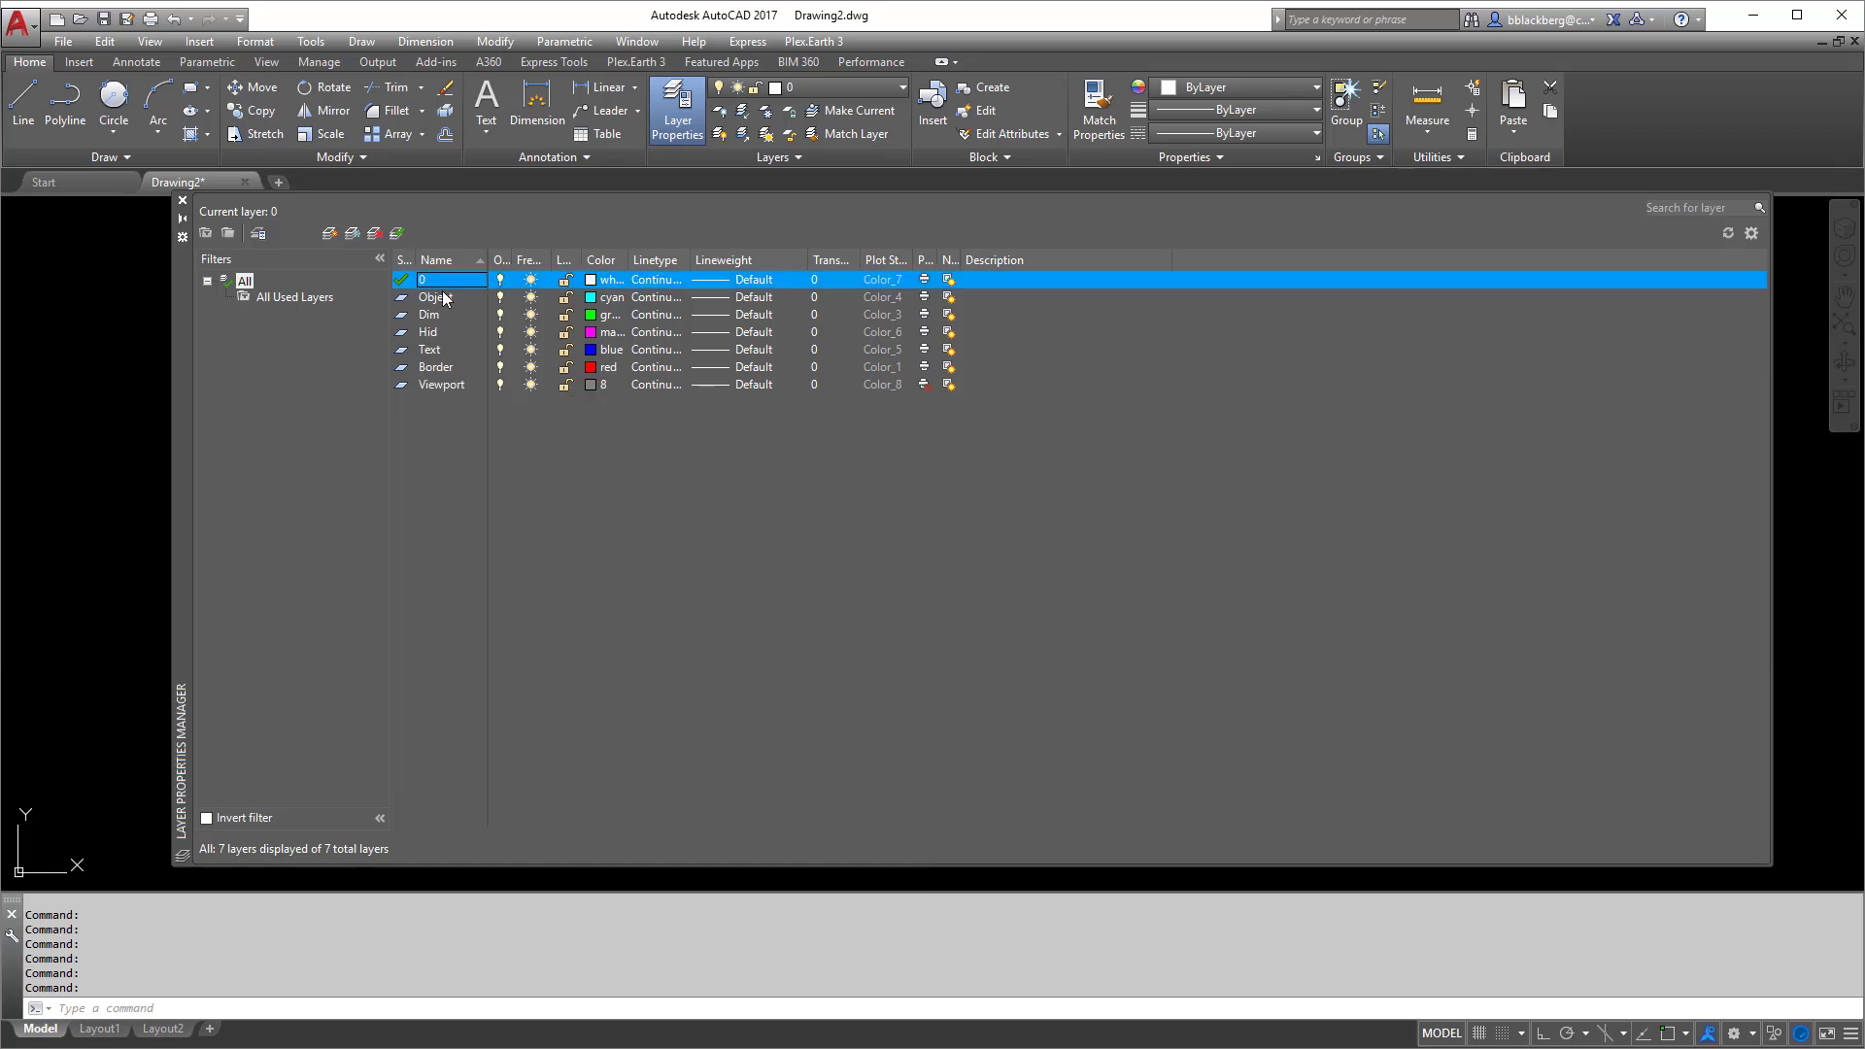
{"action": "left_click", "coordinate": [437, 386]}
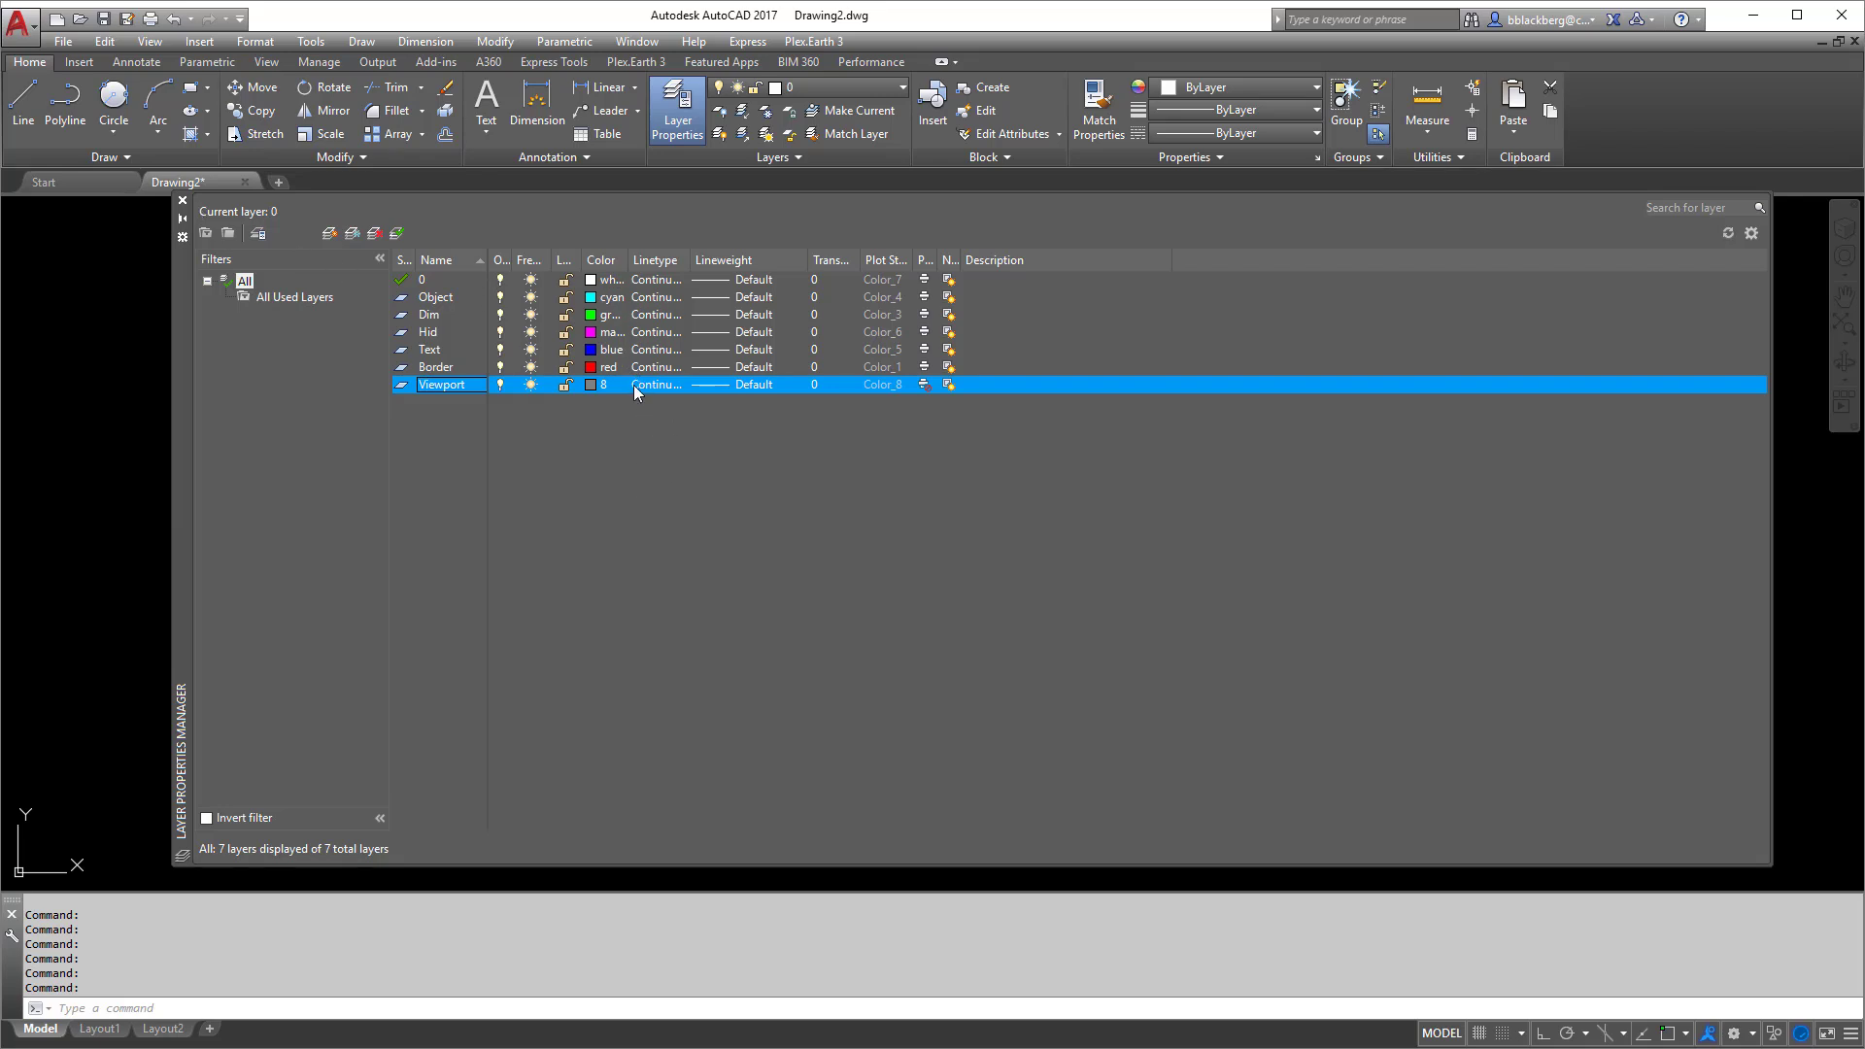
Load the HIDDEN linetype from acad.lin and assign it to the Hid layer
{"action": "left_click", "coordinate": [643, 331]}
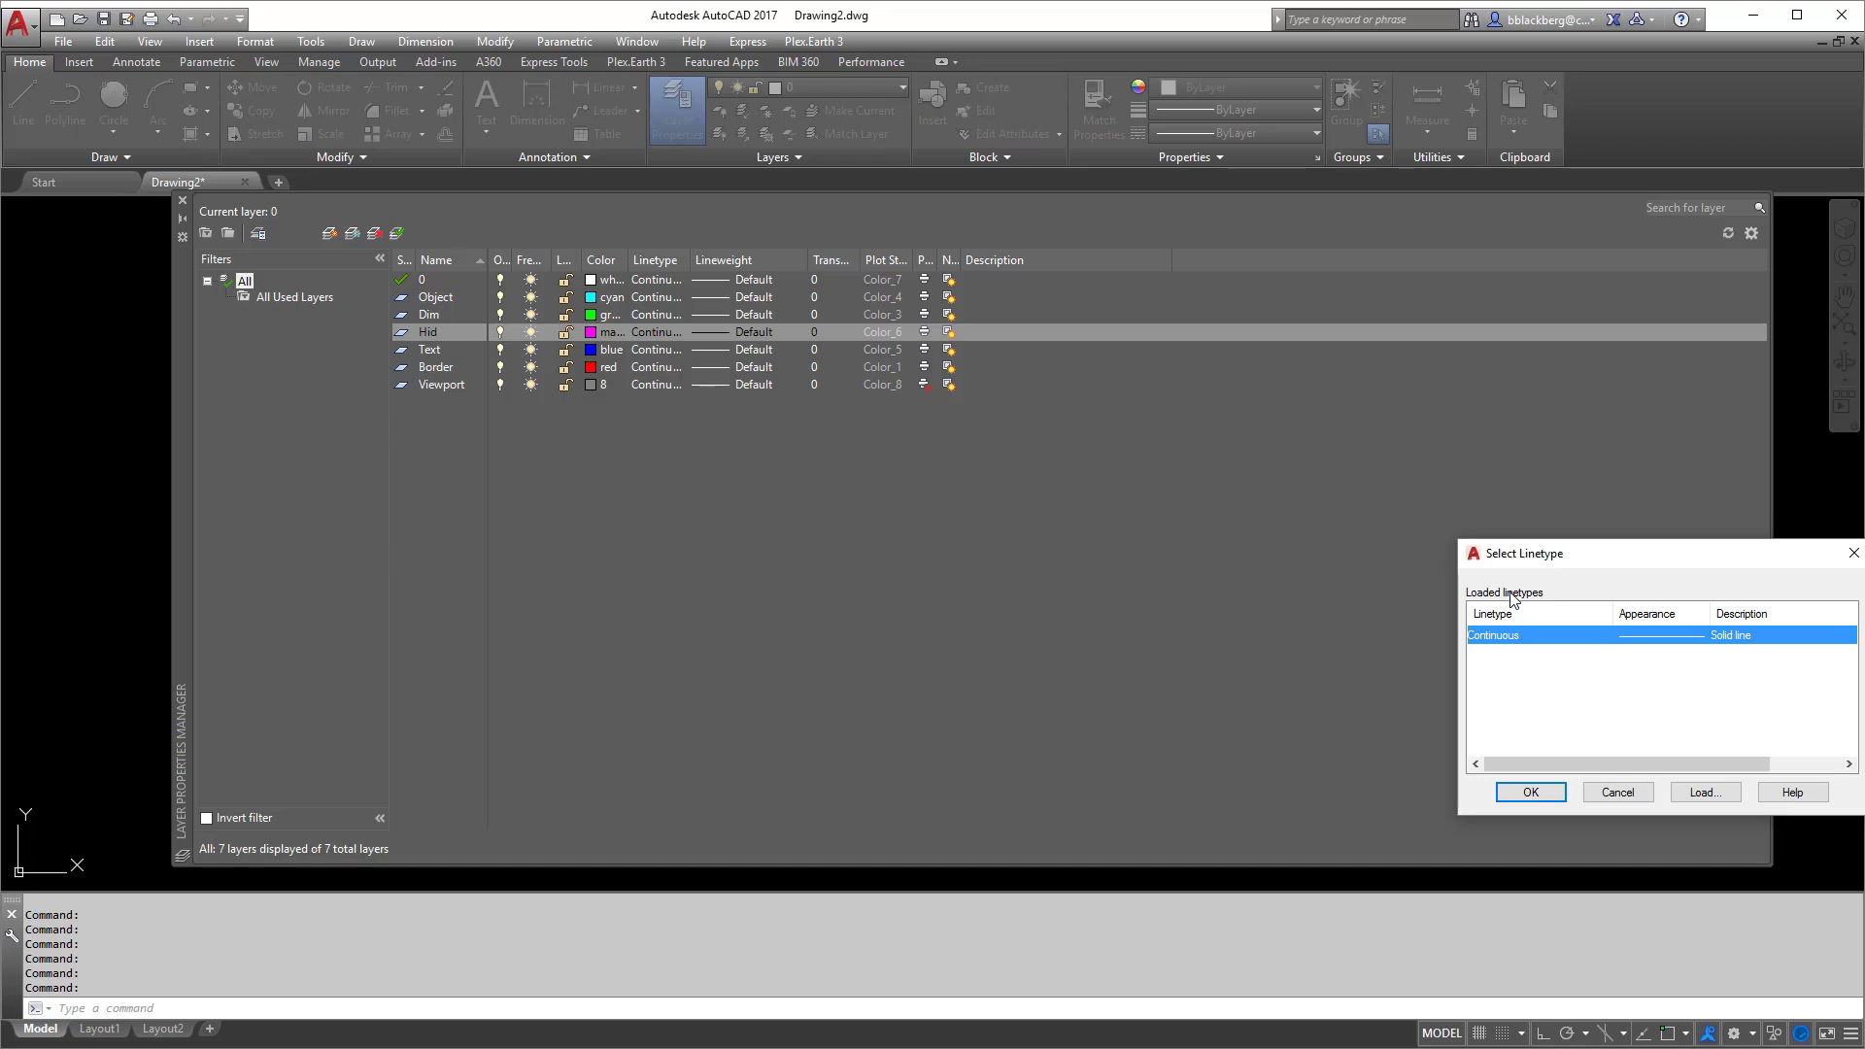
{"action": "left_click", "coordinate": [1707, 791]}
{"action": "left_click", "coordinate": [1515, 670]}
{"action": "scroll", "coordinate": [1518, 680], "scroll_direction": "down", "scroll_amount": 5}
{"action": "left_click", "coordinate": [1515, 670]}
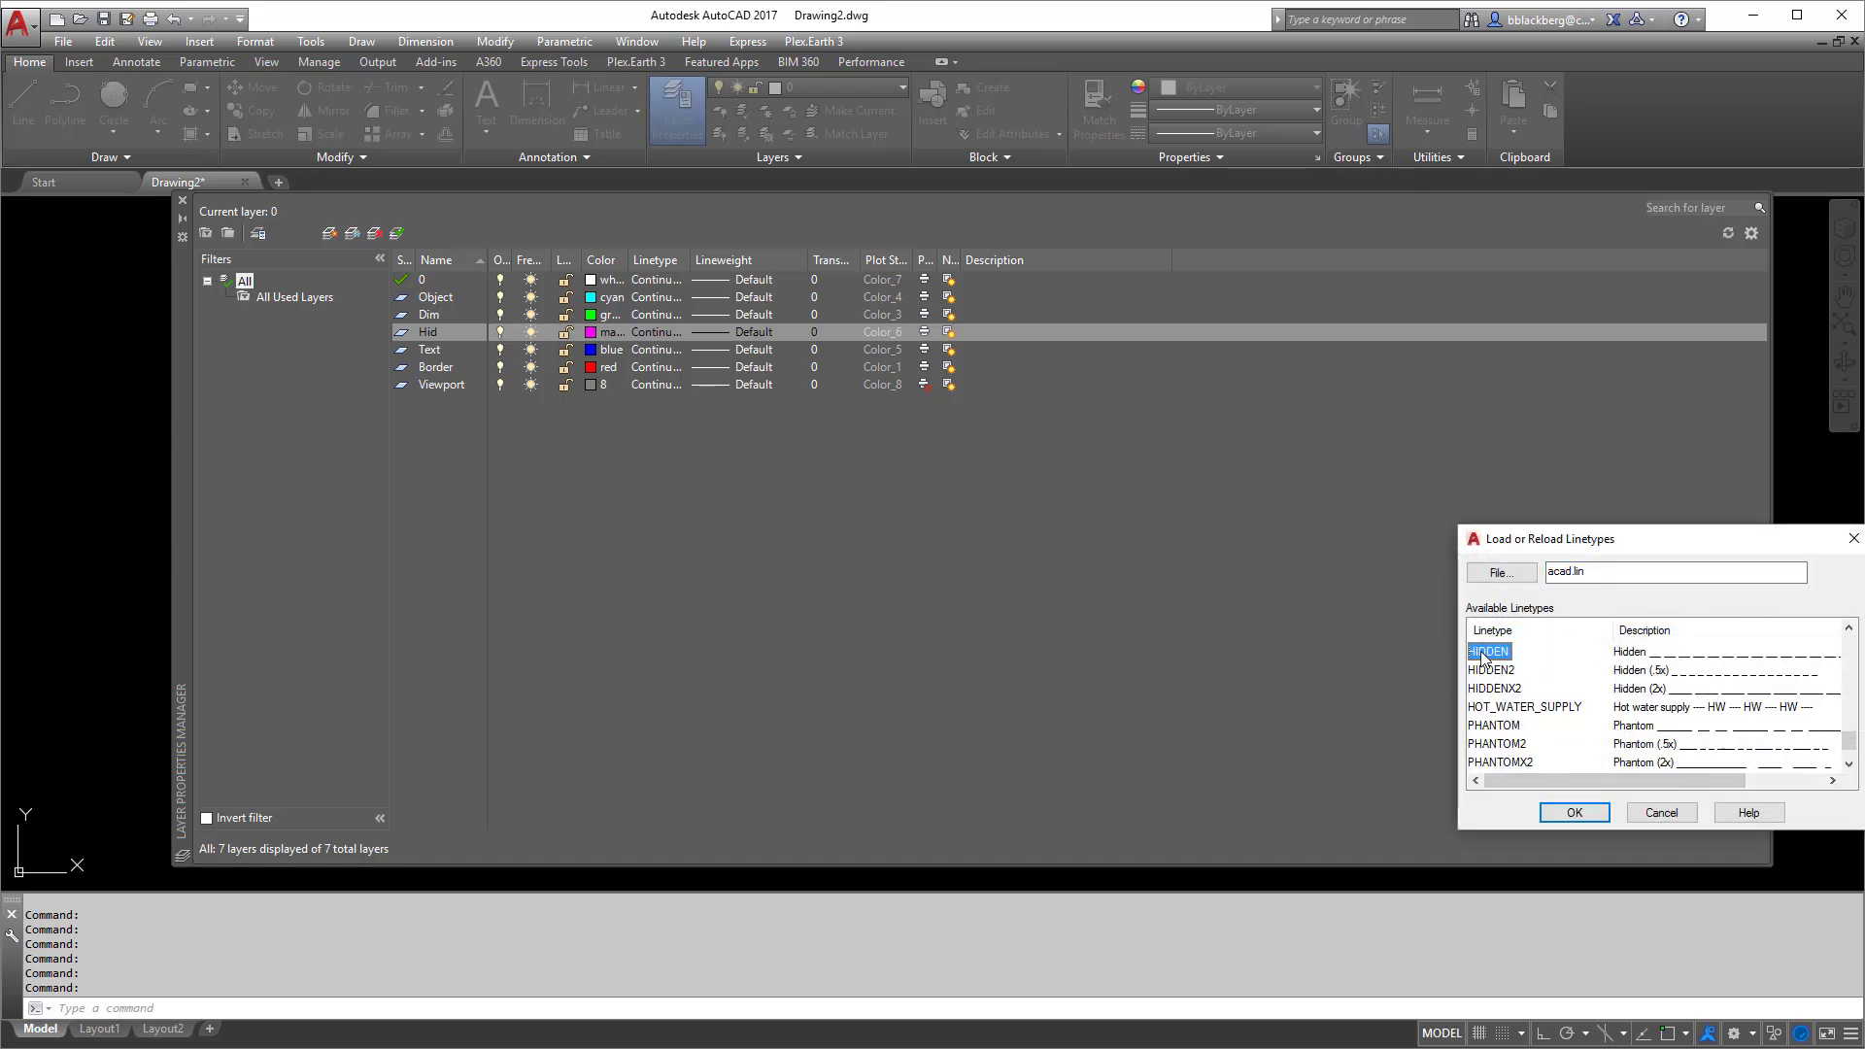
{"action": "left_click", "coordinate": [1574, 812]}
{"action": "left_click", "coordinate": [1530, 793]}
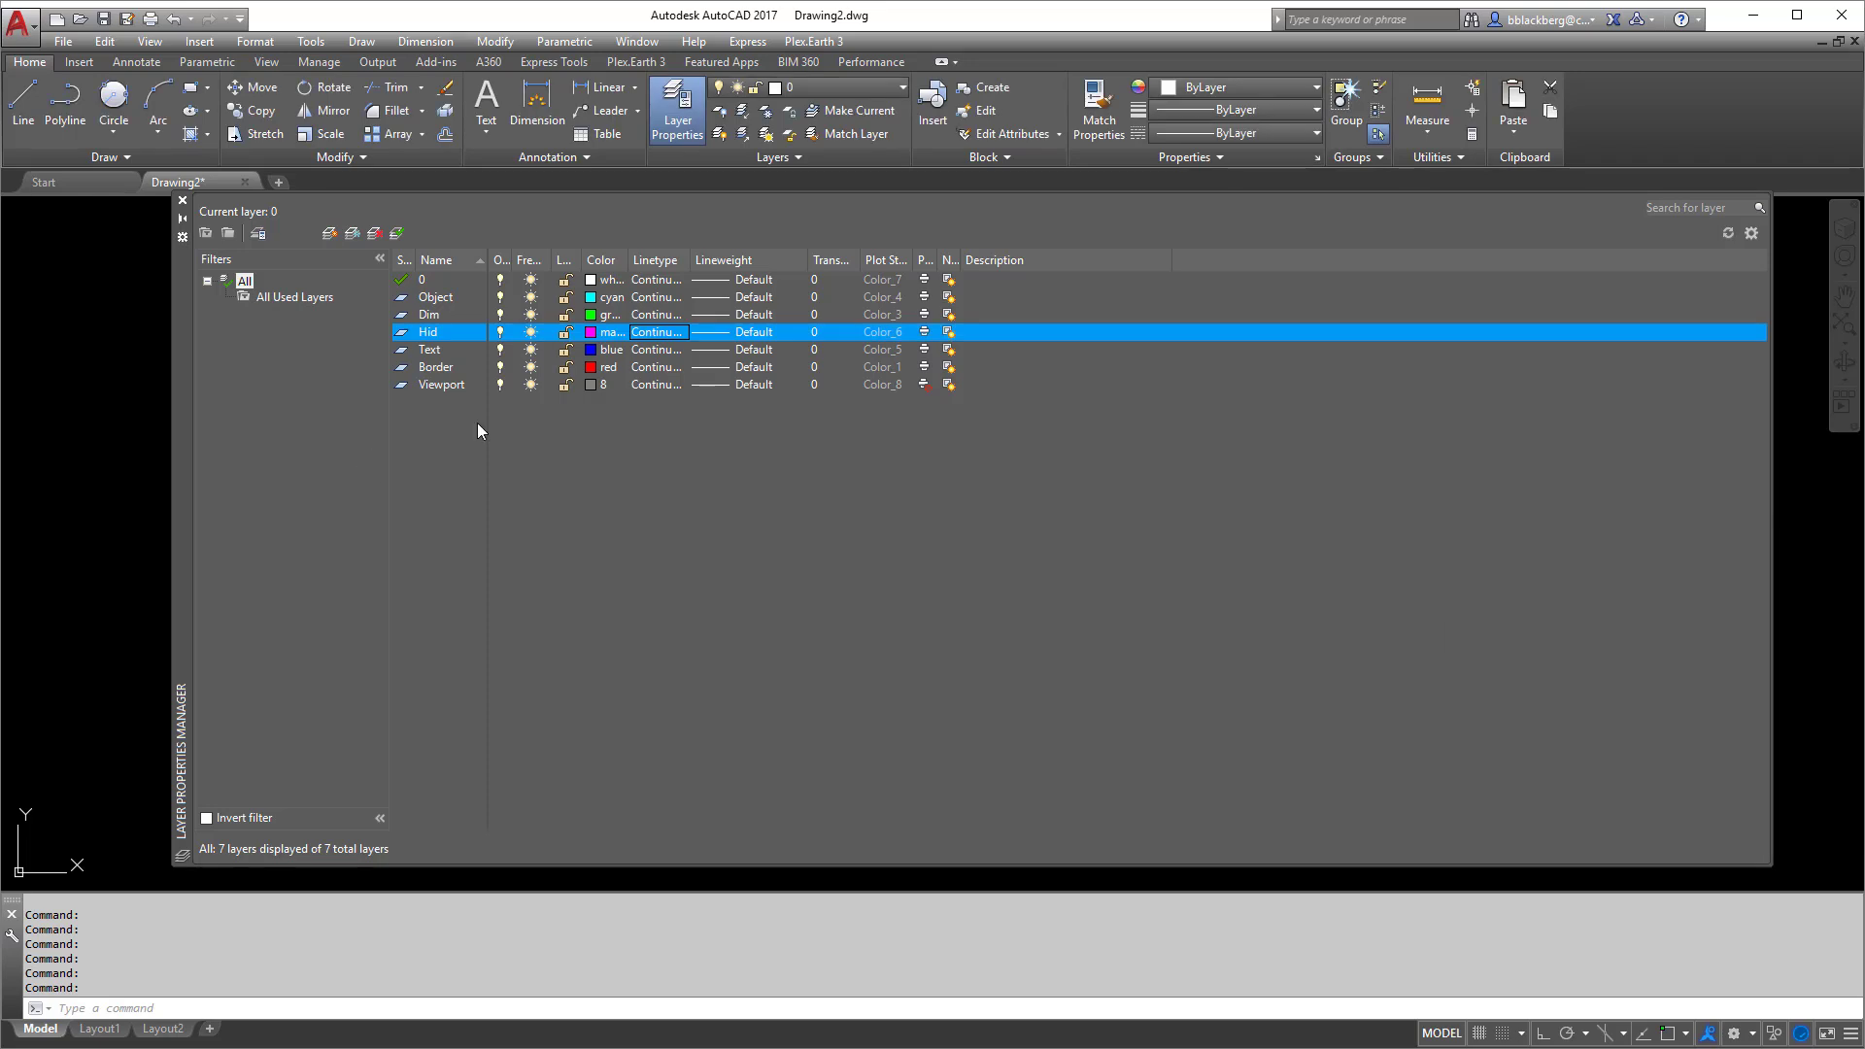
{"action": "left_click", "coordinate": [660, 331]}
{"action": "left_click", "coordinate": [1488, 653]}
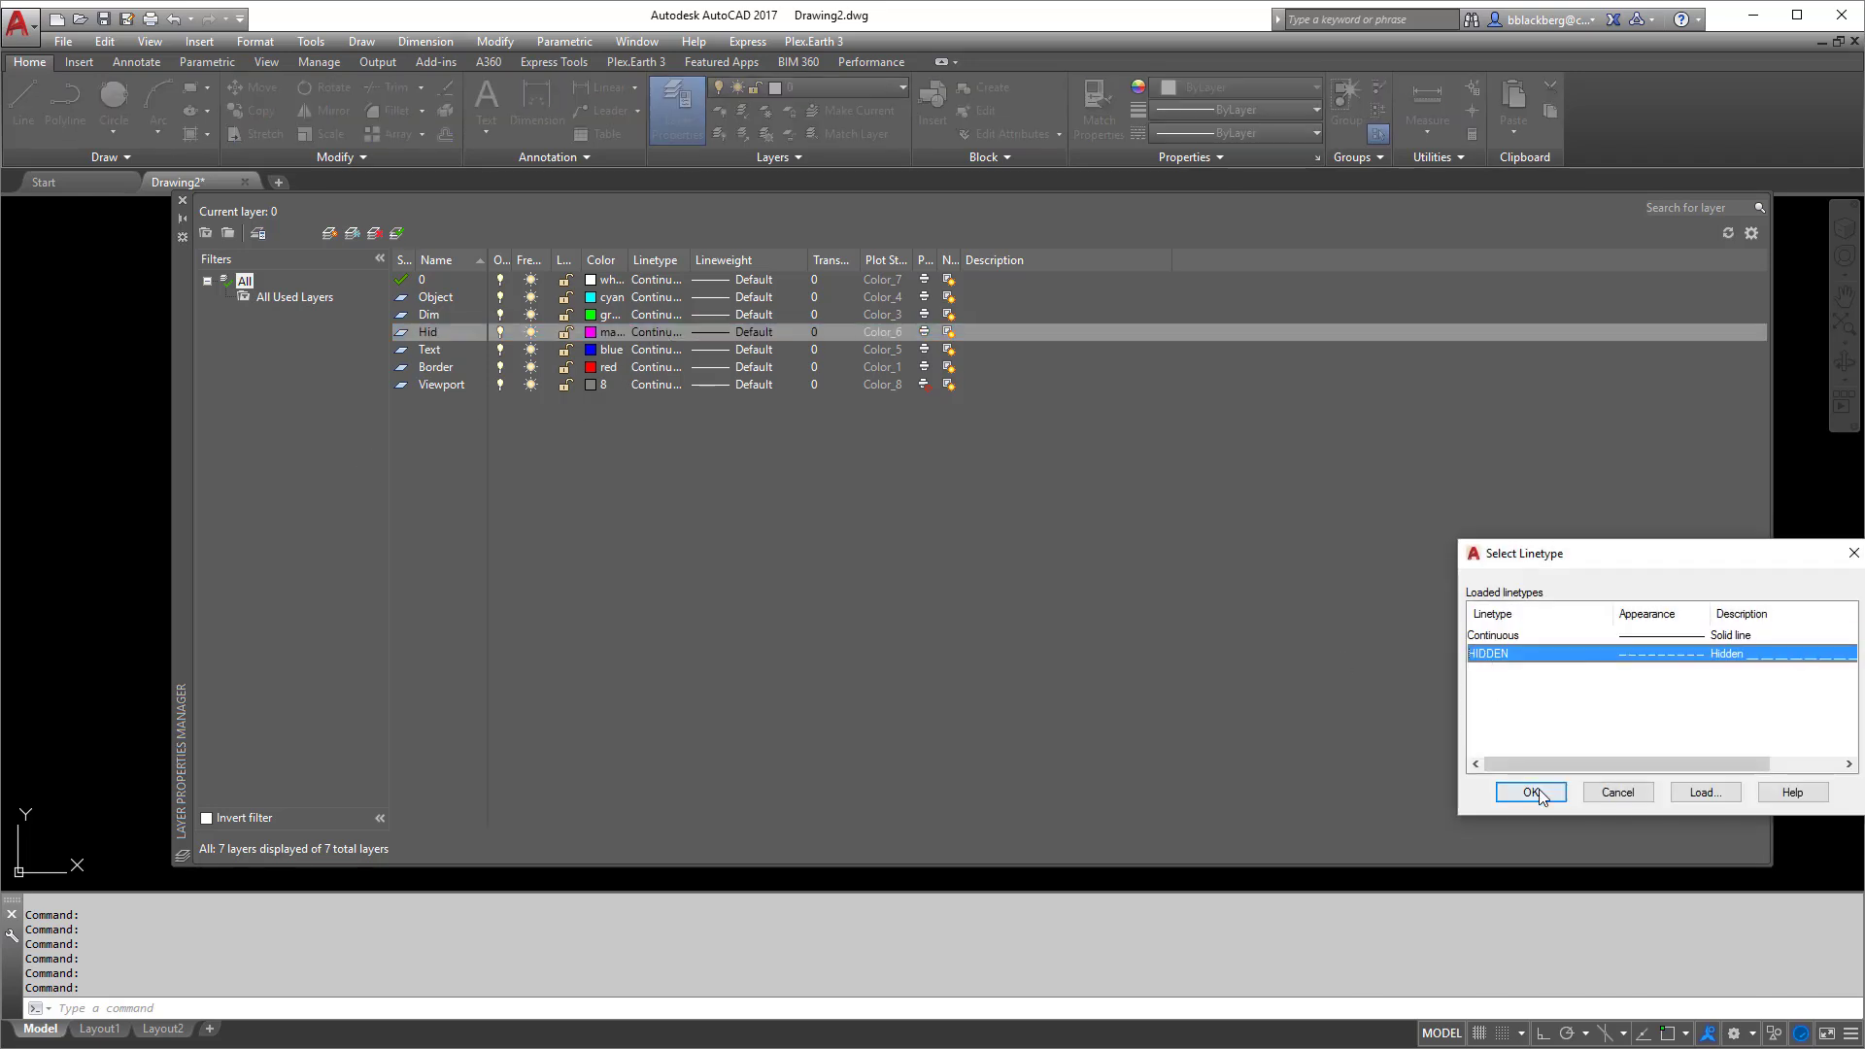
{"action": "left_click", "coordinate": [1530, 792]}
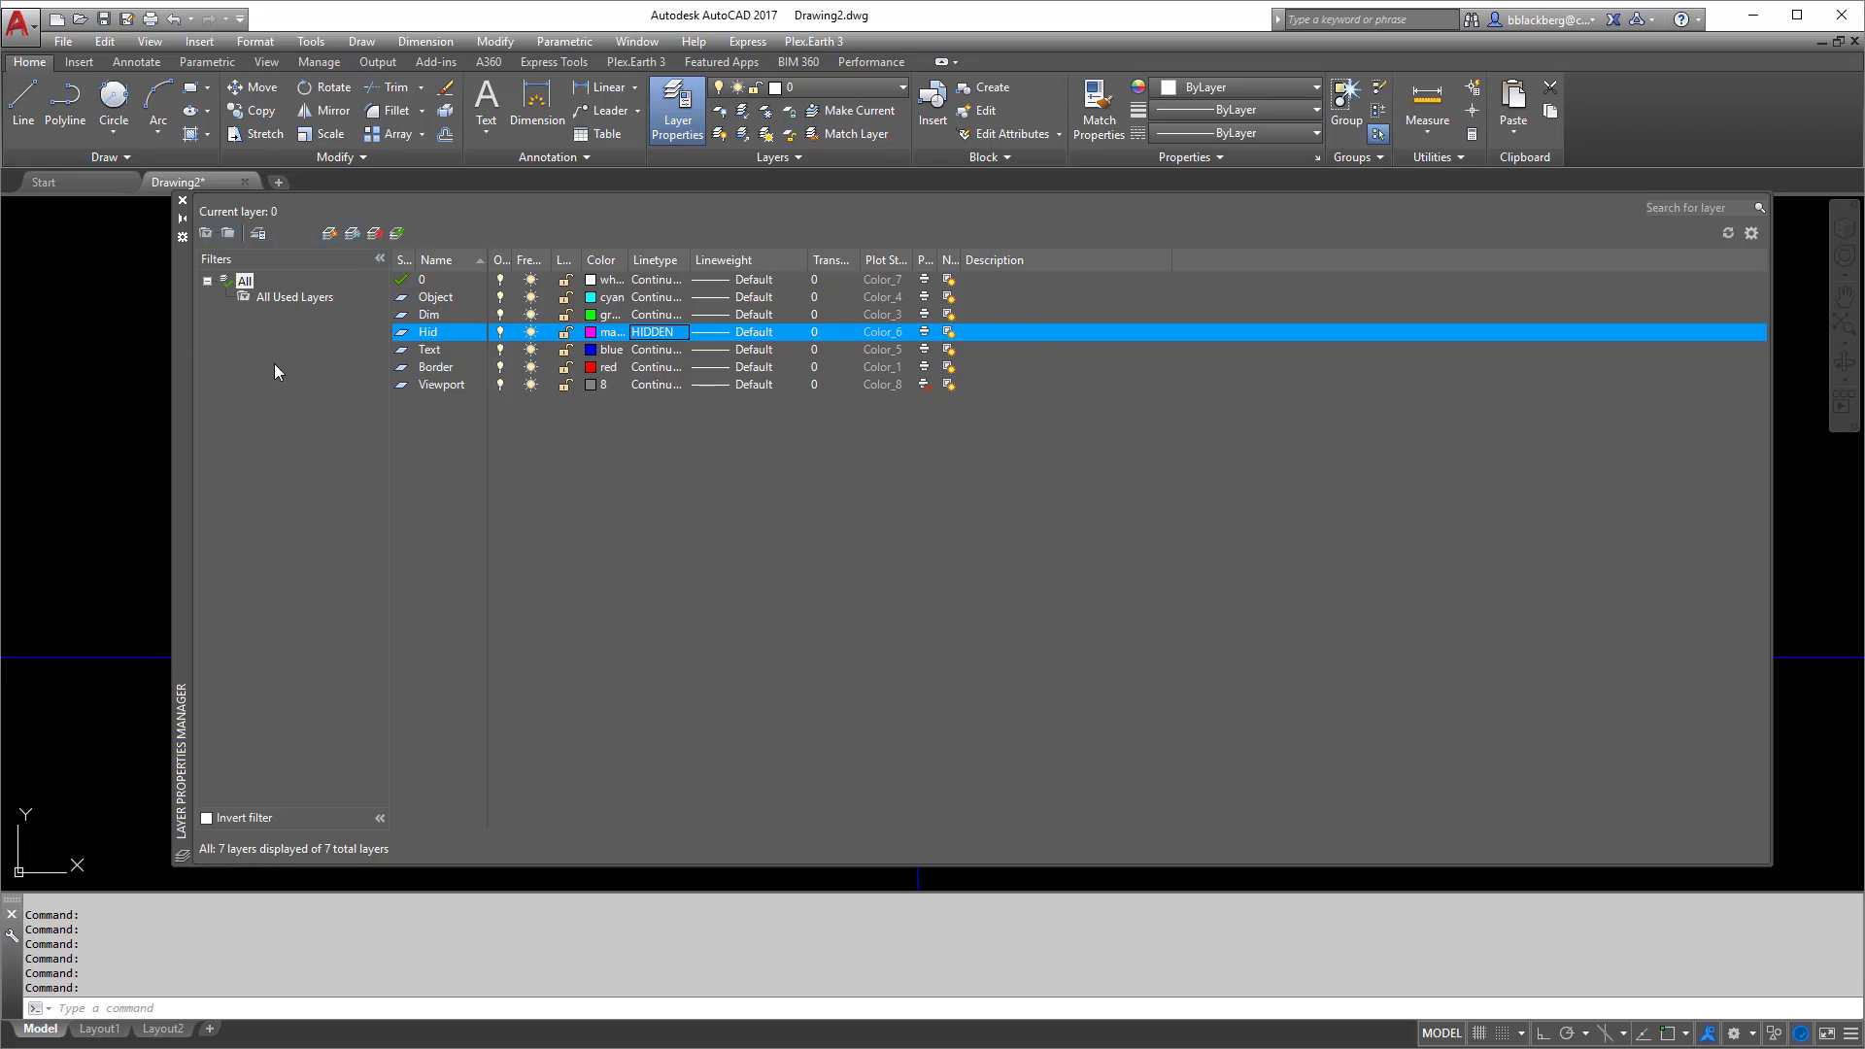
Close the layer manager and make Object the current layer
{"action": "left_click", "coordinate": [182, 200]}
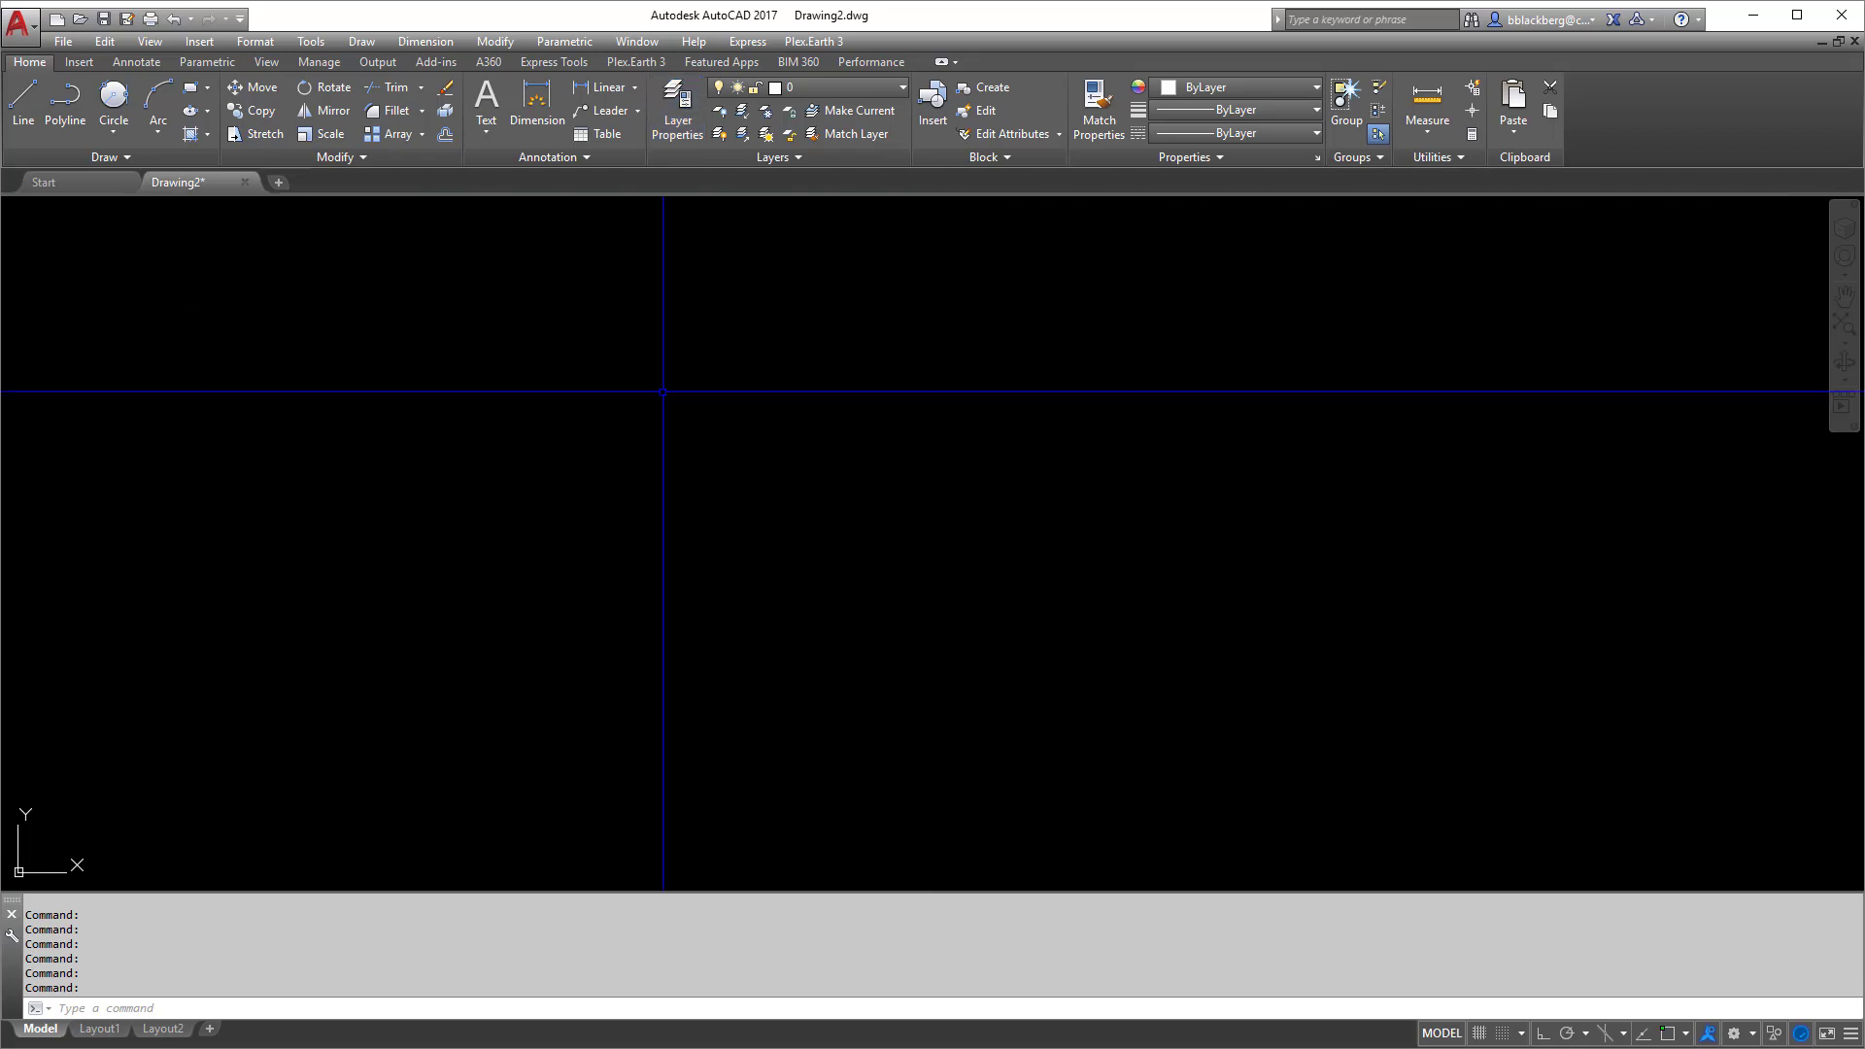
{"action": "left_click", "coordinate": [814, 87]}
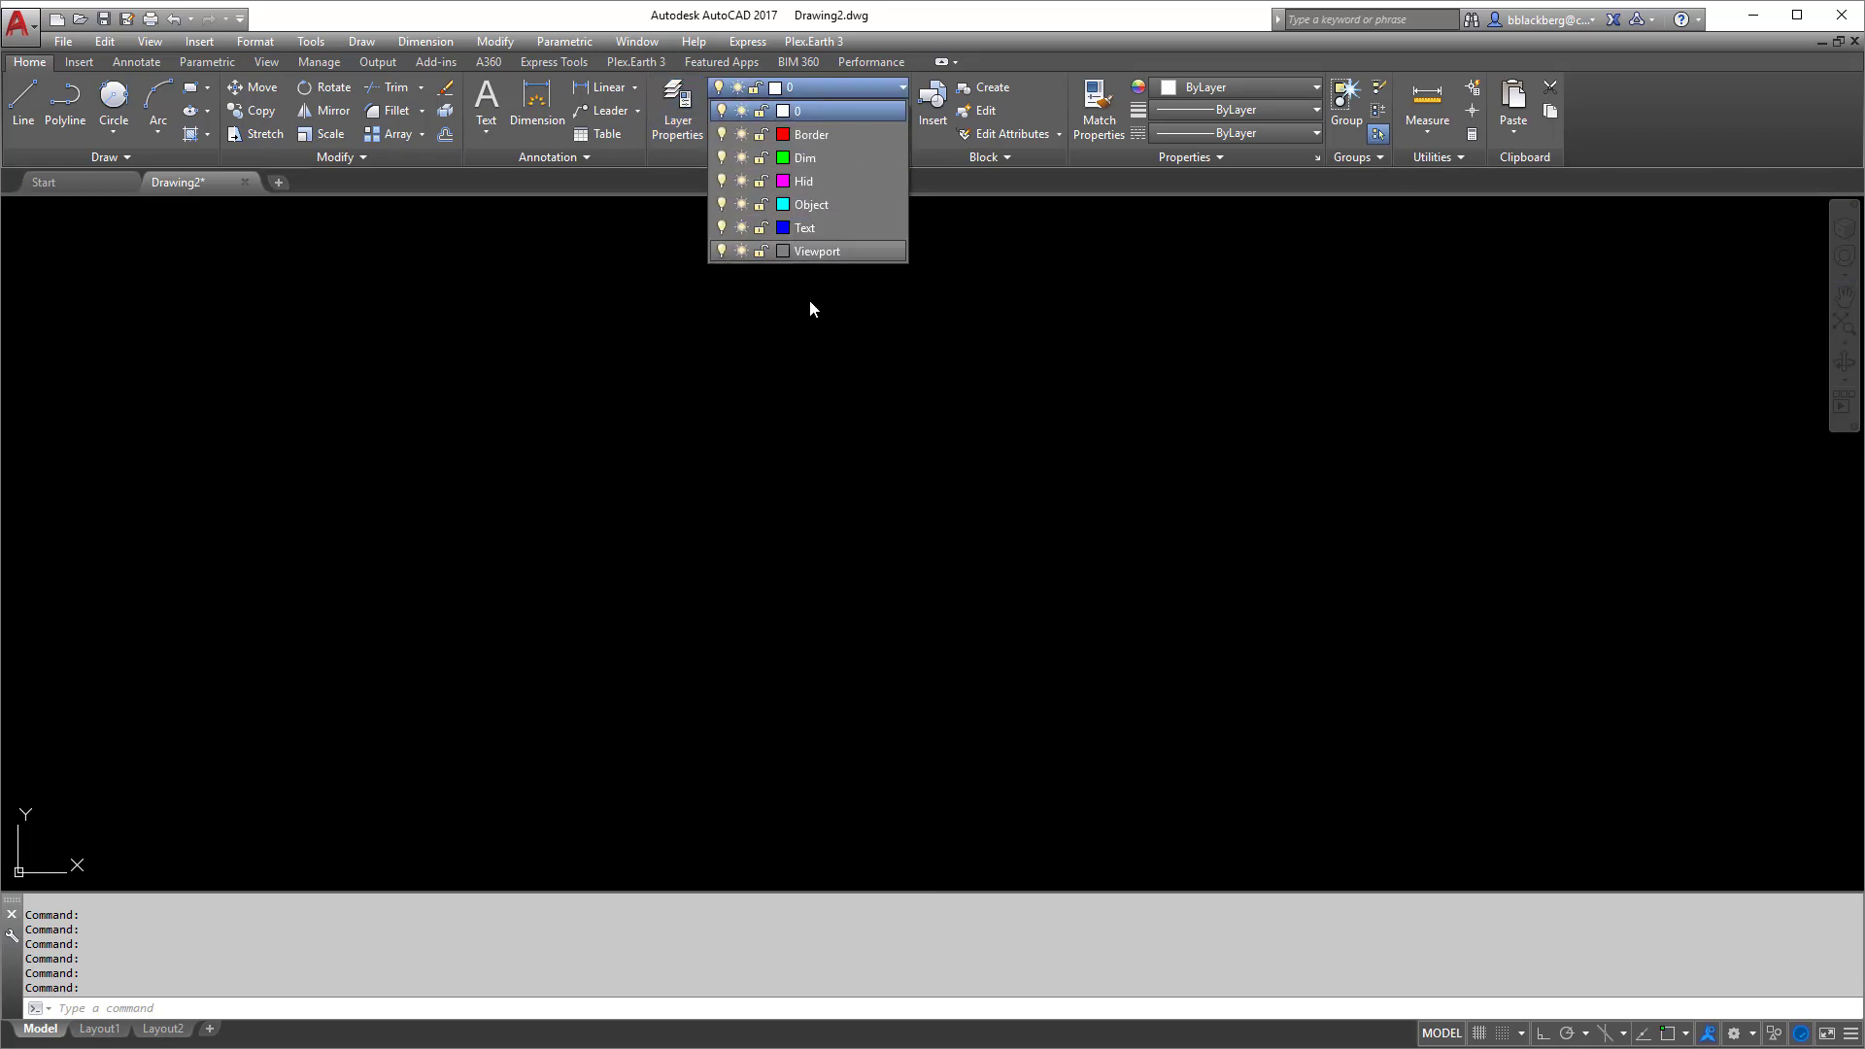
{"action": "left_click", "coordinate": [811, 204]}
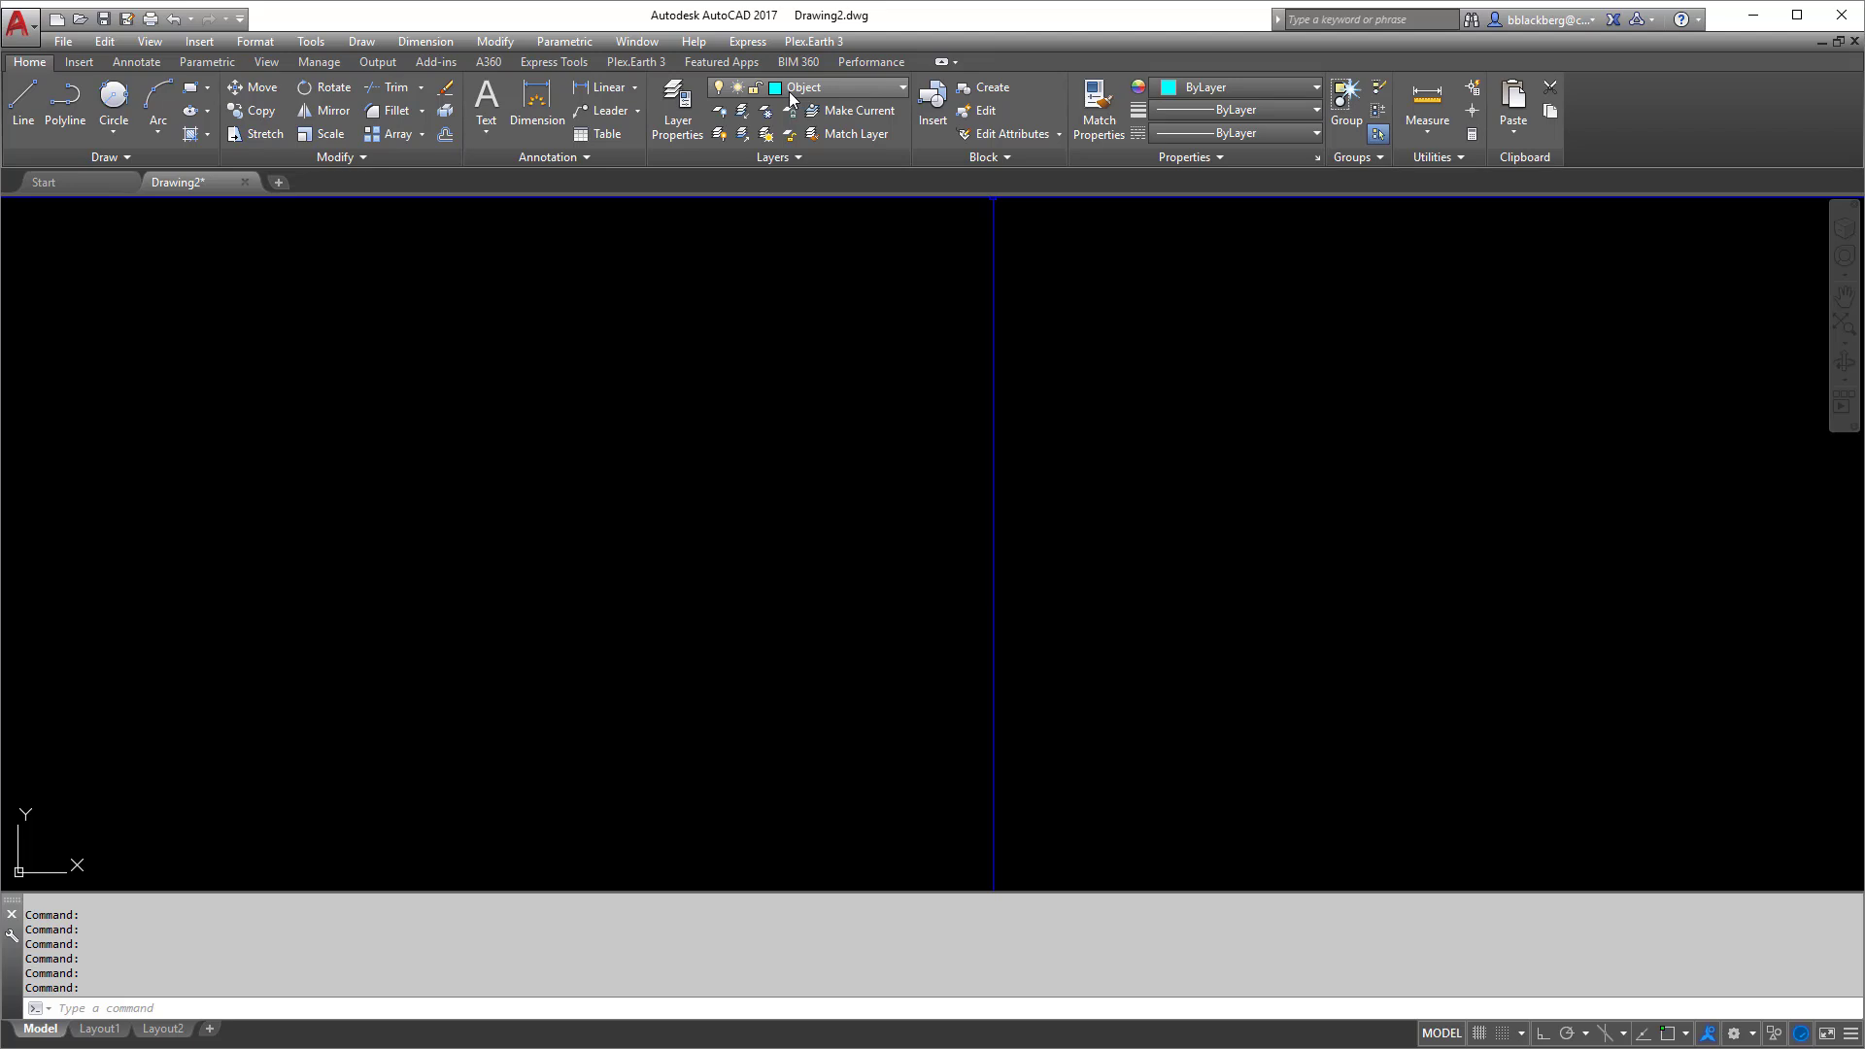
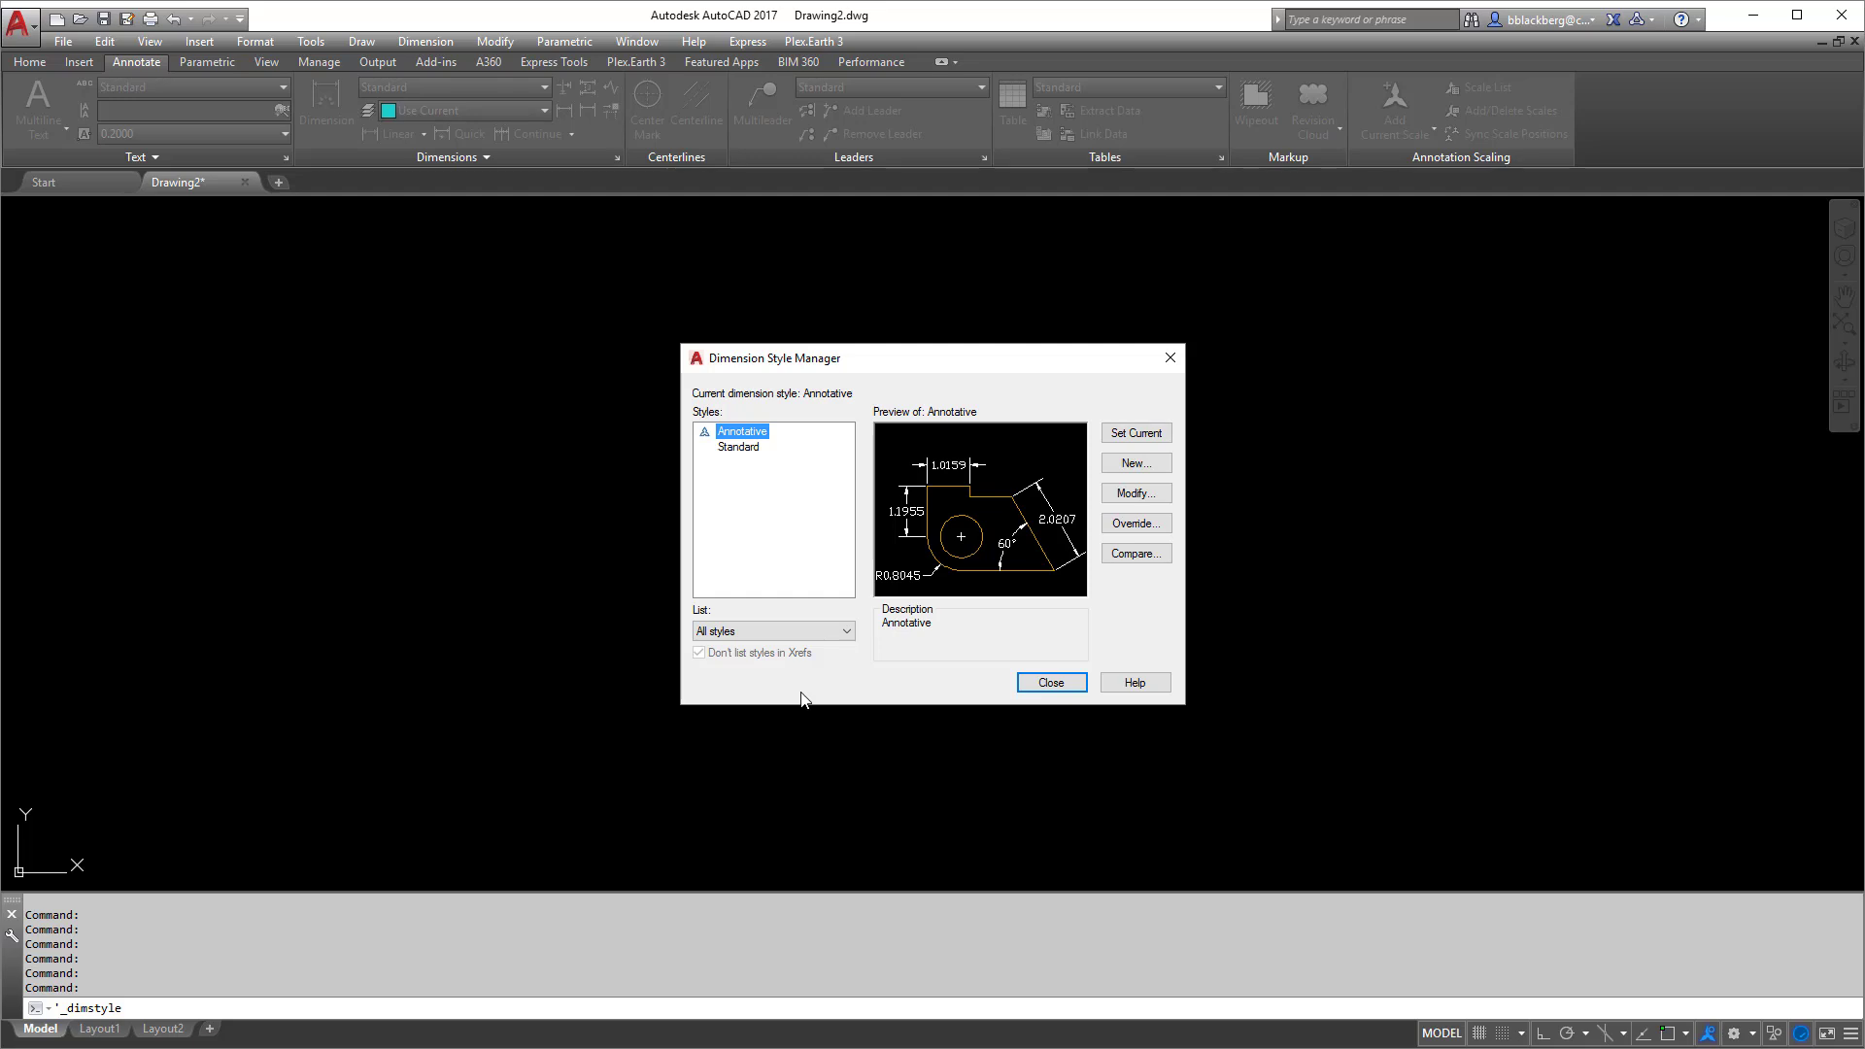
Modify the Annotative dimension style by setting its arrow size to 0.15
{"action": "left_click", "coordinate": [1117, 494]}
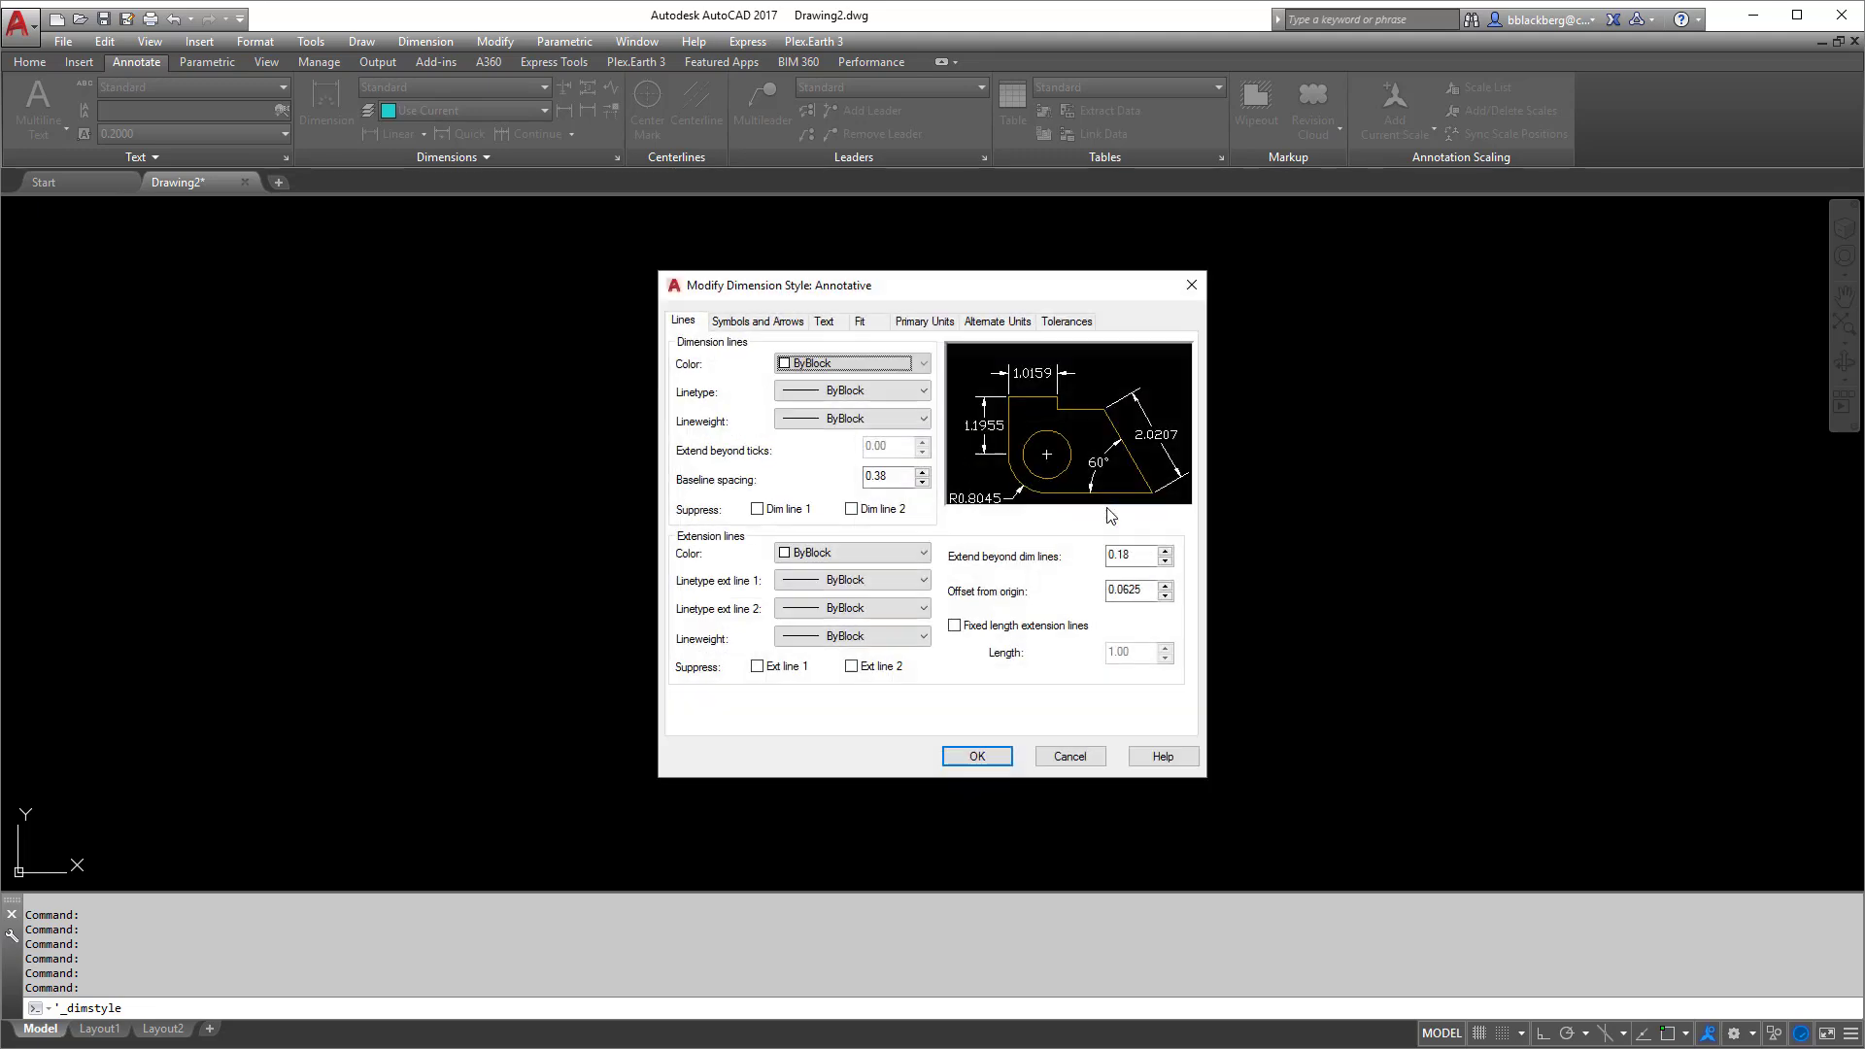
{"action": "left_click_drag", "start_coordinate": [824, 291], "coordinate": [763, 327]}
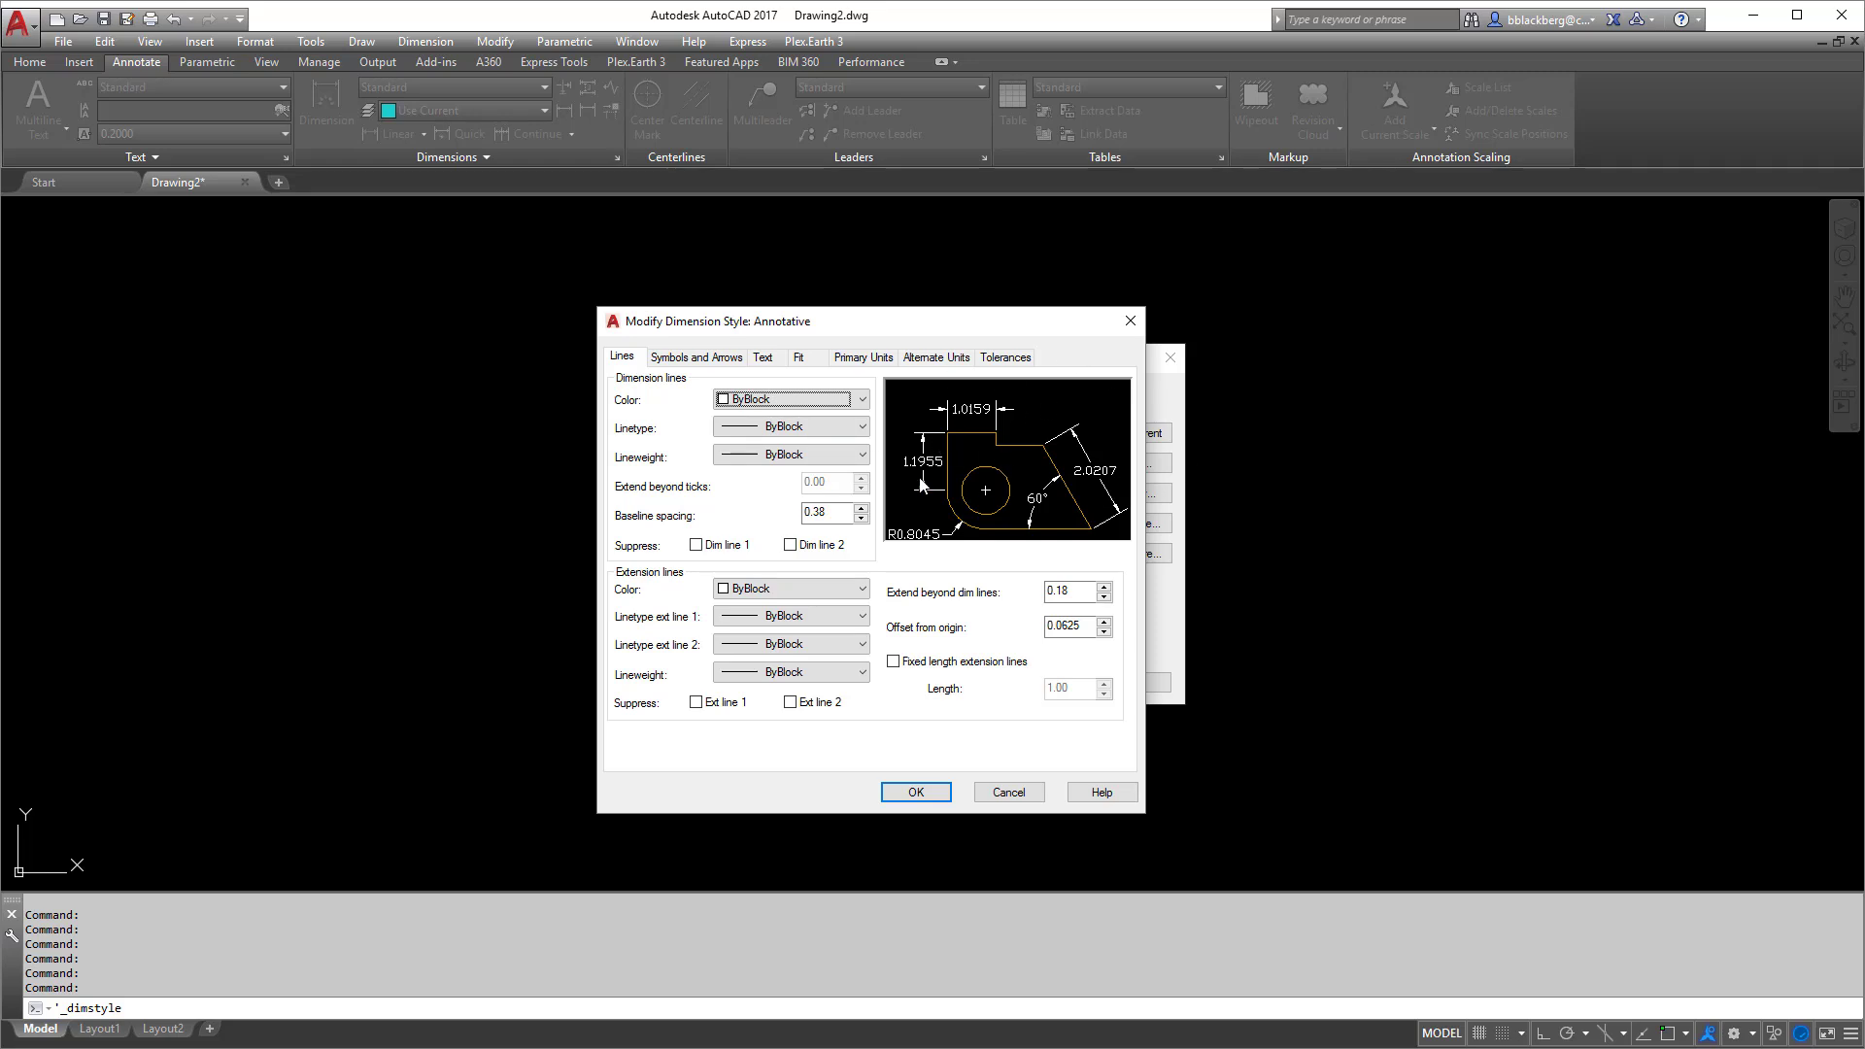
{"action": "left_click", "coordinate": [696, 356]}
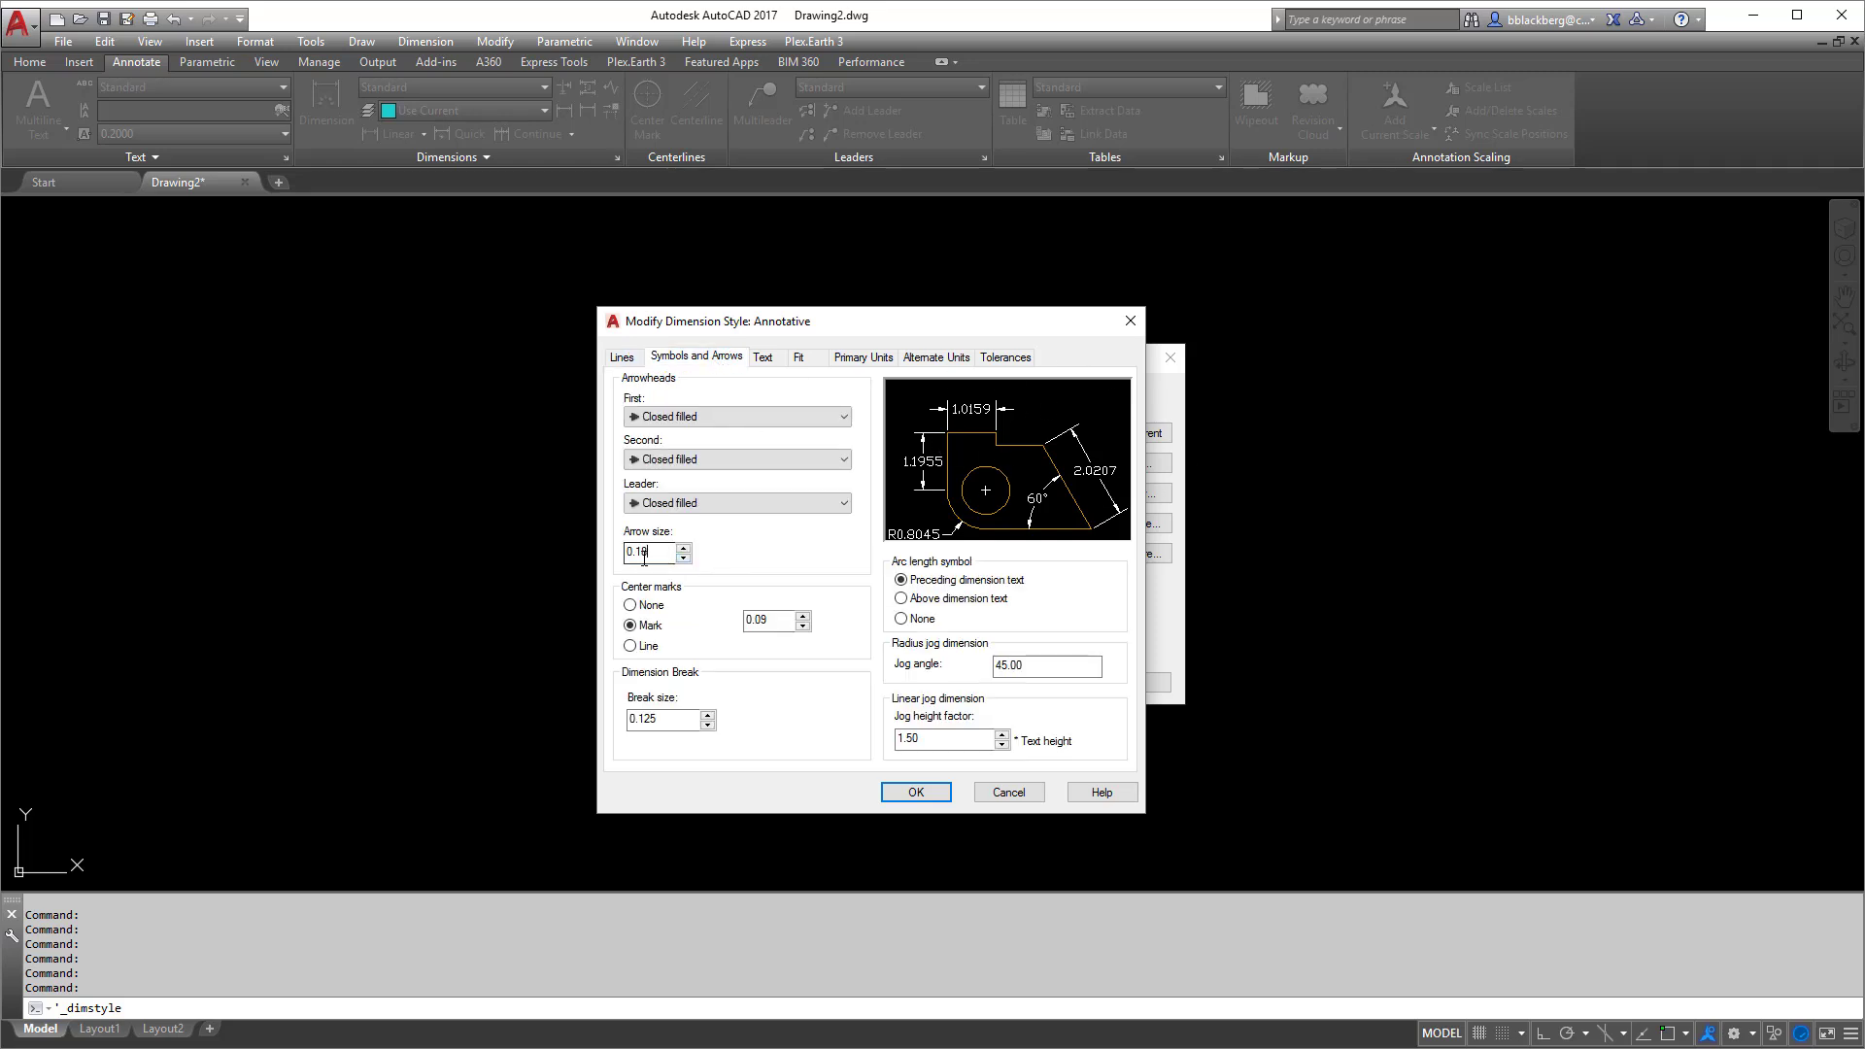
{"action": "left_click_drag", "start_coordinate": [650, 554], "coordinate": [624, 561]}
{"action": "left_click", "coordinate": [793, 623]}
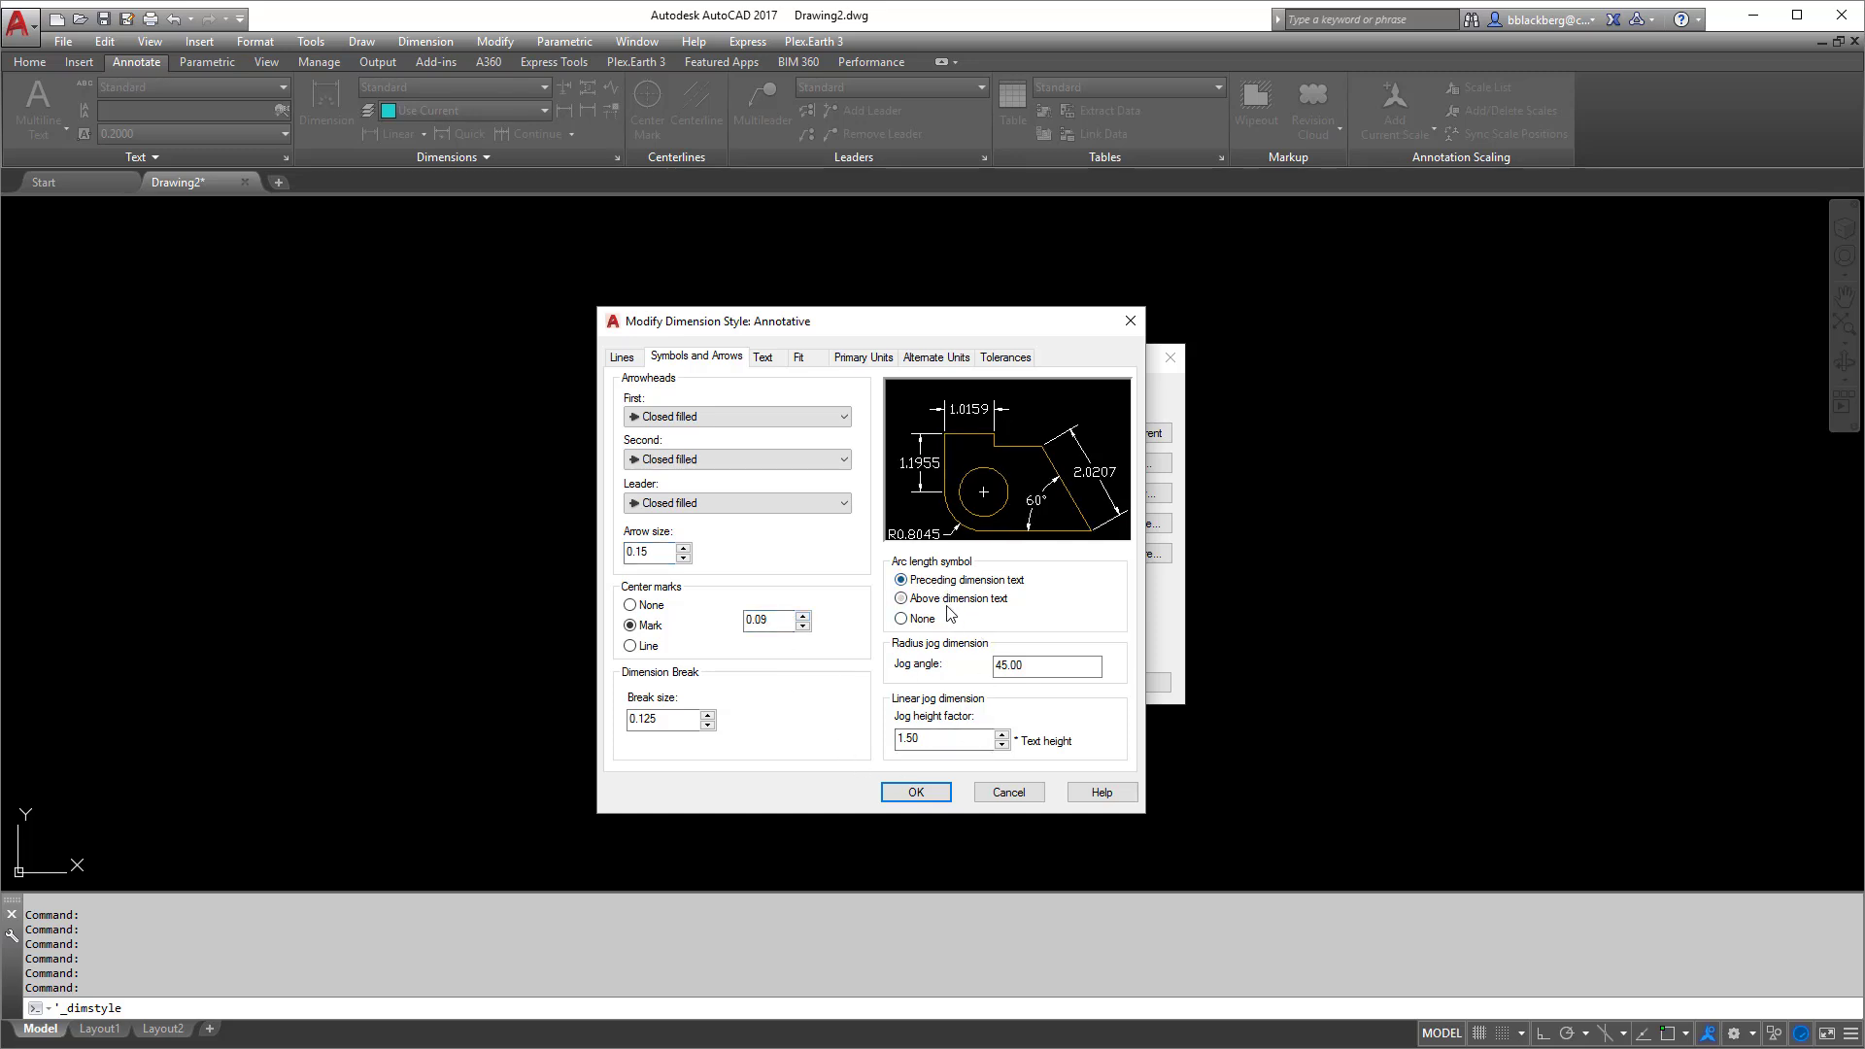
{"action": "left_click", "coordinate": [680, 720]}
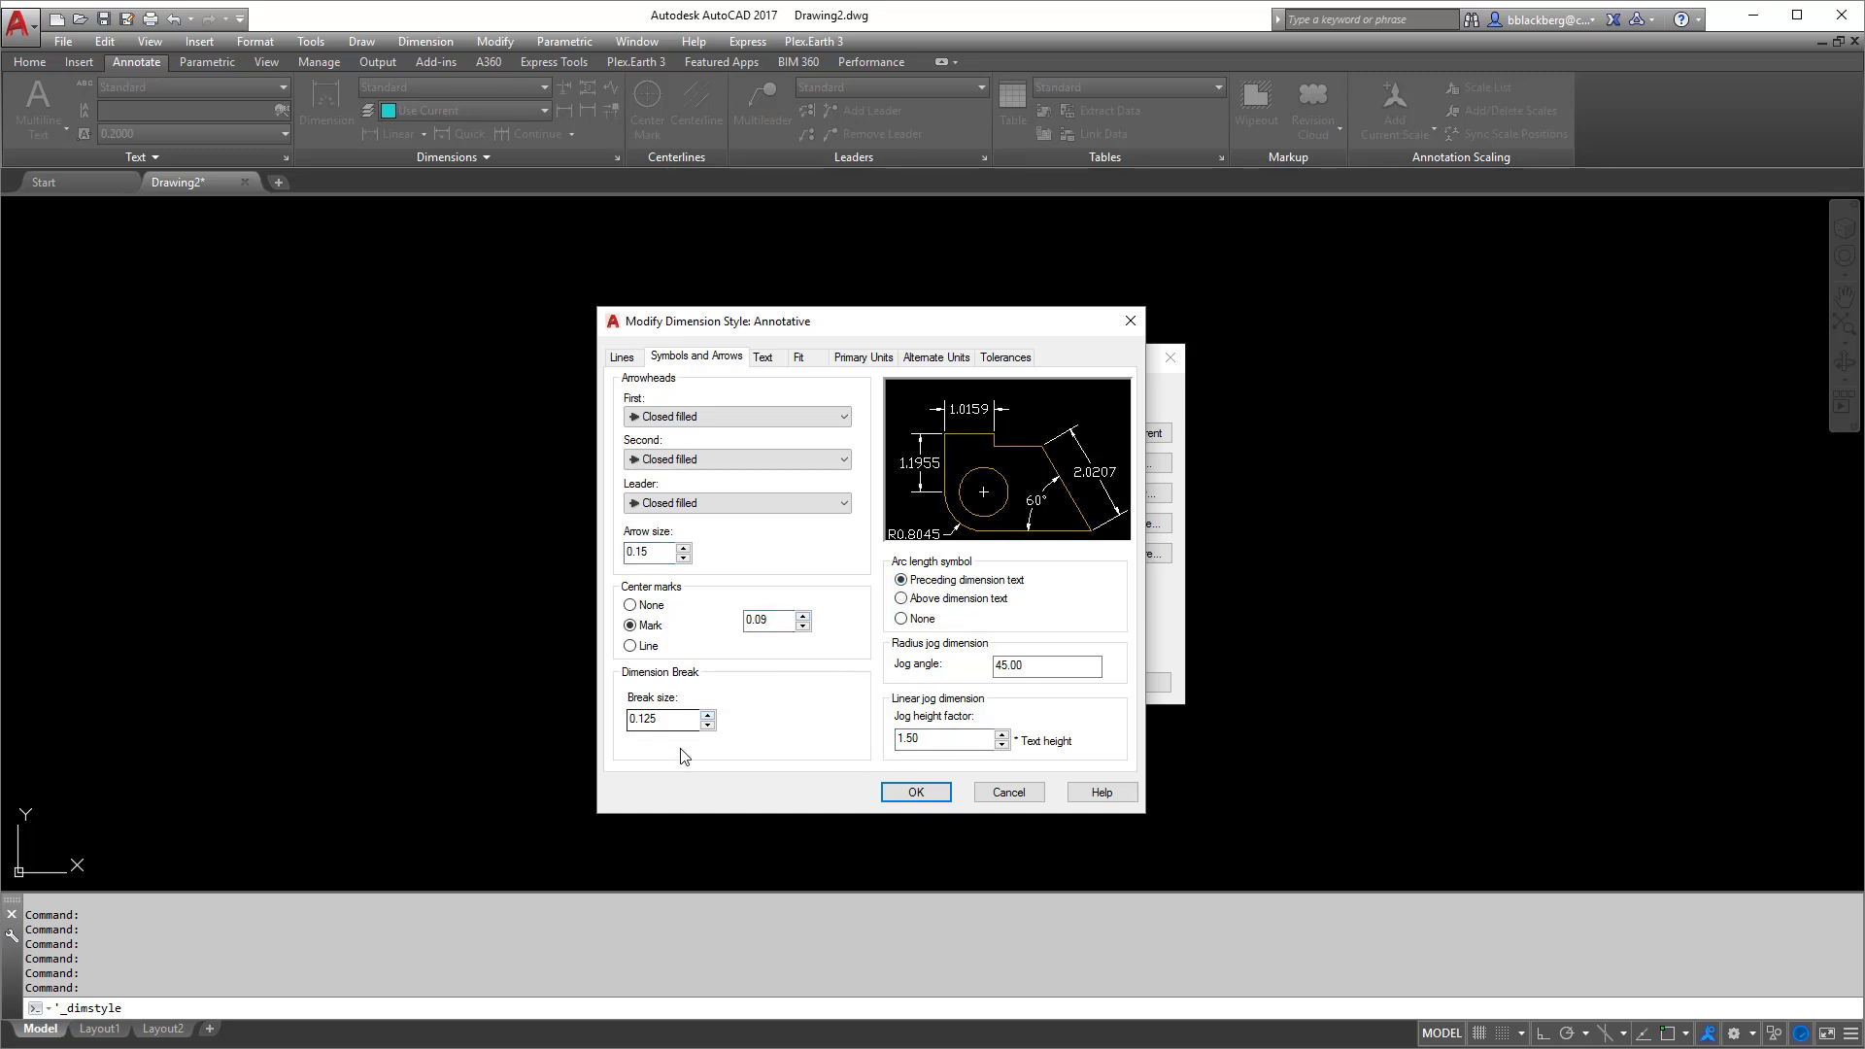
{"action": "double_click", "coordinate": [1031, 665]}
{"action": "left_click", "coordinate": [1037, 665]}
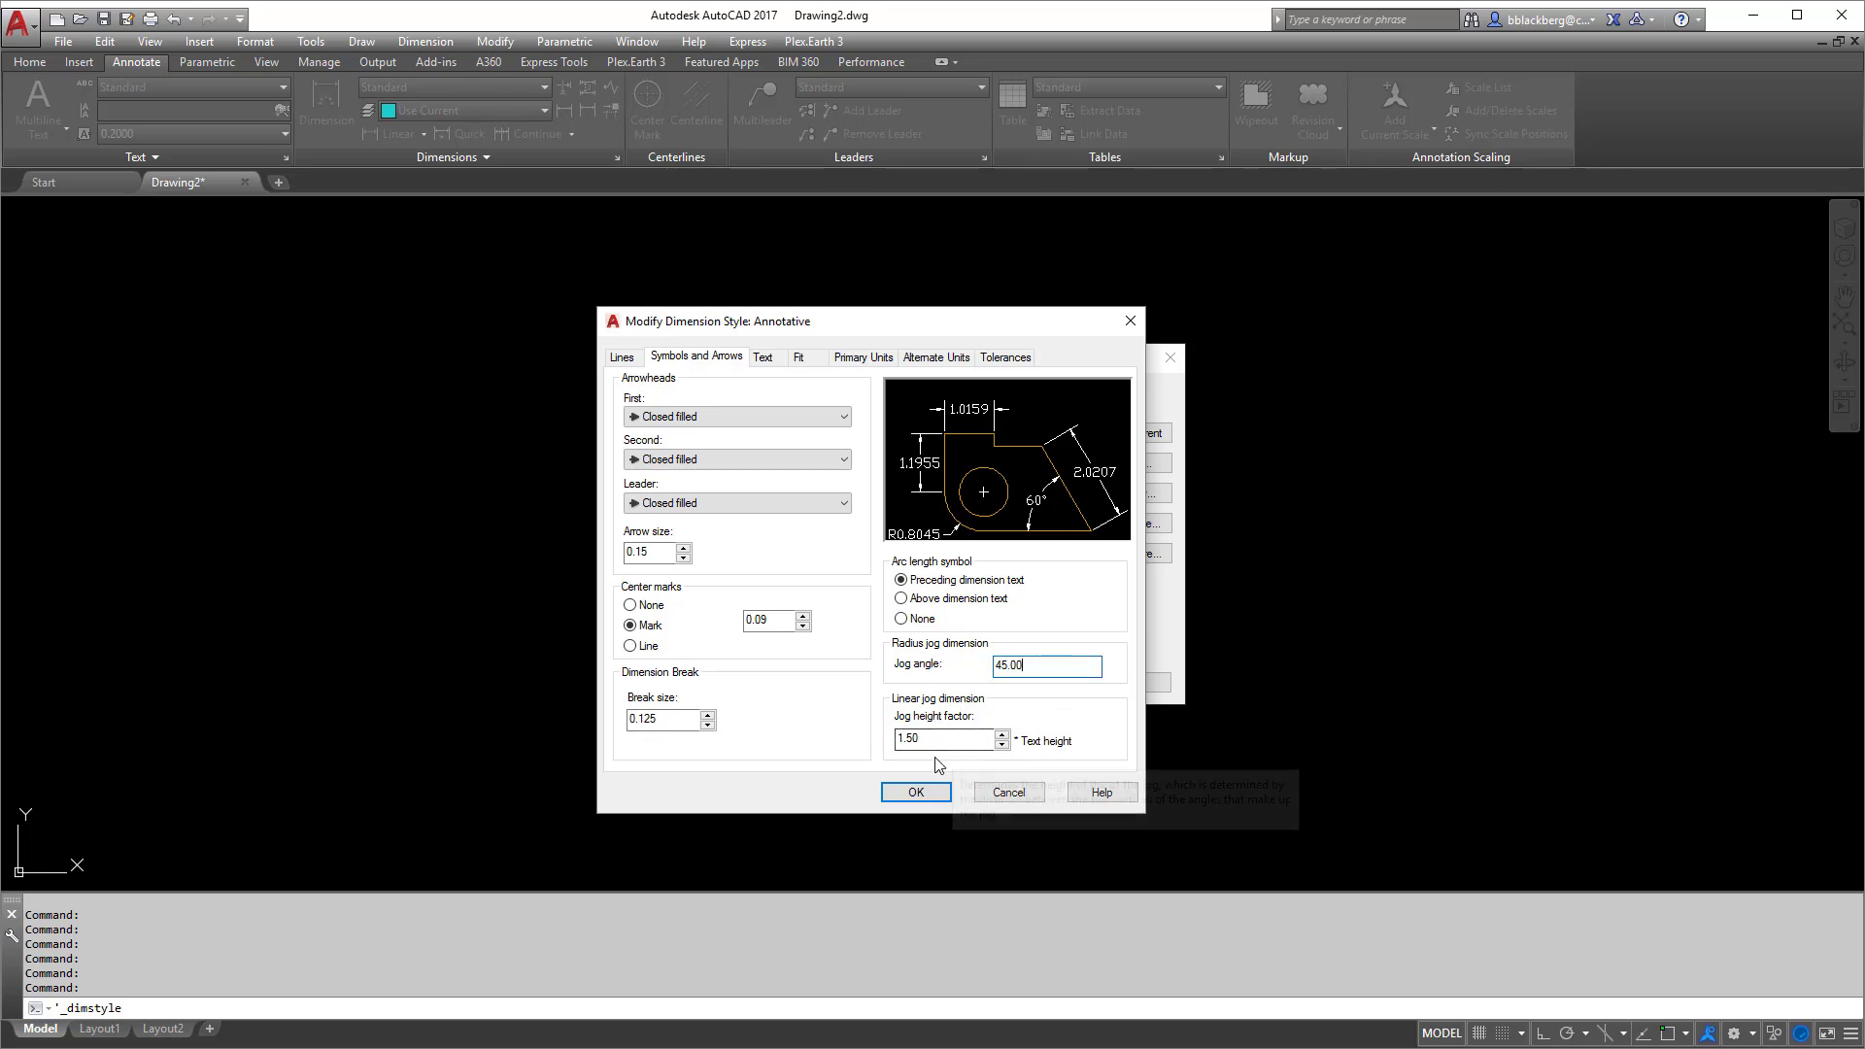
Set the dimension style's text height to 0.10
{"action": "left_click", "coordinate": [763, 356]}
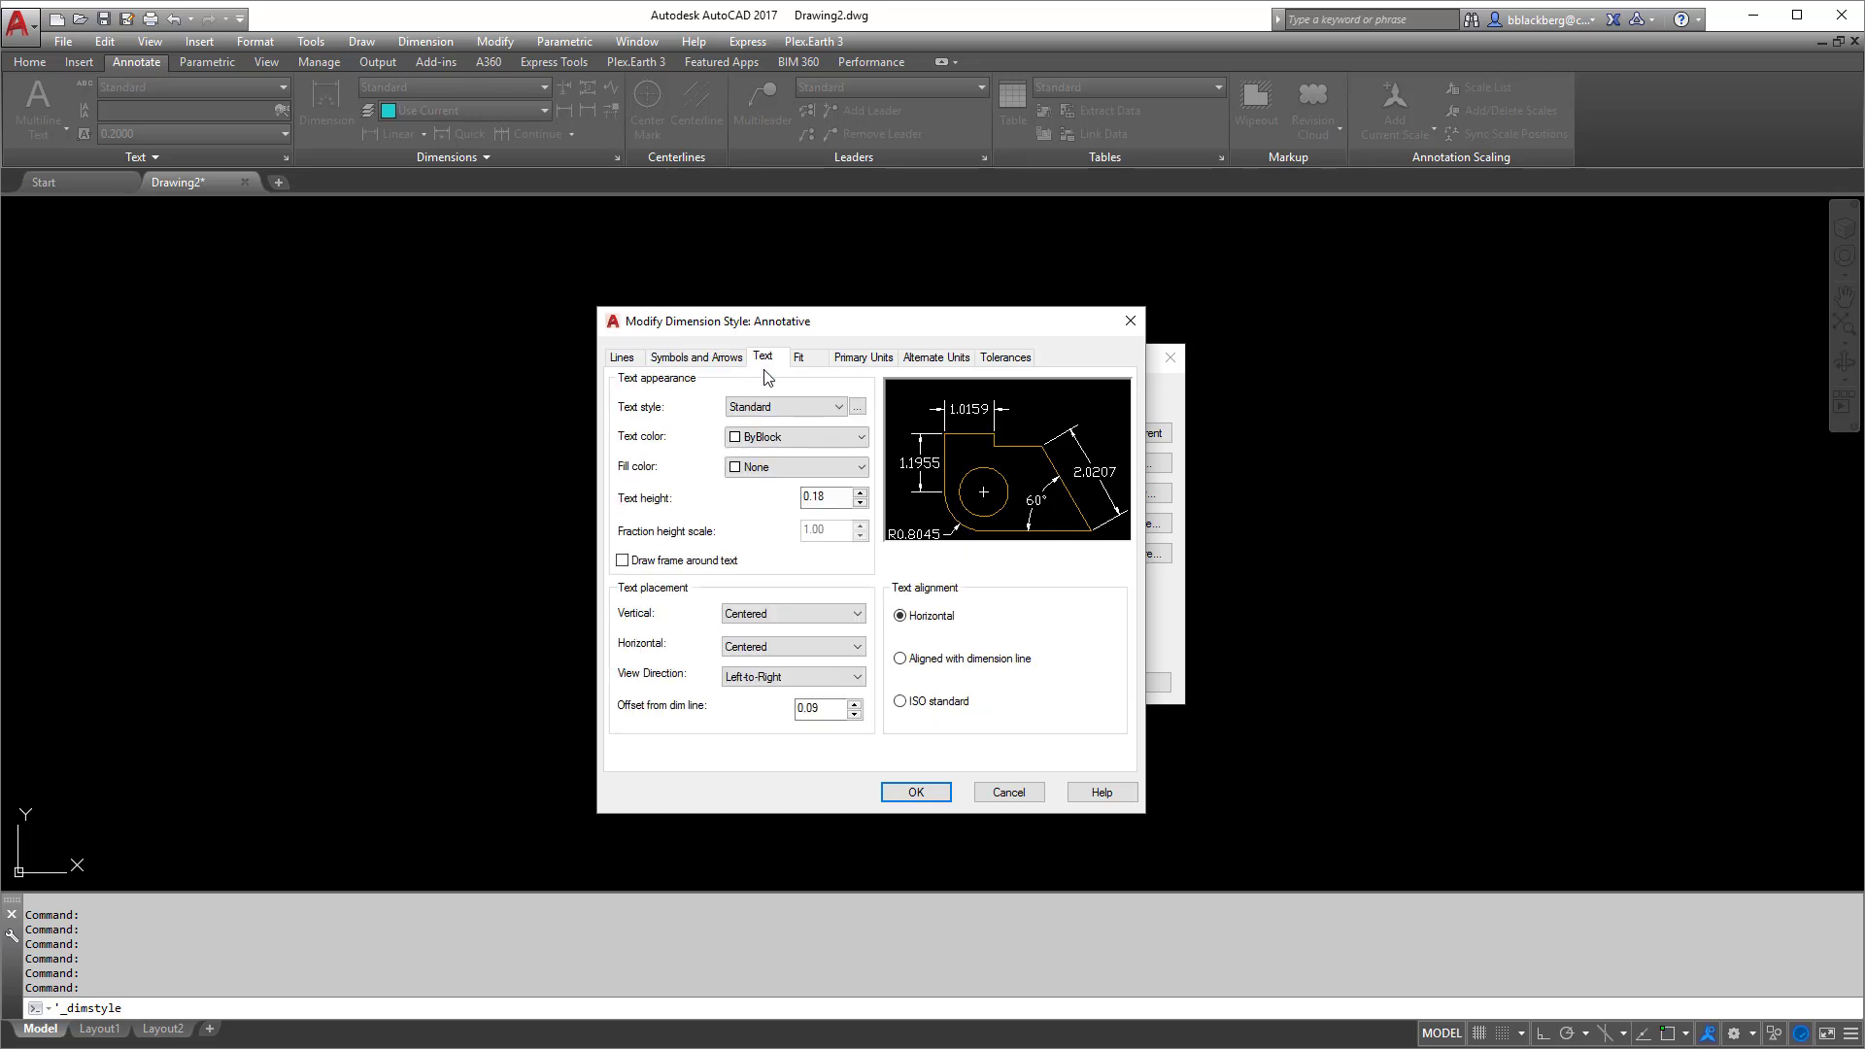
{"action": "double_click", "coordinate": [821, 496]}
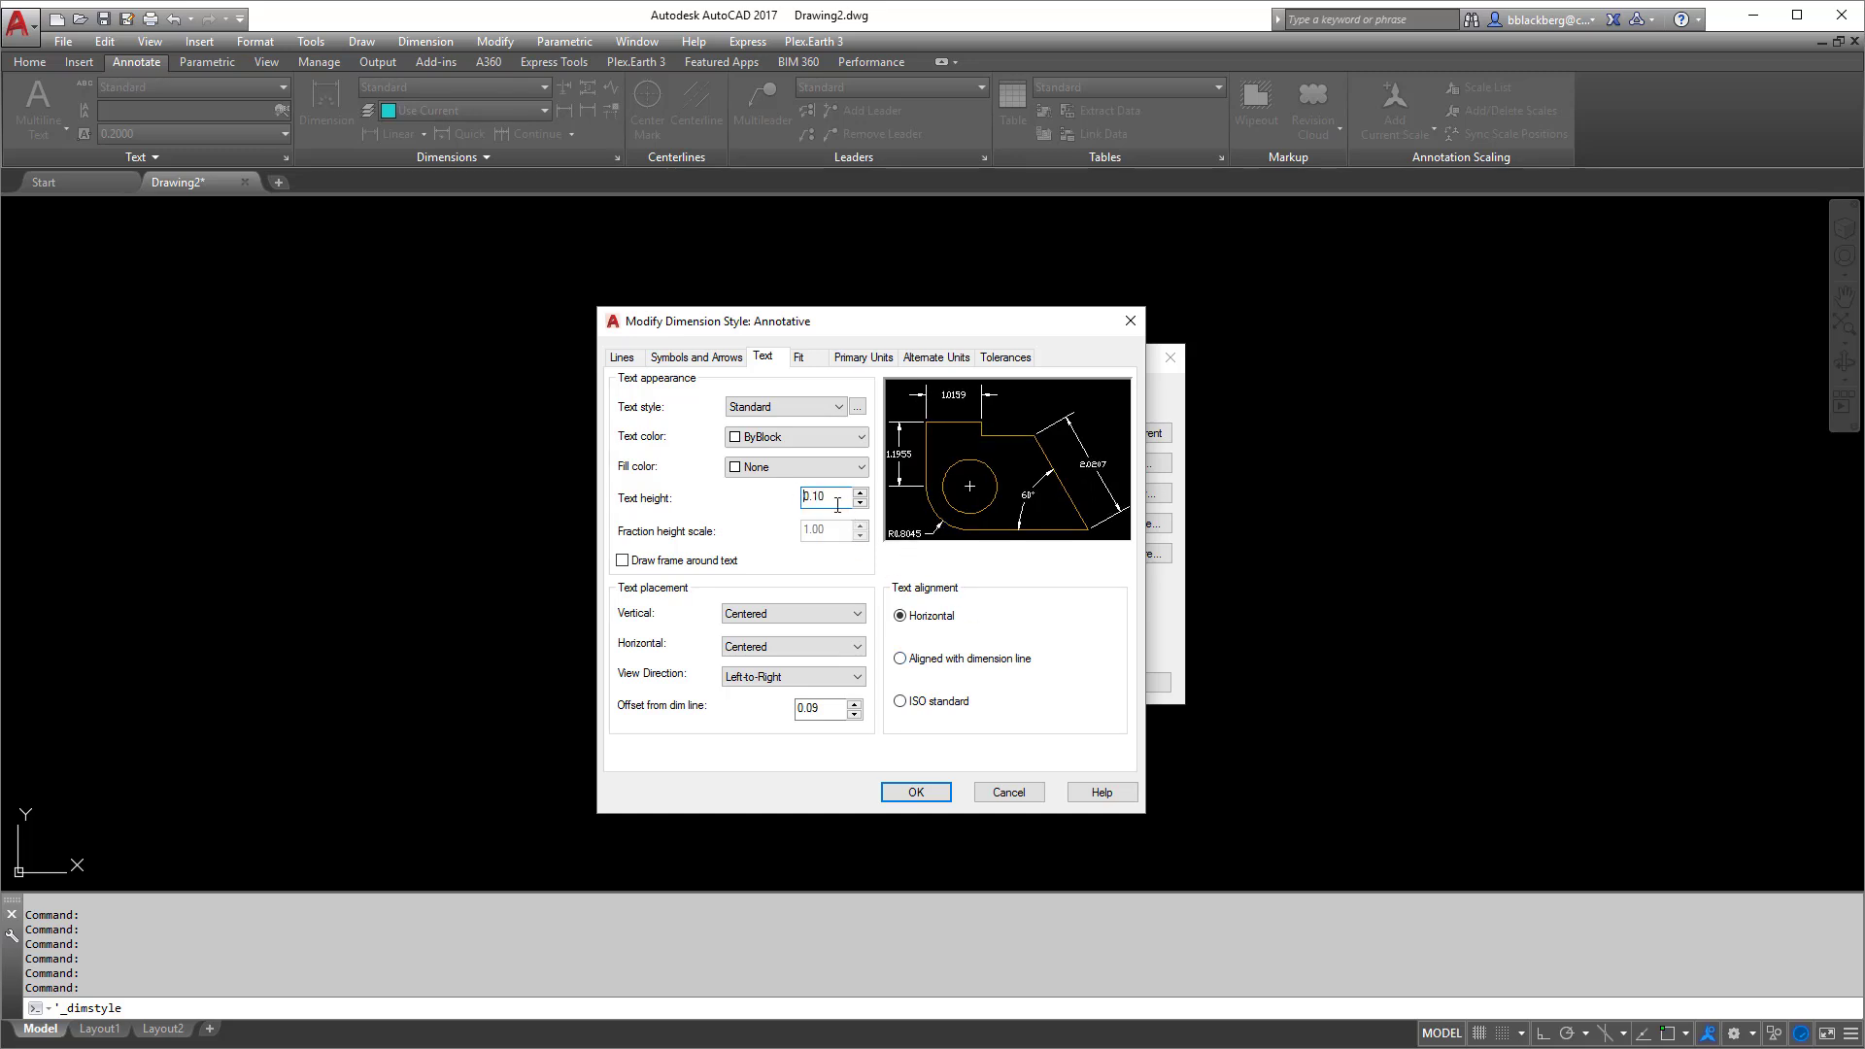
{"action": "type", "text": ".12"}
Align the dimension text with the dimension line and set its vertical placement to Above
{"action": "left_click", "coordinate": [988, 659]}
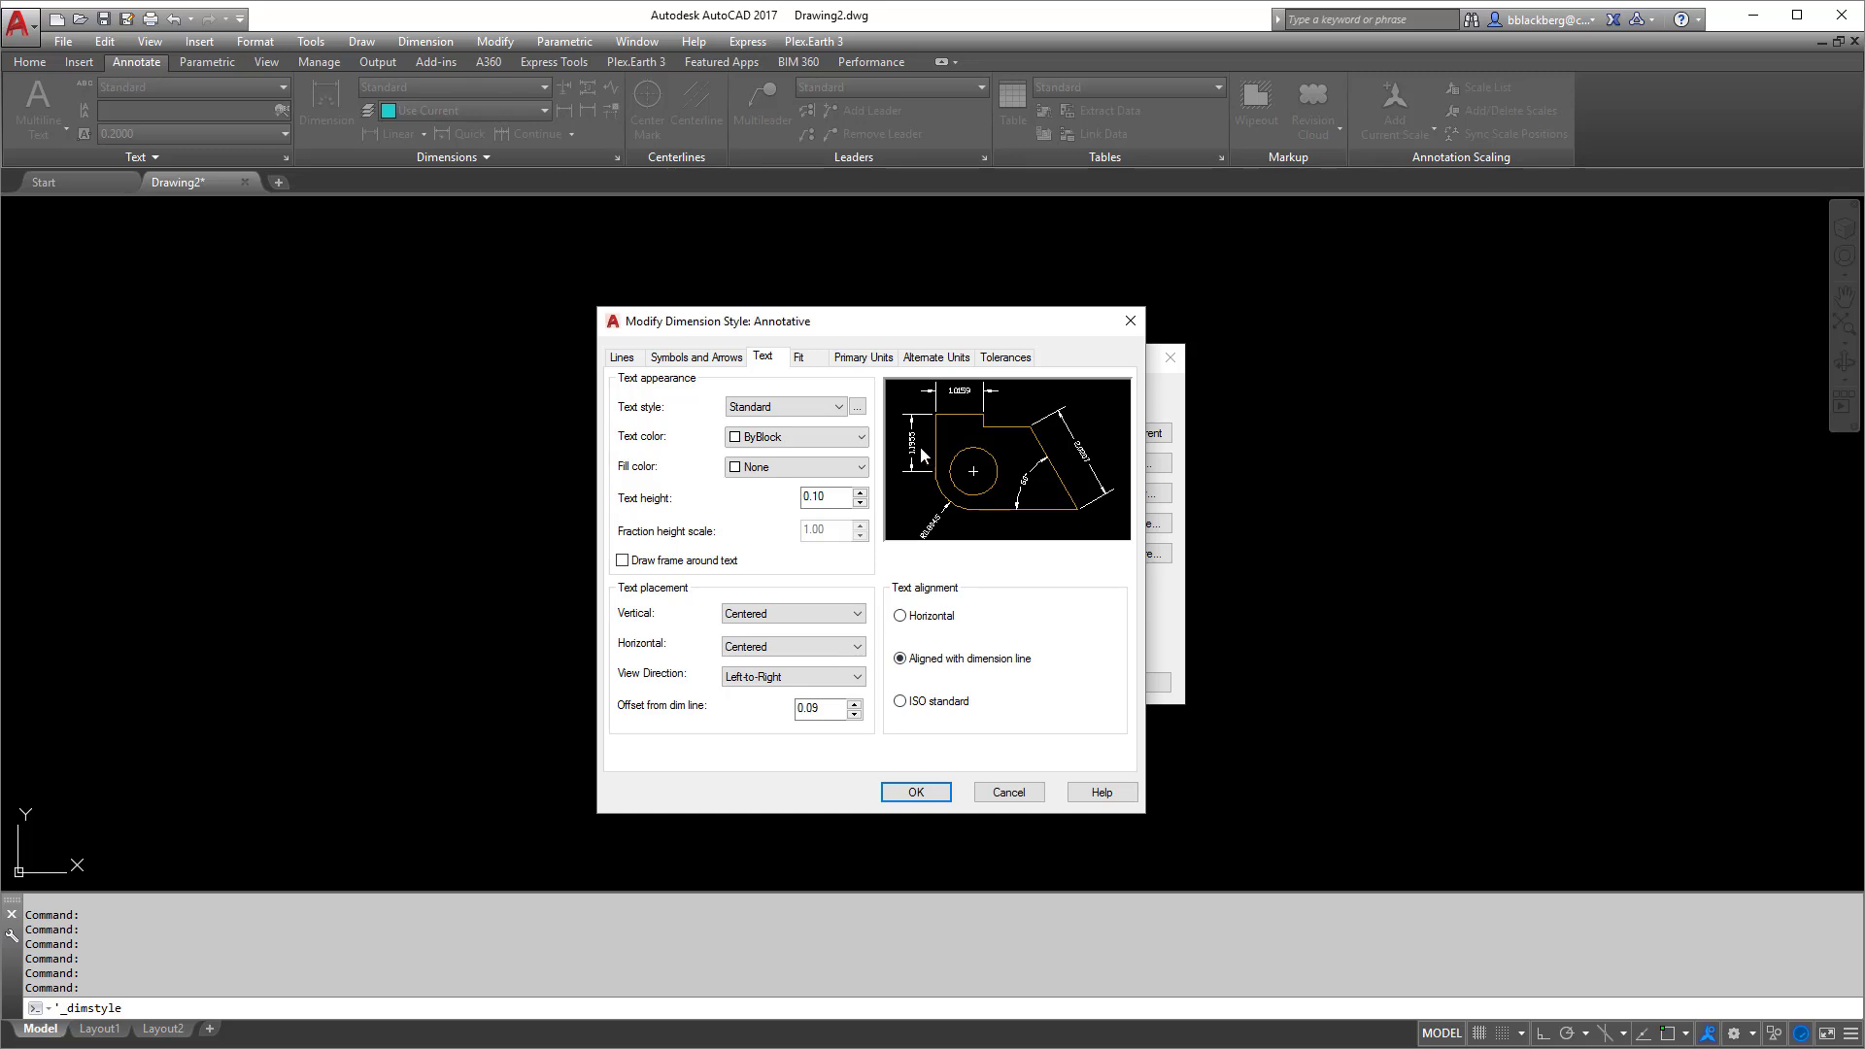
{"action": "left_click", "coordinate": [792, 613]}
{"action": "left_click", "coordinate": [767, 643]}
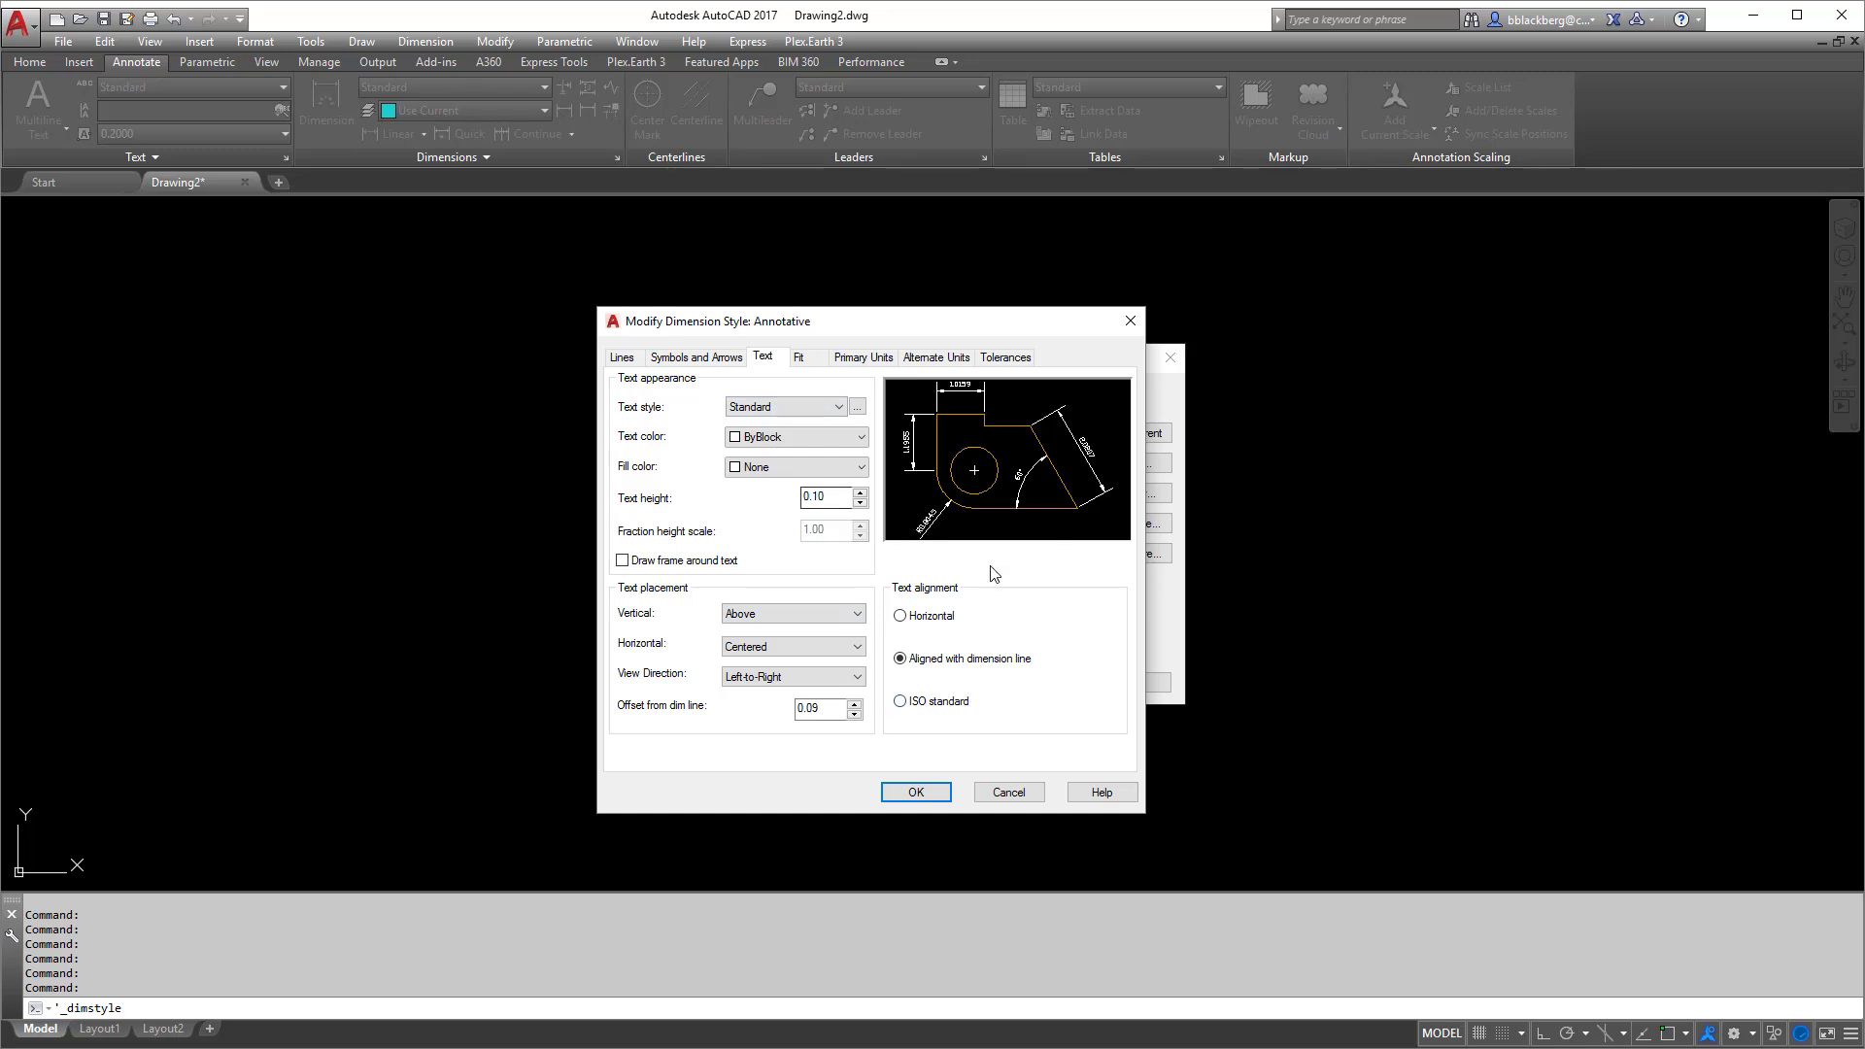
Set dimension text that is not in its default position to go over the dimension line, with leader
{"action": "left_click", "coordinate": [805, 357]}
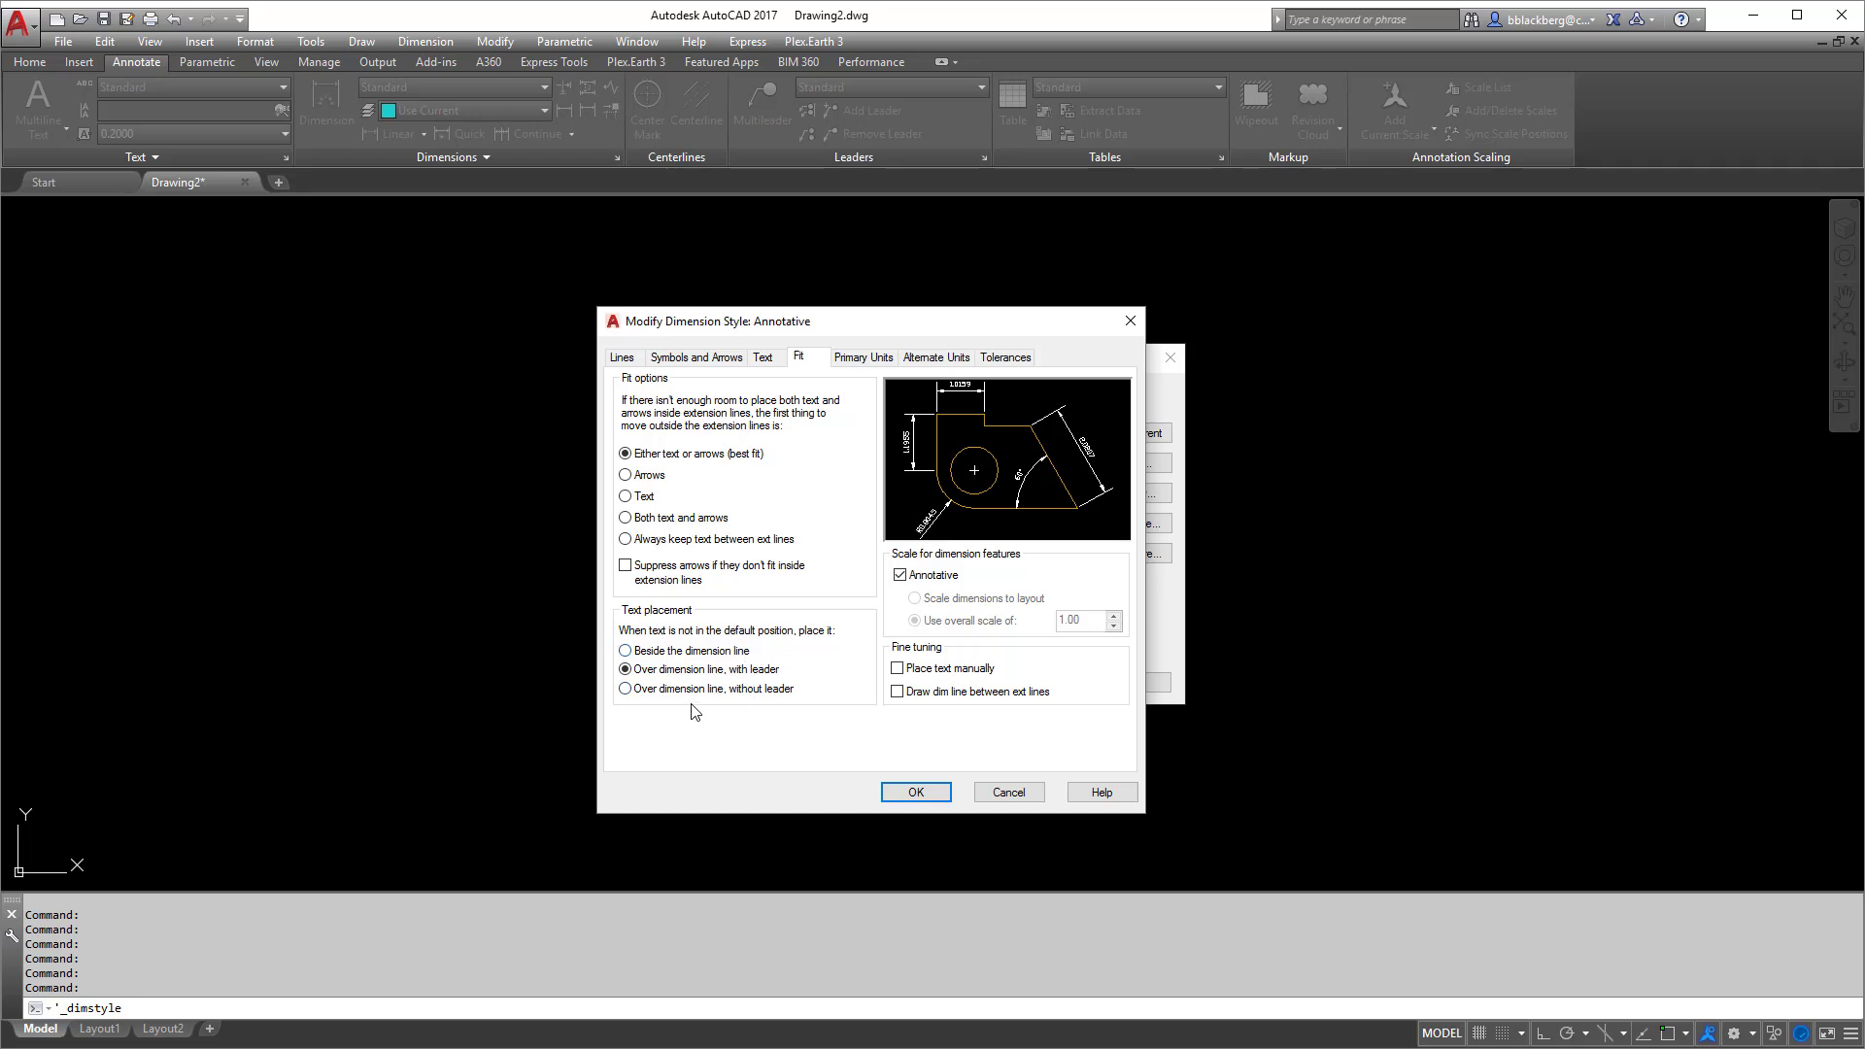
{"action": "left_click", "coordinate": [659, 692]}
{"action": "left_click", "coordinate": [666, 670]}
Set the unit format of the style's linear dimensions to Architectural
{"action": "left_click", "coordinate": [837, 360]}
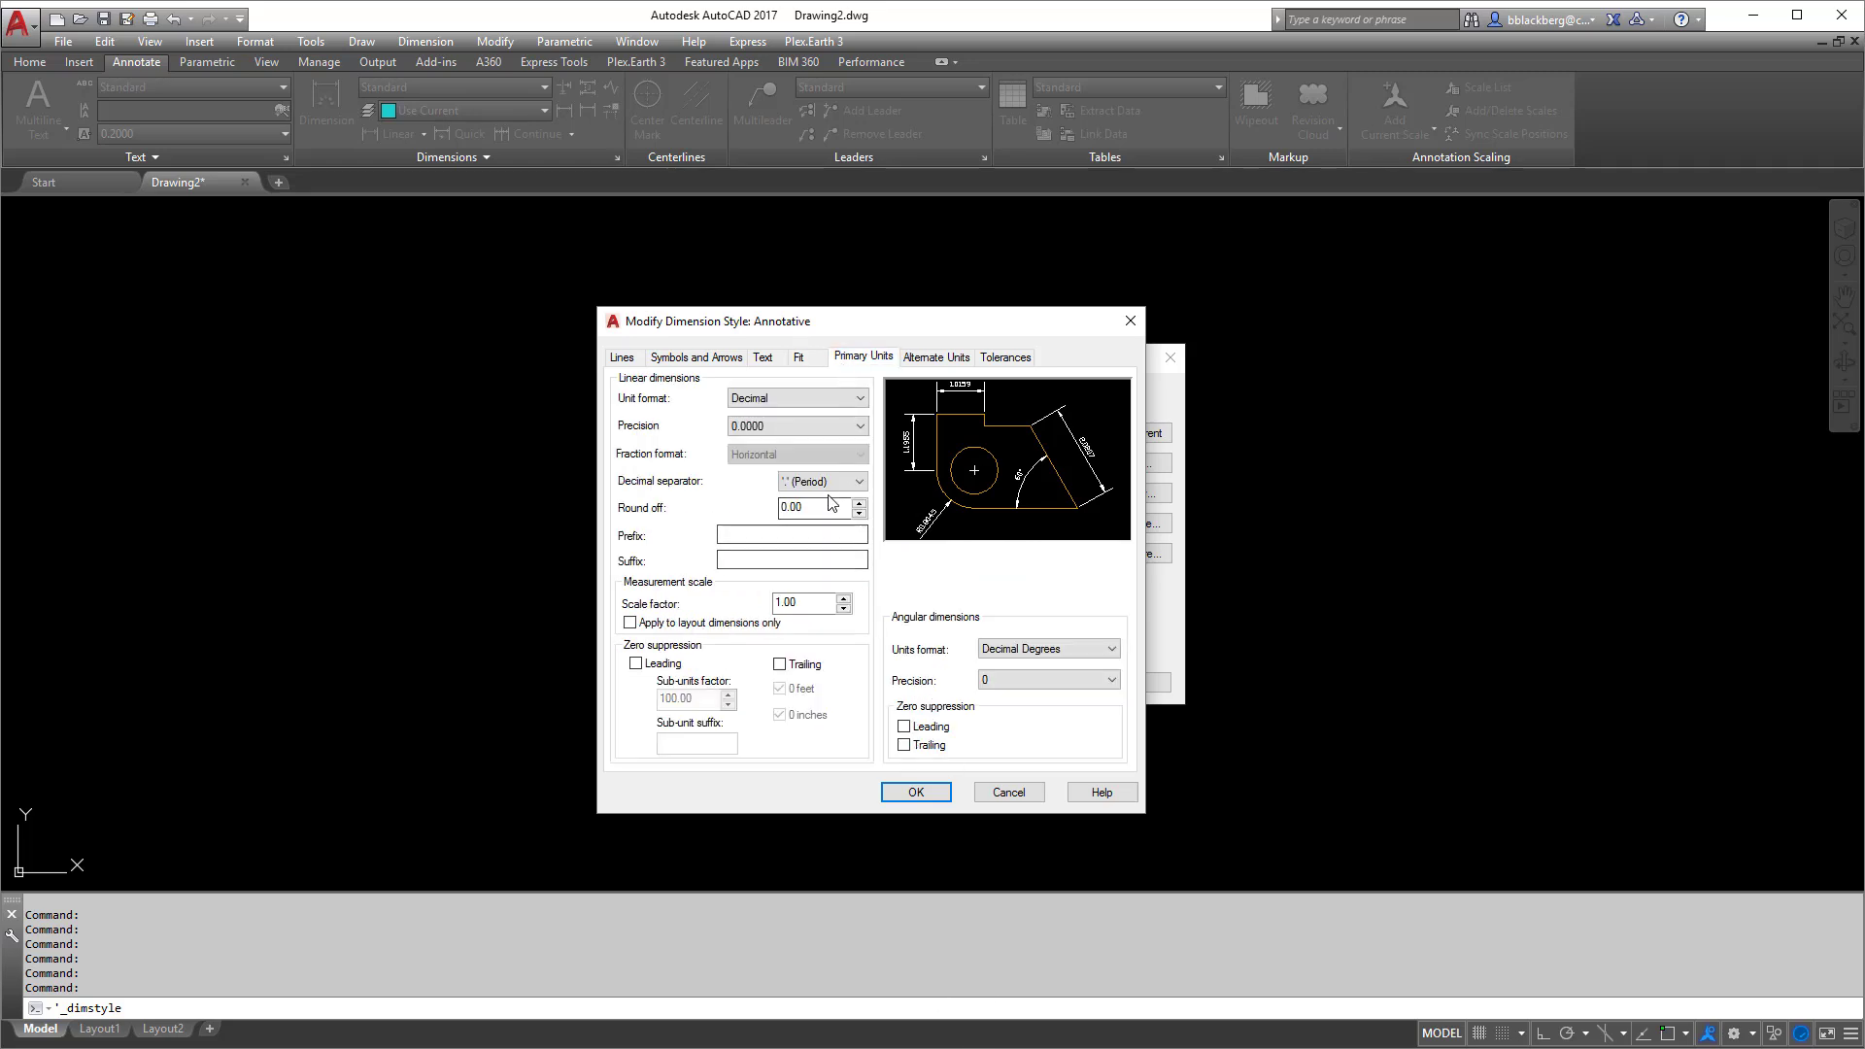
{"action": "left_click", "coordinate": [787, 400]}
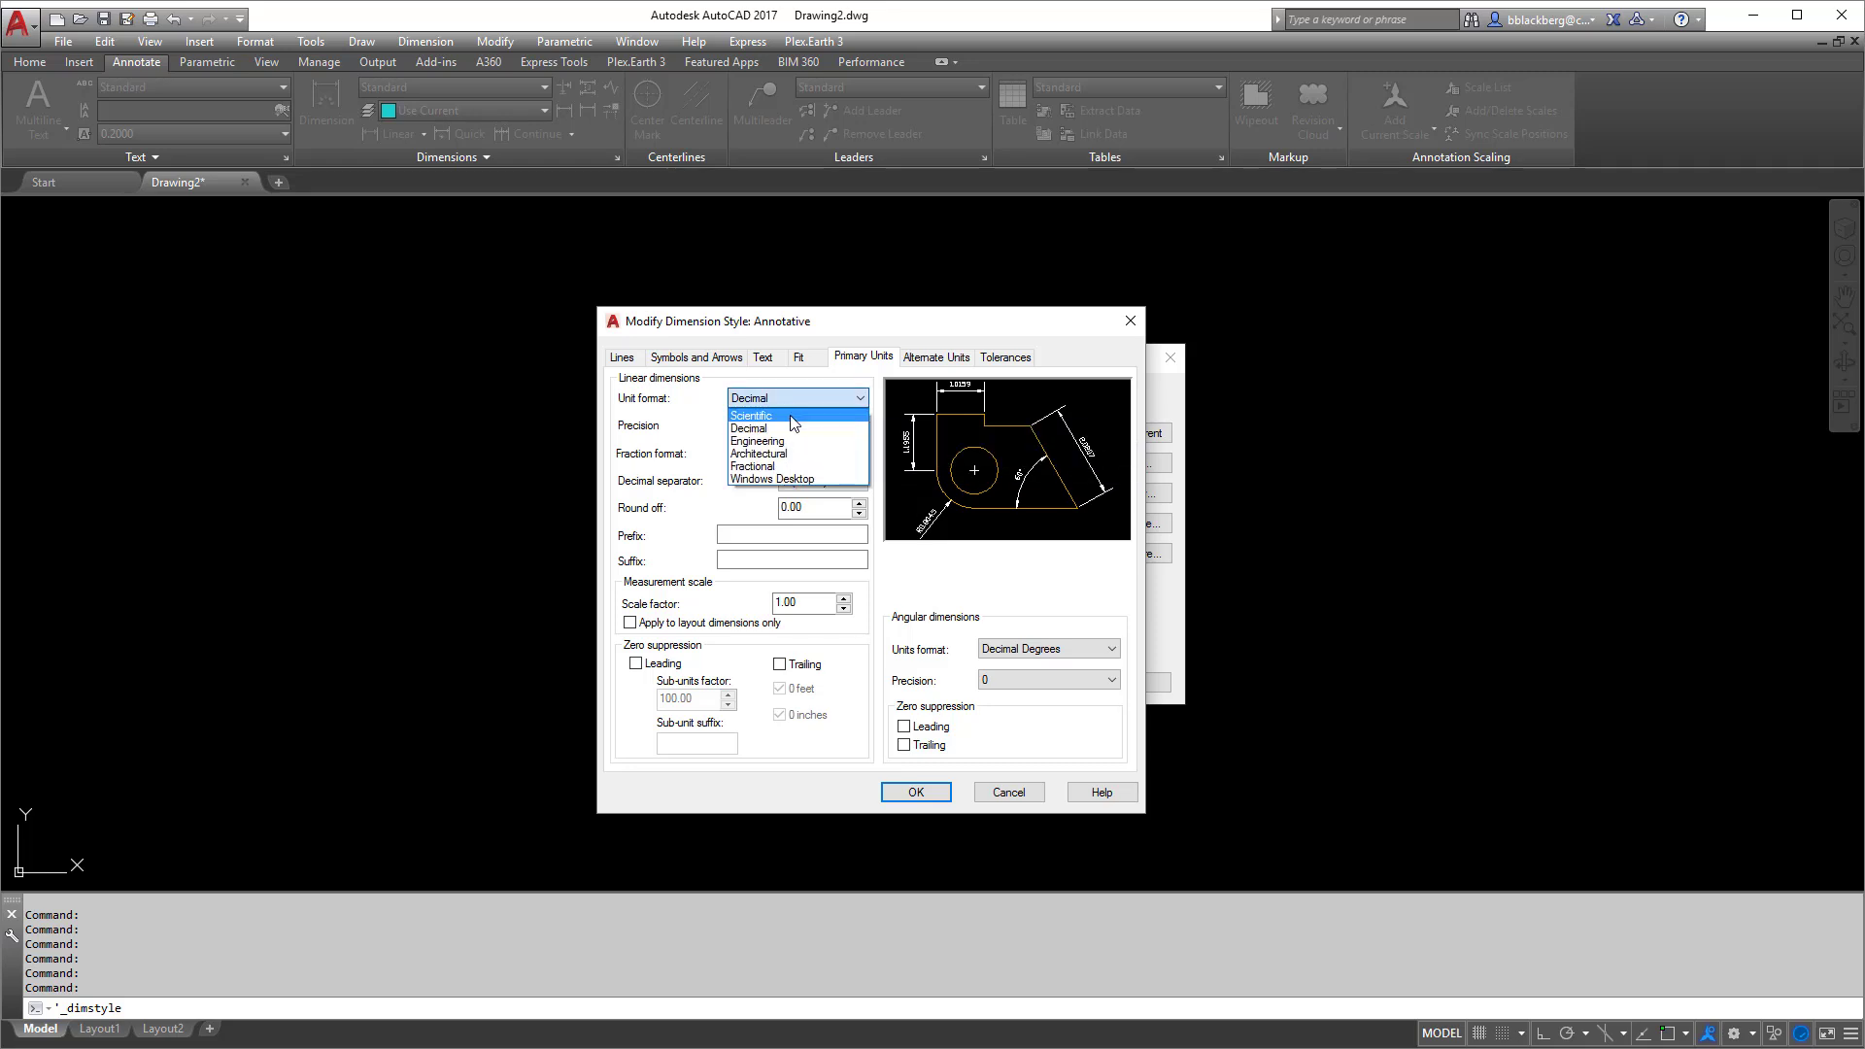
{"action": "left_click", "coordinate": [777, 453]}
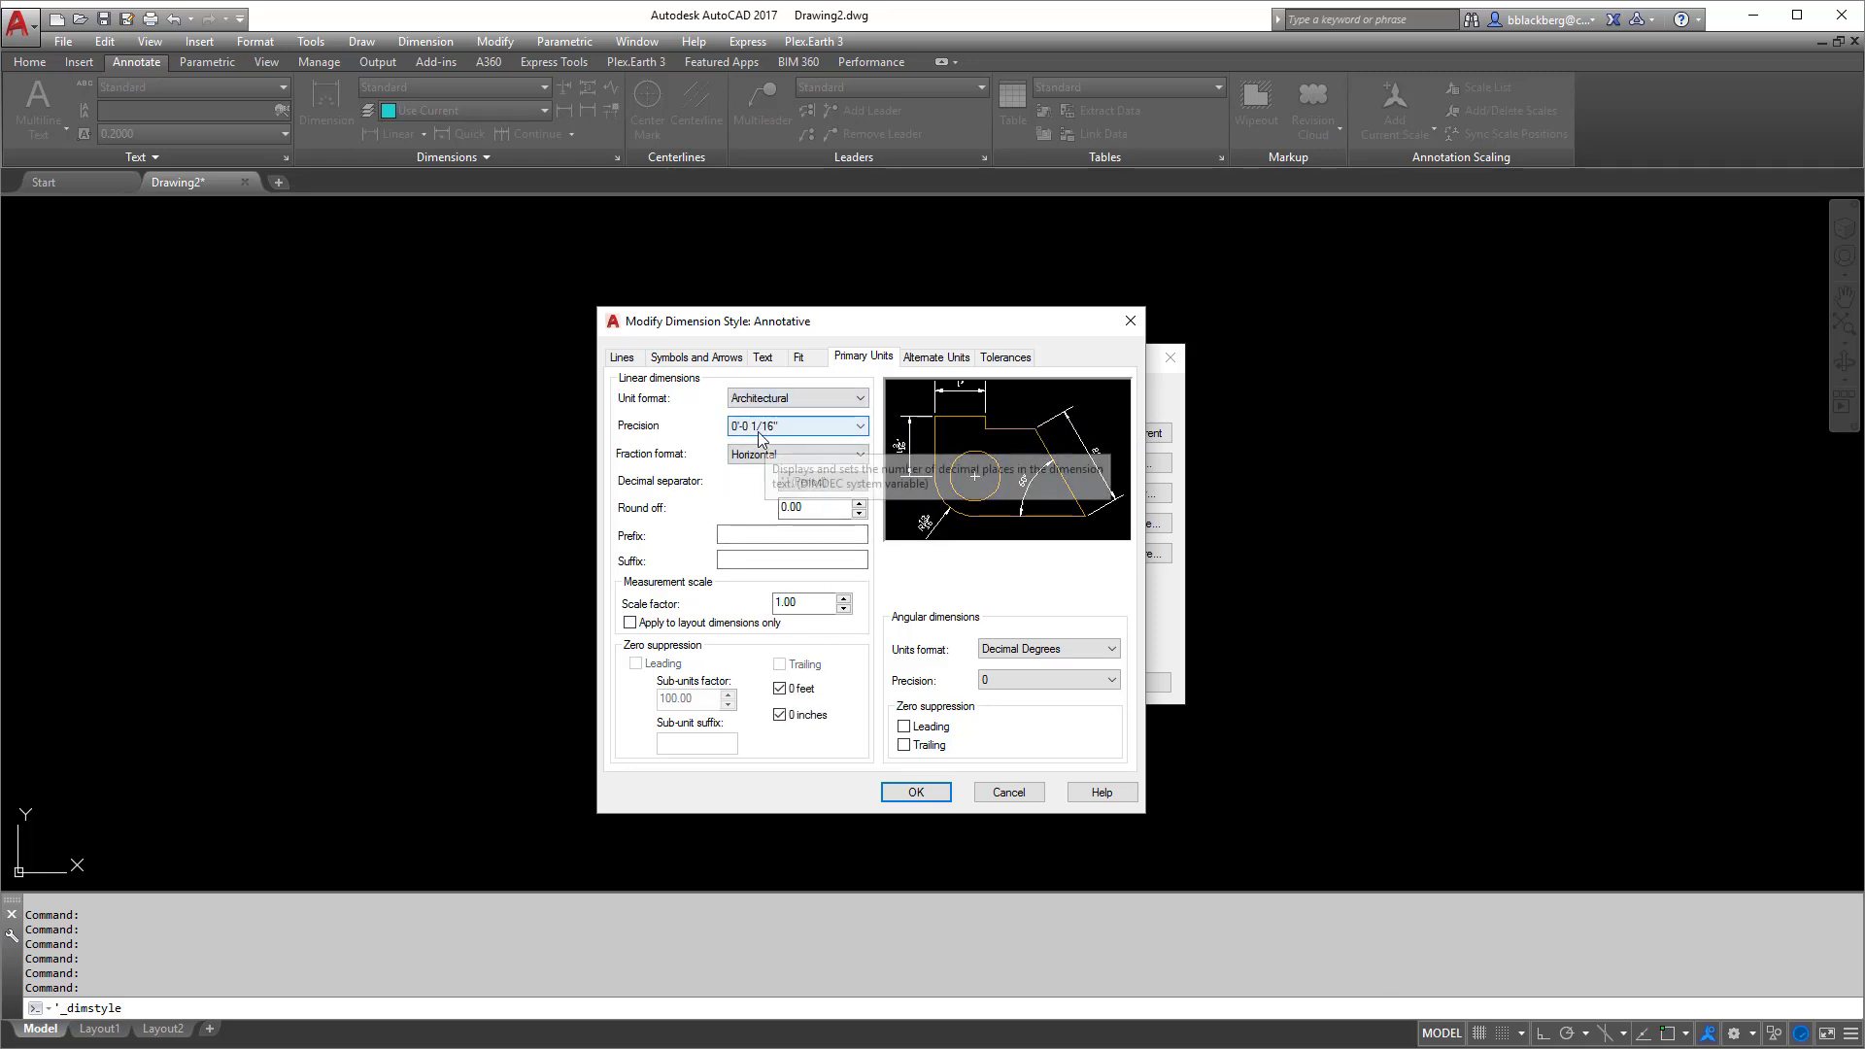
Set the linear dimensions' unit format to Decimal and add an inch mark (") as the suffix
{"action": "left_click", "coordinate": [777, 398]}
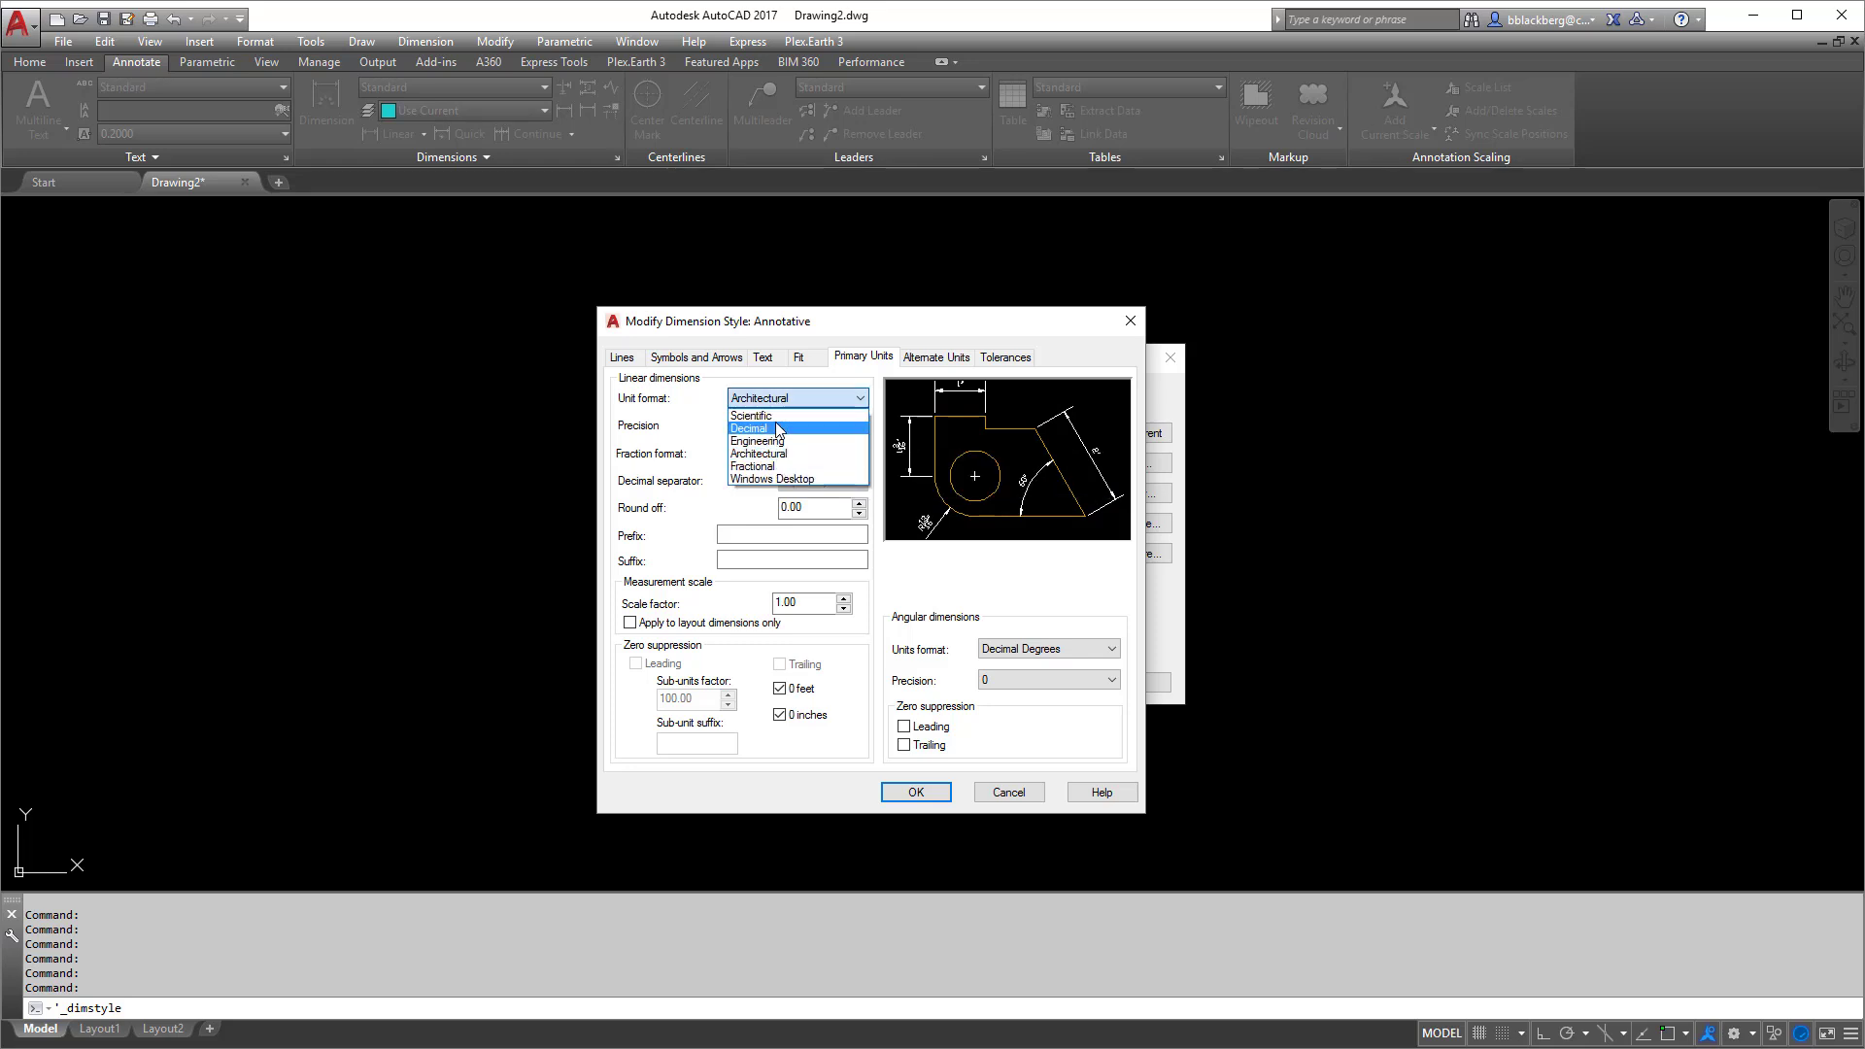
{"action": "left_click", "coordinate": [775, 422]}
{"action": "left_click", "coordinate": [779, 429]}
{"action": "left_click", "coordinate": [775, 470]}
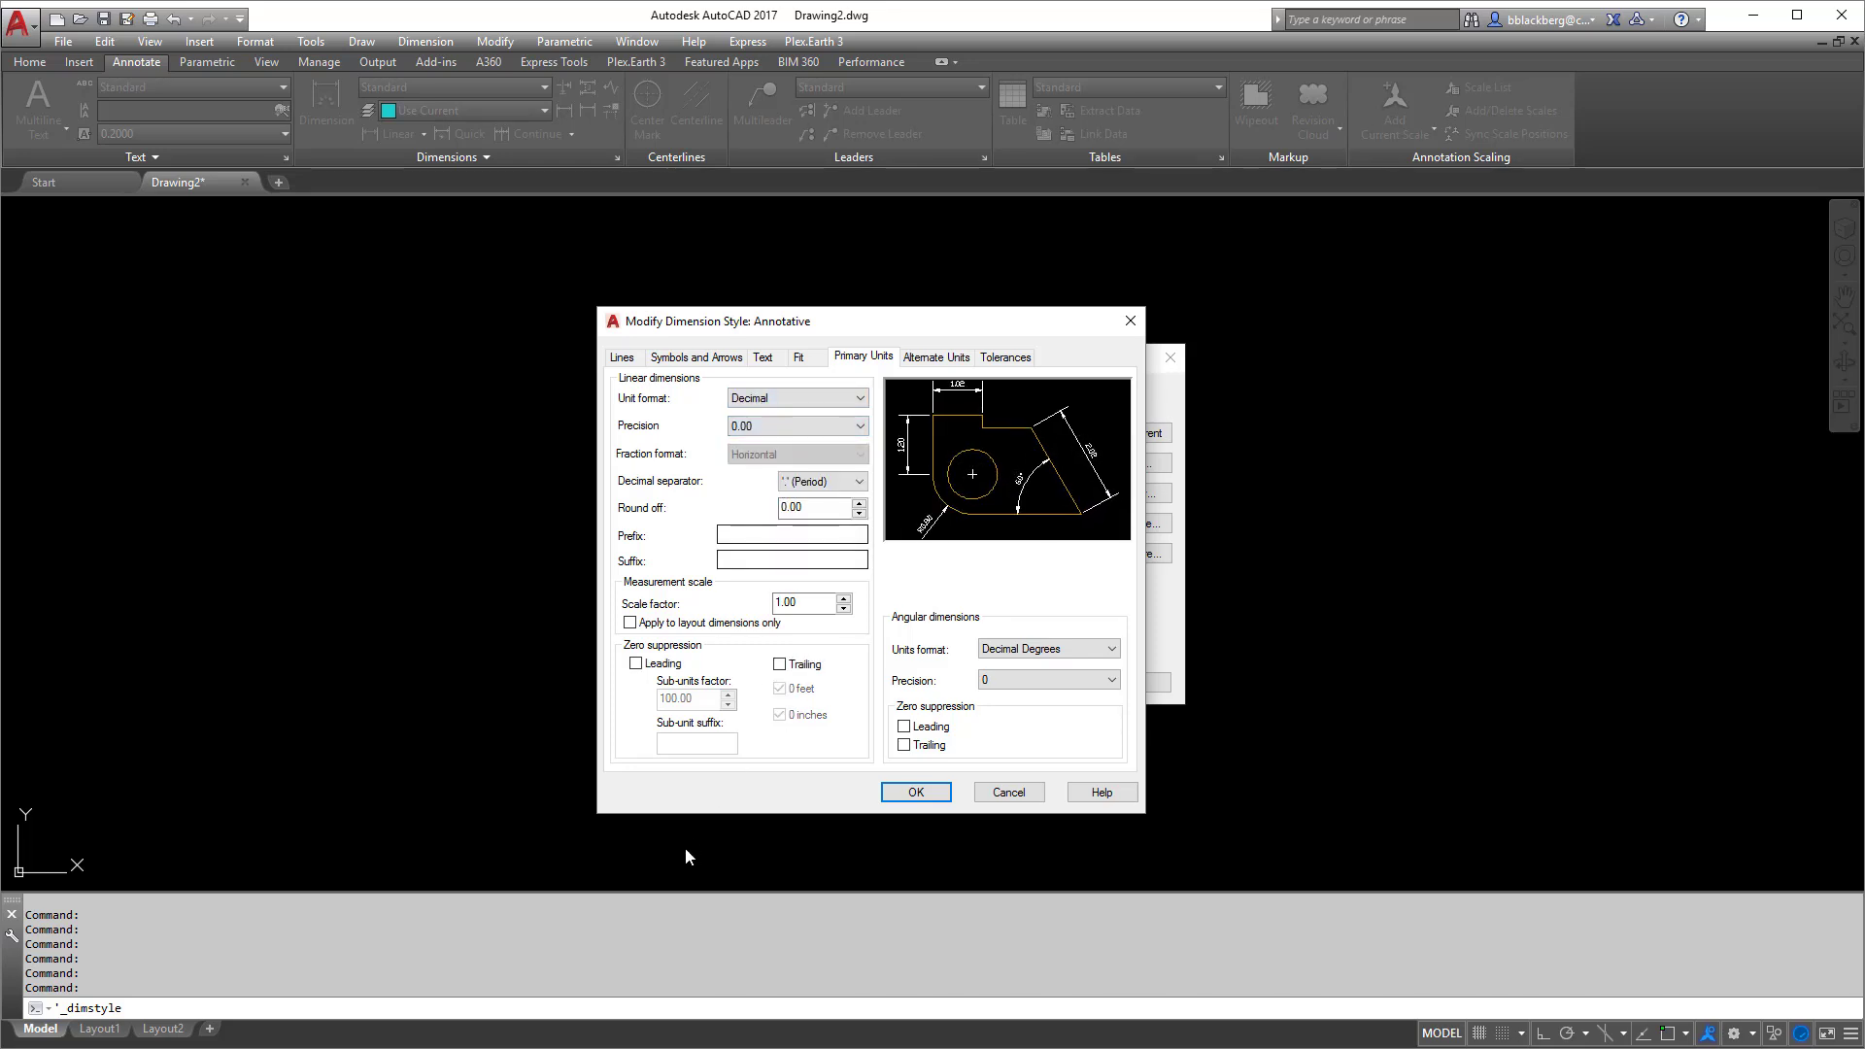
{"action": "left_click", "coordinate": [733, 561]}
{"action": "type", "text": "\""}
{"action": "left_click", "coordinate": [738, 532]}
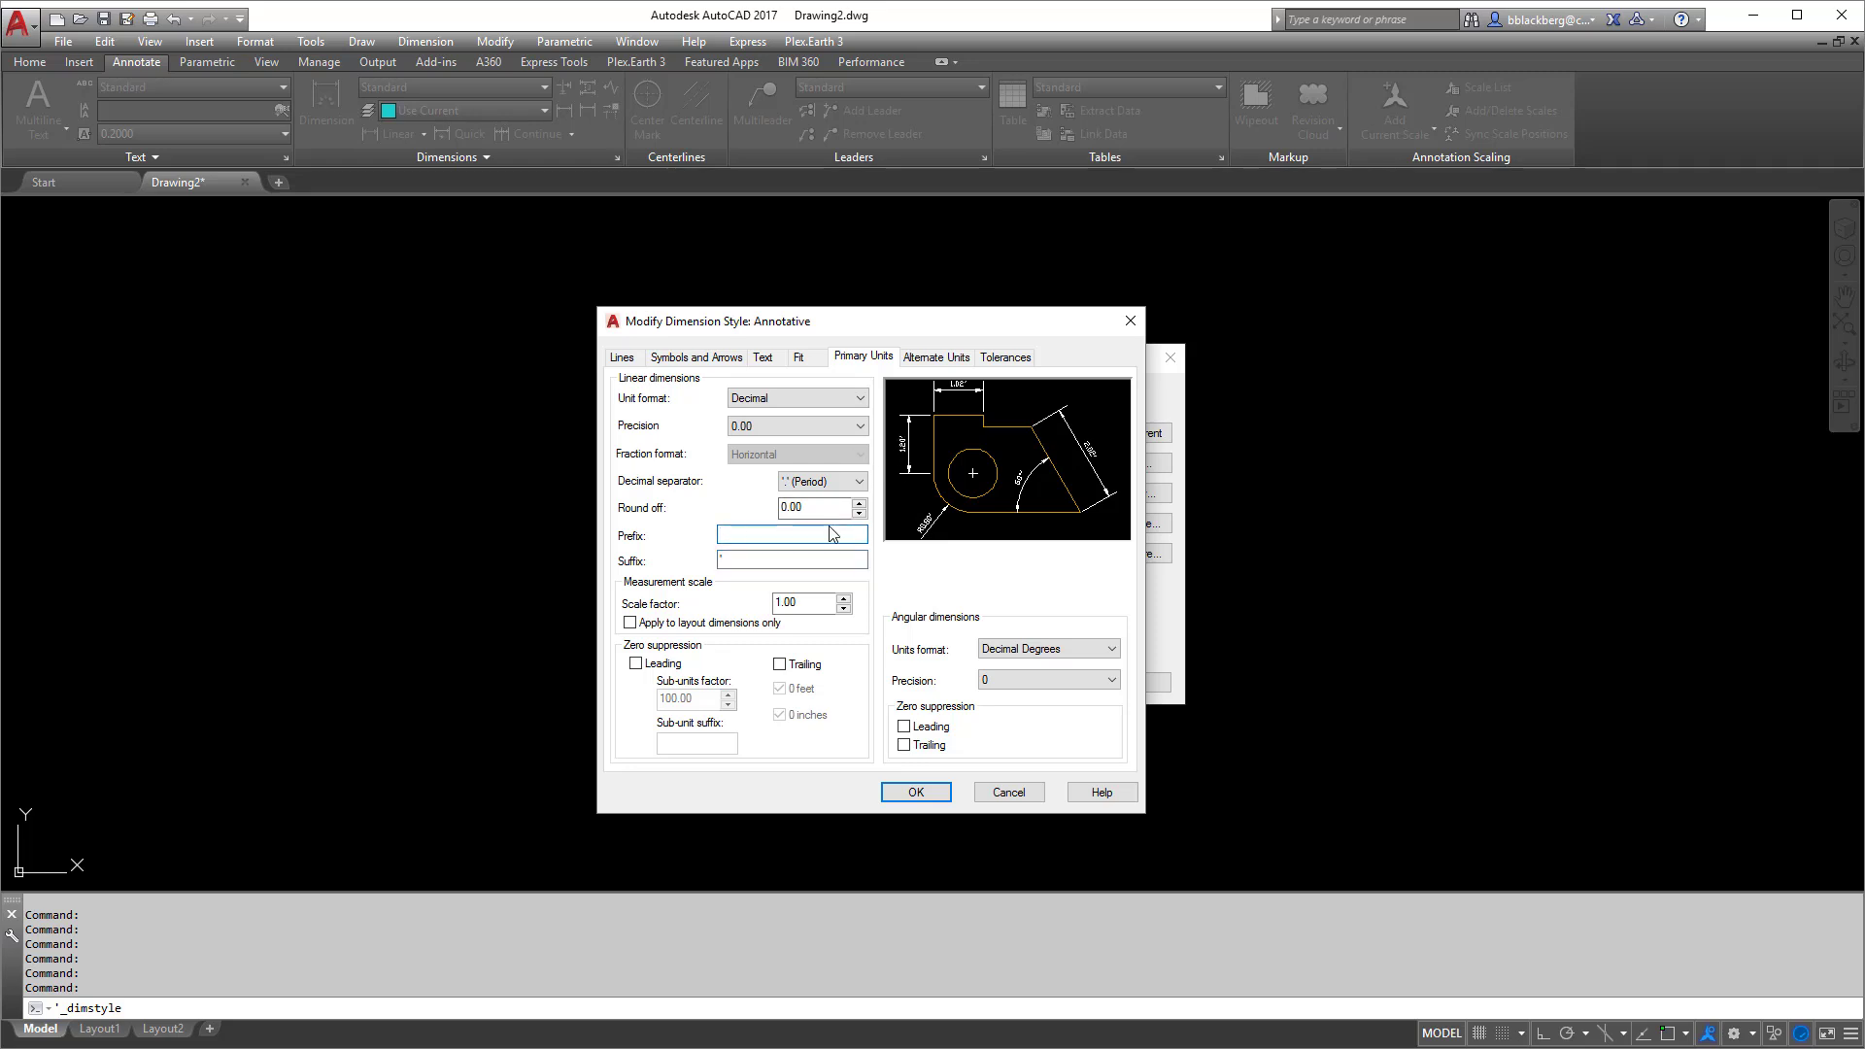
{"action": "left_click", "coordinate": [736, 559]}
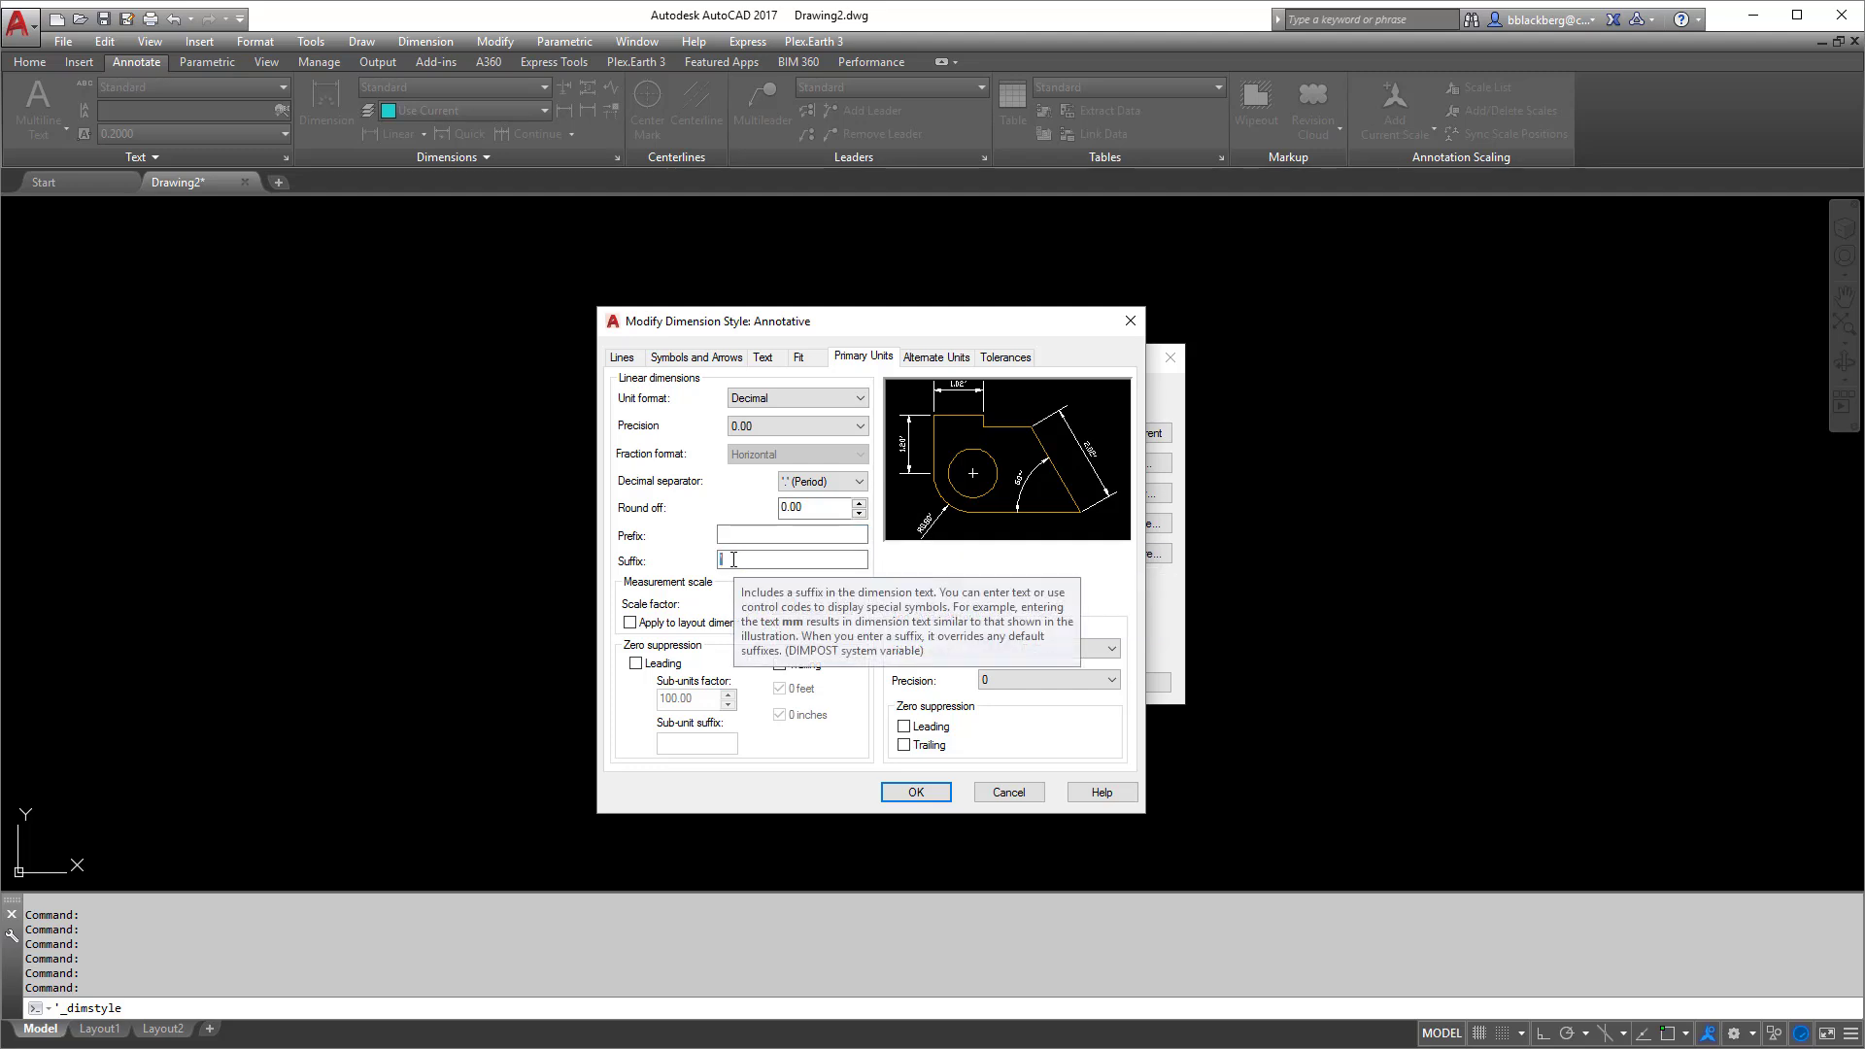
{"action": "type", "text": "'"}
Switch the linear unit format to Architectural and back to Decimal
{"action": "left_click", "coordinate": [786, 400]}
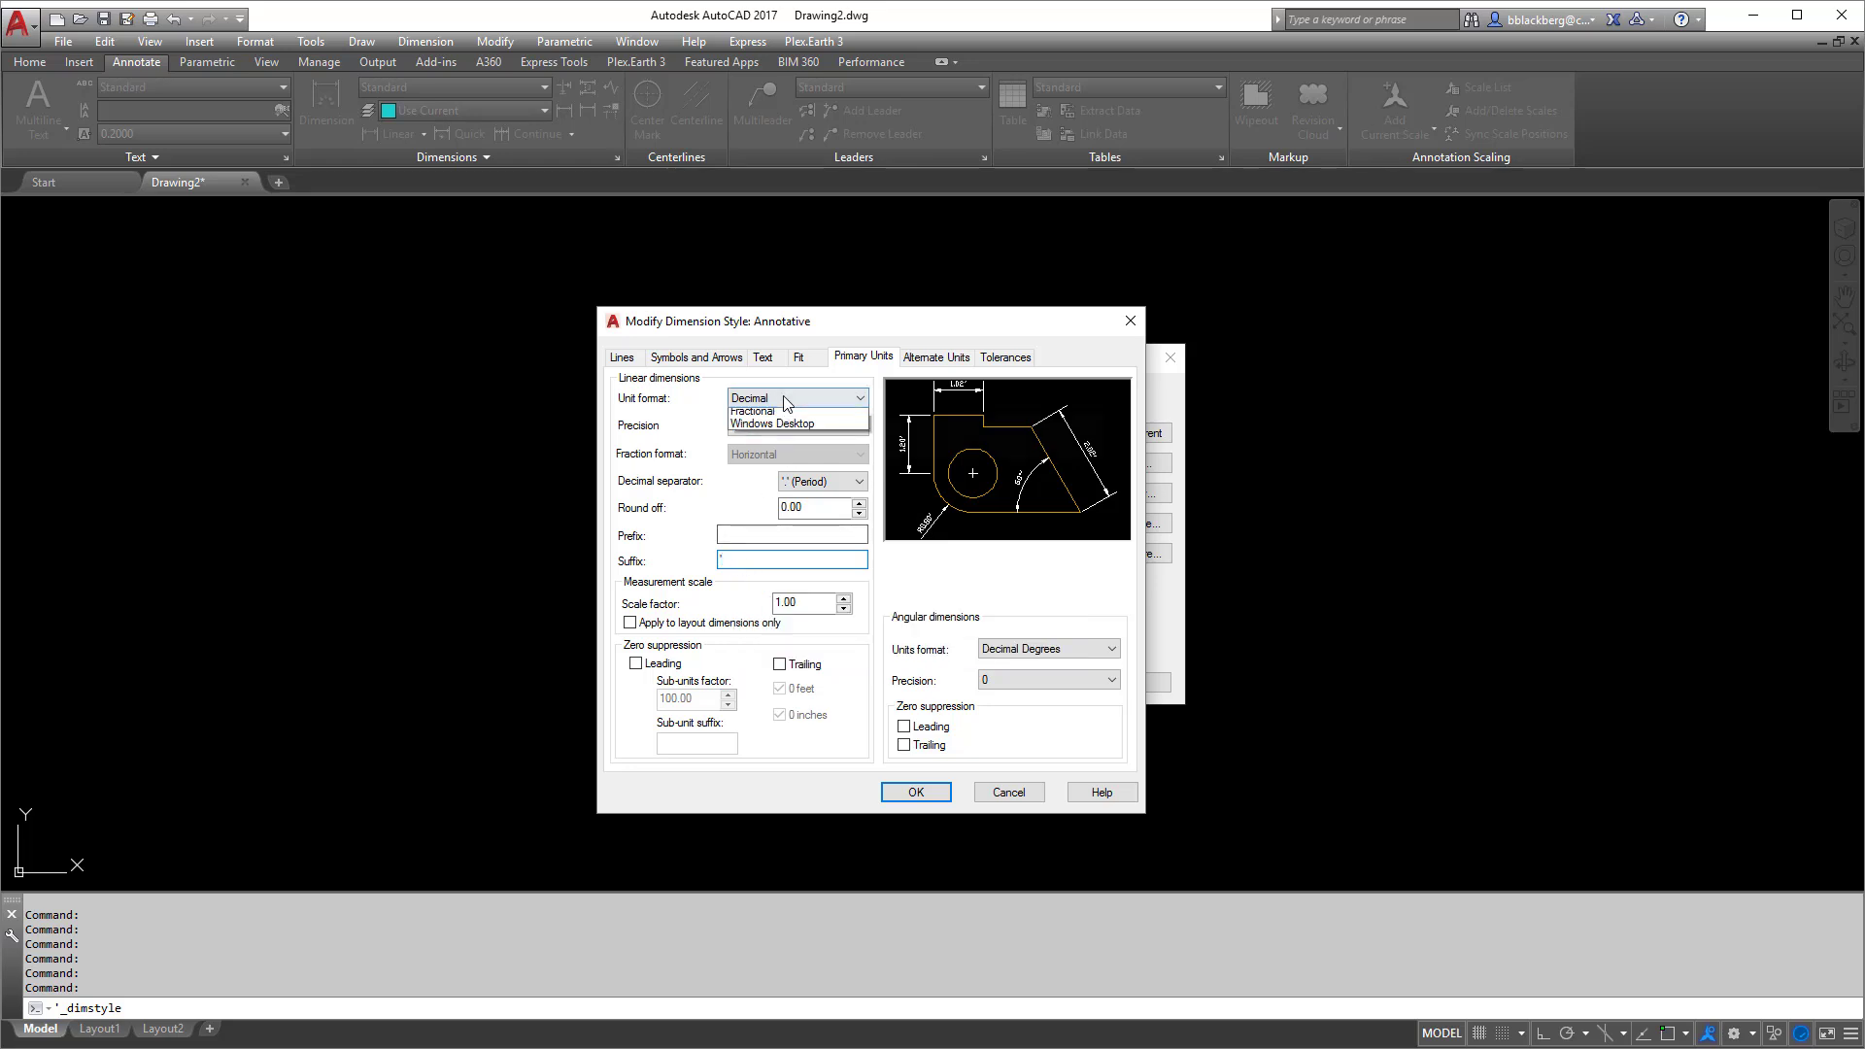
{"action": "left_click", "coordinate": [777, 454]}
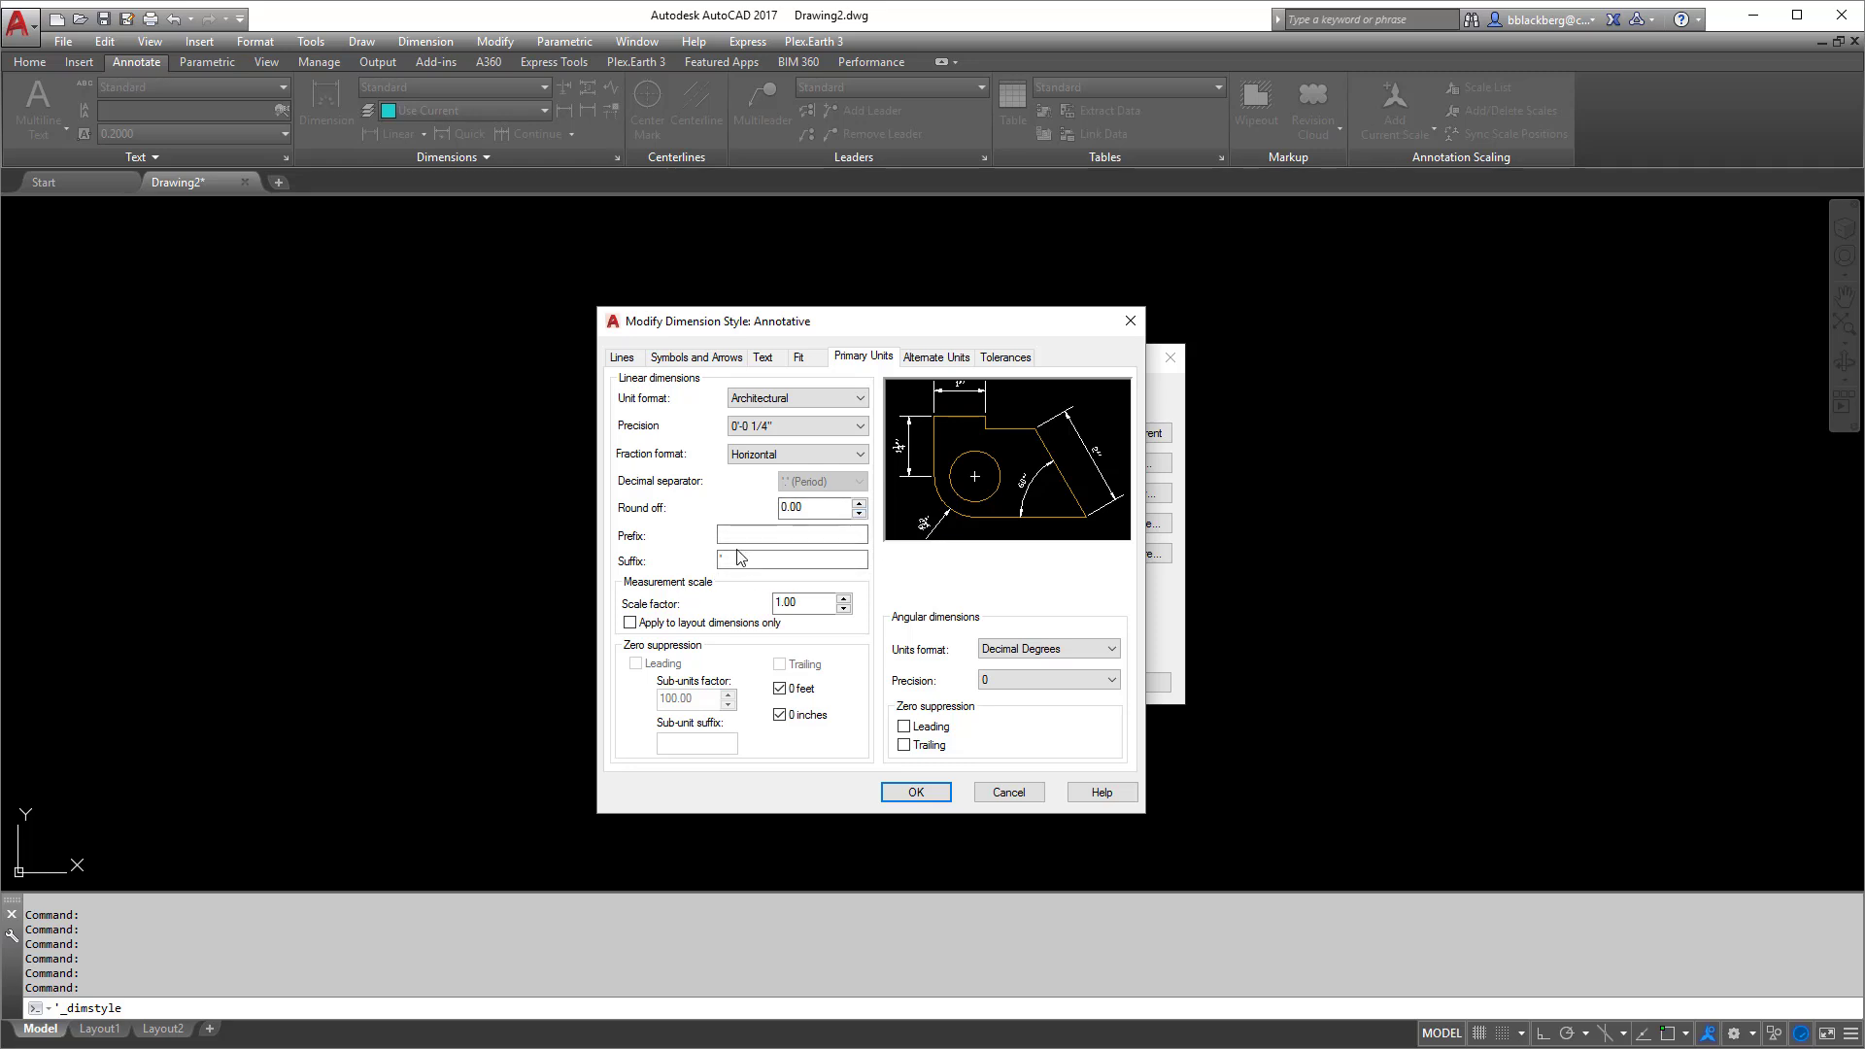
{"action": "left_click", "coordinate": [806, 398]}
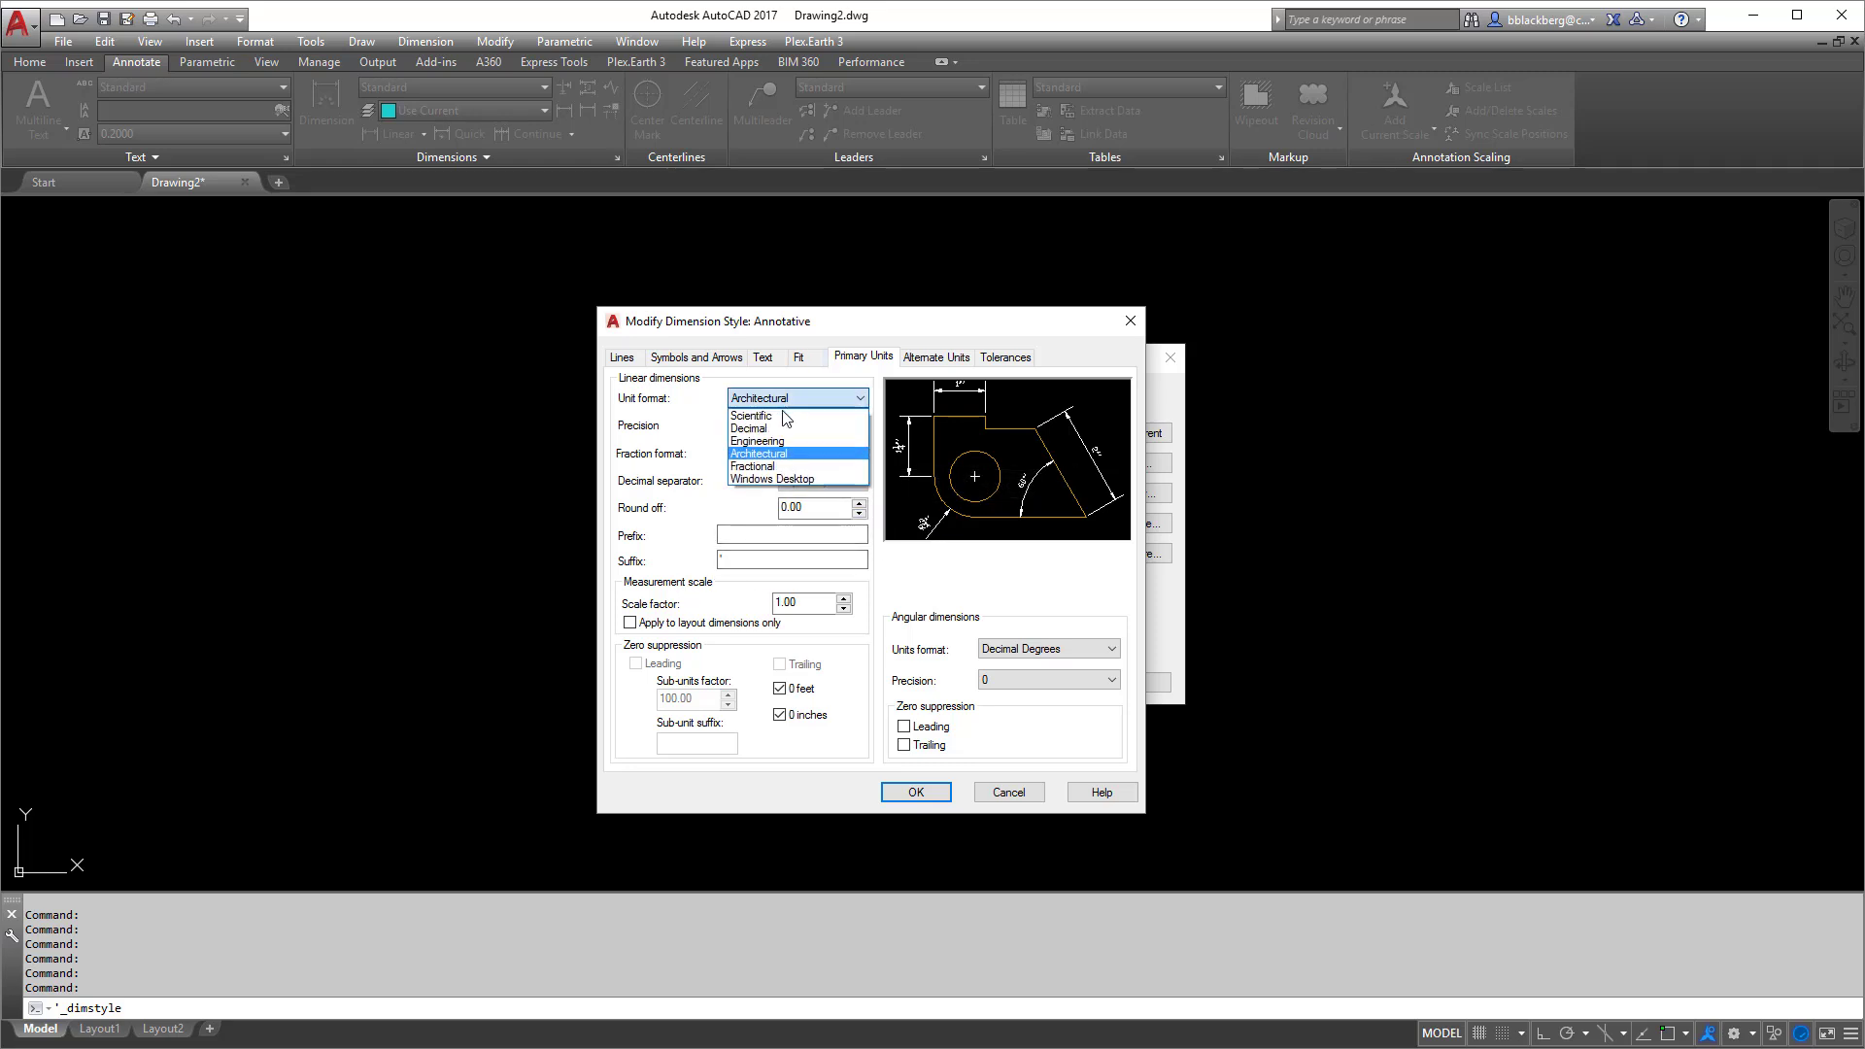
{"action": "left_click", "coordinate": [781, 429]}
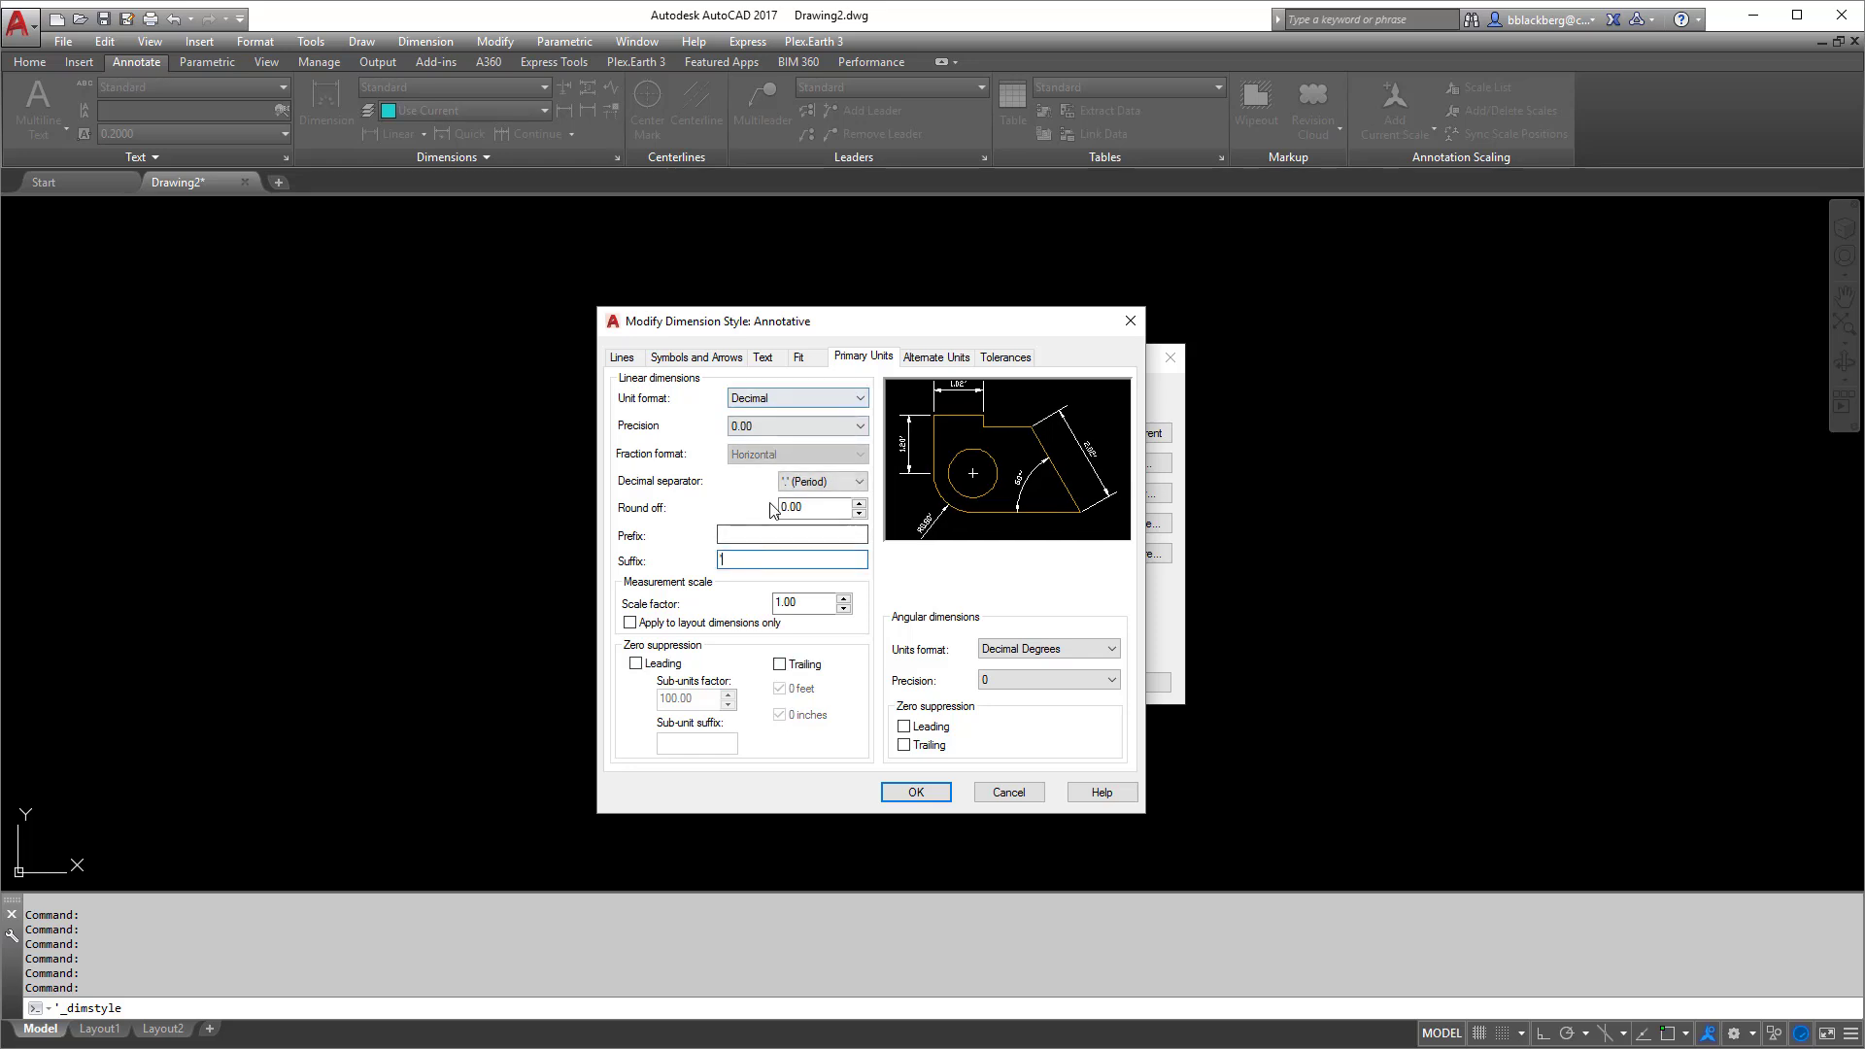
Suppress trailing zeros for both the linear and the angular dimensions
{"action": "left_click", "coordinate": [780, 664]}
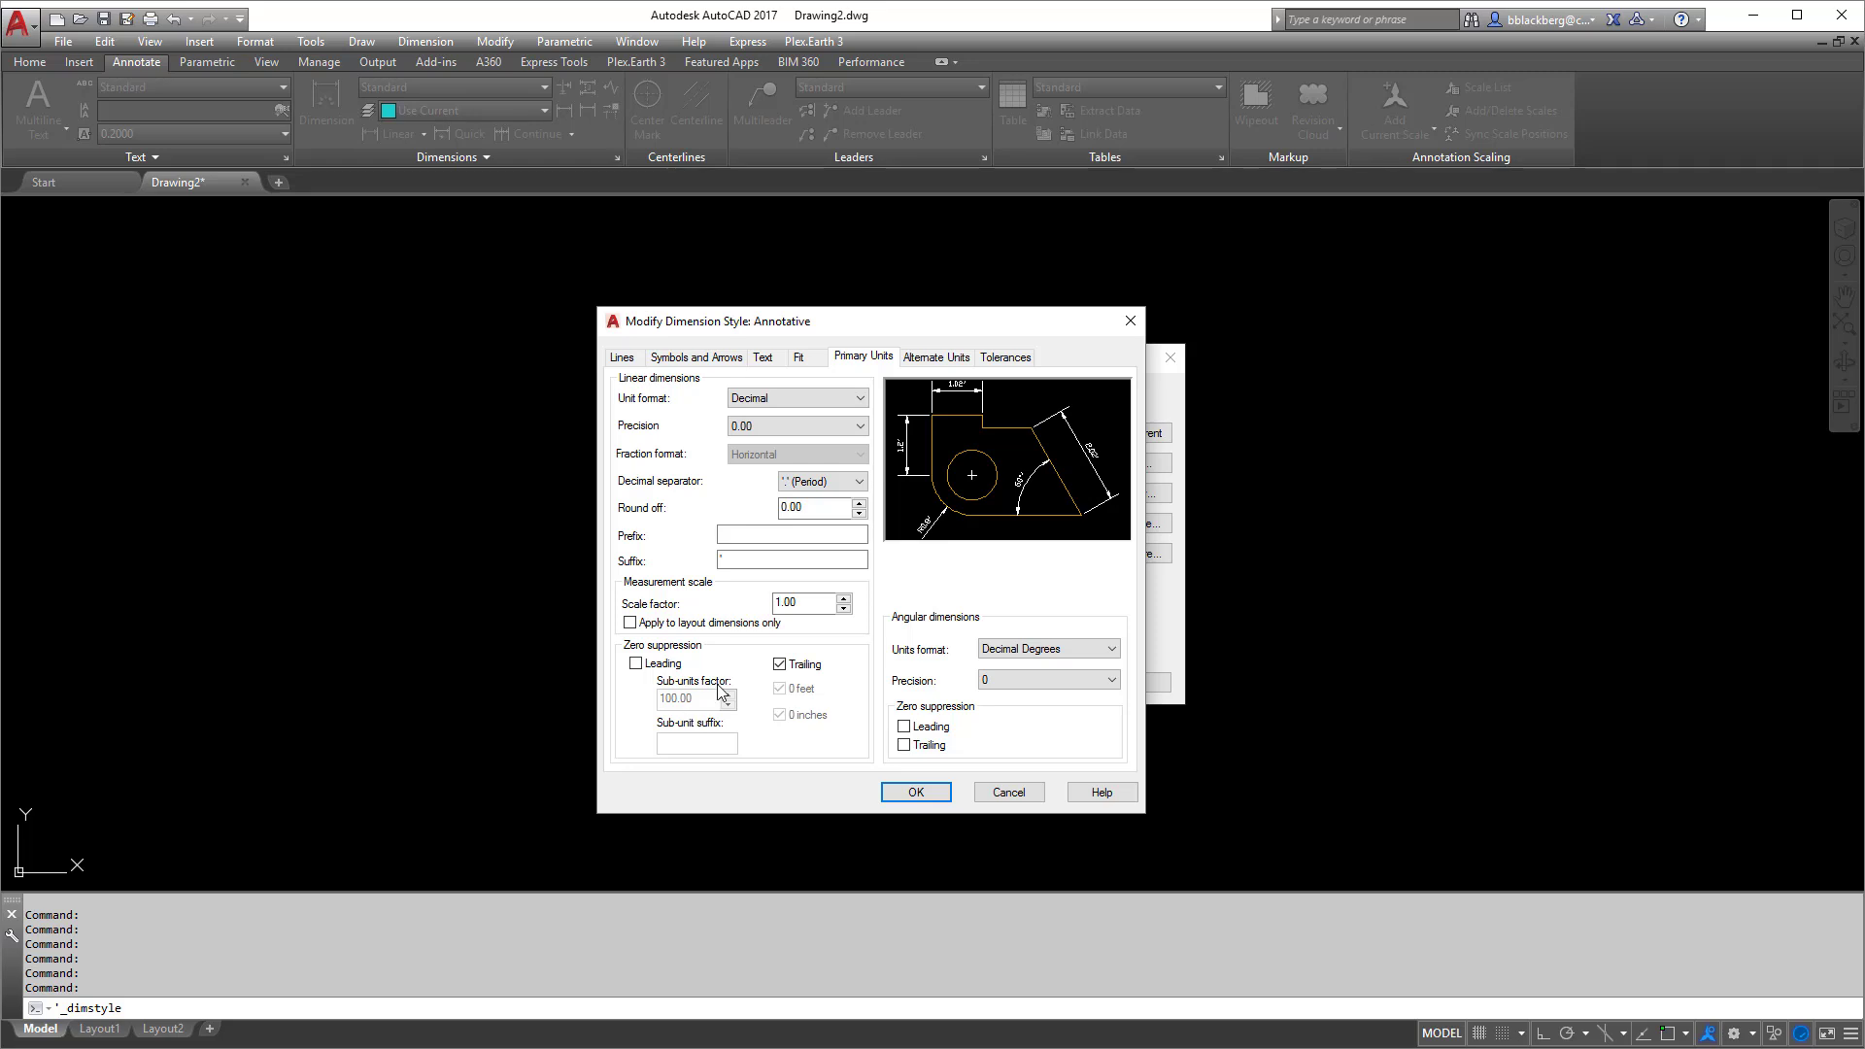
{"action": "left_click", "coordinate": [933, 746]}
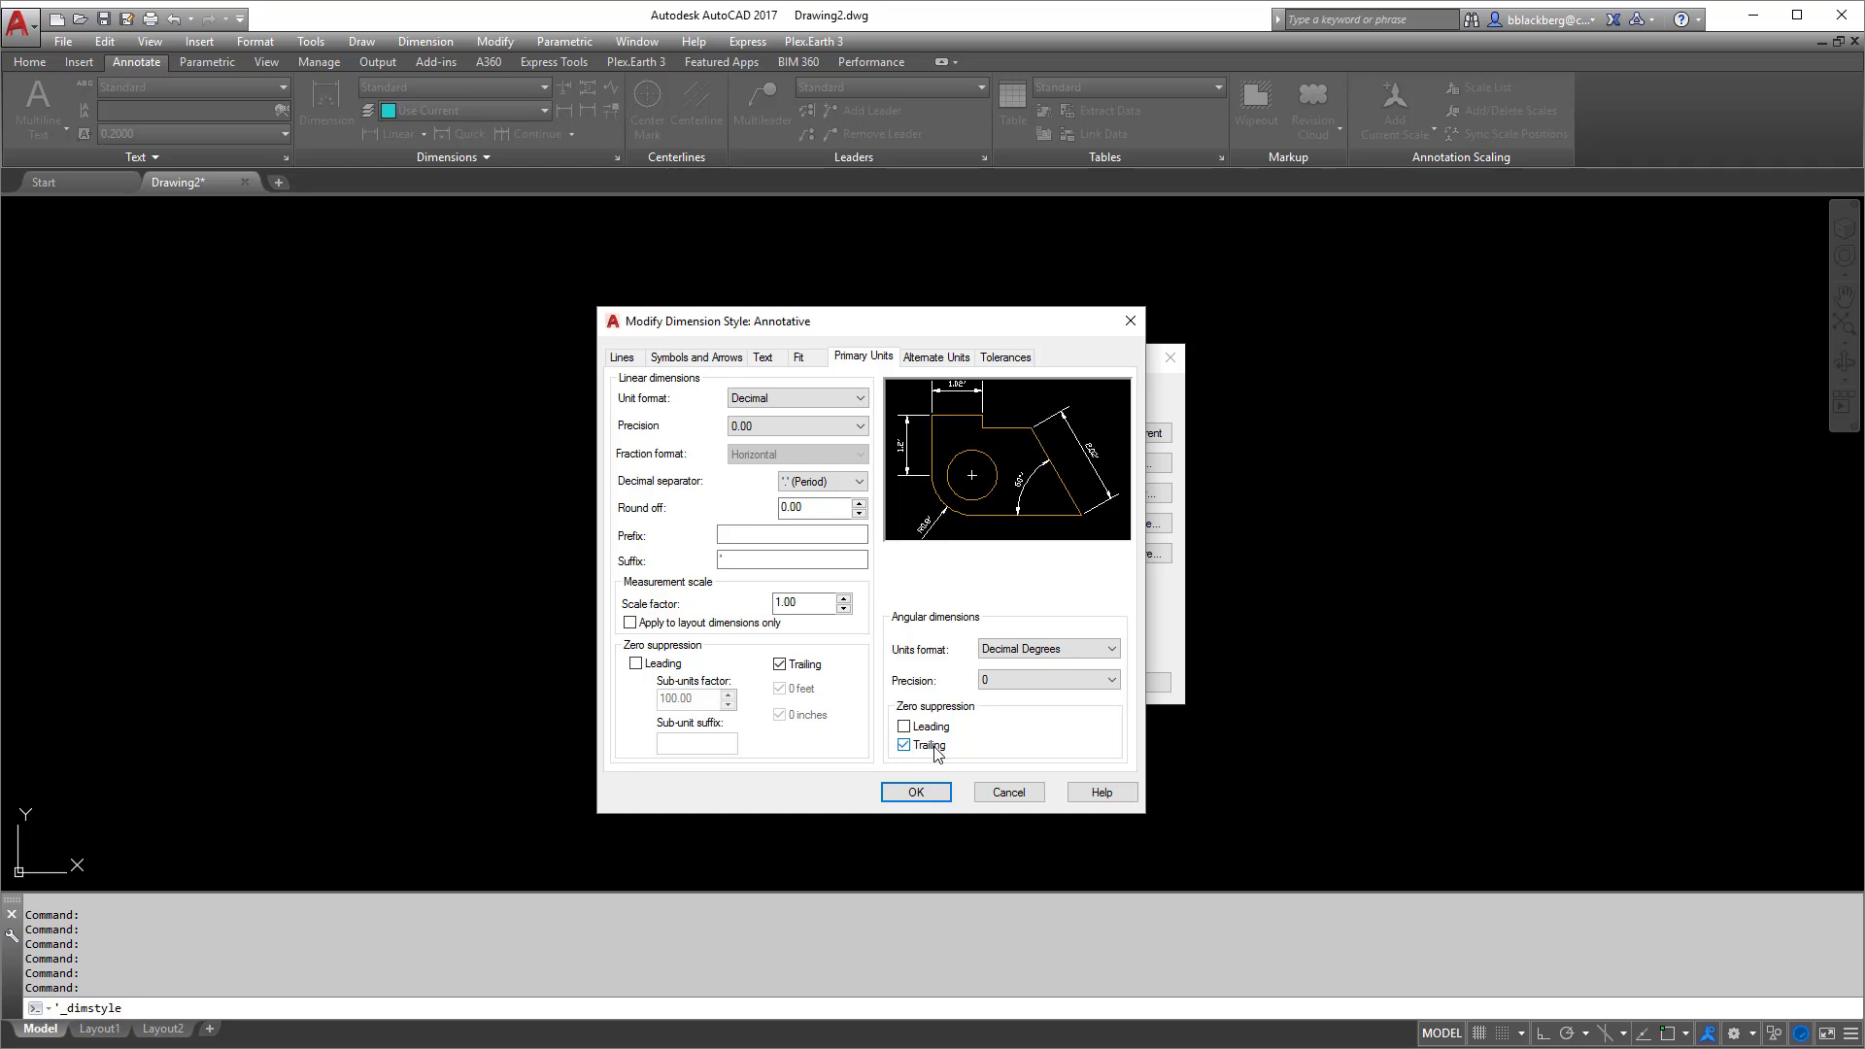
{"action": "left_click", "coordinate": [904, 745]}
Review the style's alternate units, tolerances and line settings, save the modified style and close the Dimension Style Manager
{"action": "left_click", "coordinate": [930, 367]}
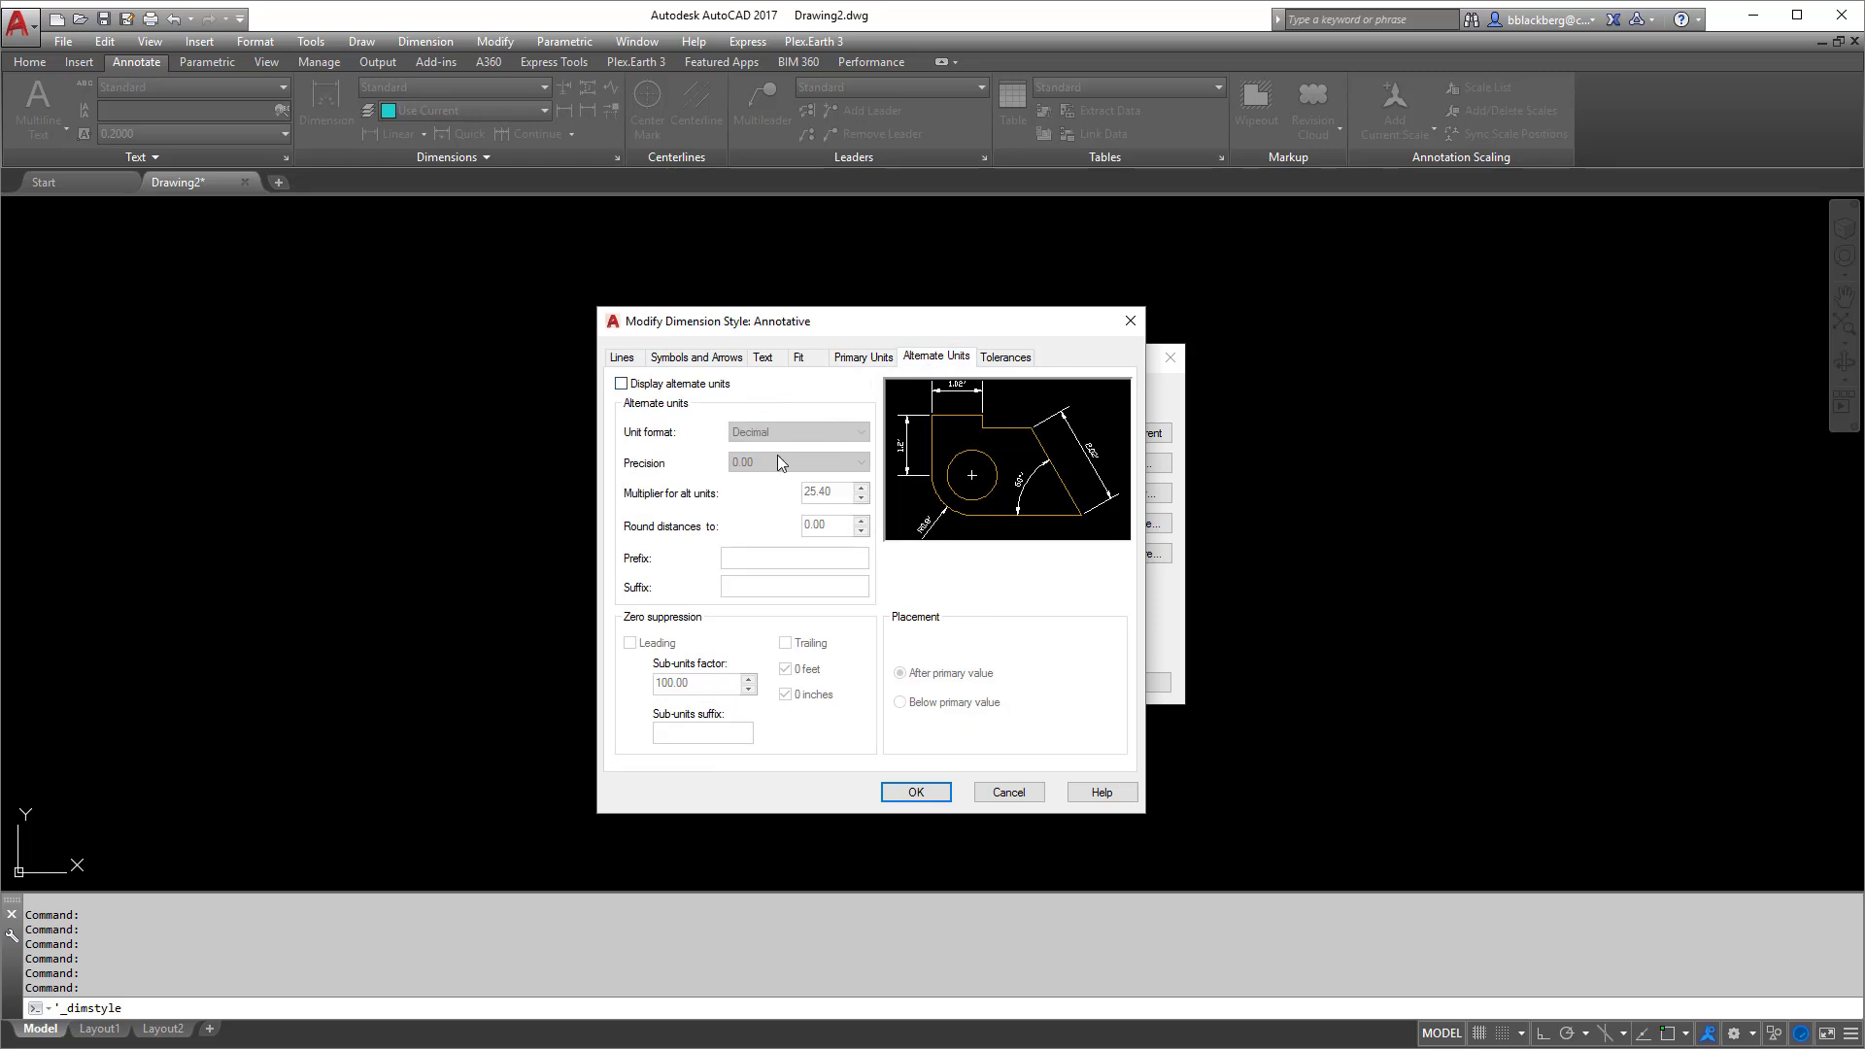
{"action": "left_click", "coordinate": [994, 361]}
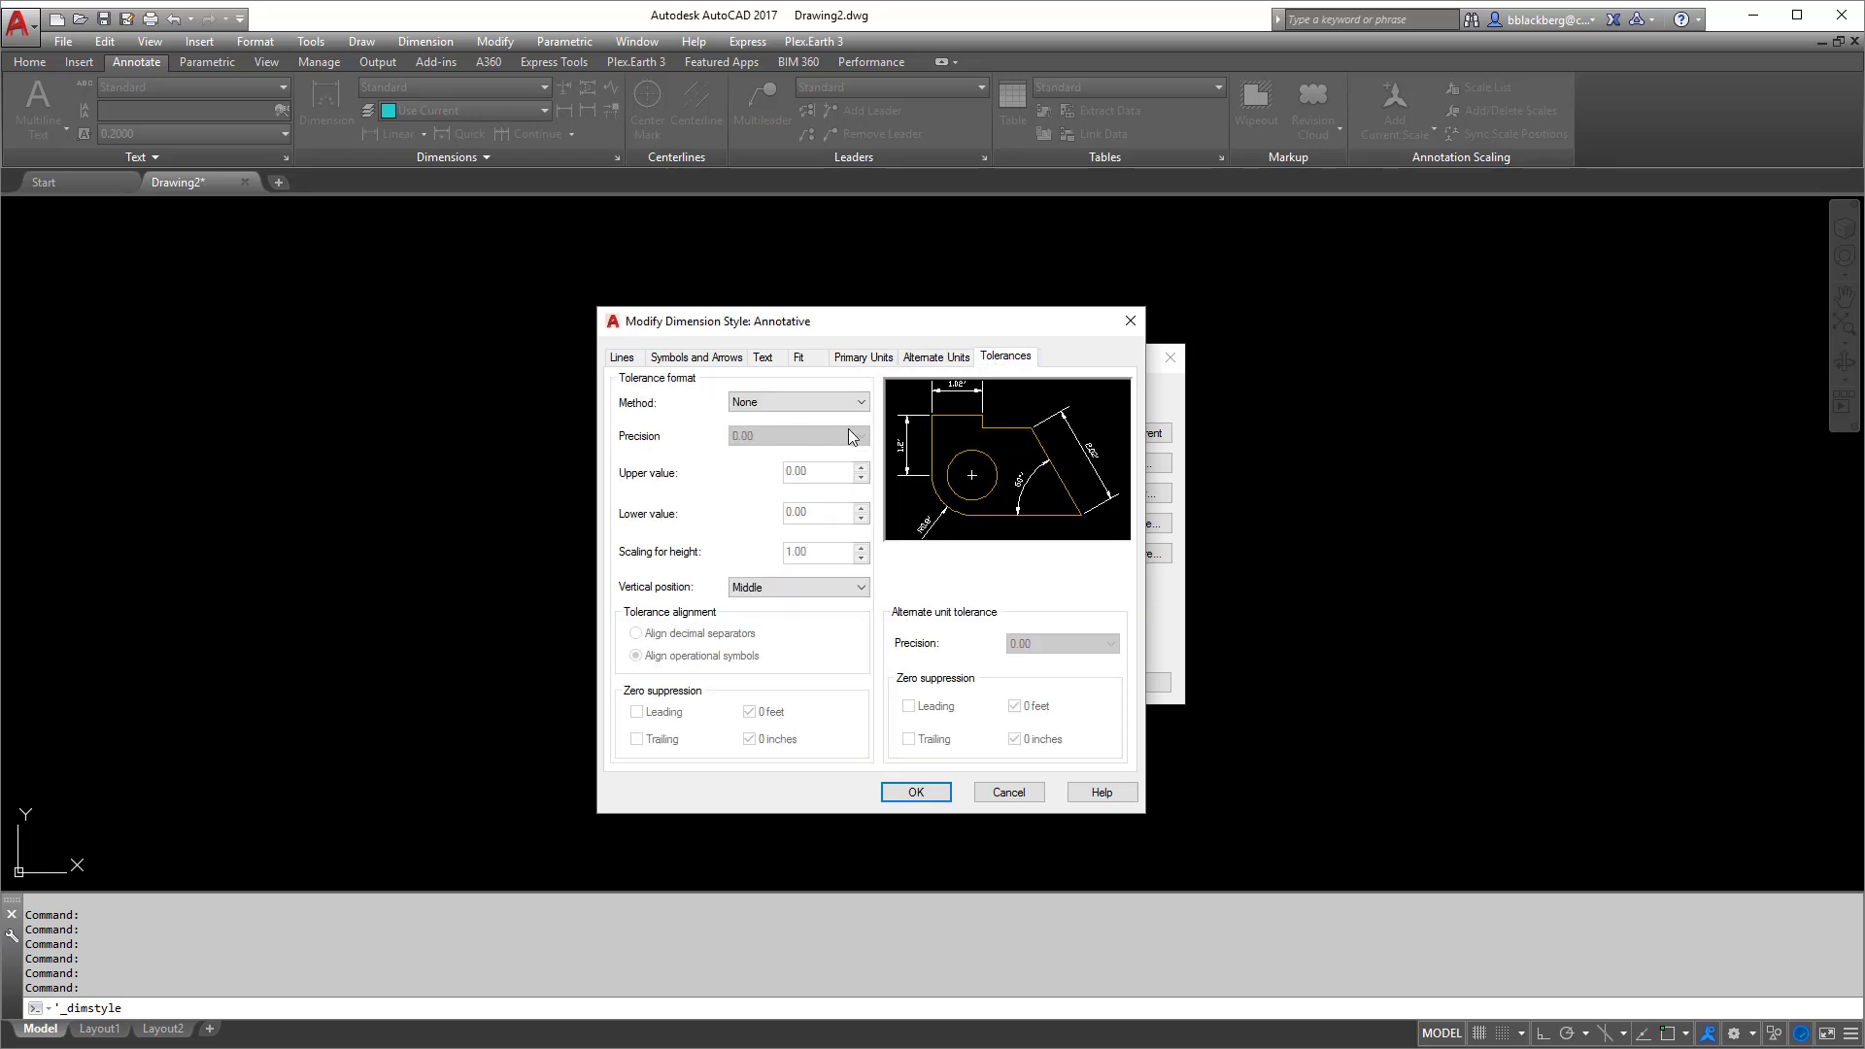
{"action": "left_click", "coordinate": [930, 363]}
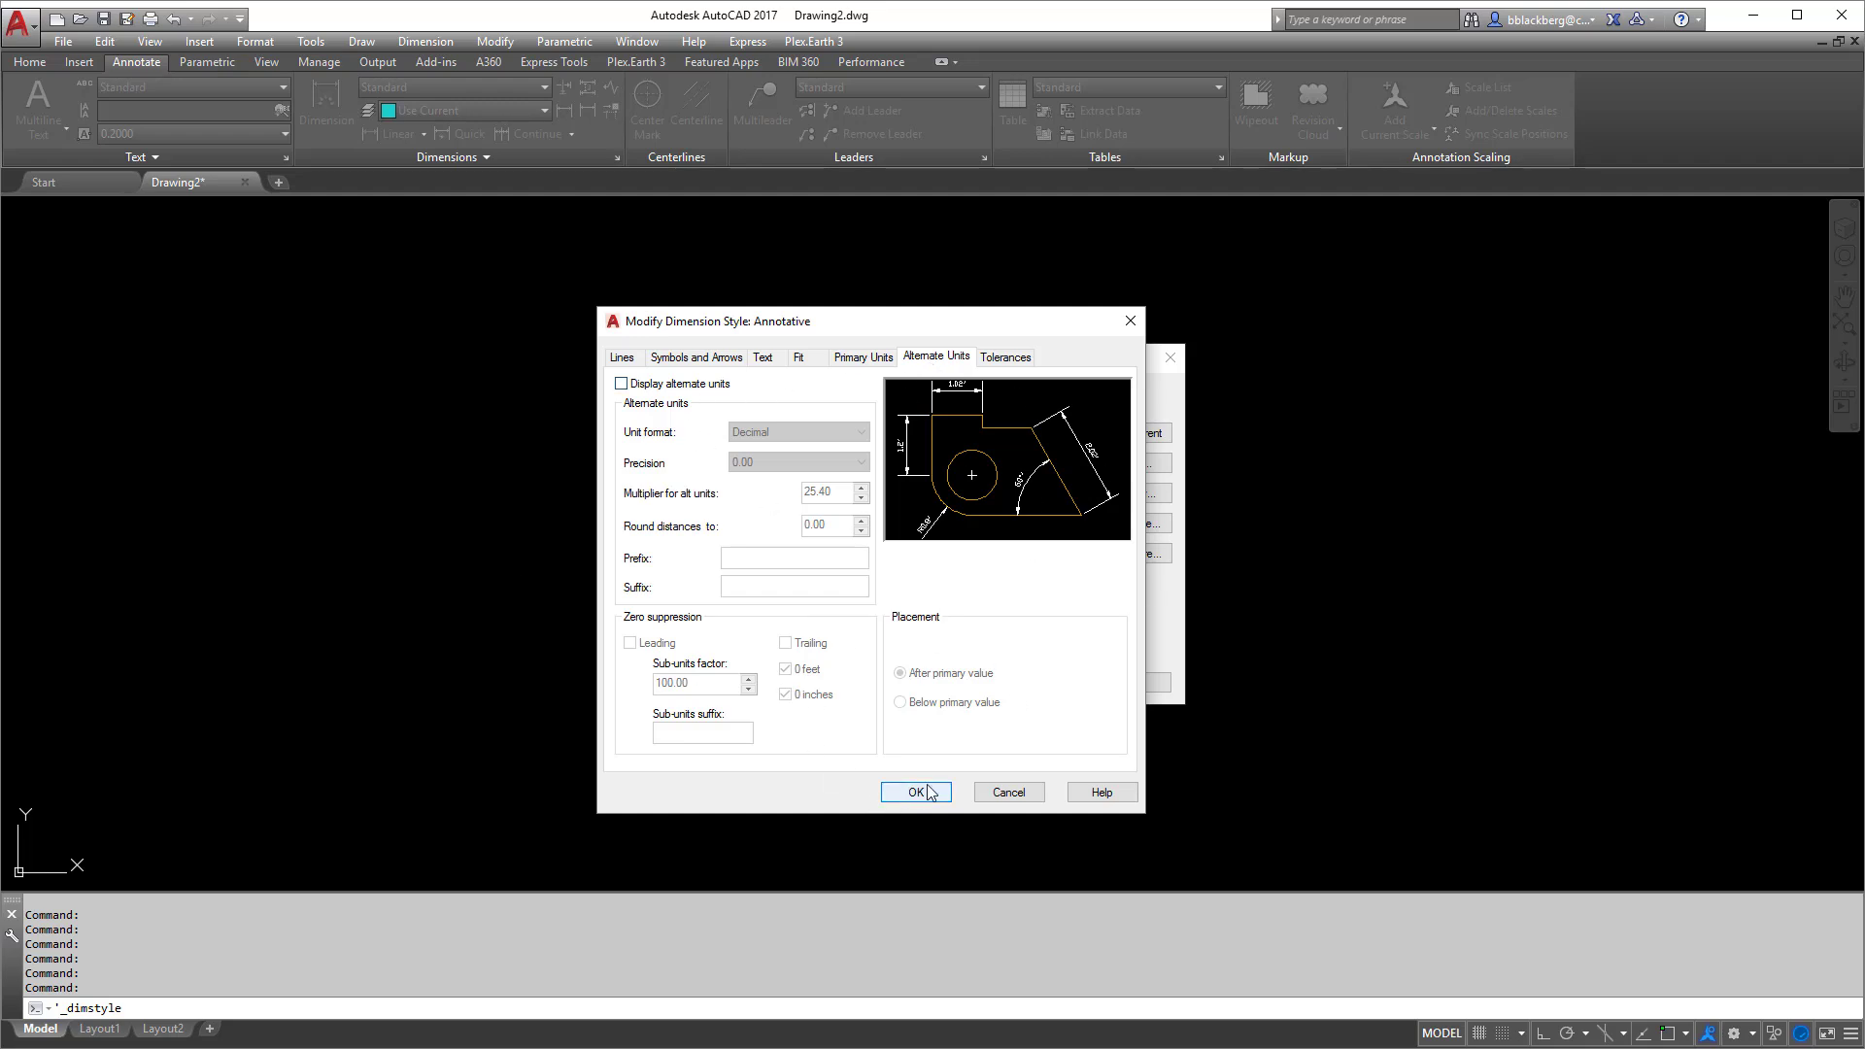
{"action": "left_click", "coordinate": [626, 361]}
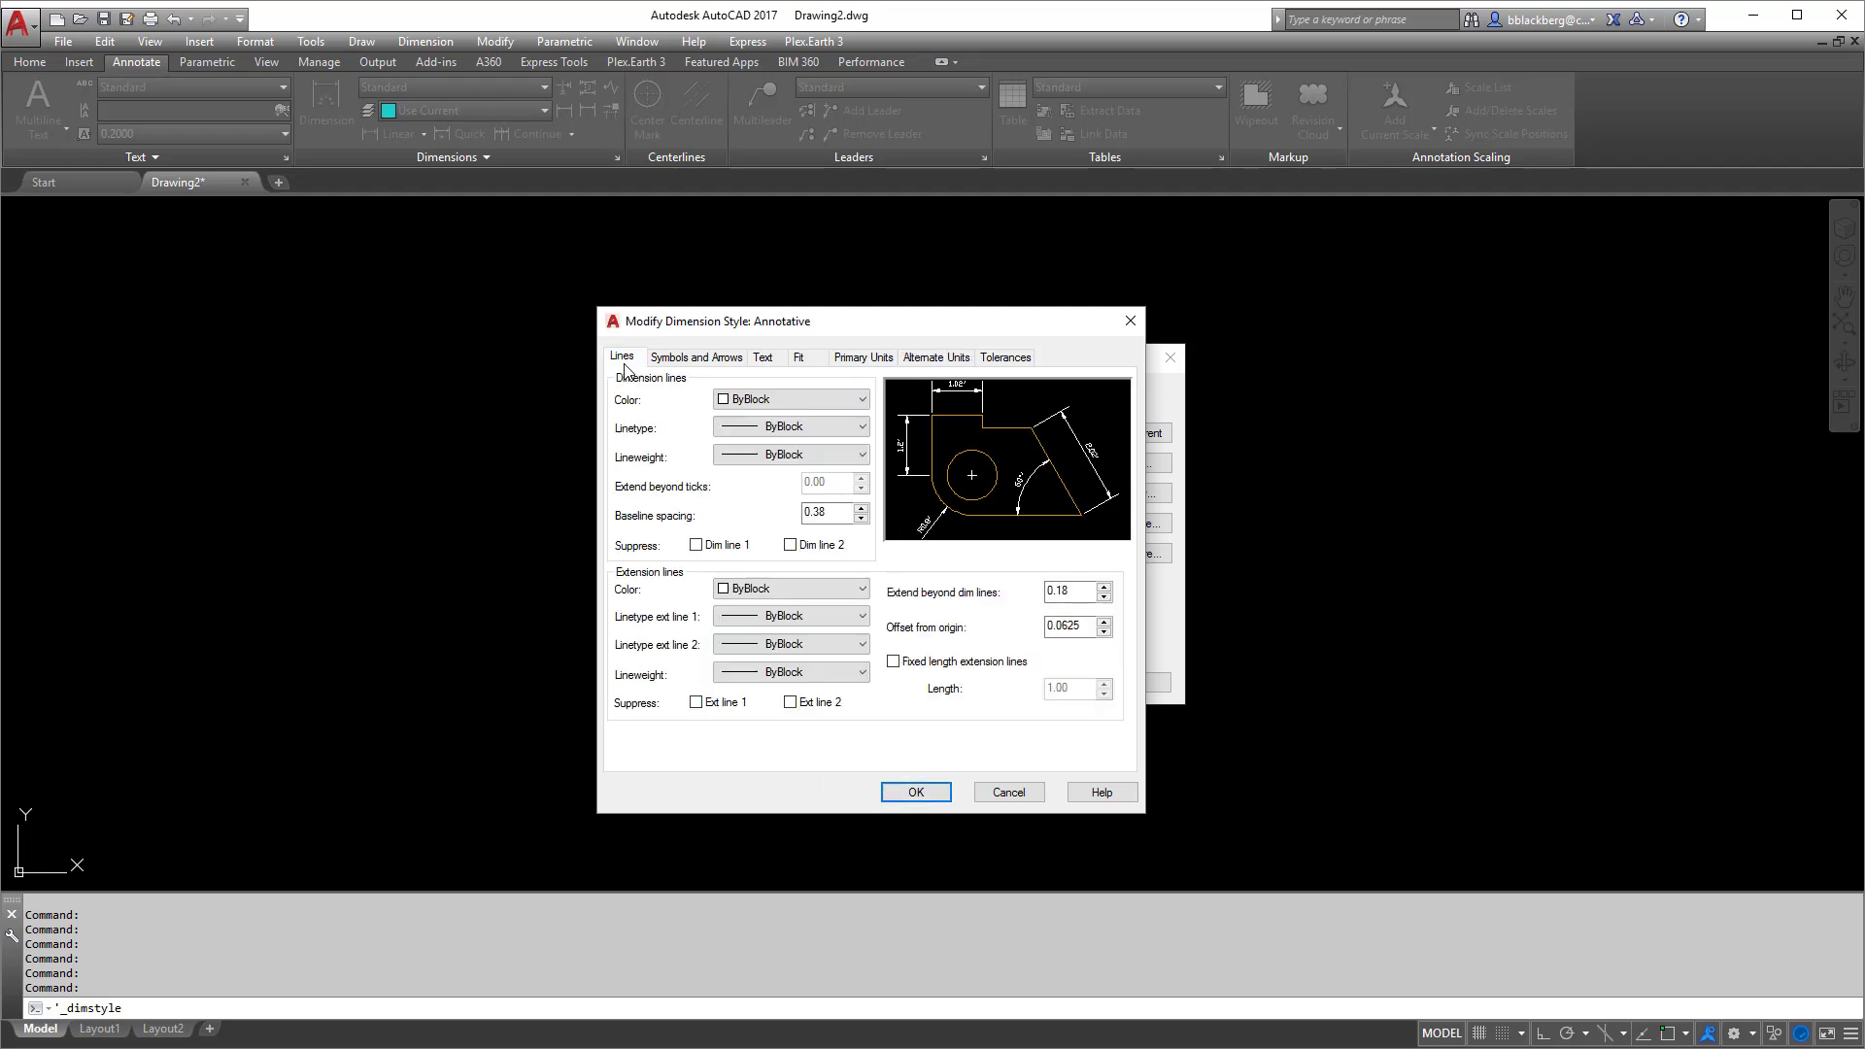
{"action": "left_click", "coordinate": [916, 793]}
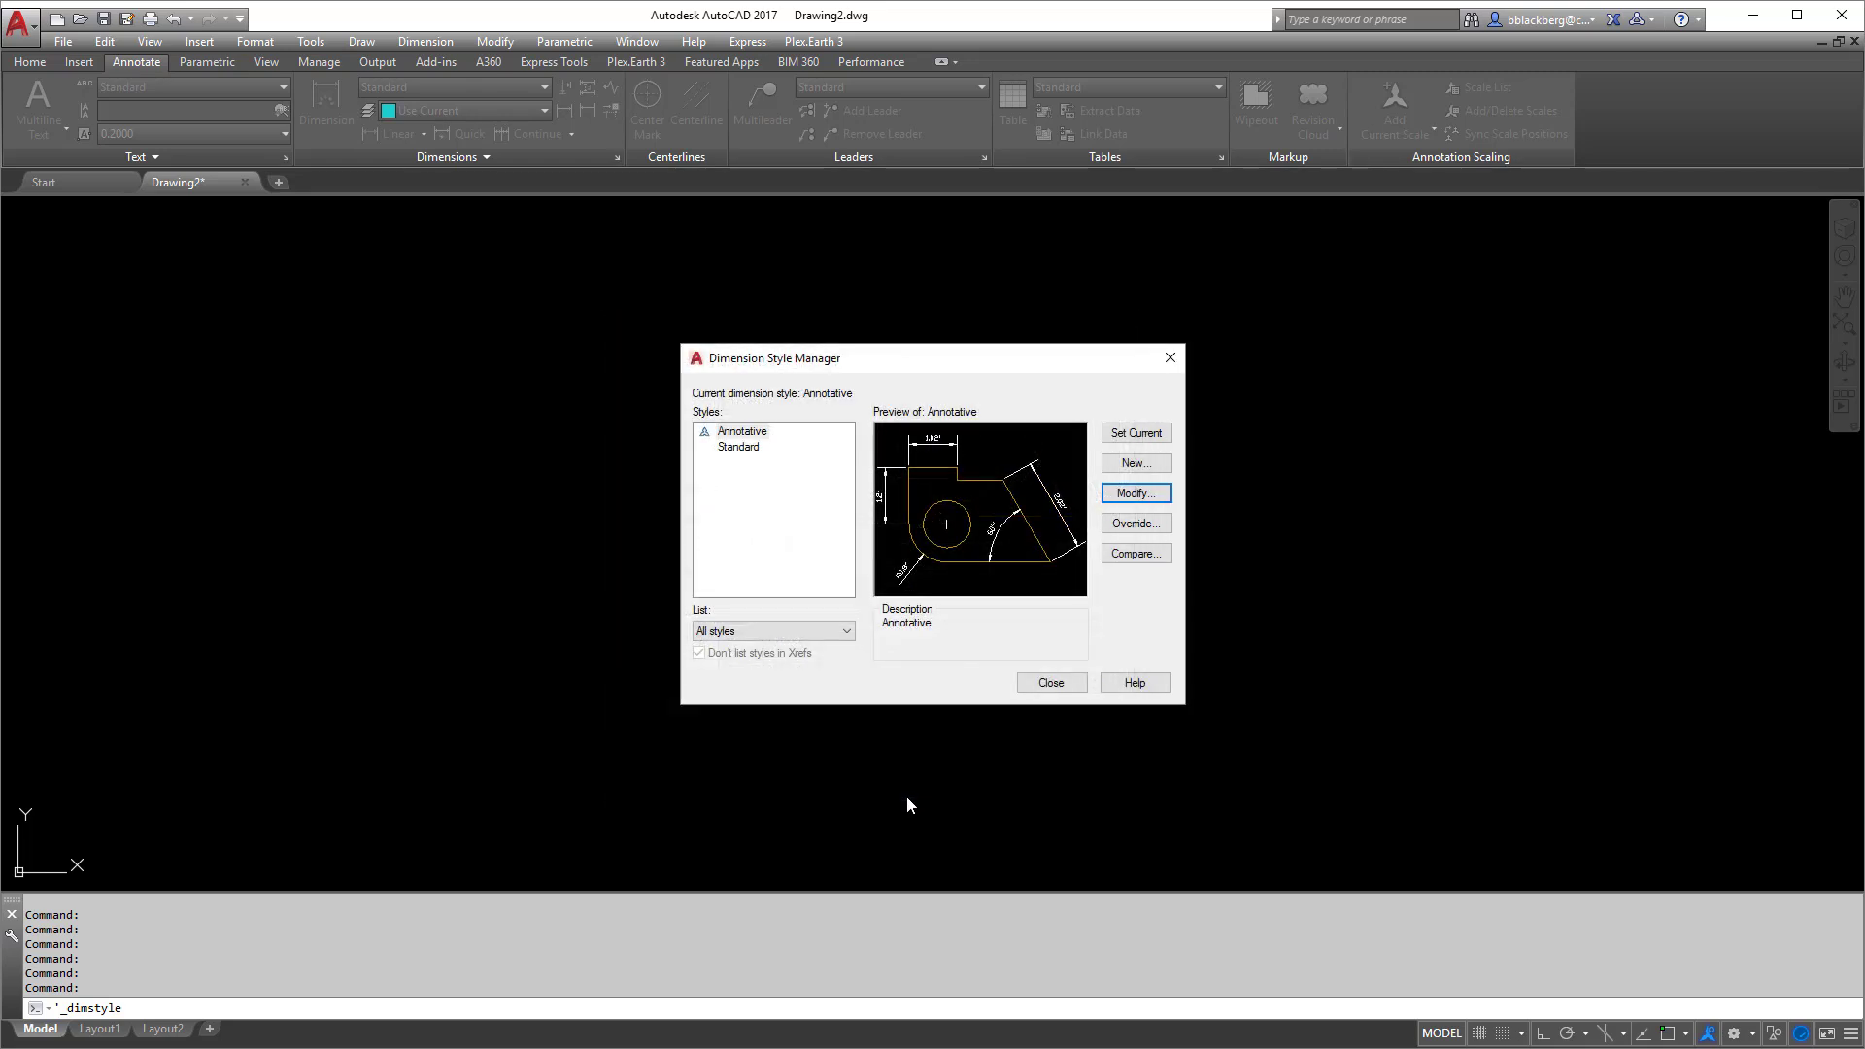
{"action": "left_click", "coordinate": [1050, 683]}
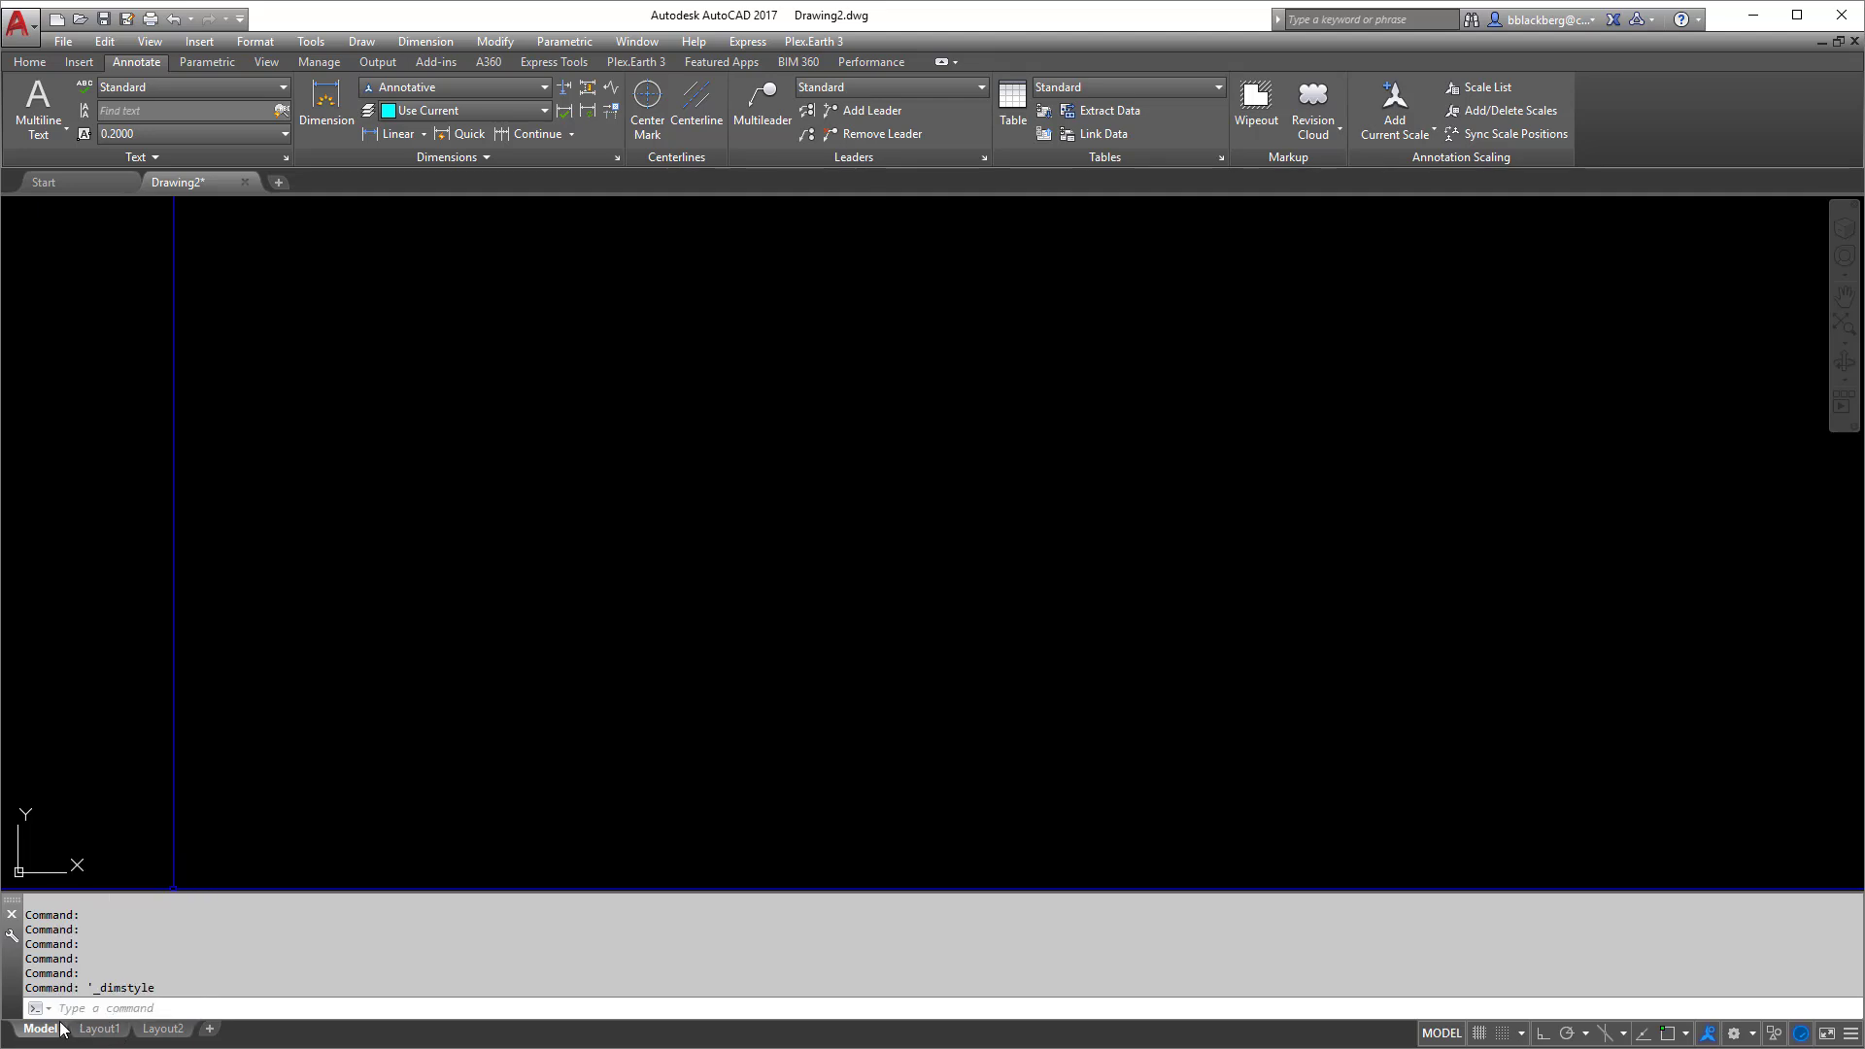
Switch to Layout1 and delete Layout2 from the drawing
{"action": "left_click", "coordinate": [97, 1029]}
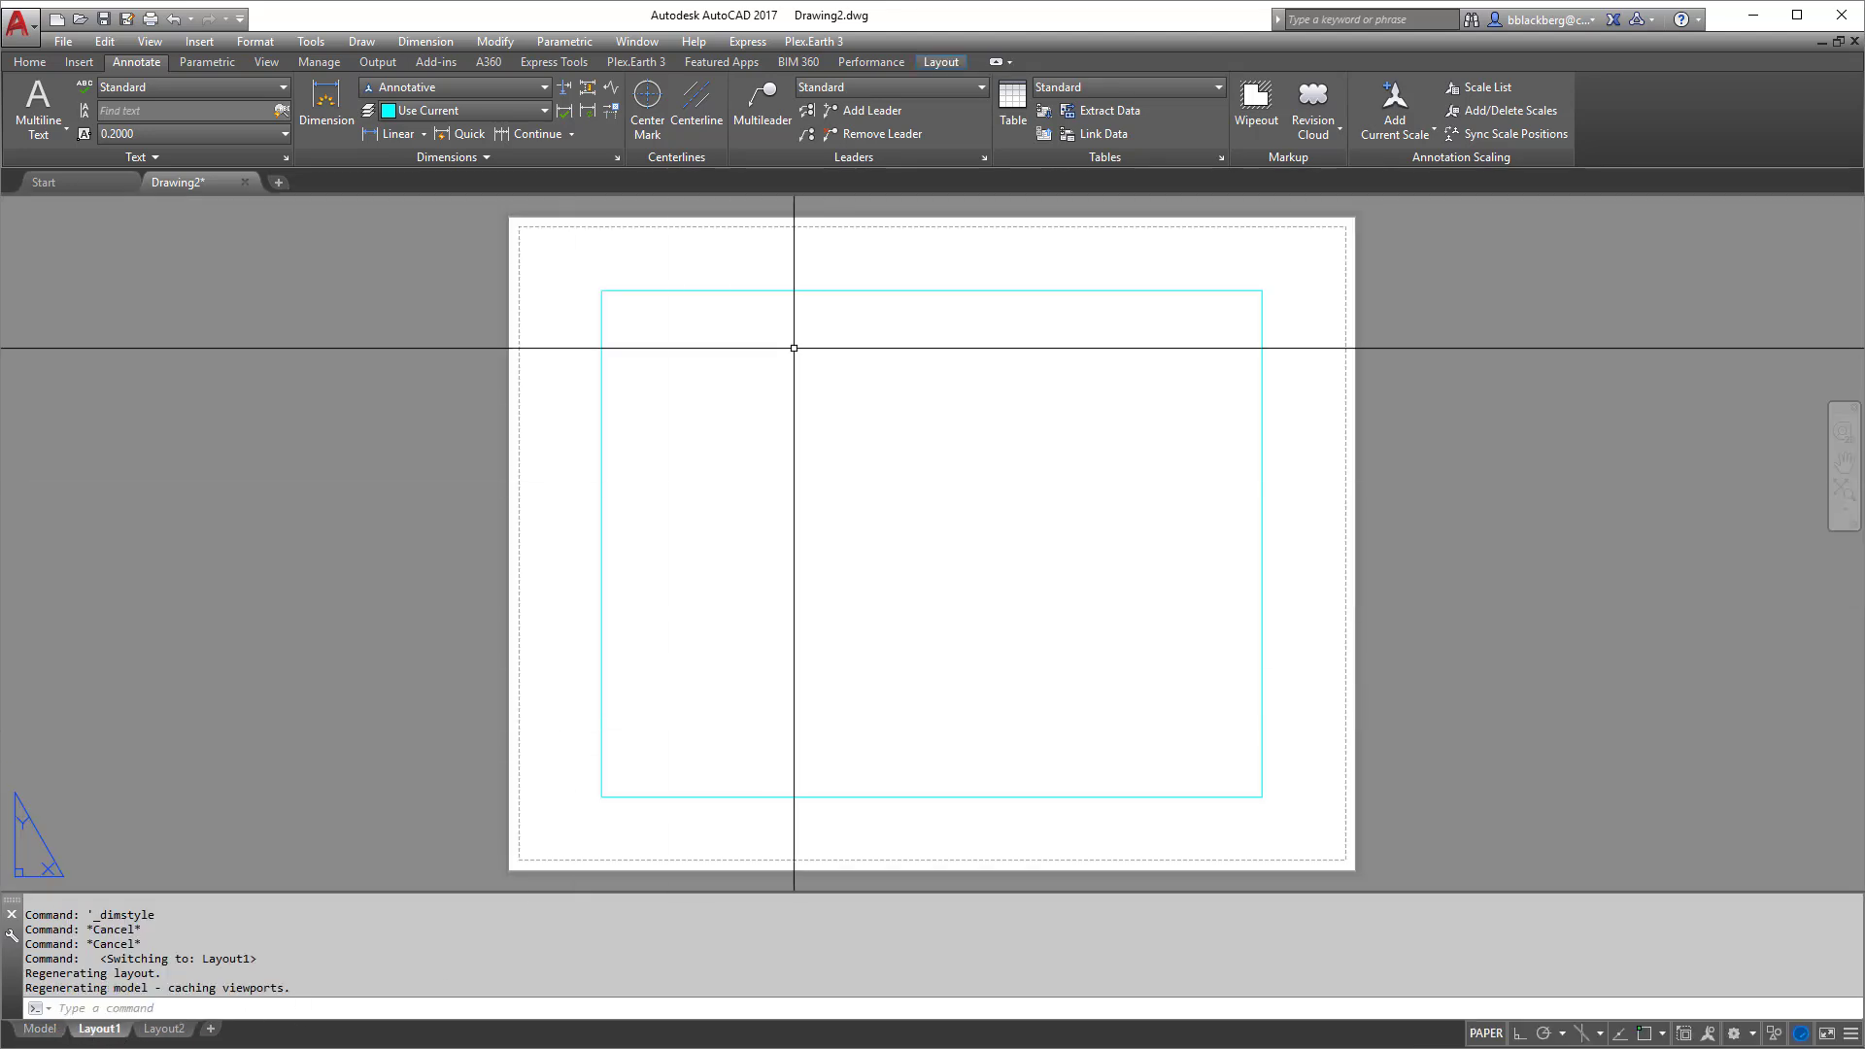
{"action": "right_click", "coordinate": [168, 1029]}
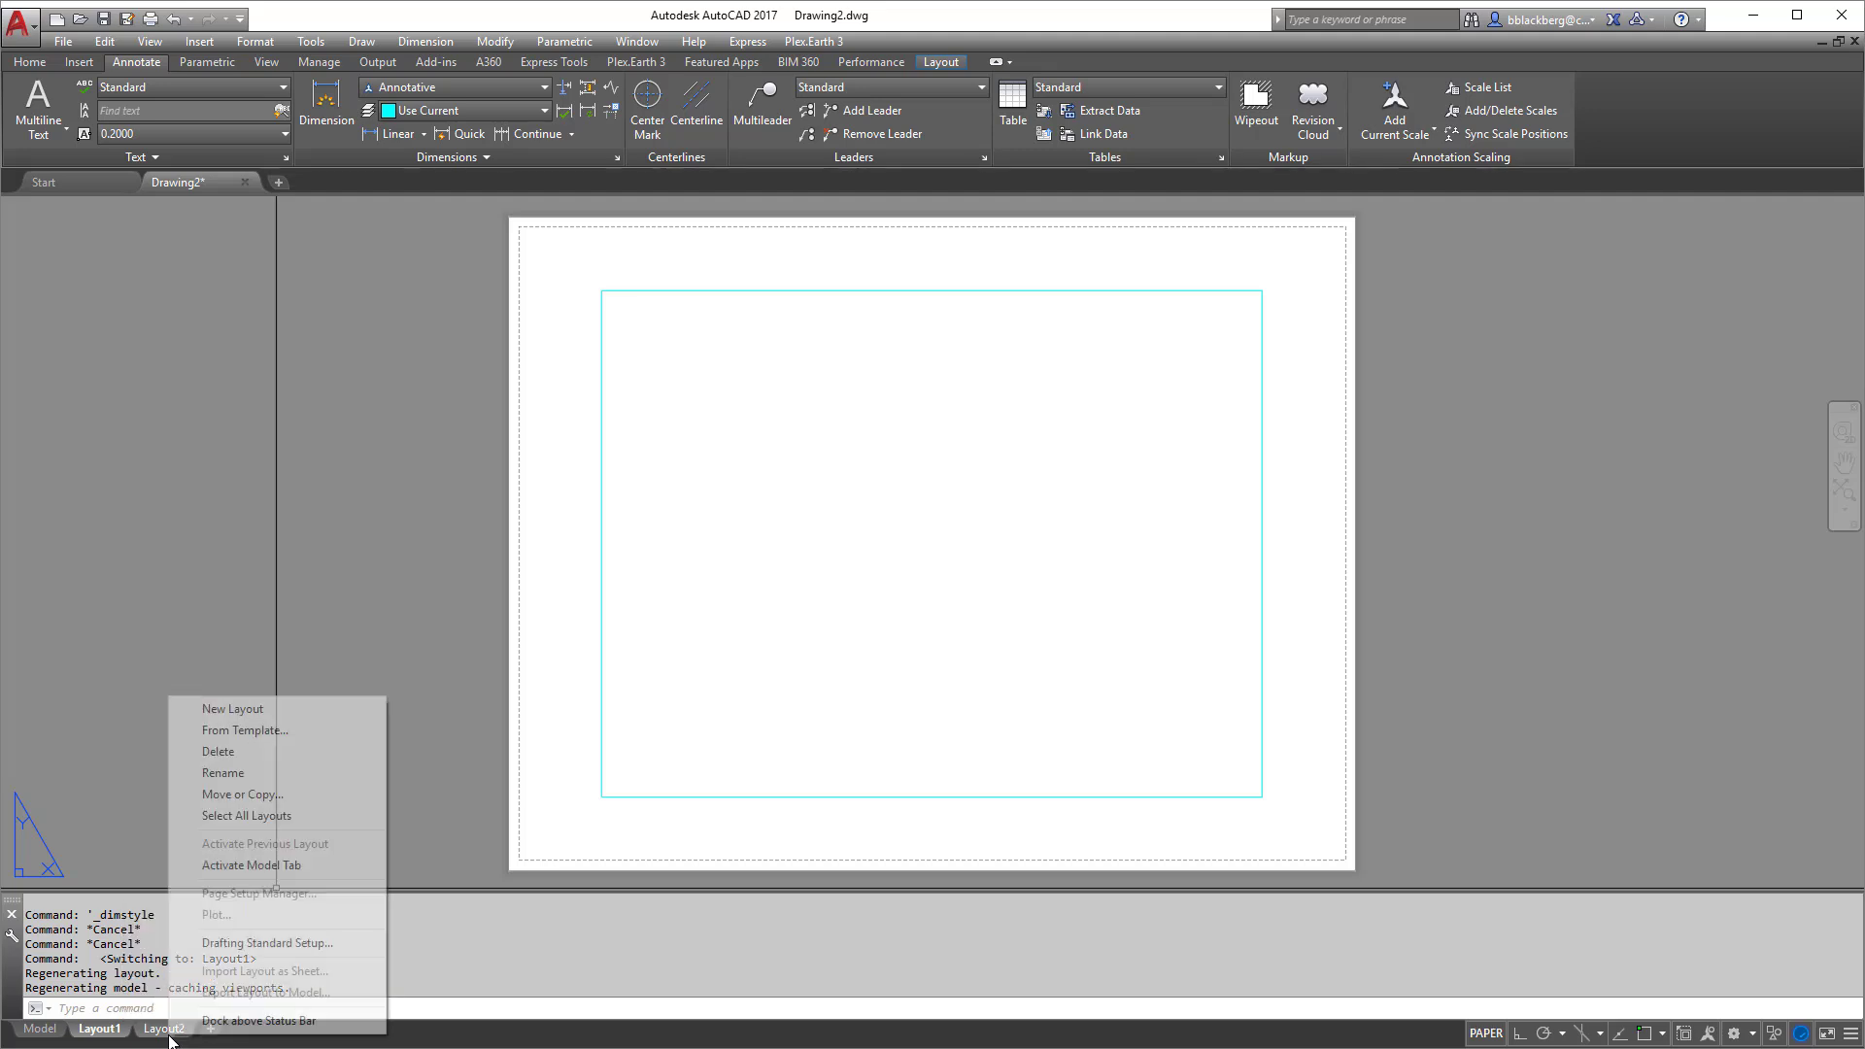
{"action": "left_click", "coordinate": [219, 752]}
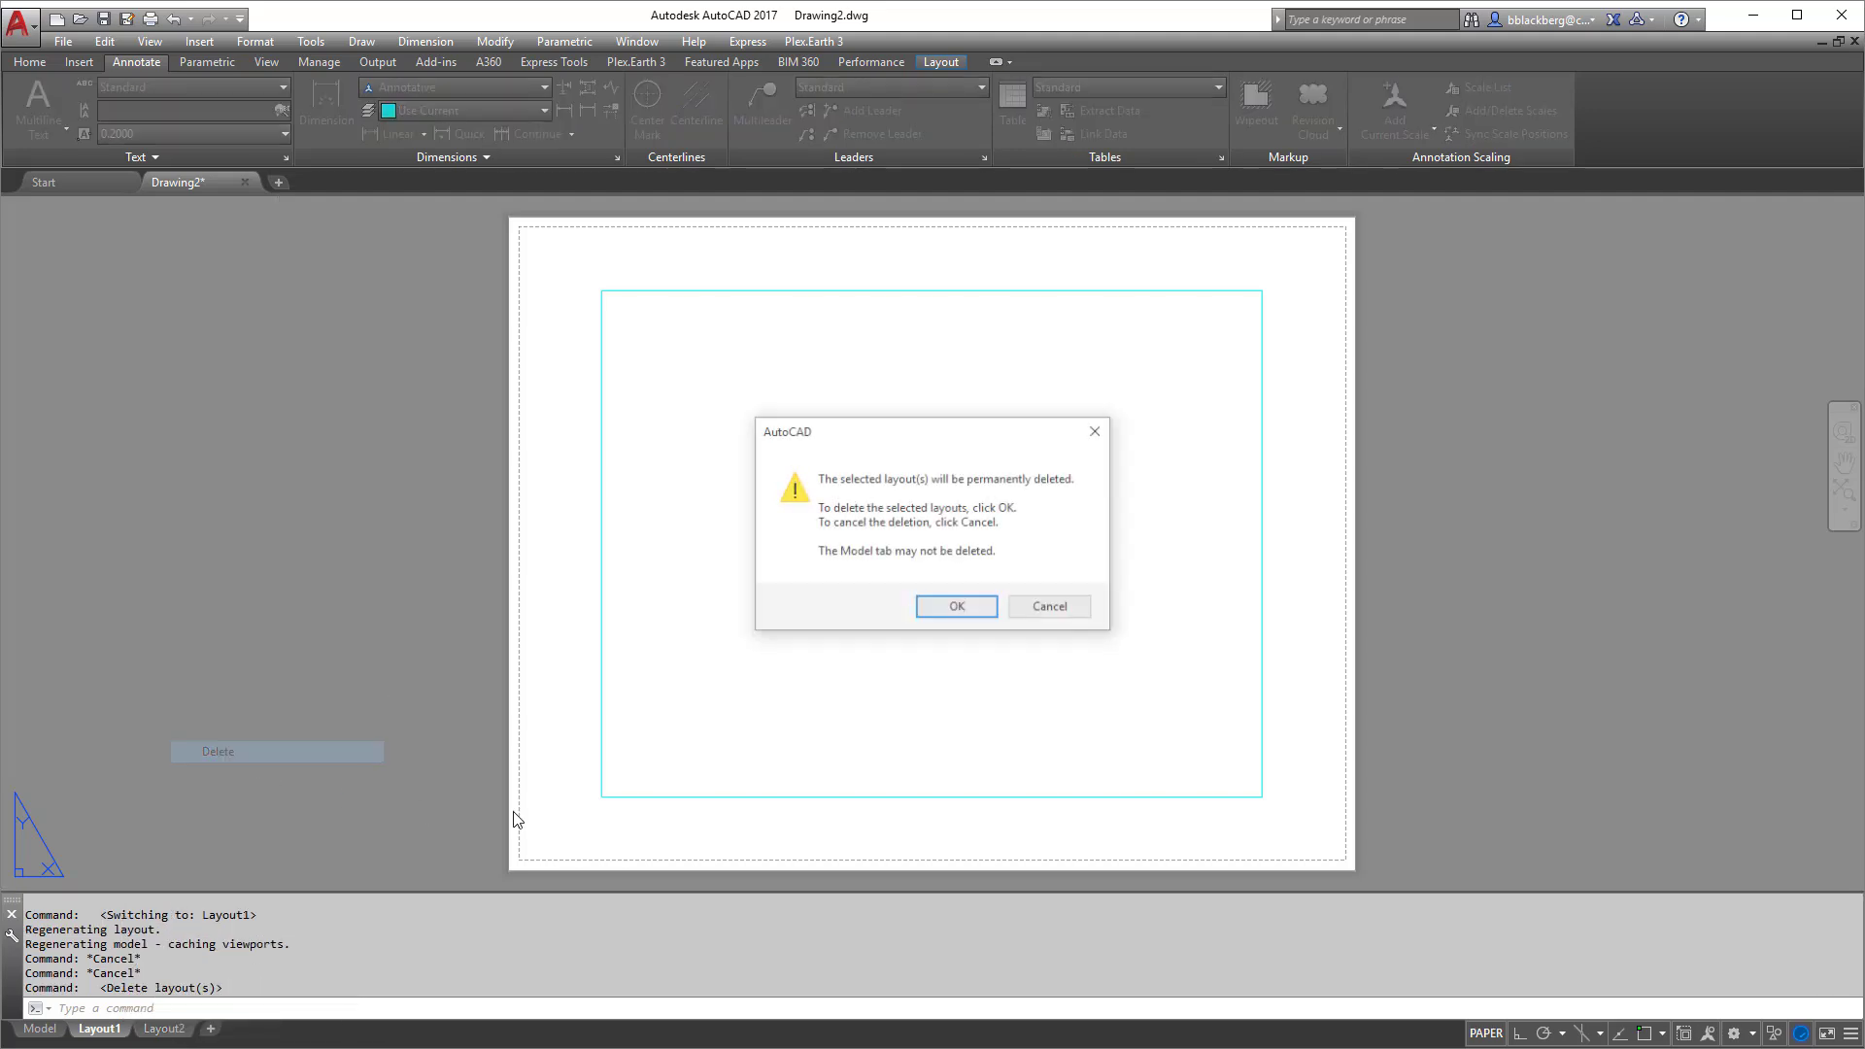
{"action": "left_click", "coordinate": [957, 606]}
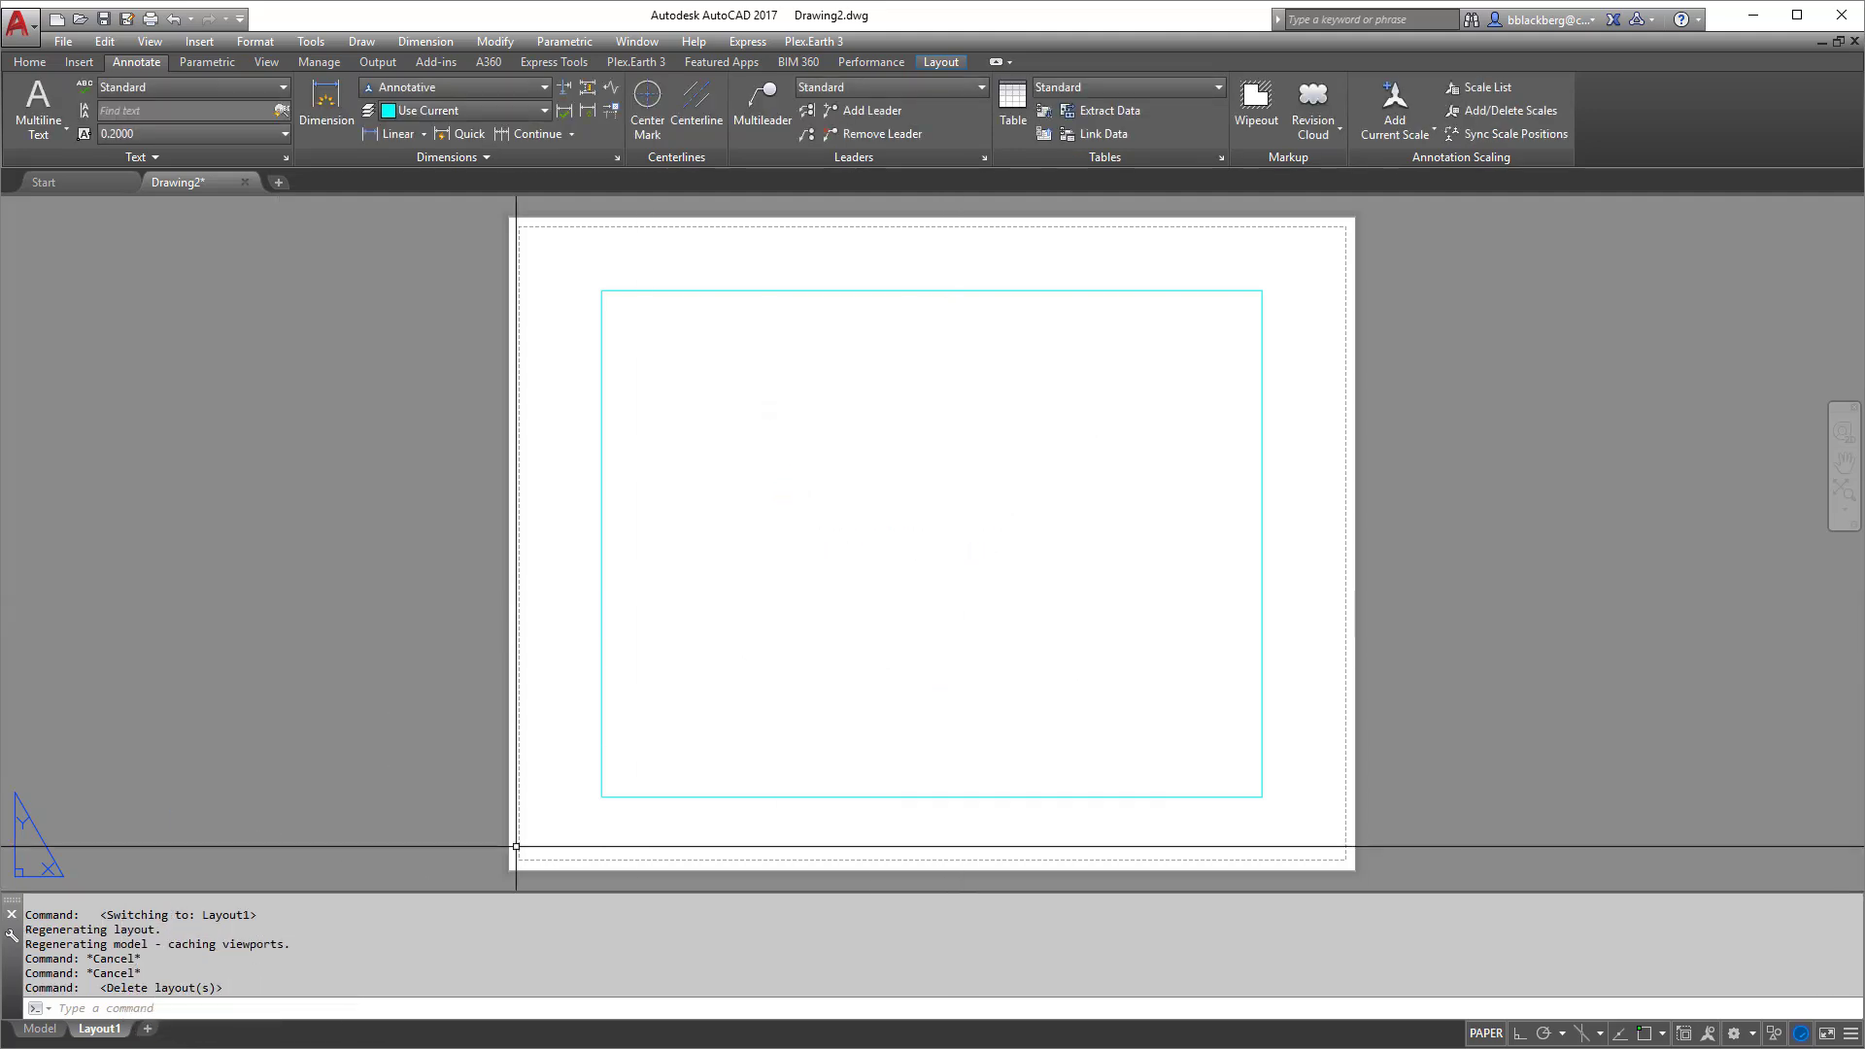
Rename Layout1 as 8.5x11 and delete the default viewport from its sheet
{"action": "right_click", "coordinate": [106, 1031]}
{"action": "left_click", "coordinate": [156, 768]}
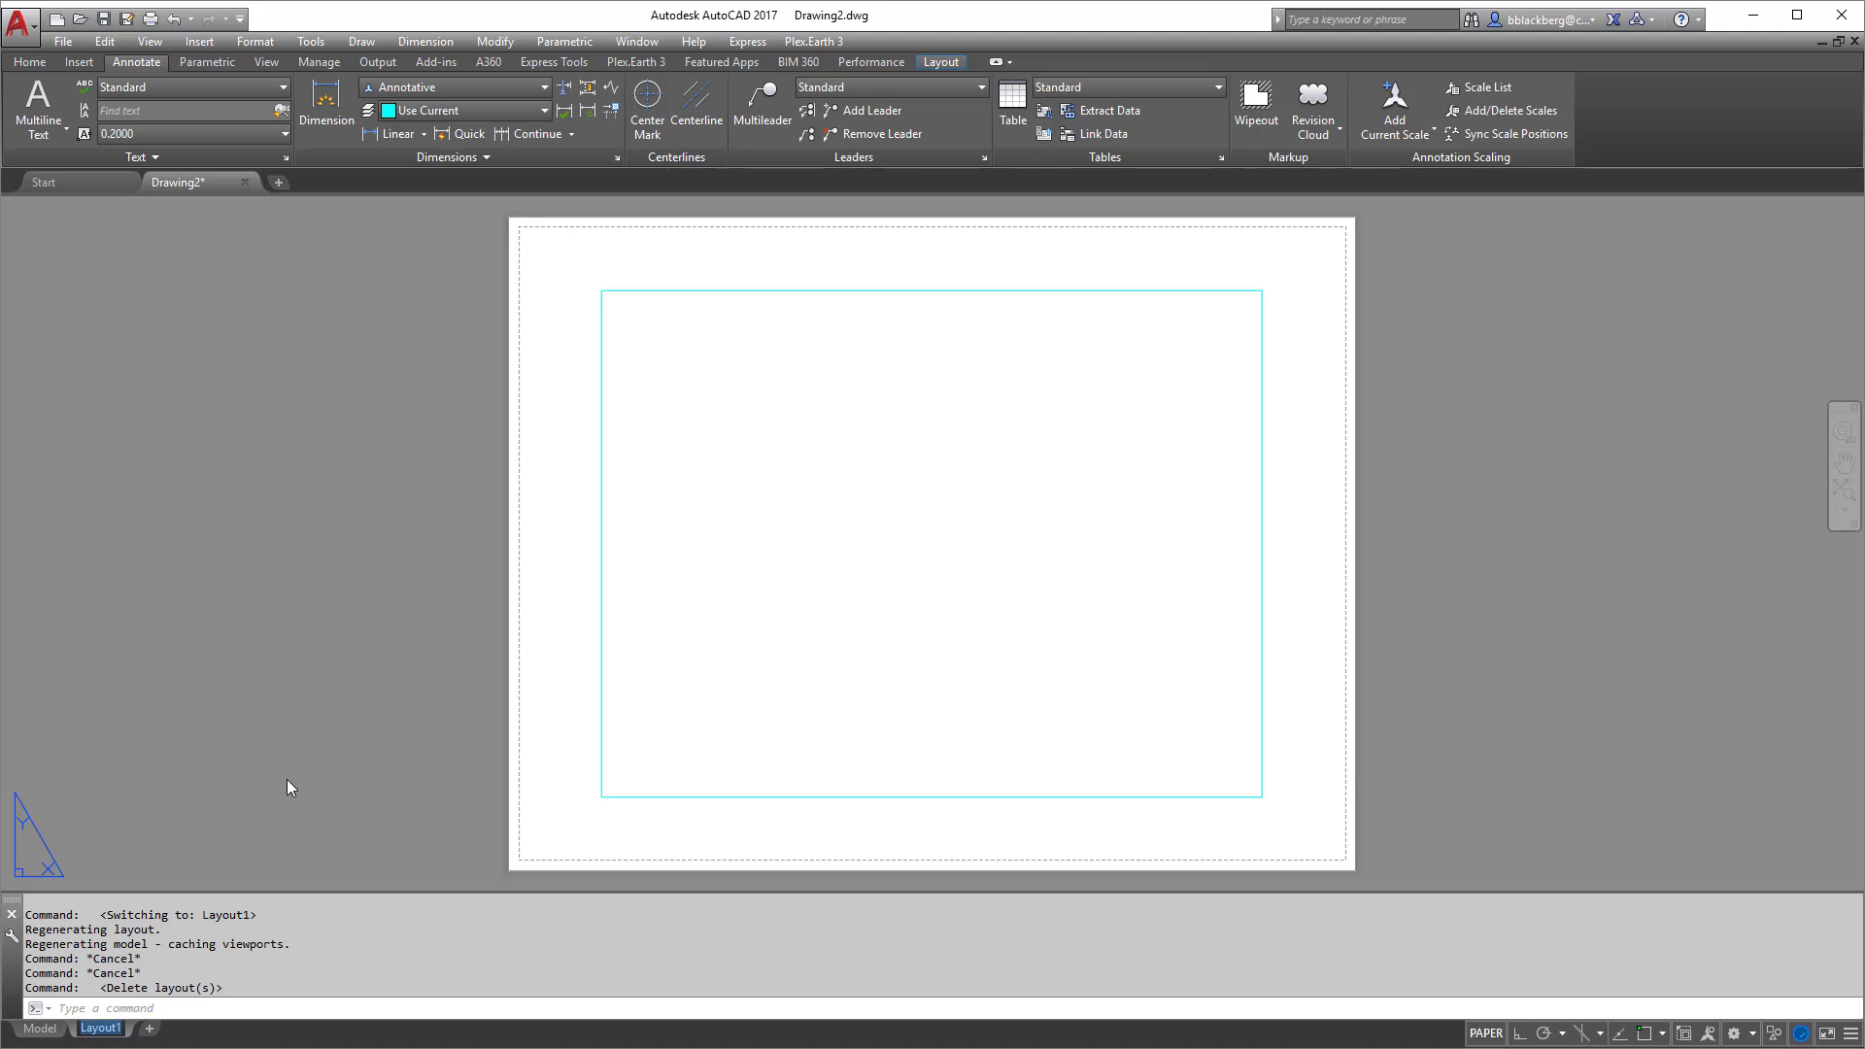
{"action": "type", "text": "8.5x11"}
{"action": "left_click", "coordinate": [289, 771]}
{"action": "key", "text": "Escape"}
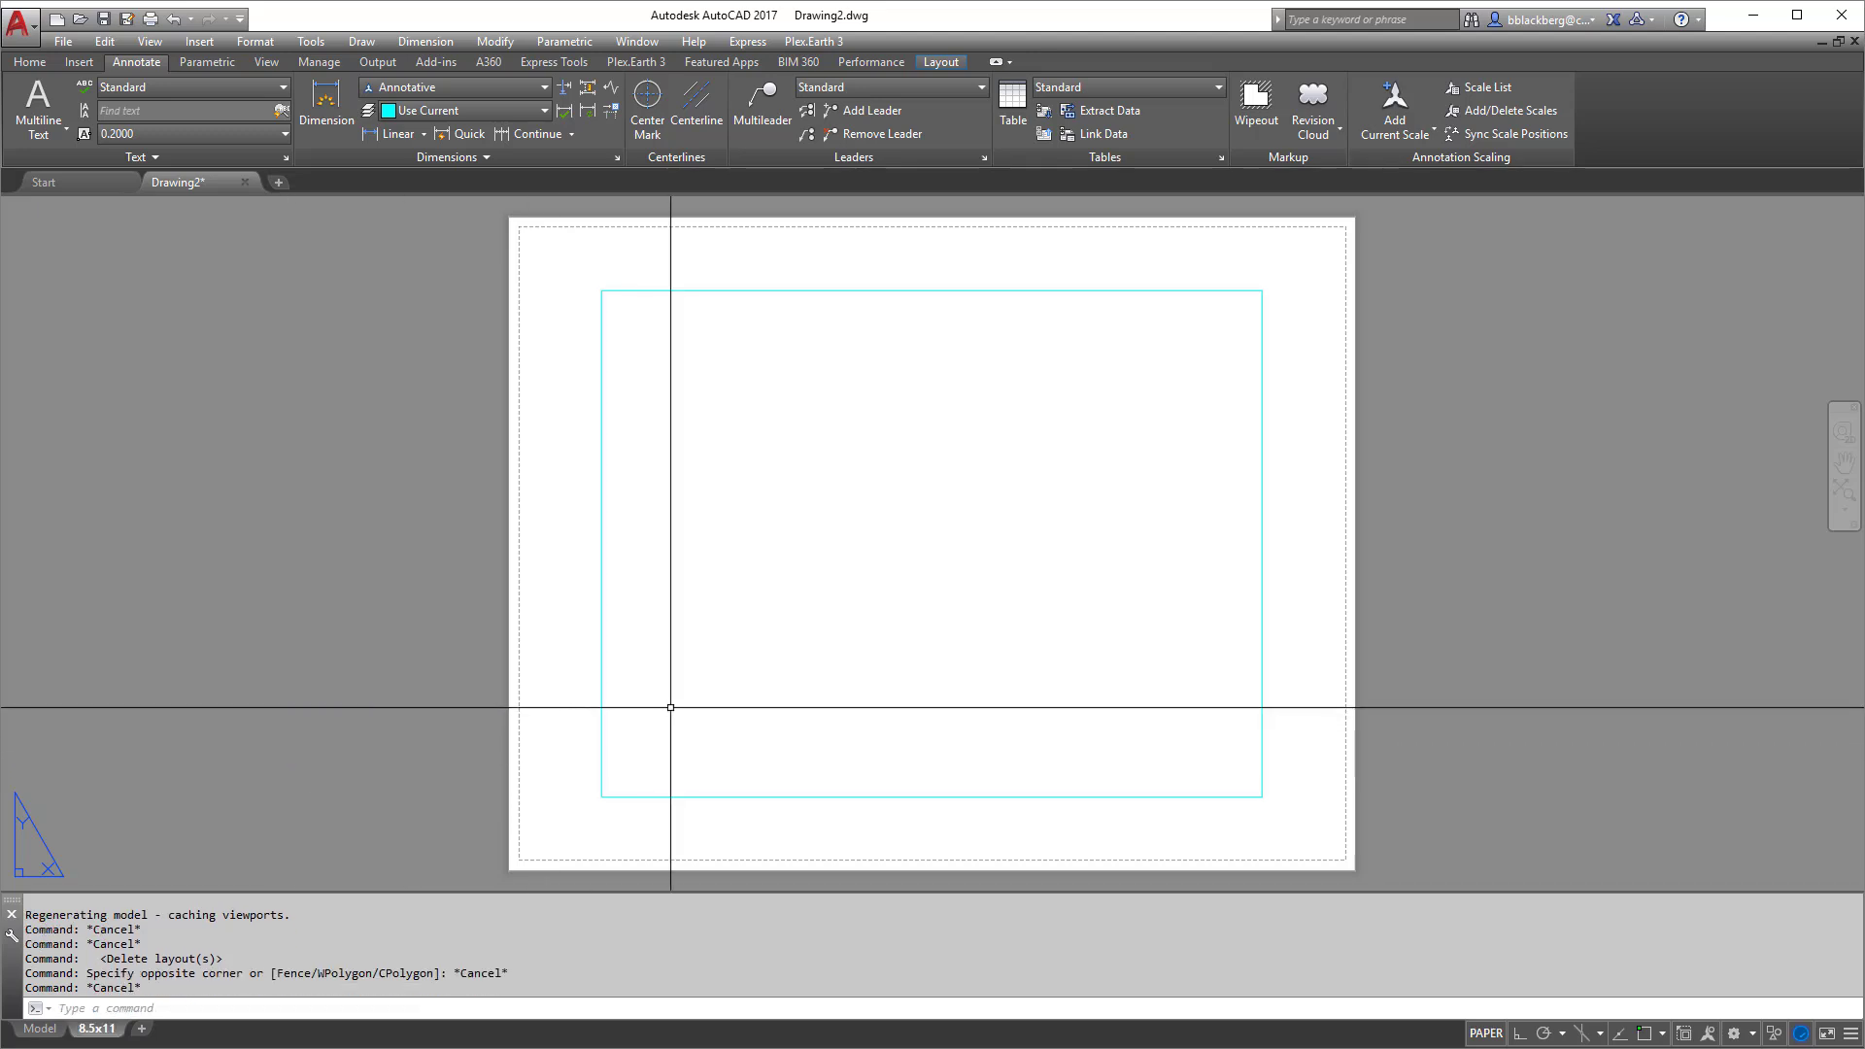
{"action": "left_click", "coordinate": [572, 712]}
{"action": "key", "text": "Delete"}
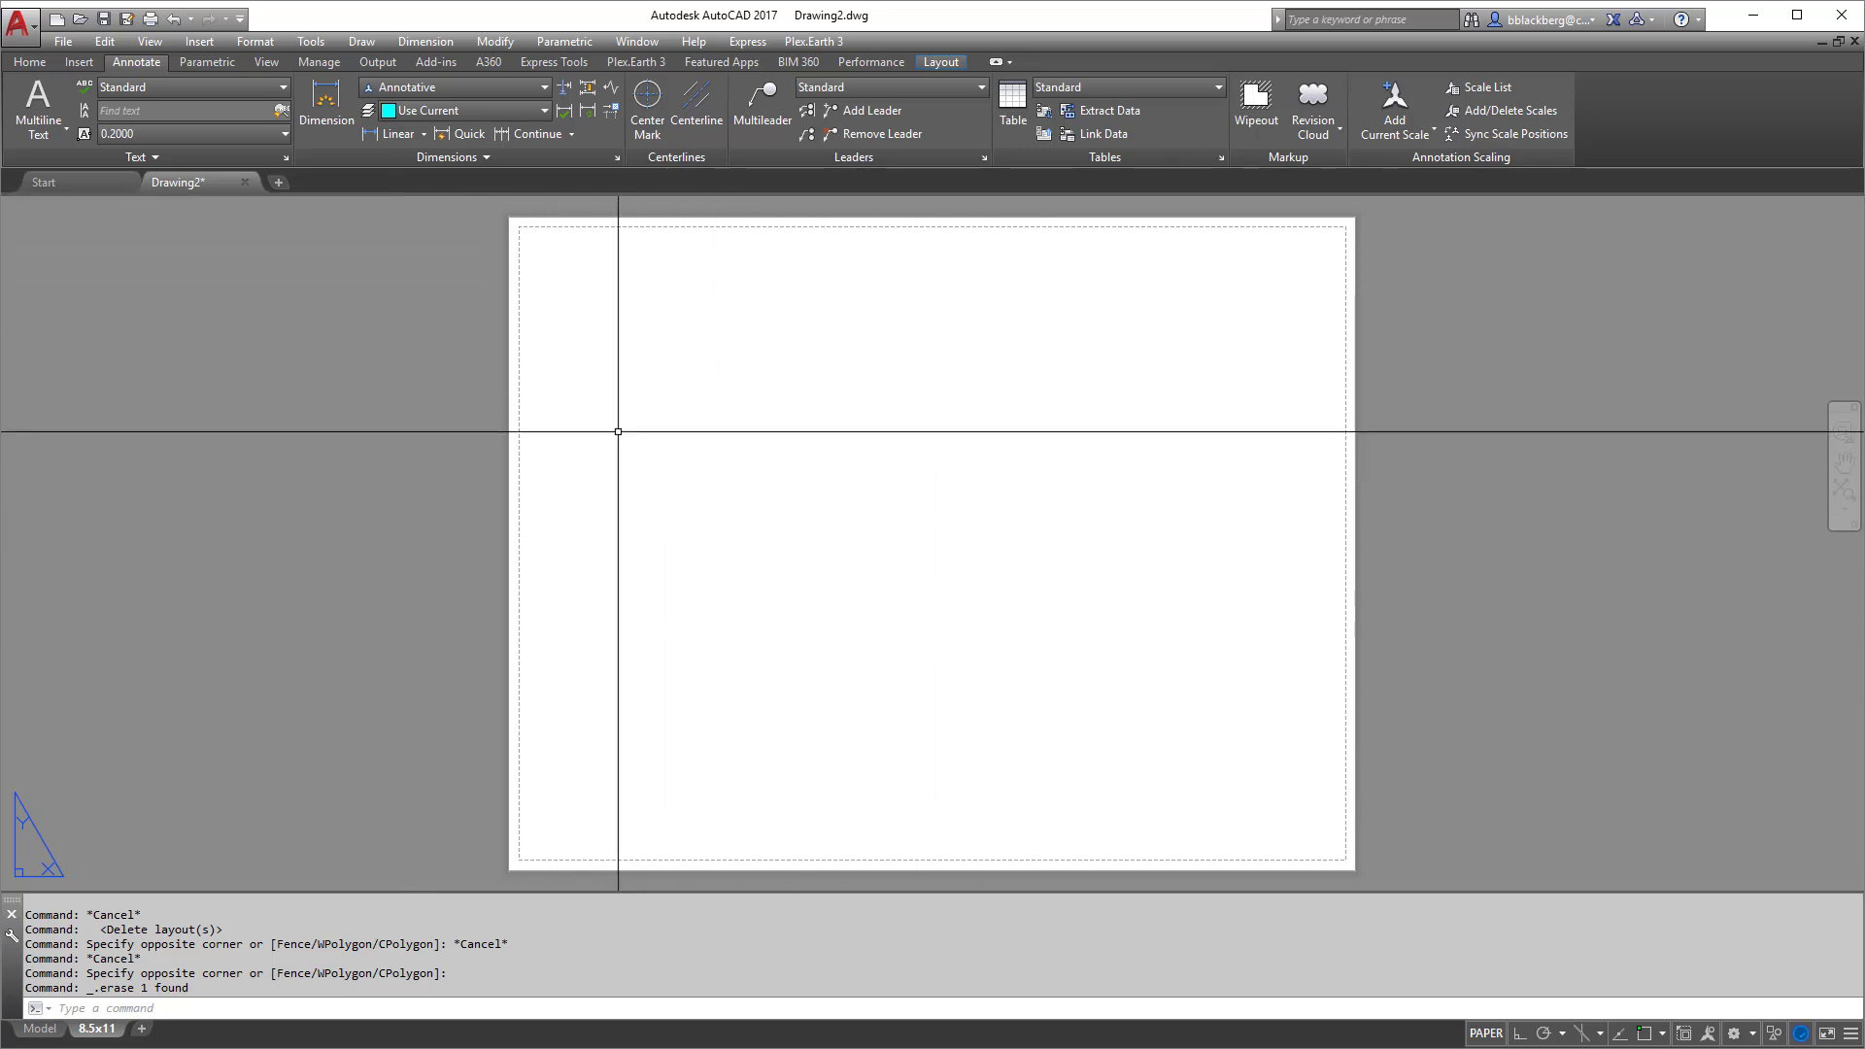
Draw a freehand border rectangle just inside the dashed printable area of the 8.5x11 sheet
{"action": "left_click", "coordinate": [30, 62]}
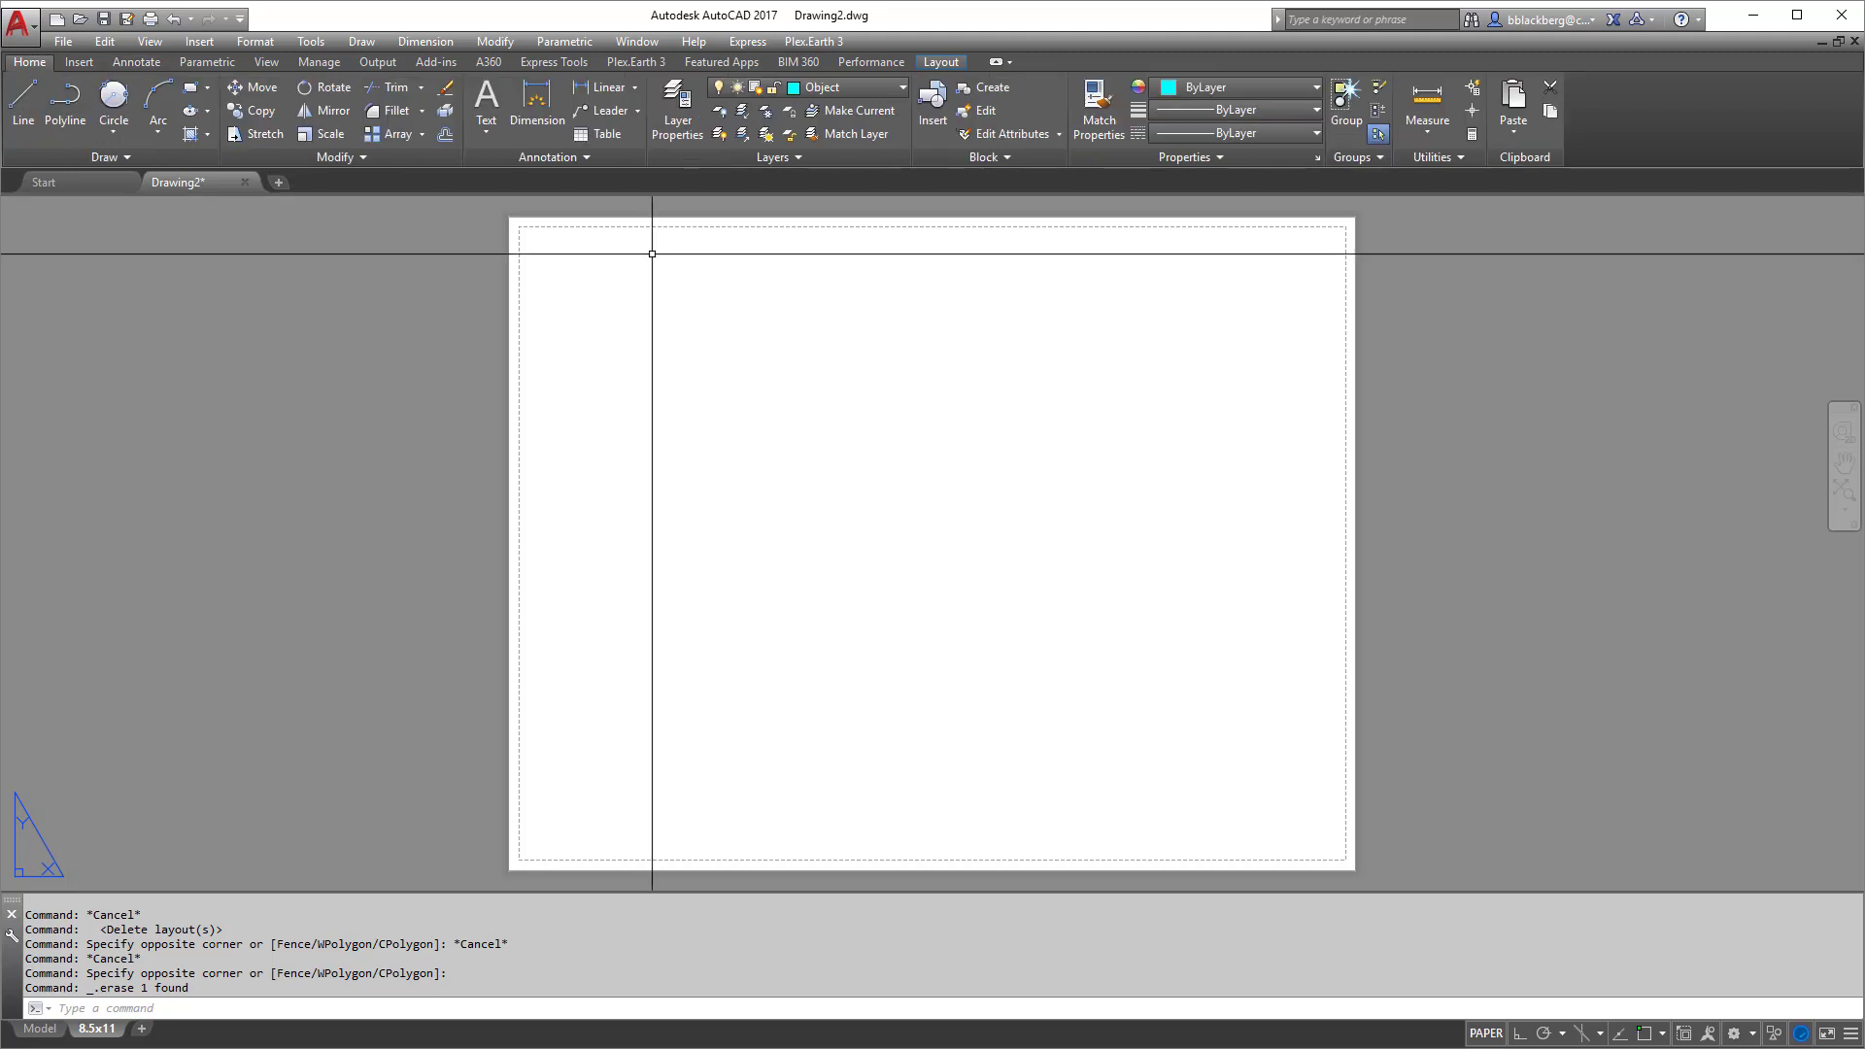
{"action": "left_click", "coordinate": [191, 87]}
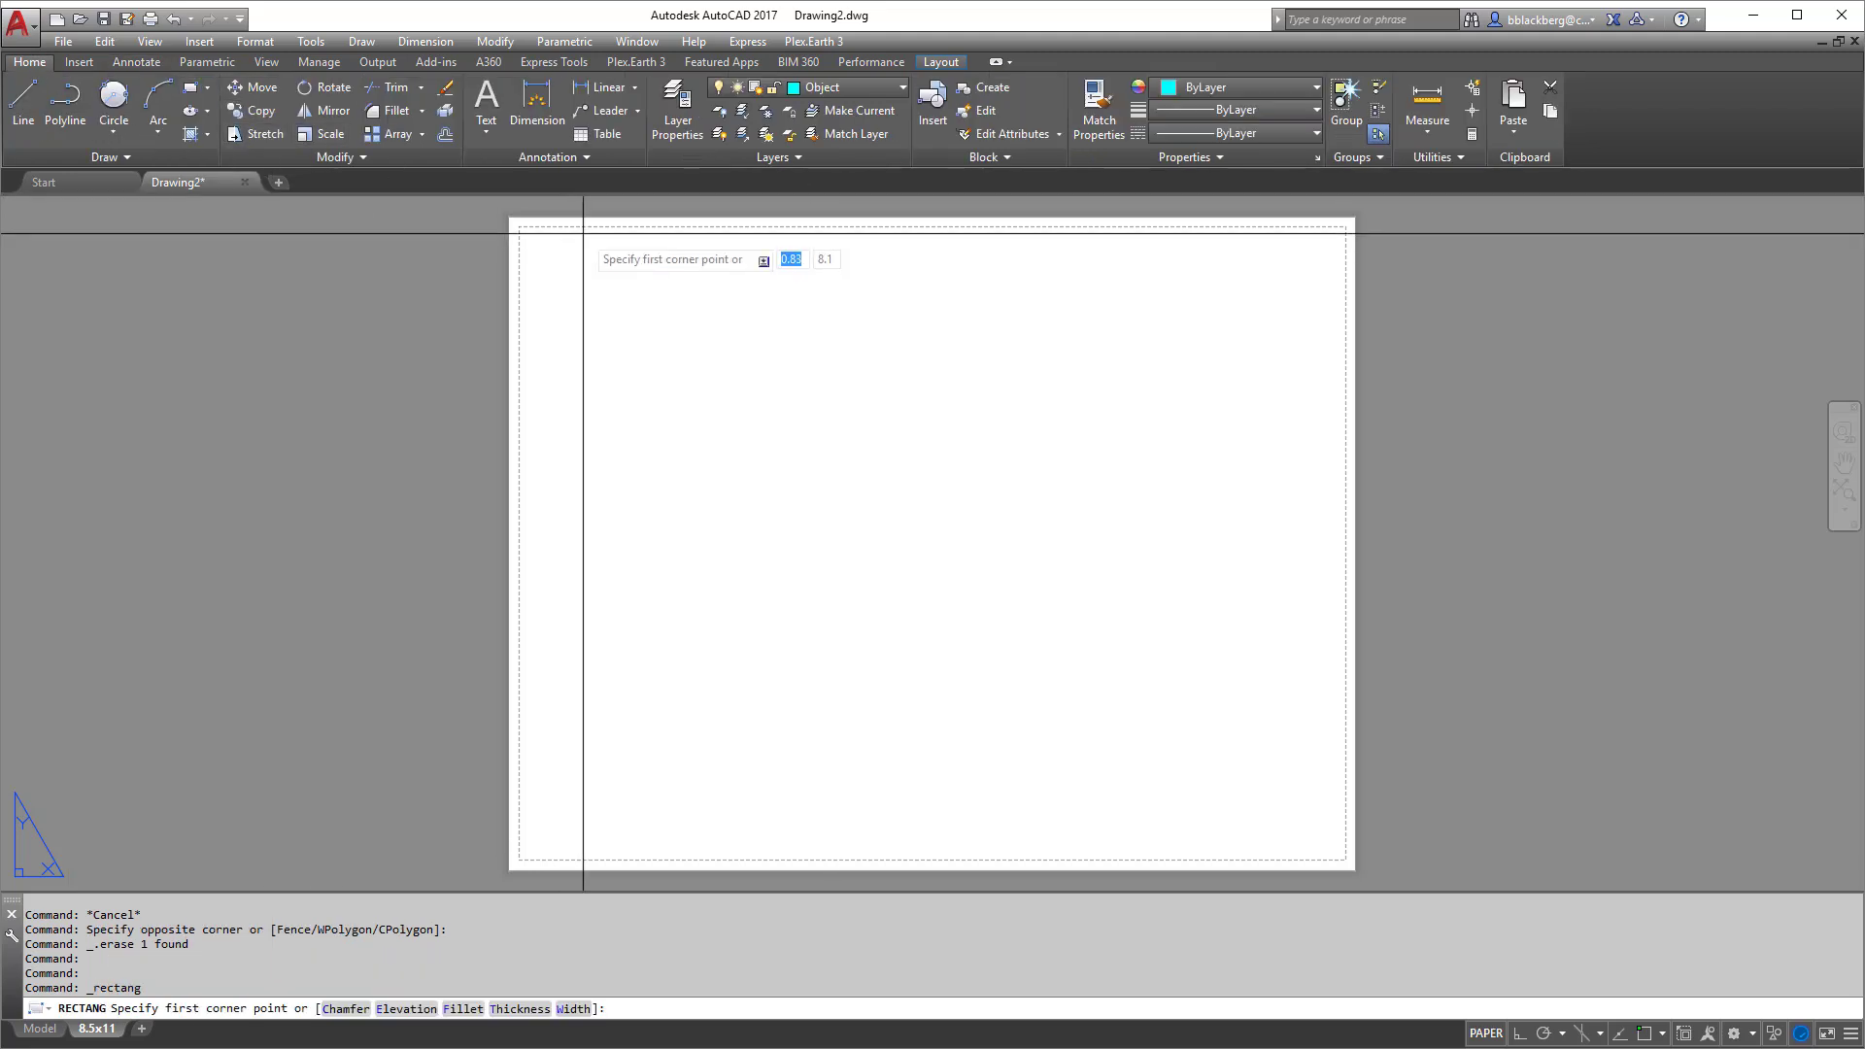
{"action": "left_click", "coordinate": [527, 233]}
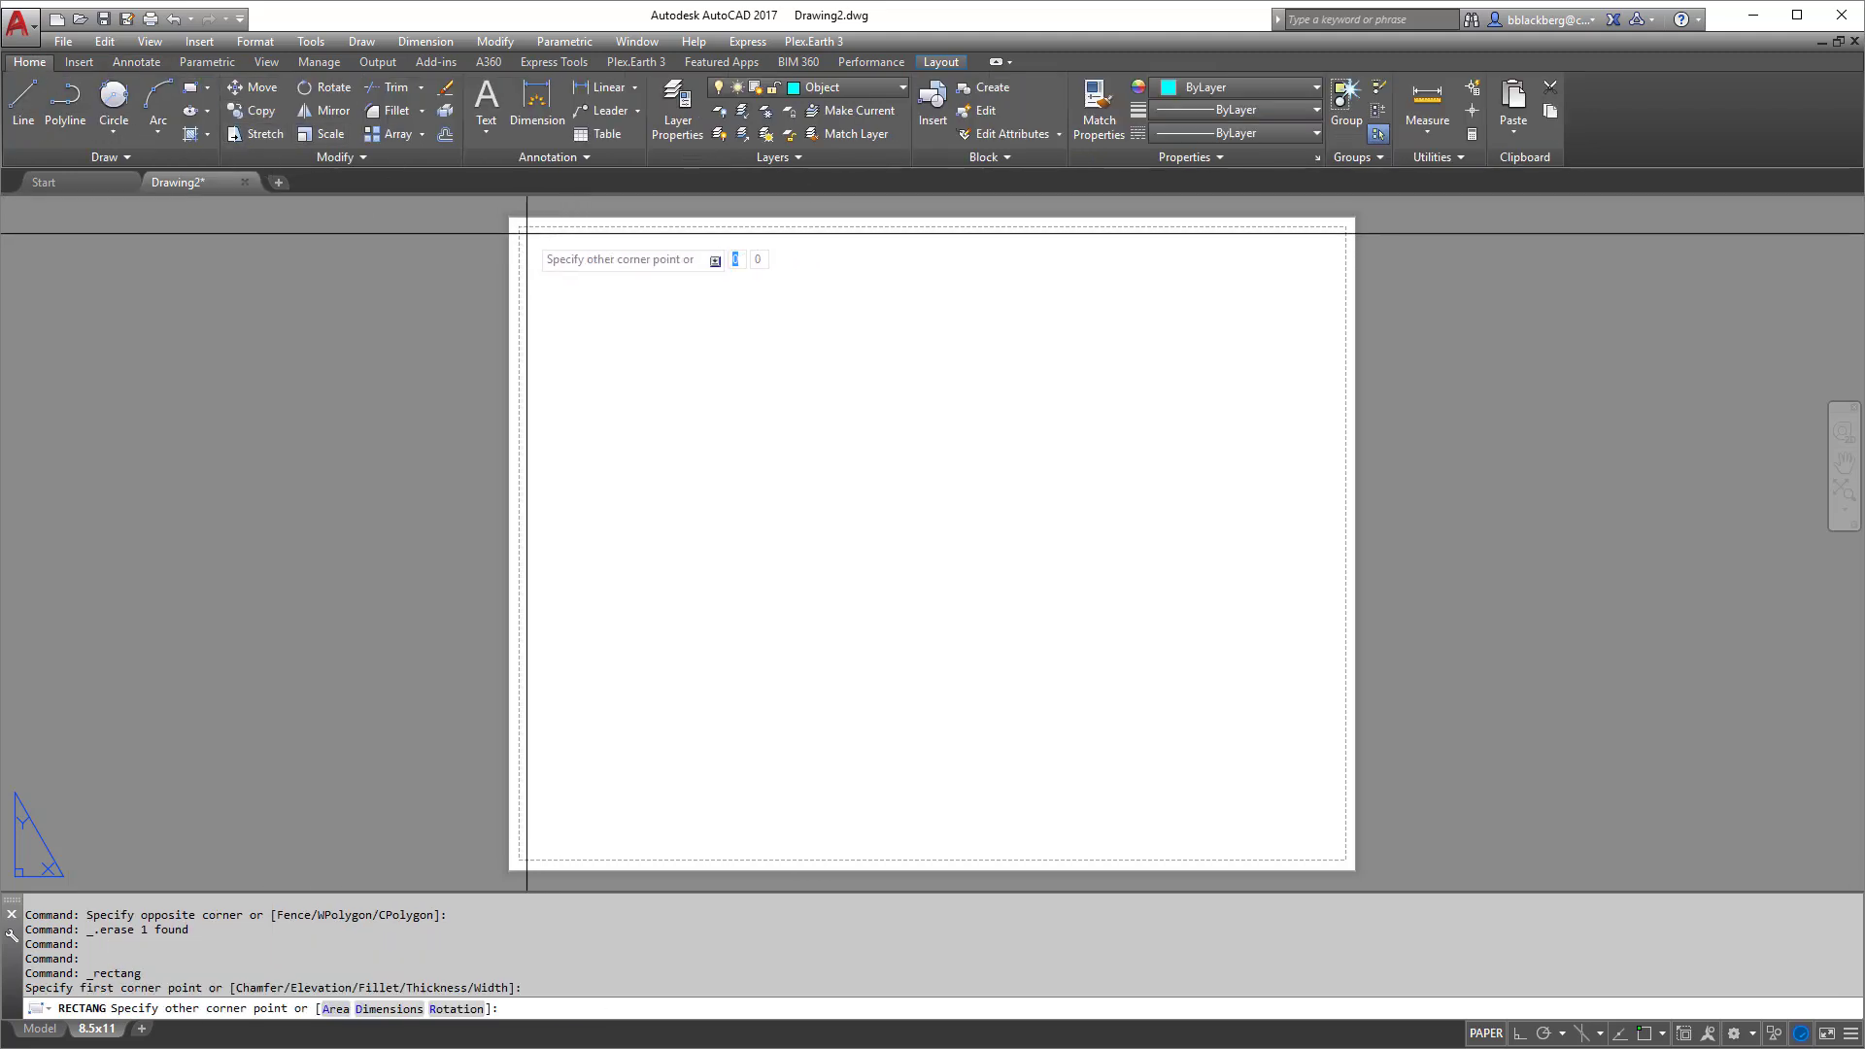
{"action": "left_click", "coordinate": [1337, 854]}
{"action": "left_click", "coordinate": [1336, 844]}
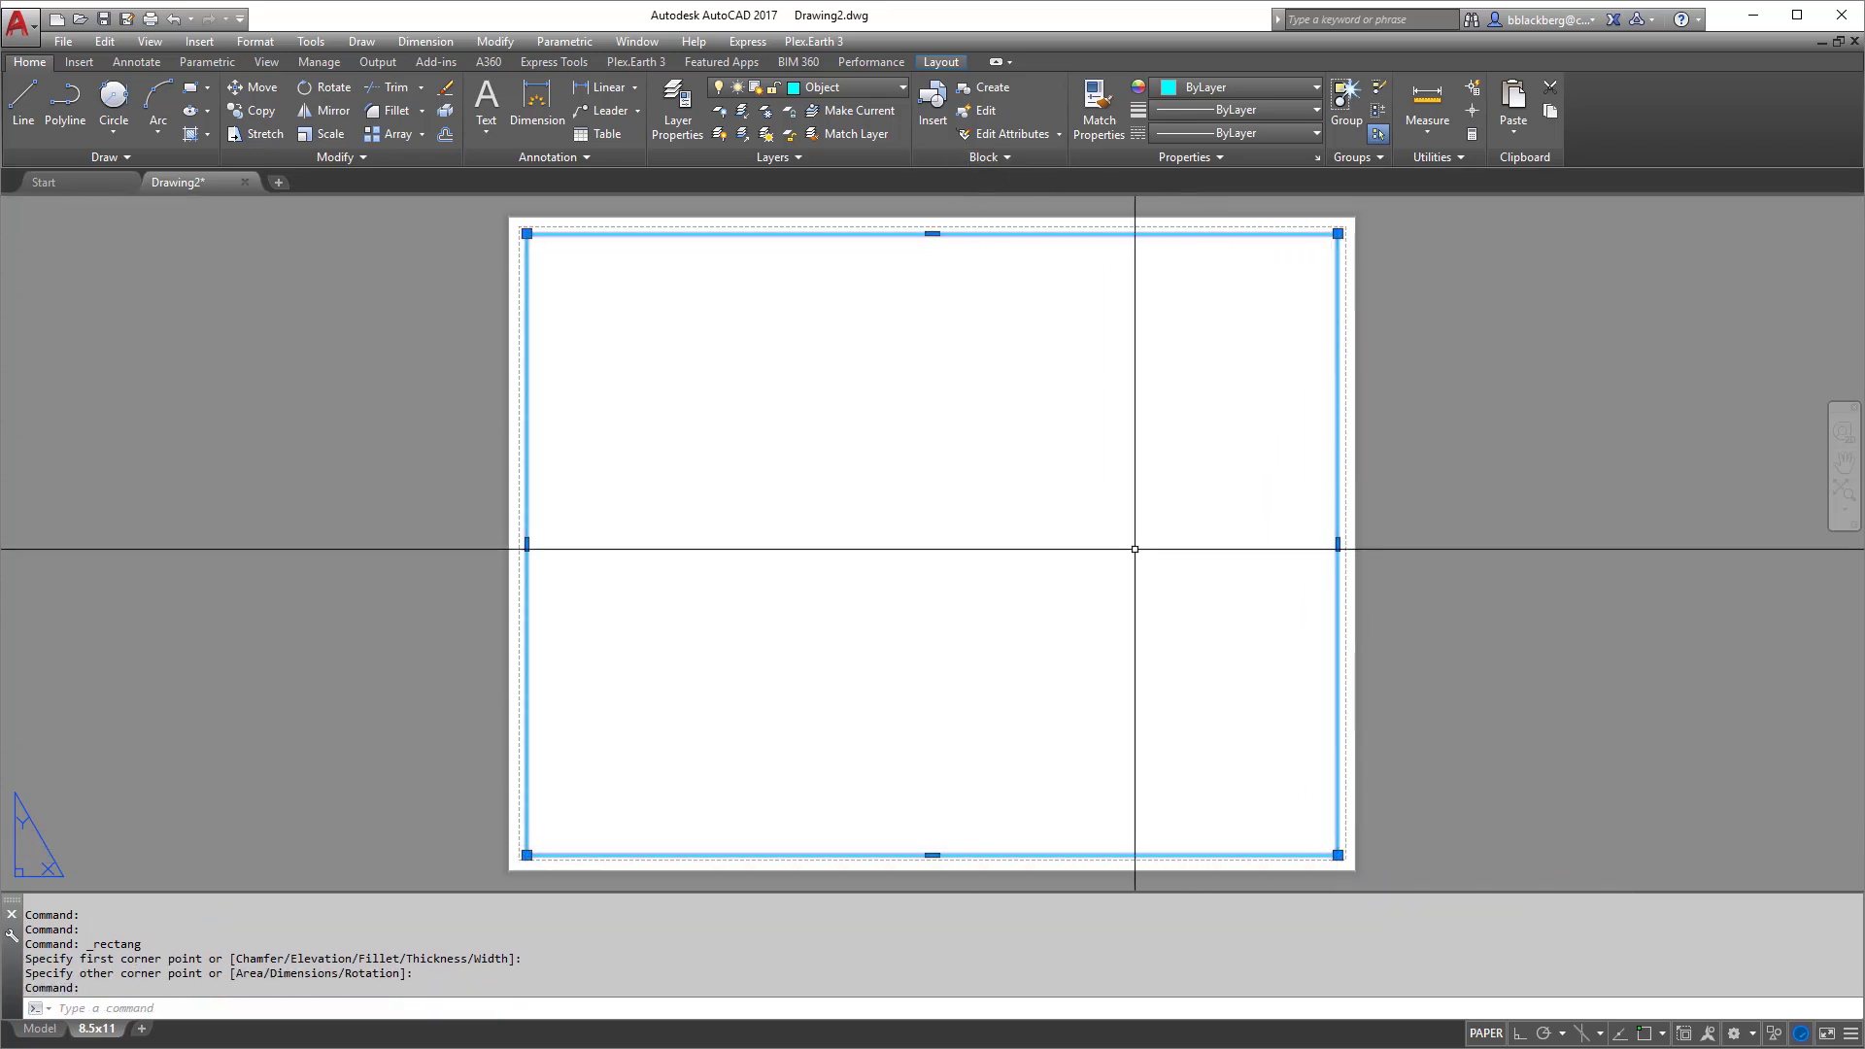
{"action": "key", "text": "Escape"}
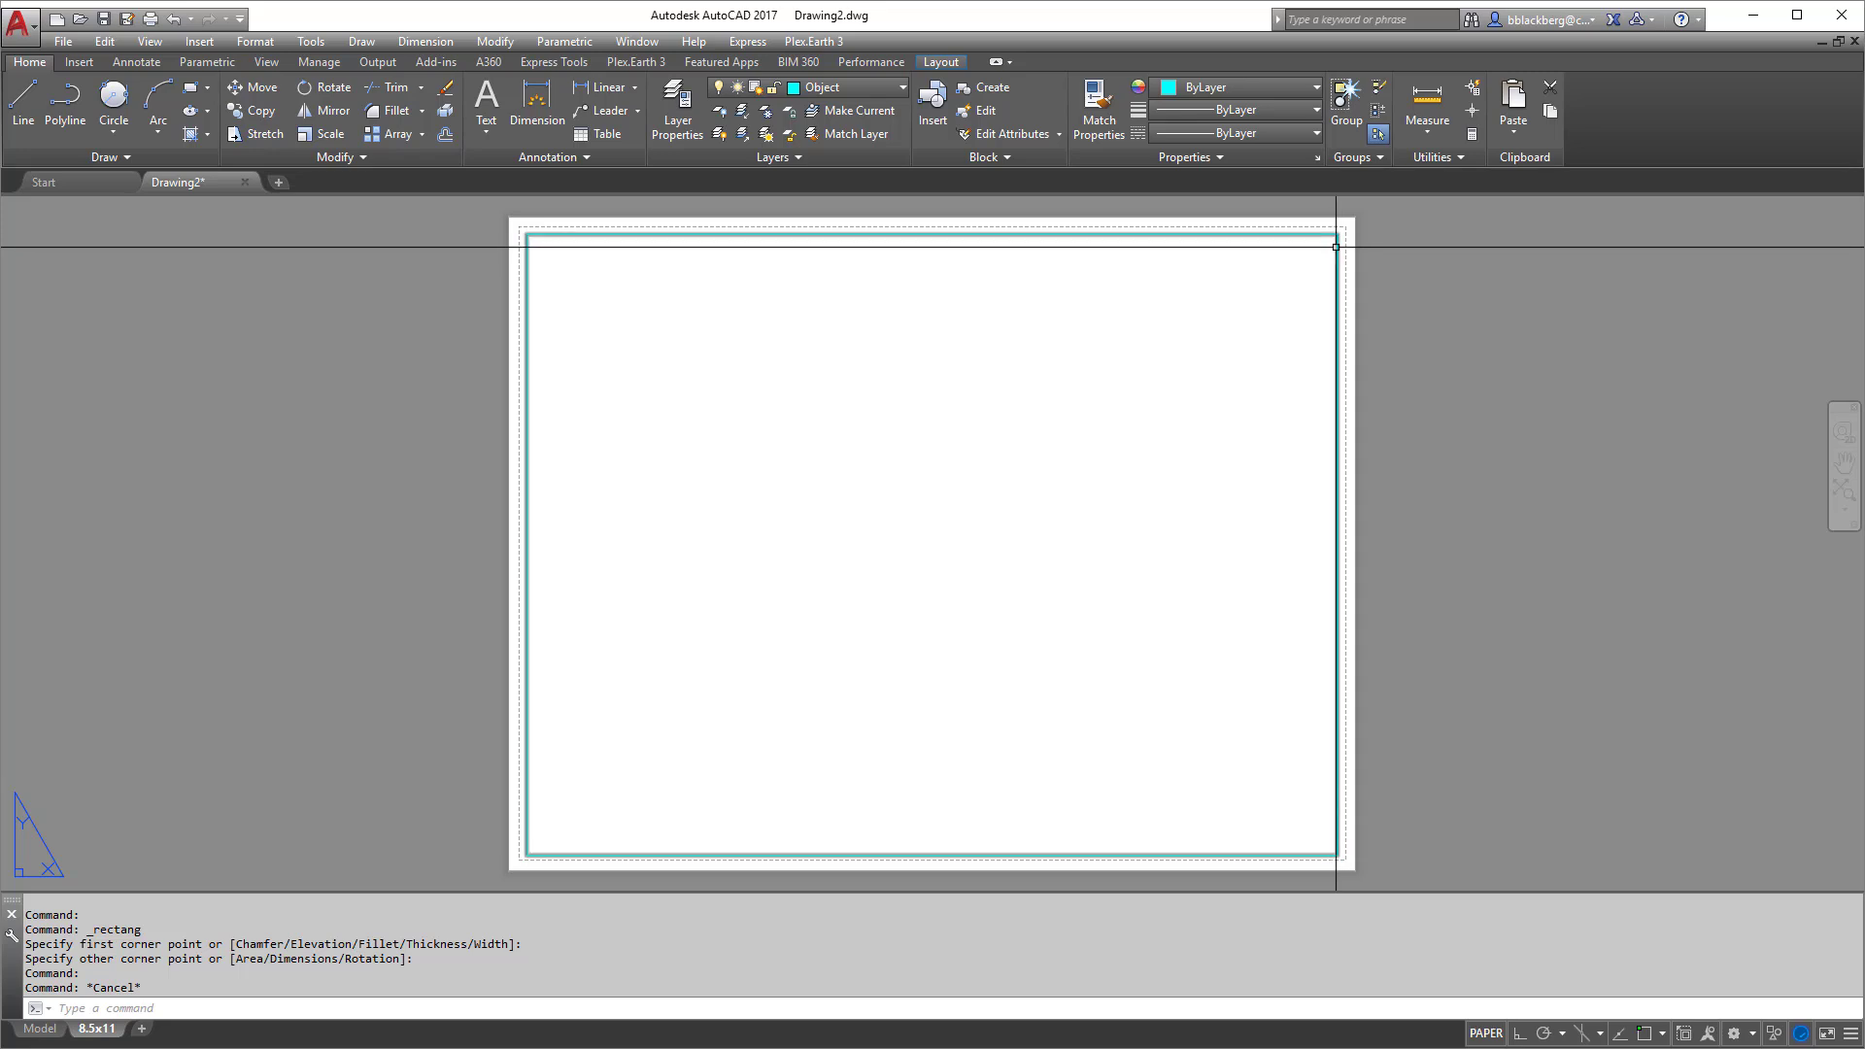
Move the sheet's border rectangle to the Border layer
{"action": "left_click", "coordinate": [1337, 292]}
{"action": "left_click", "coordinate": [850, 89]}
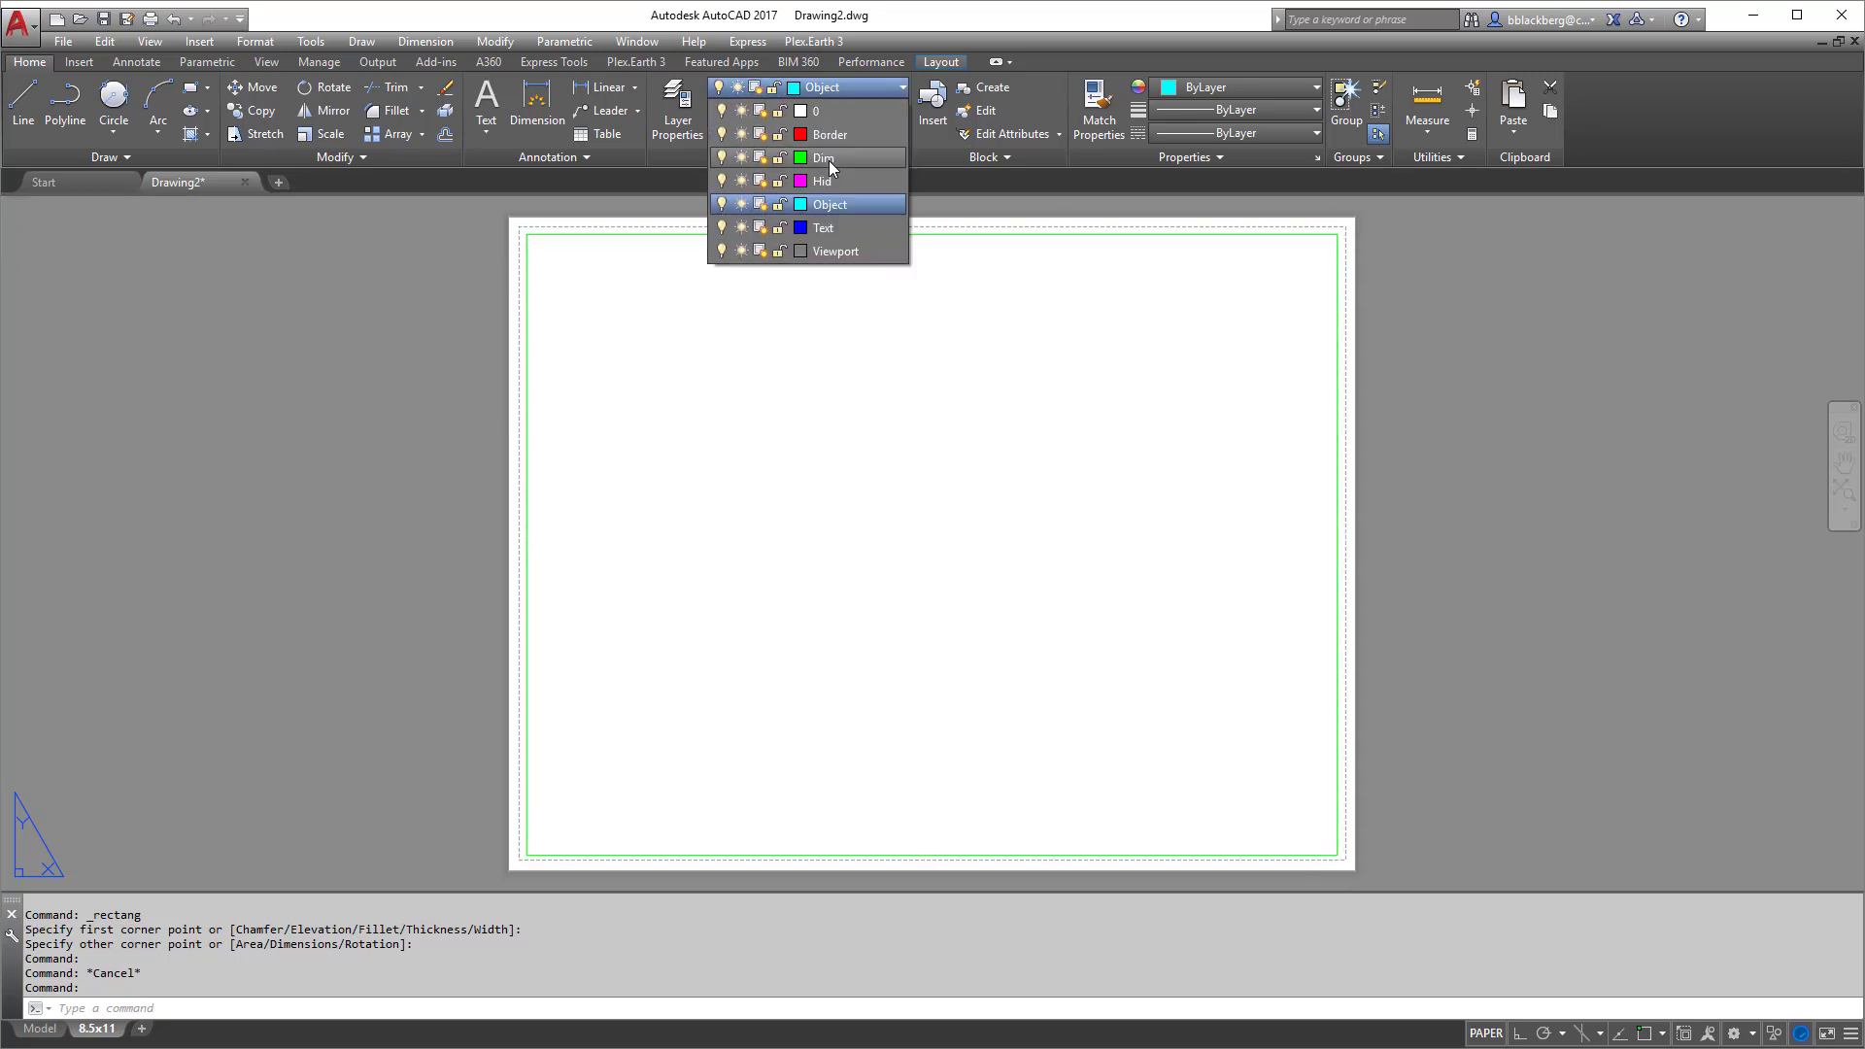
{"action": "left_click", "coordinate": [824, 140]}
{"action": "key", "text": "Escape"}
{"action": "key", "text": "Escape"}
{"action": "key", "text": "Escape"}
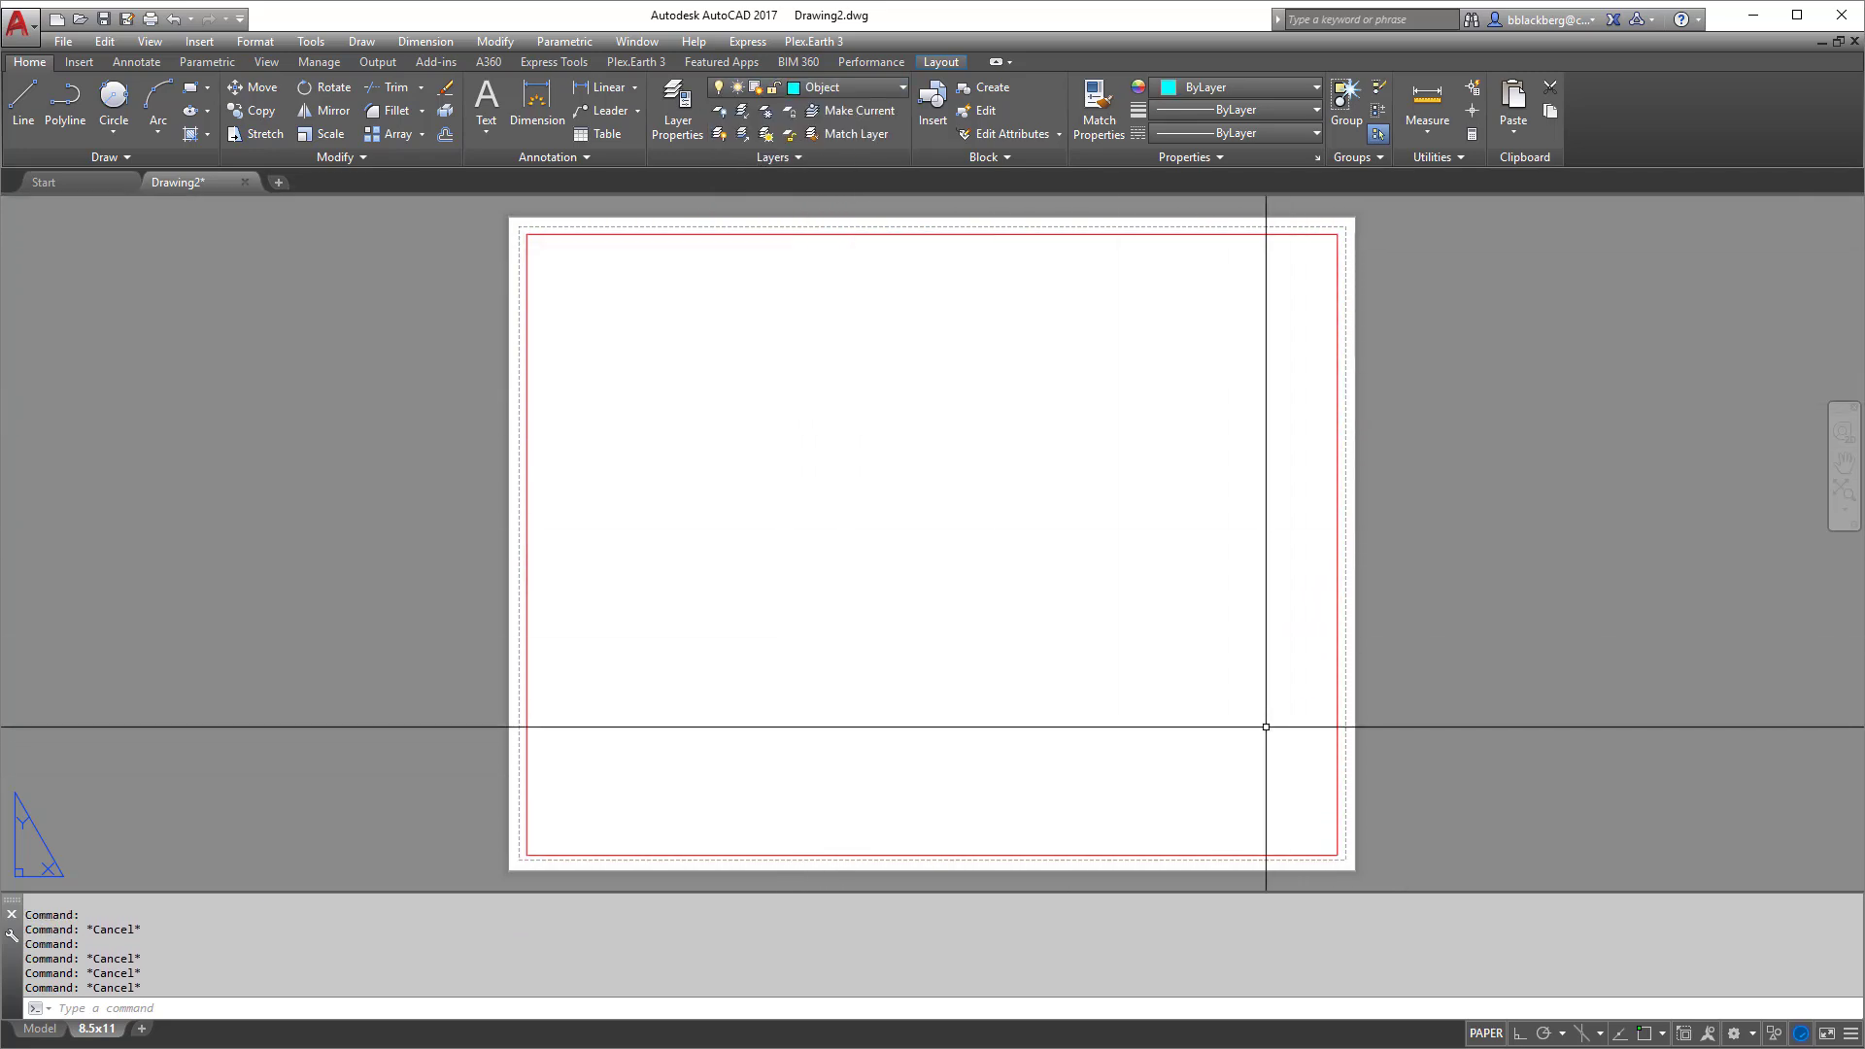
Delete the freehand border rectangle from the sheet
{"action": "left_click", "coordinate": [1333, 361]}
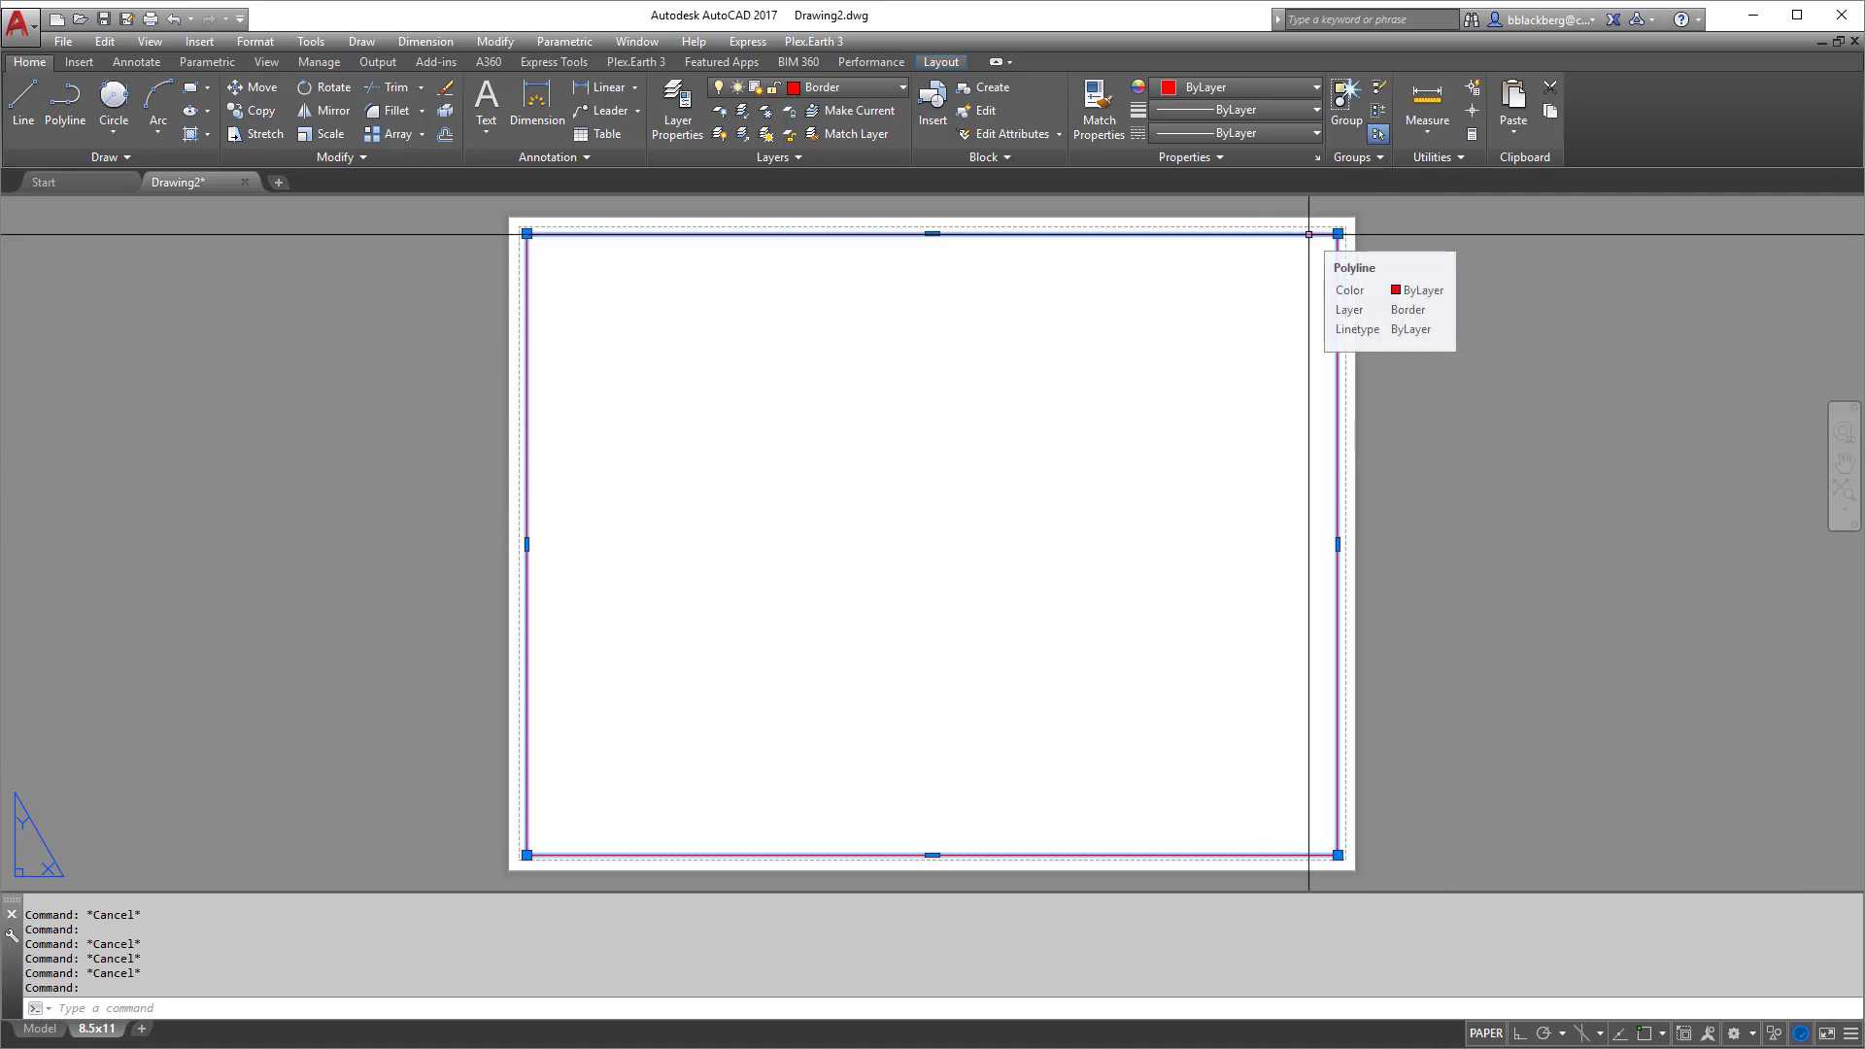
{"action": "key", "text": "Delete"}
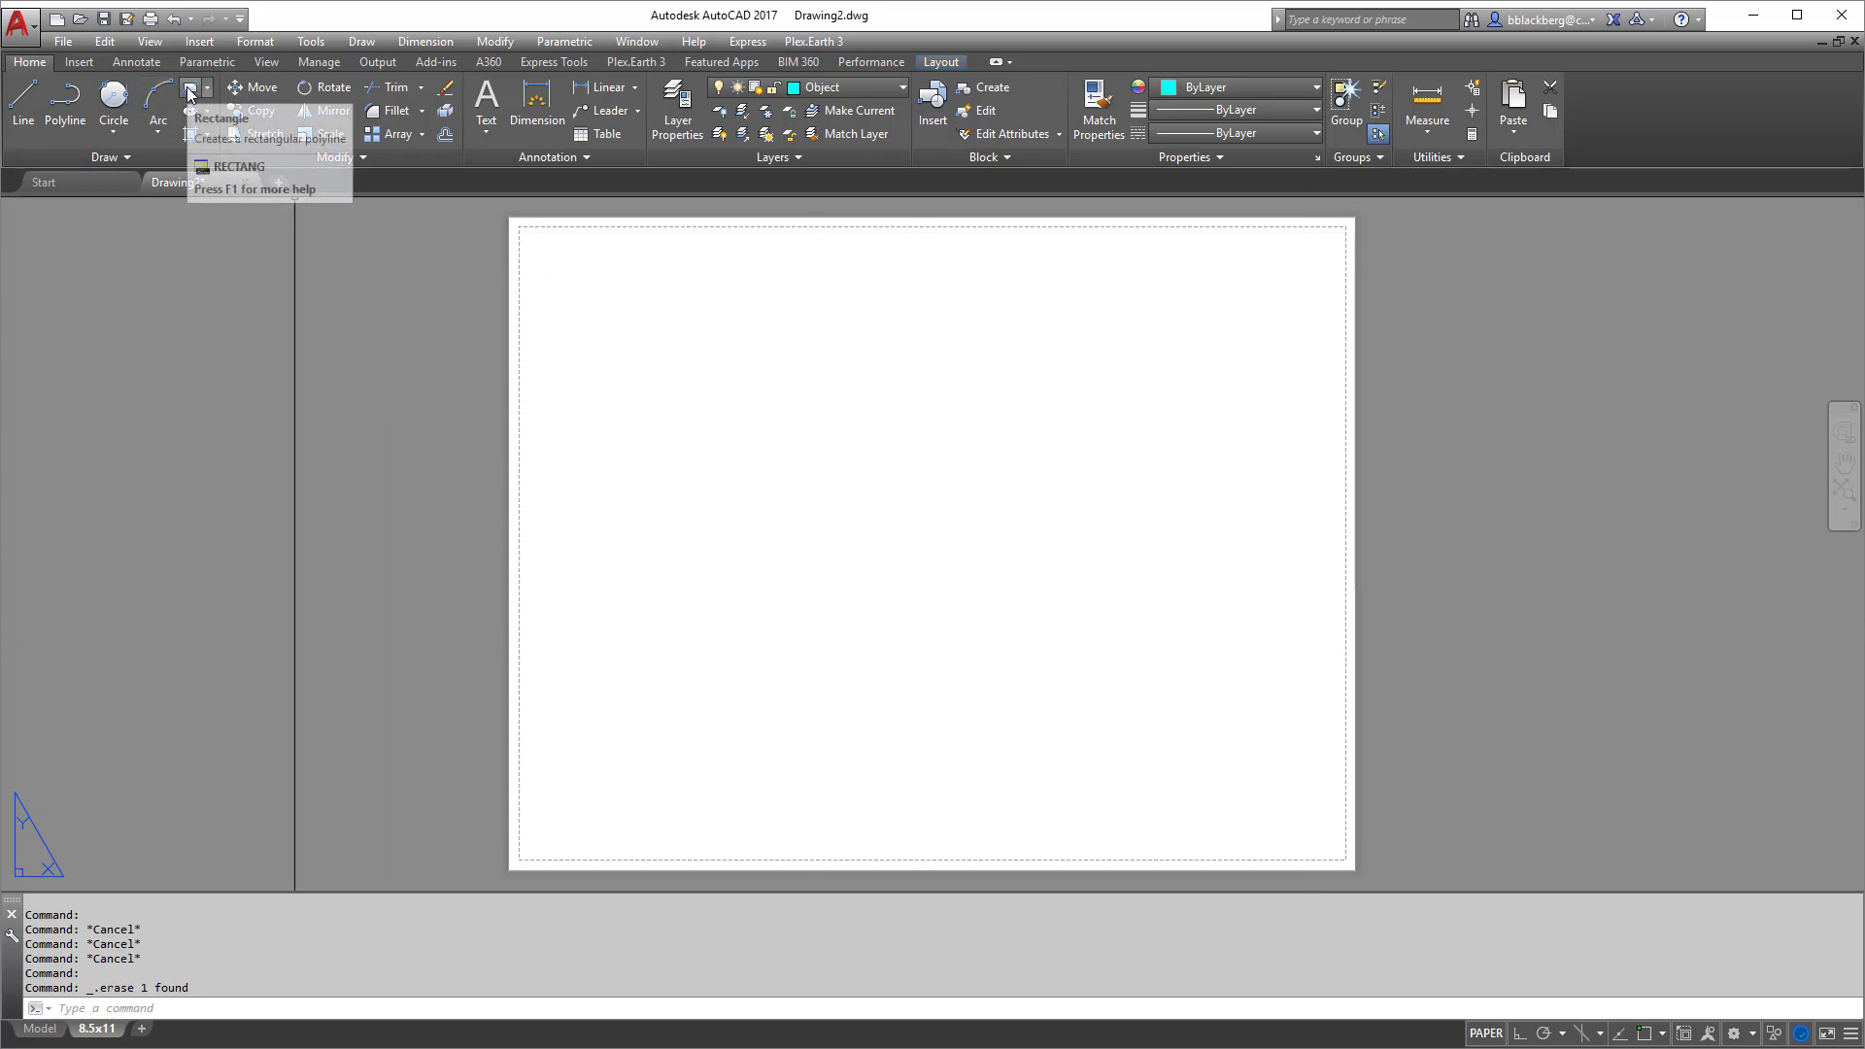
Draw a rectangle 8.5 long and 11 wide starting from the sheet's lower-left printable corner
{"action": "left_click", "coordinate": [190, 92]}
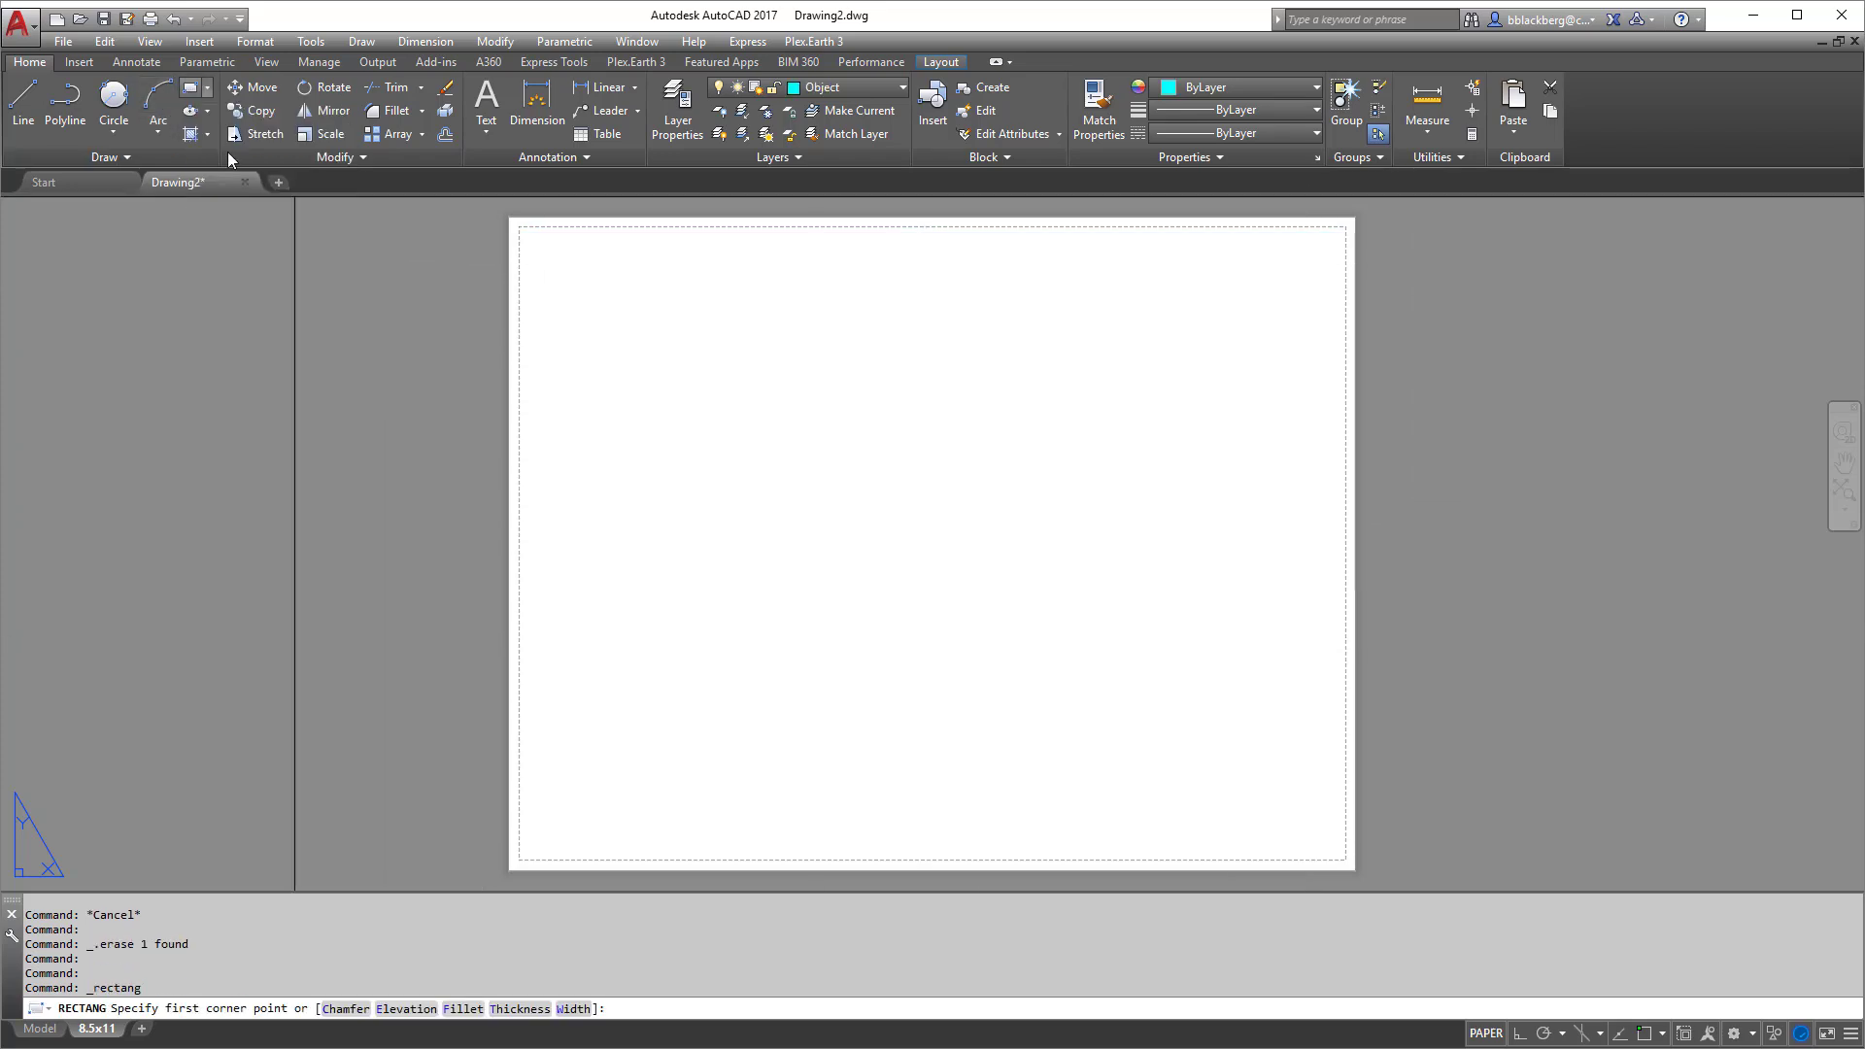
{"action": "left_click", "coordinate": [526, 855]}
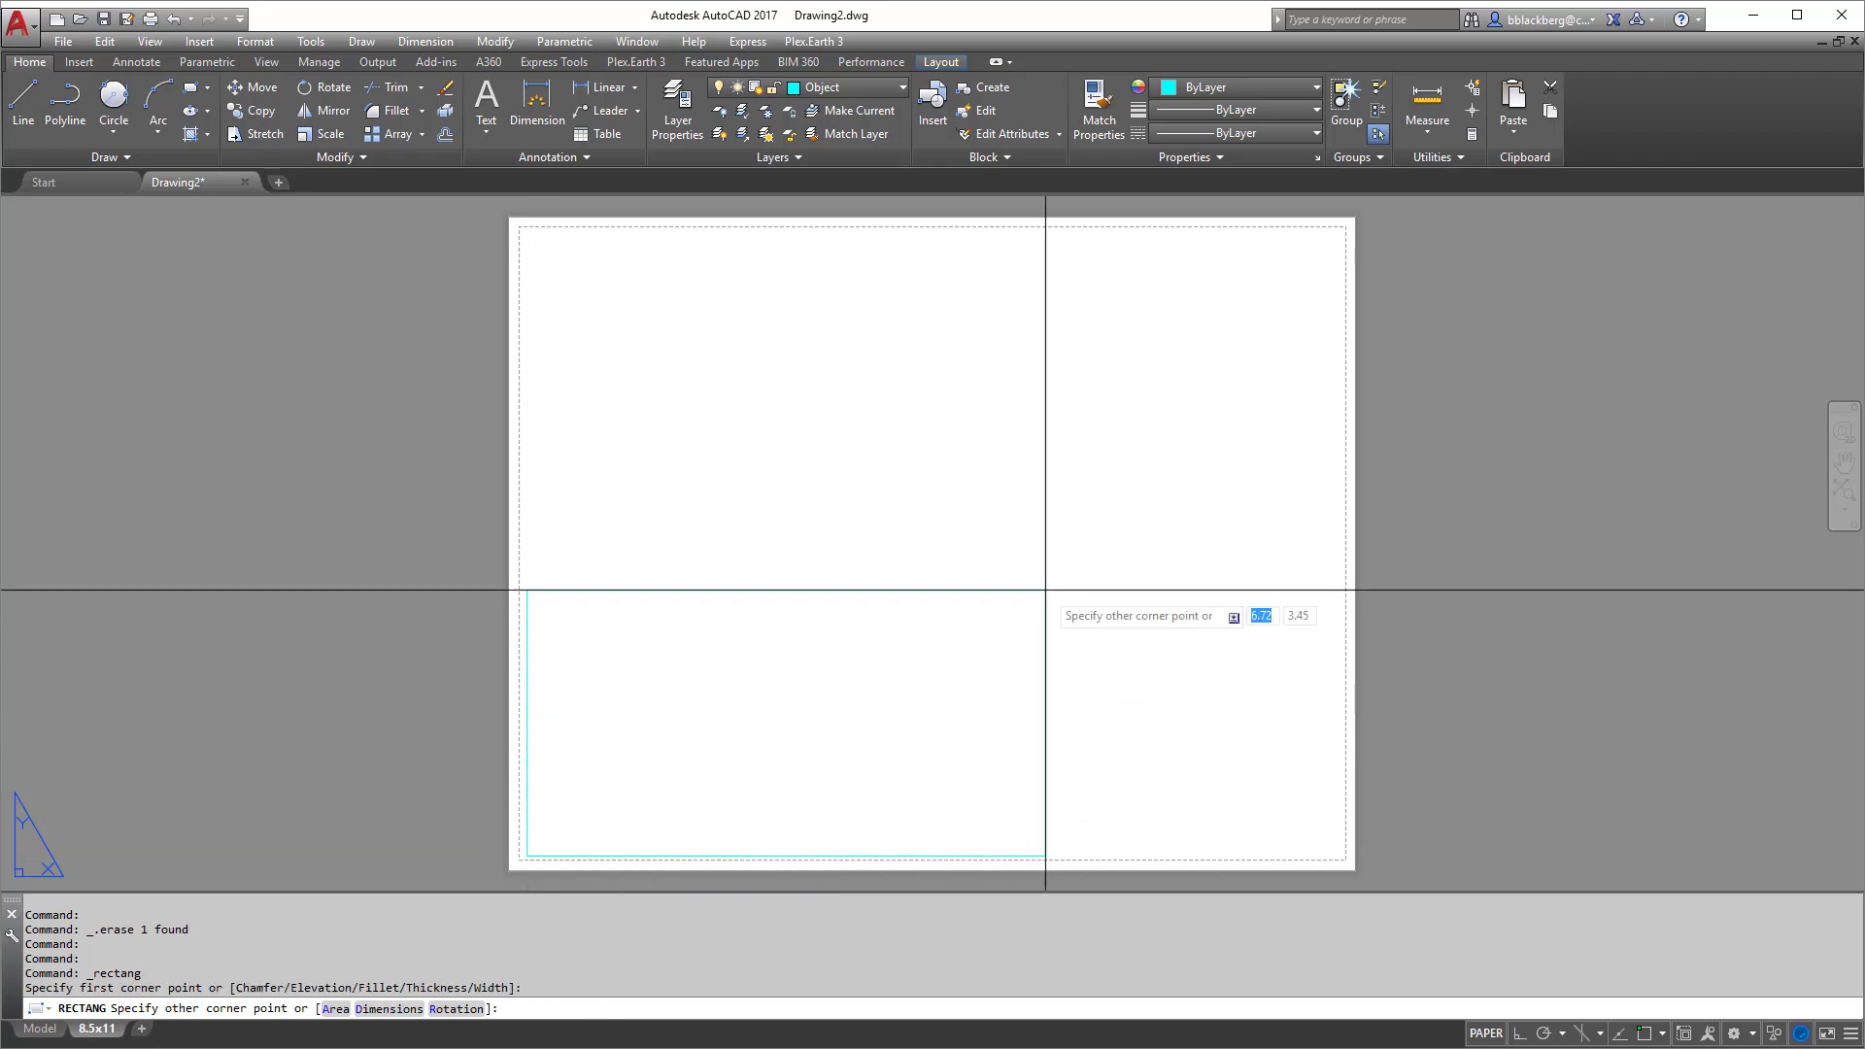
{"action": "type", "text": "d"}
{"action": "key", "text": "Return"}
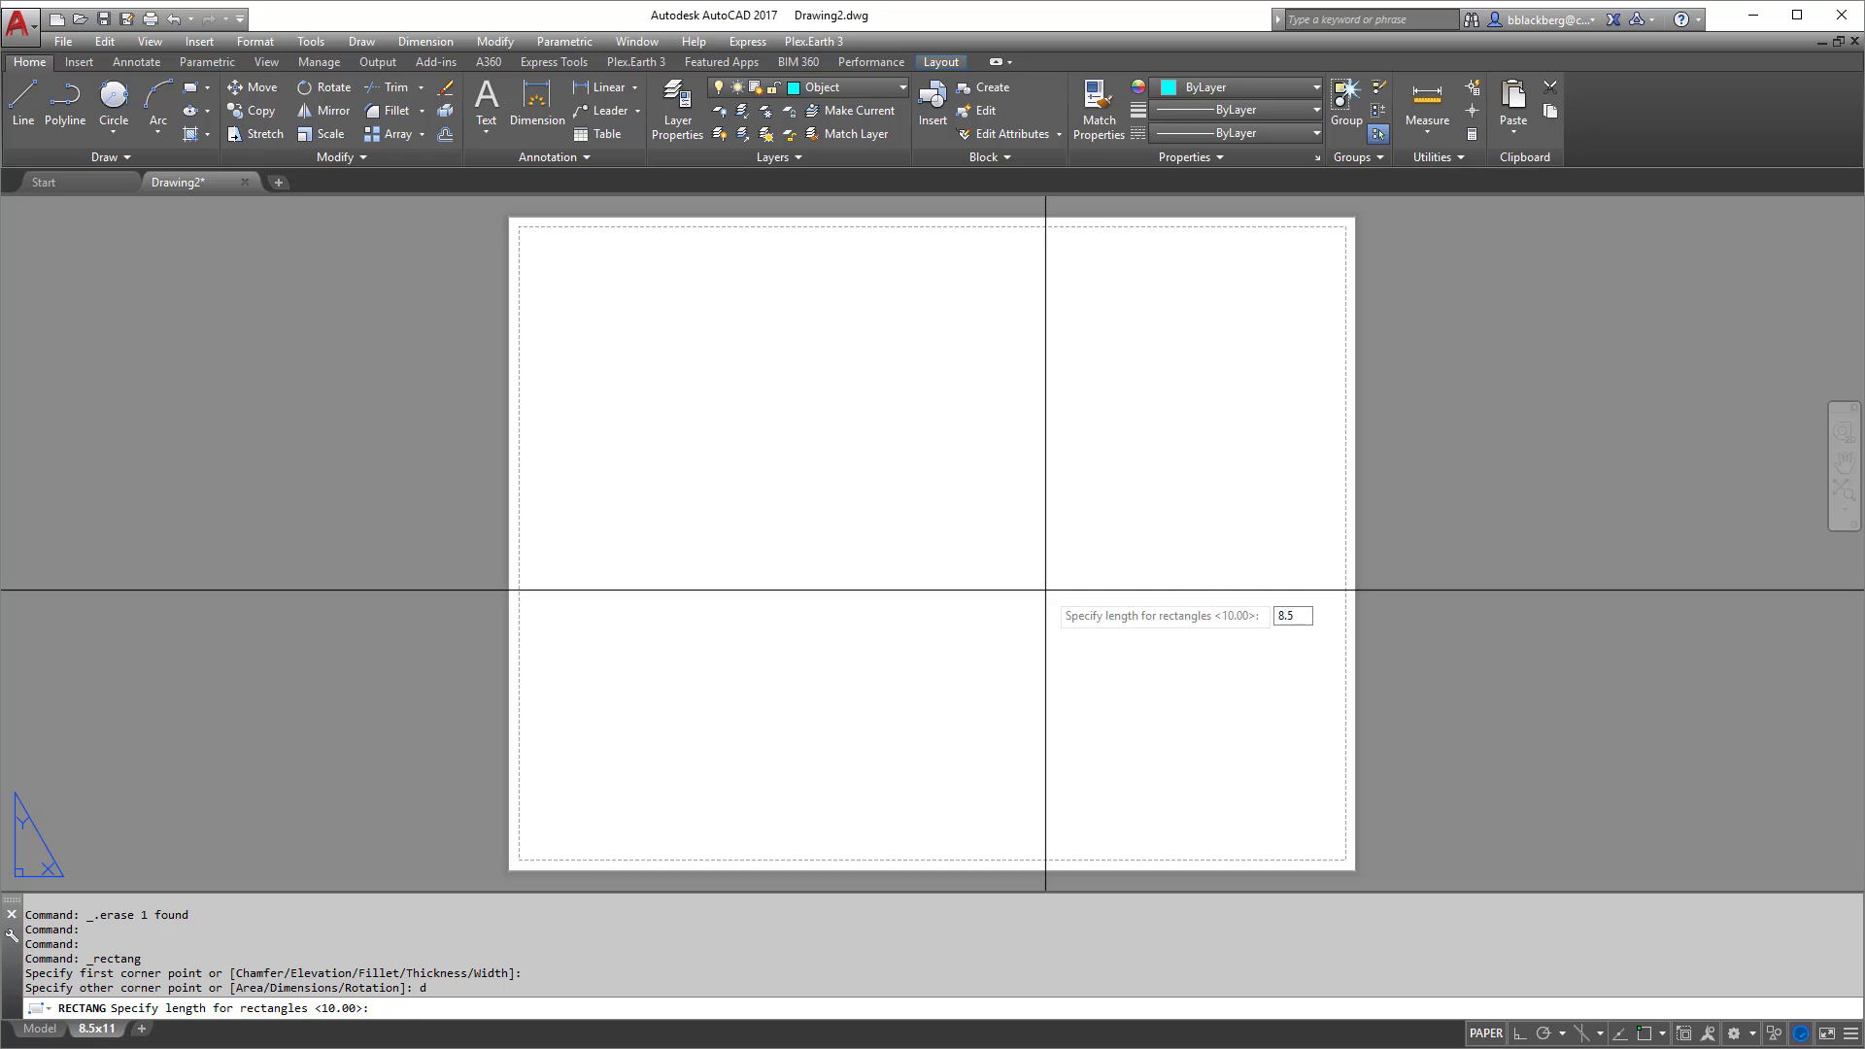
{"action": "key", "text": "Return"}
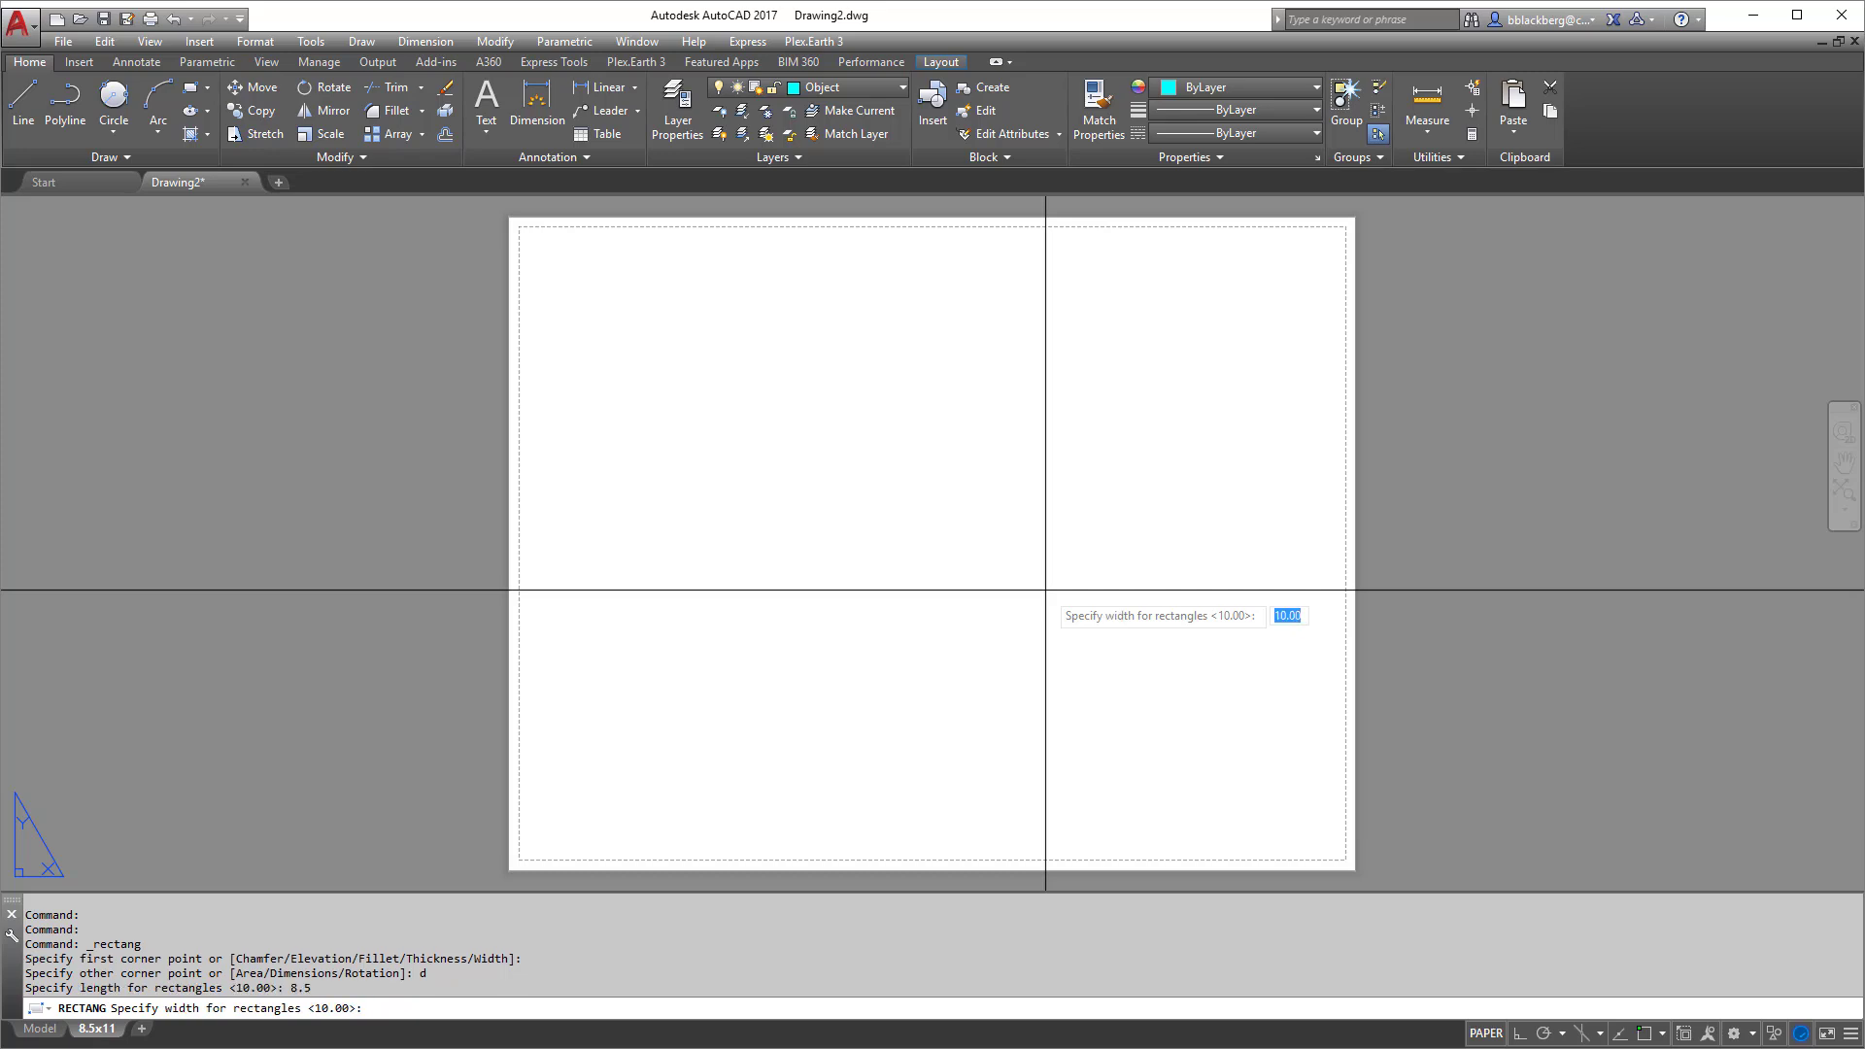
{"action": "type", "text": "11"}
{"action": "key", "text": "Return"}
{"action": "scroll", "coordinate": [1154, 550], "scroll_direction": "down", "scroll_amount": 4}
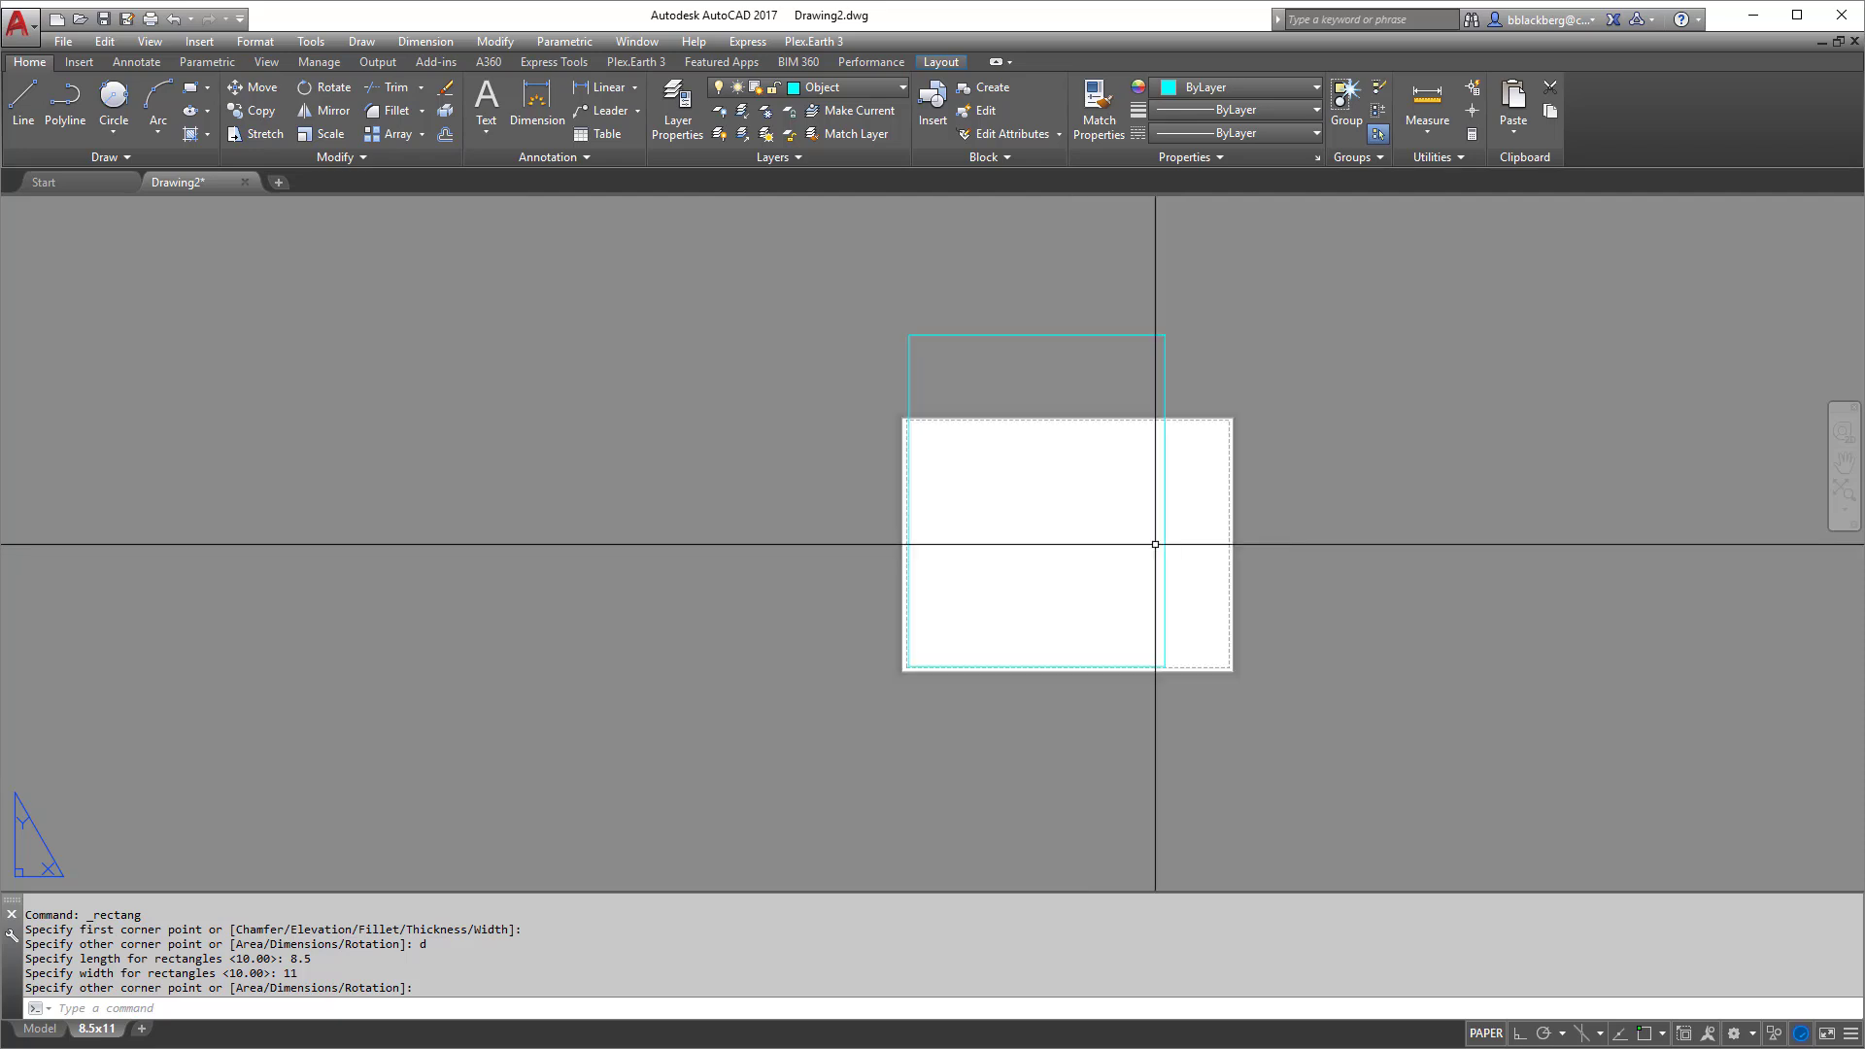
{"action": "key", "text": "Escape"}
{"action": "key", "text": "Escape"}
{"action": "key", "text": "Escape"}
Rotate the 8.5 by 11 rectangle a quarter turn into landscape orientation
{"action": "type", "text": "ro"}
{"action": "key", "text": "Return"}
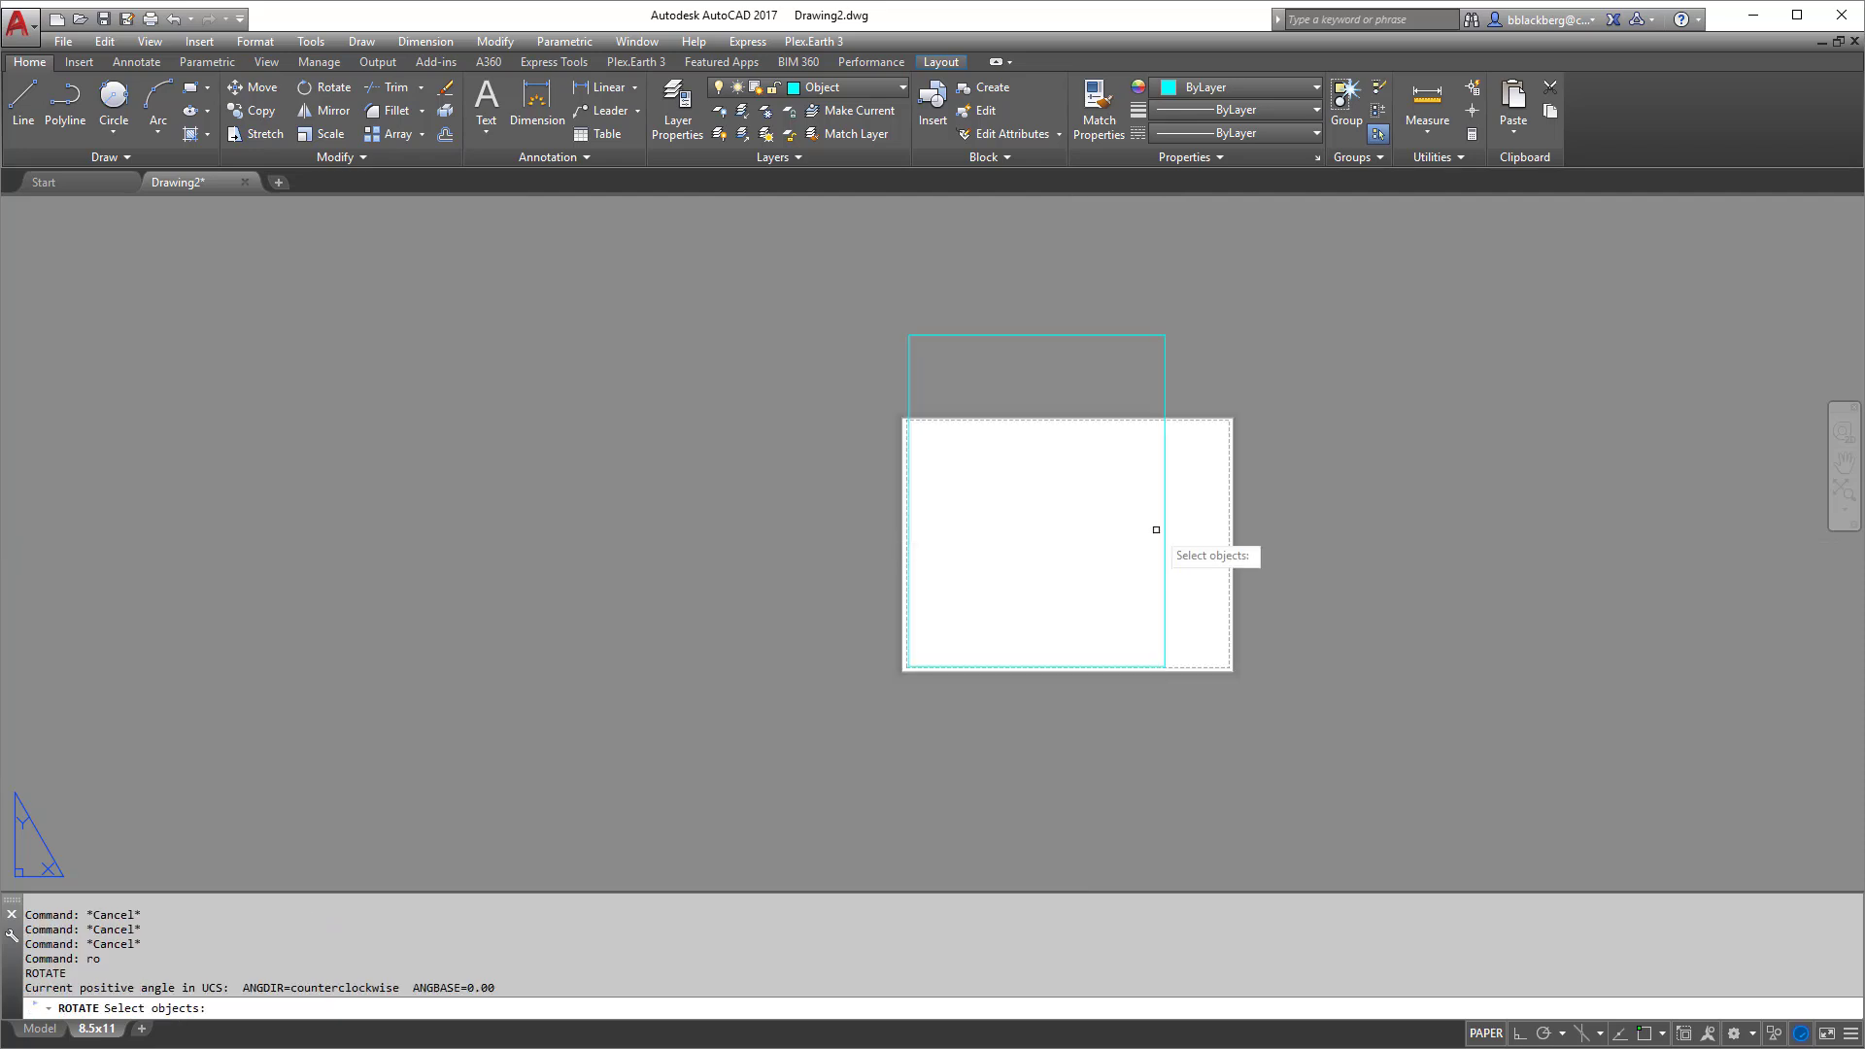
{"action": "left_click", "coordinate": [1165, 514]}
{"action": "key", "text": "Return"}
{"action": "left_click", "coordinate": [1173, 505]}
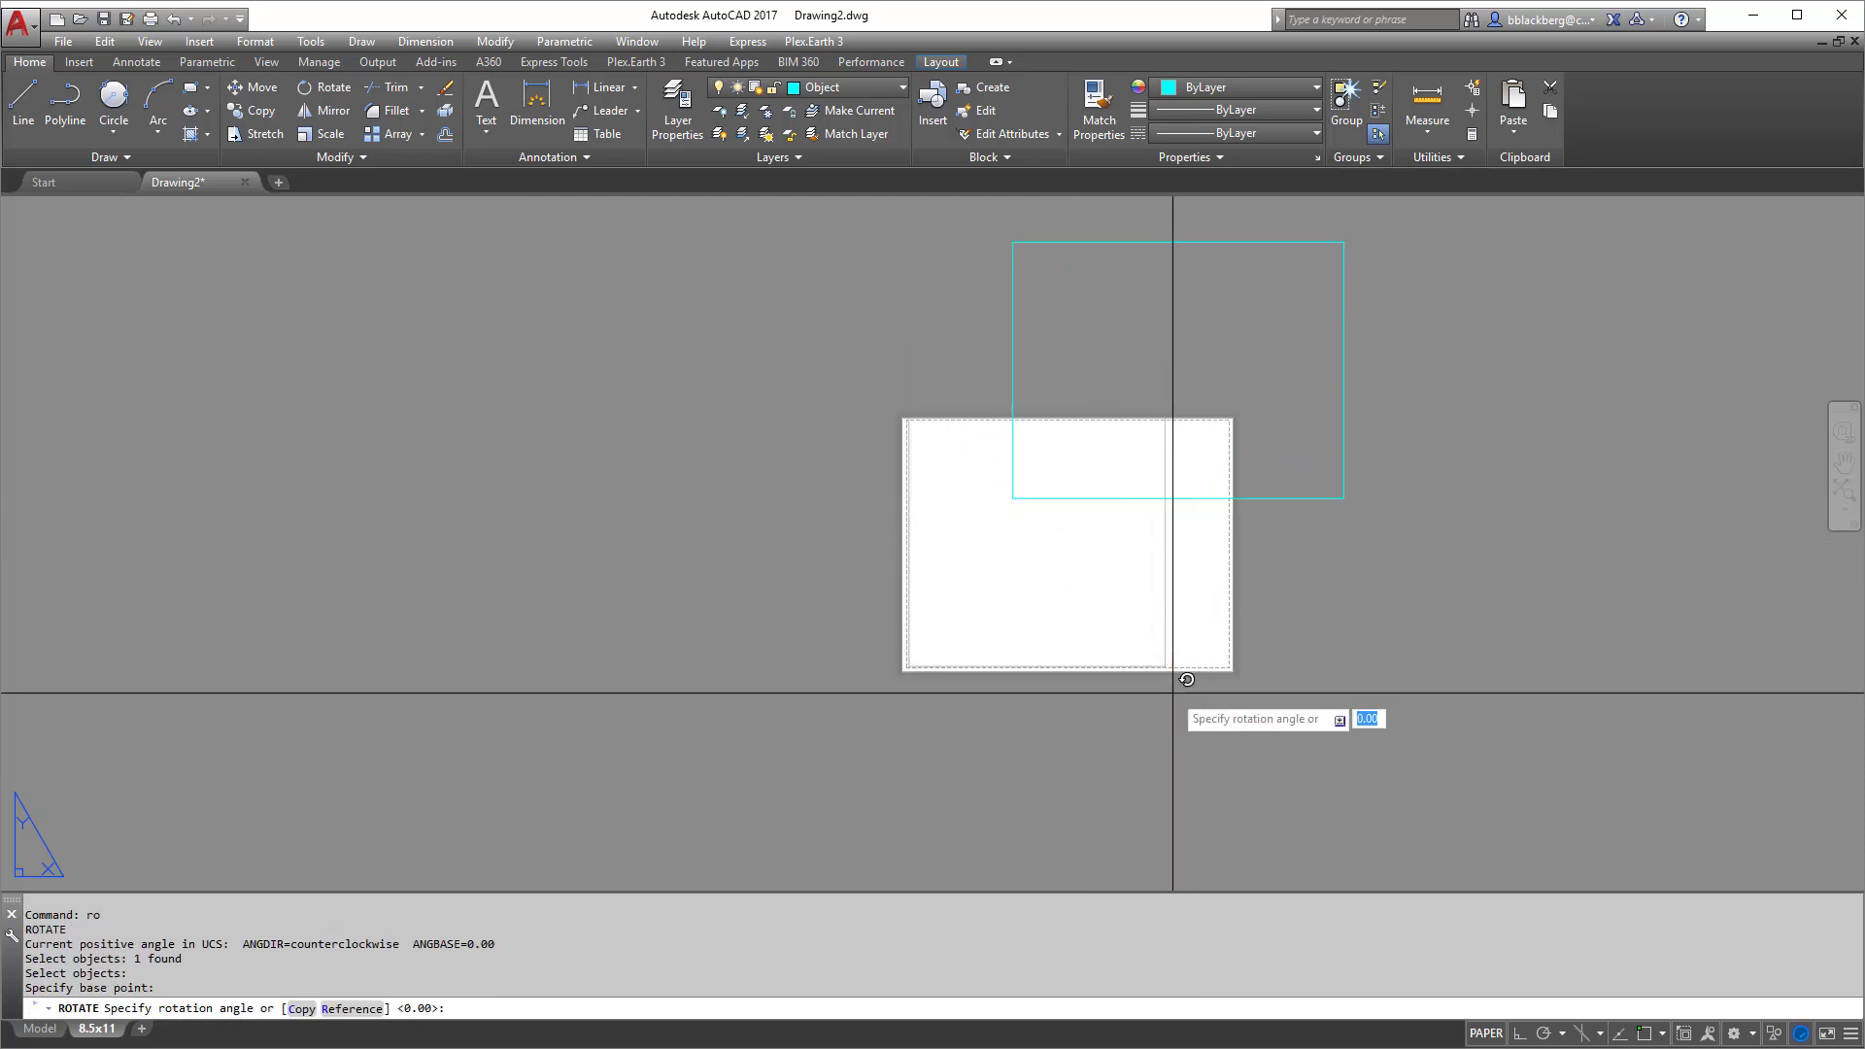
{"action": "key", "text": "F8"}
{"action": "key", "text": "Escape"}
{"action": "key", "text": "Escape"}
Move the landscape rectangle freehand so it roughly covers the white sheet
{"action": "type", "text": "m"}
{"action": "key", "text": "Return"}
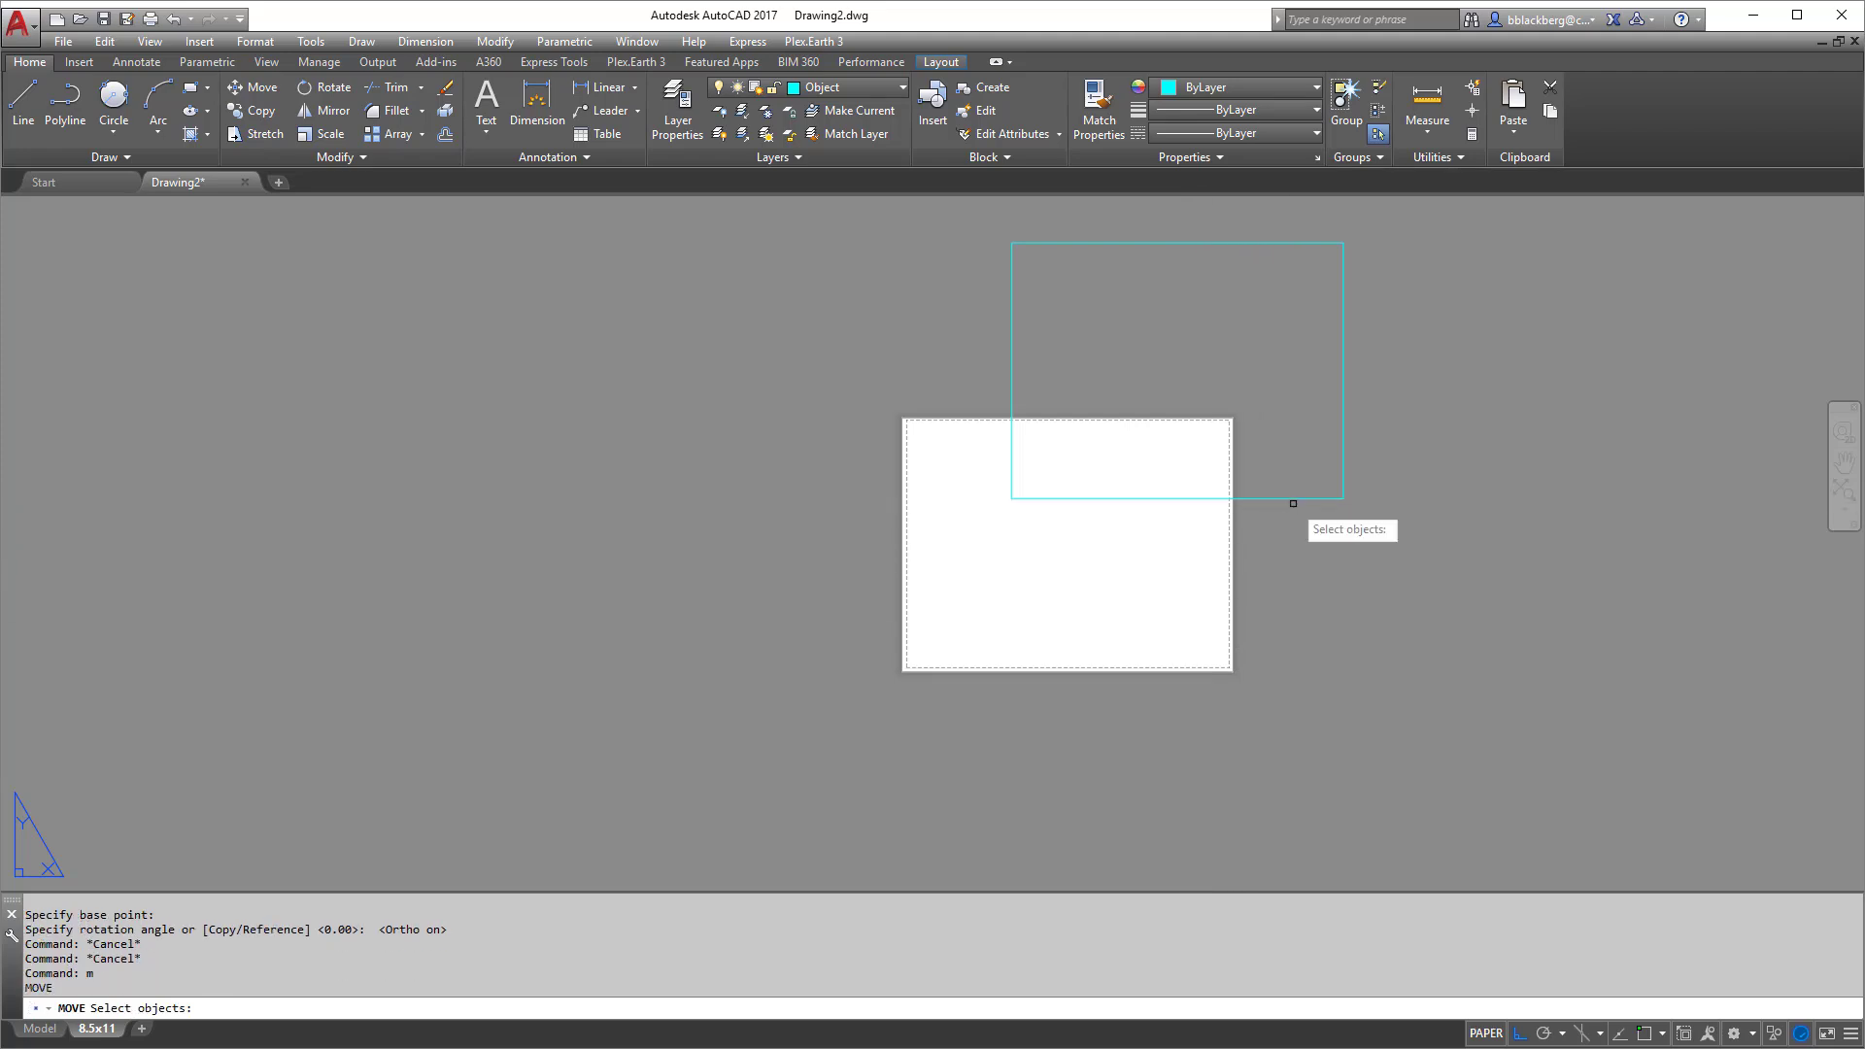
{"action": "left_click", "coordinate": [1292, 503]}
{"action": "key", "text": "Return"}
{"action": "left_click", "coordinate": [1279, 445]}
{"action": "key", "text": "F8"}
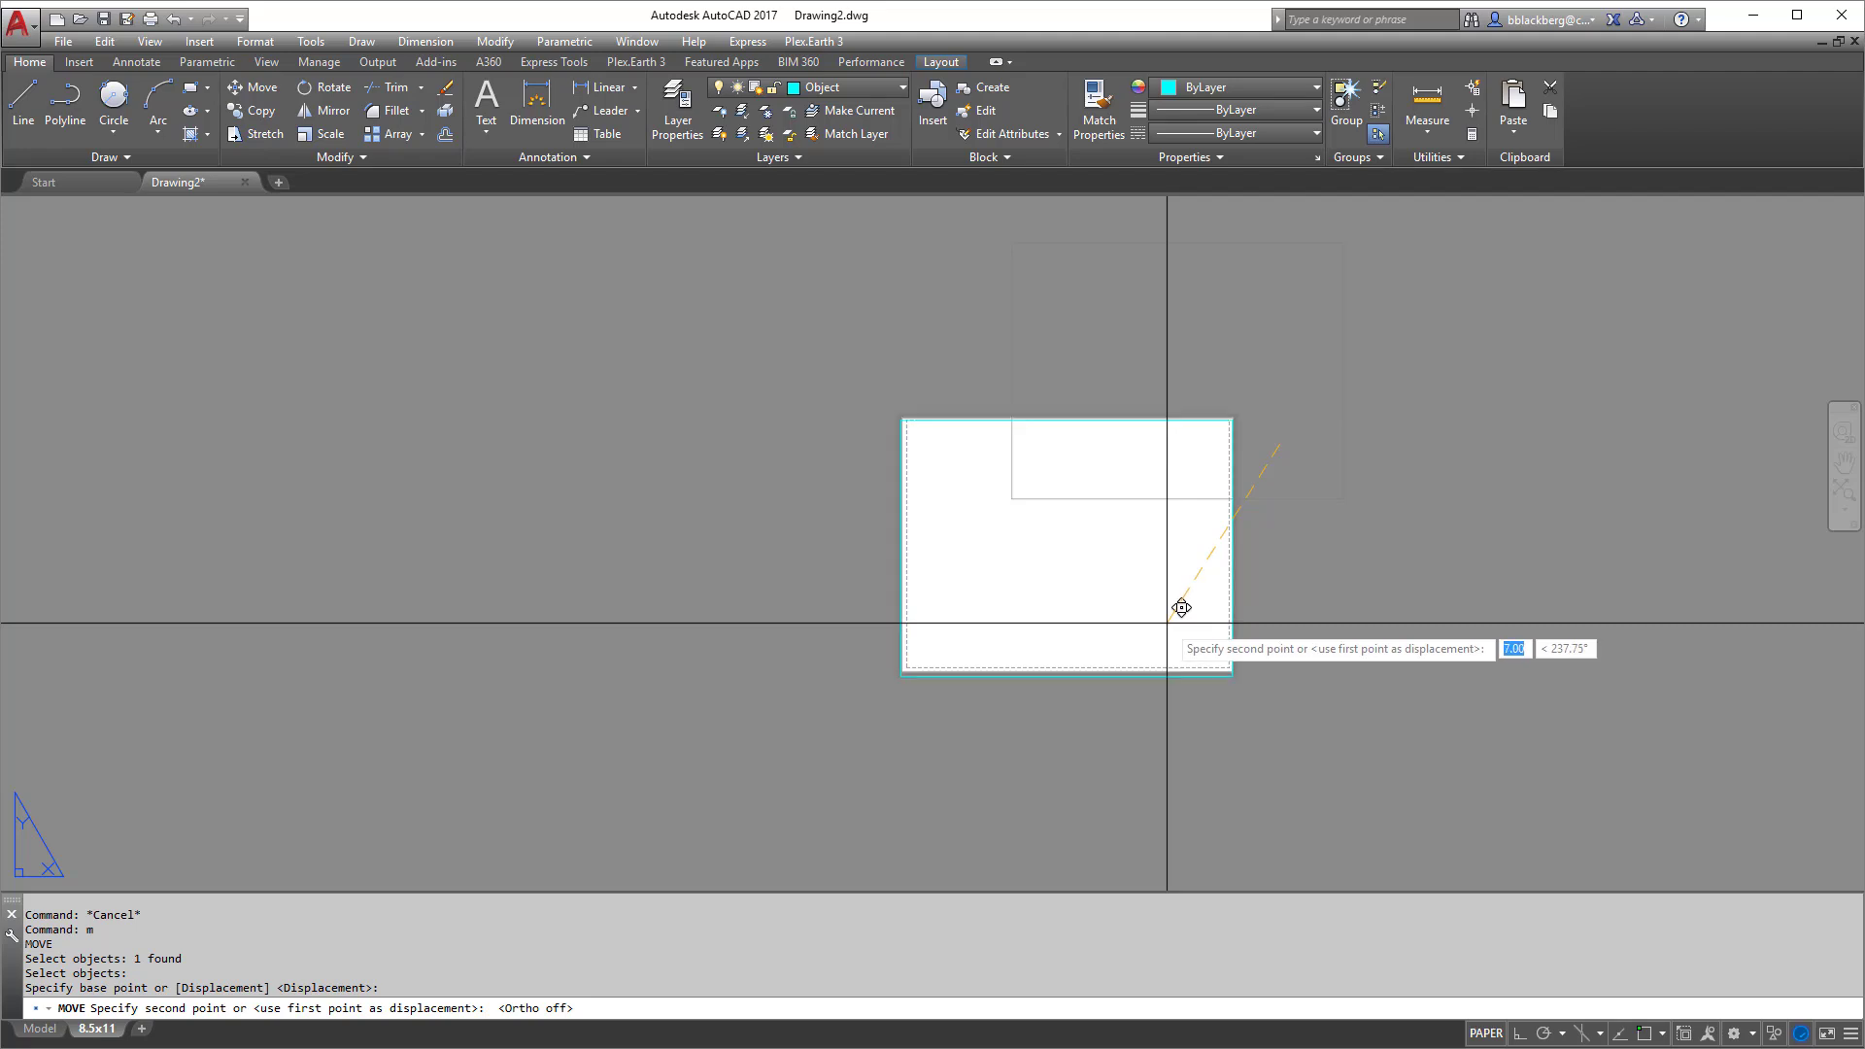
{"action": "left_click", "coordinate": [1182, 605]}
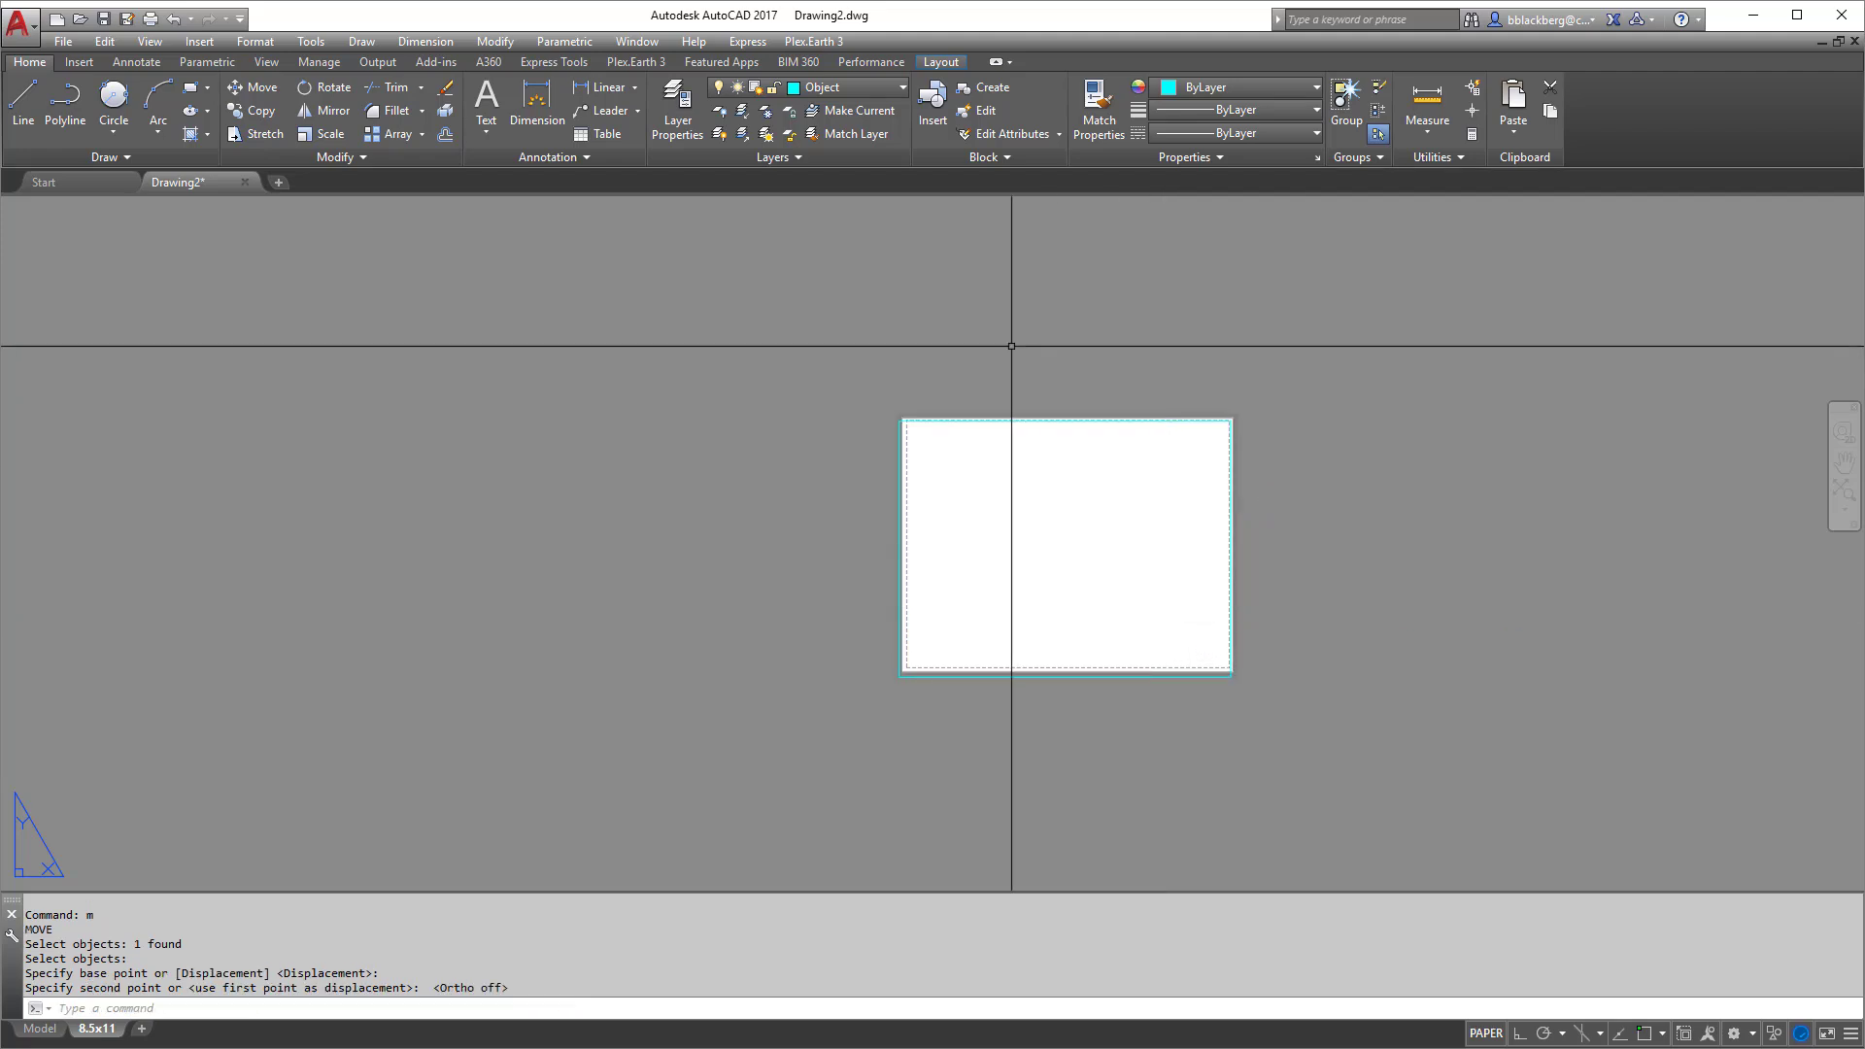
Assign the 8.5 by 11 rectangle to the Border layer
{"action": "key", "text": "Escape"}
{"action": "left_click", "coordinate": [901, 420]}
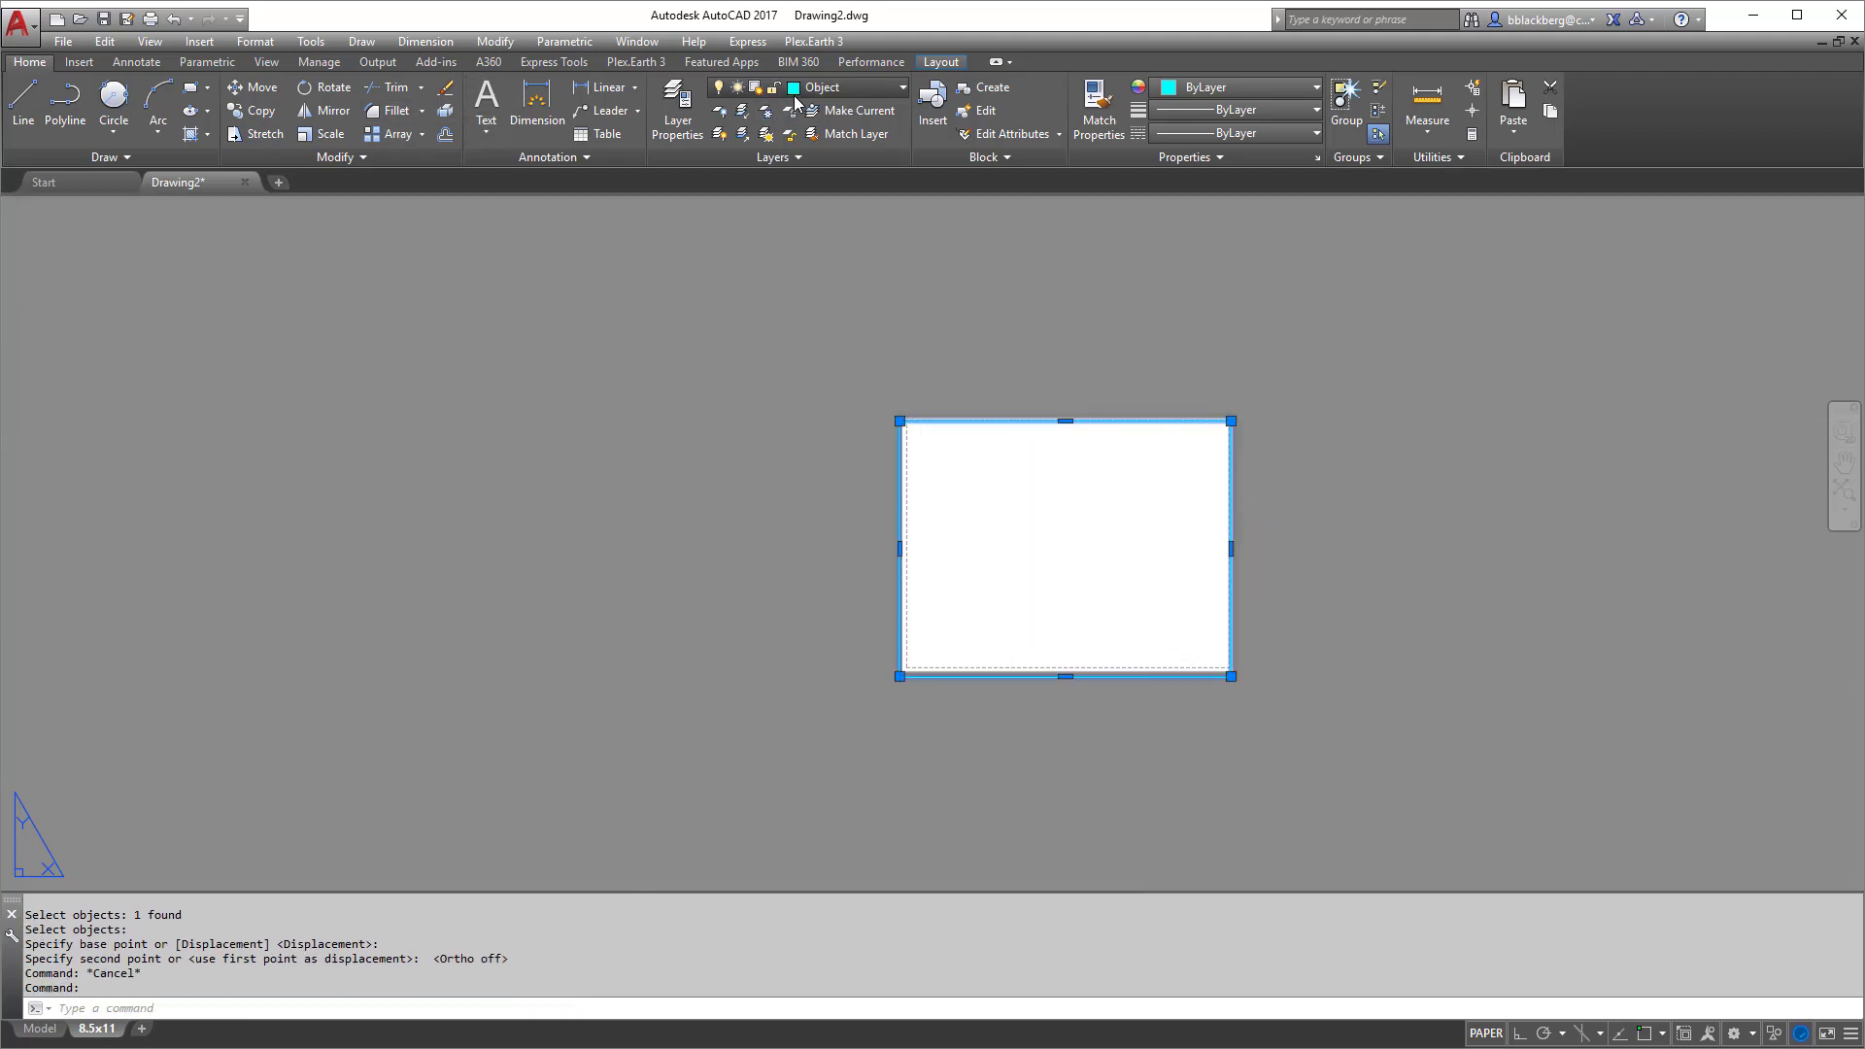
{"action": "left_click", "coordinate": [845, 86]}
{"action": "left_click", "coordinate": [825, 124]}
{"action": "scroll", "coordinate": [1000, 420], "scroll_direction": "up", "scroll_amount": 4}
{"action": "key", "text": "Escape"}
{"action": "key", "text": "Escape"}
{"action": "key", "text": "Escape"}
{"action": "key", "text": "Escape"}
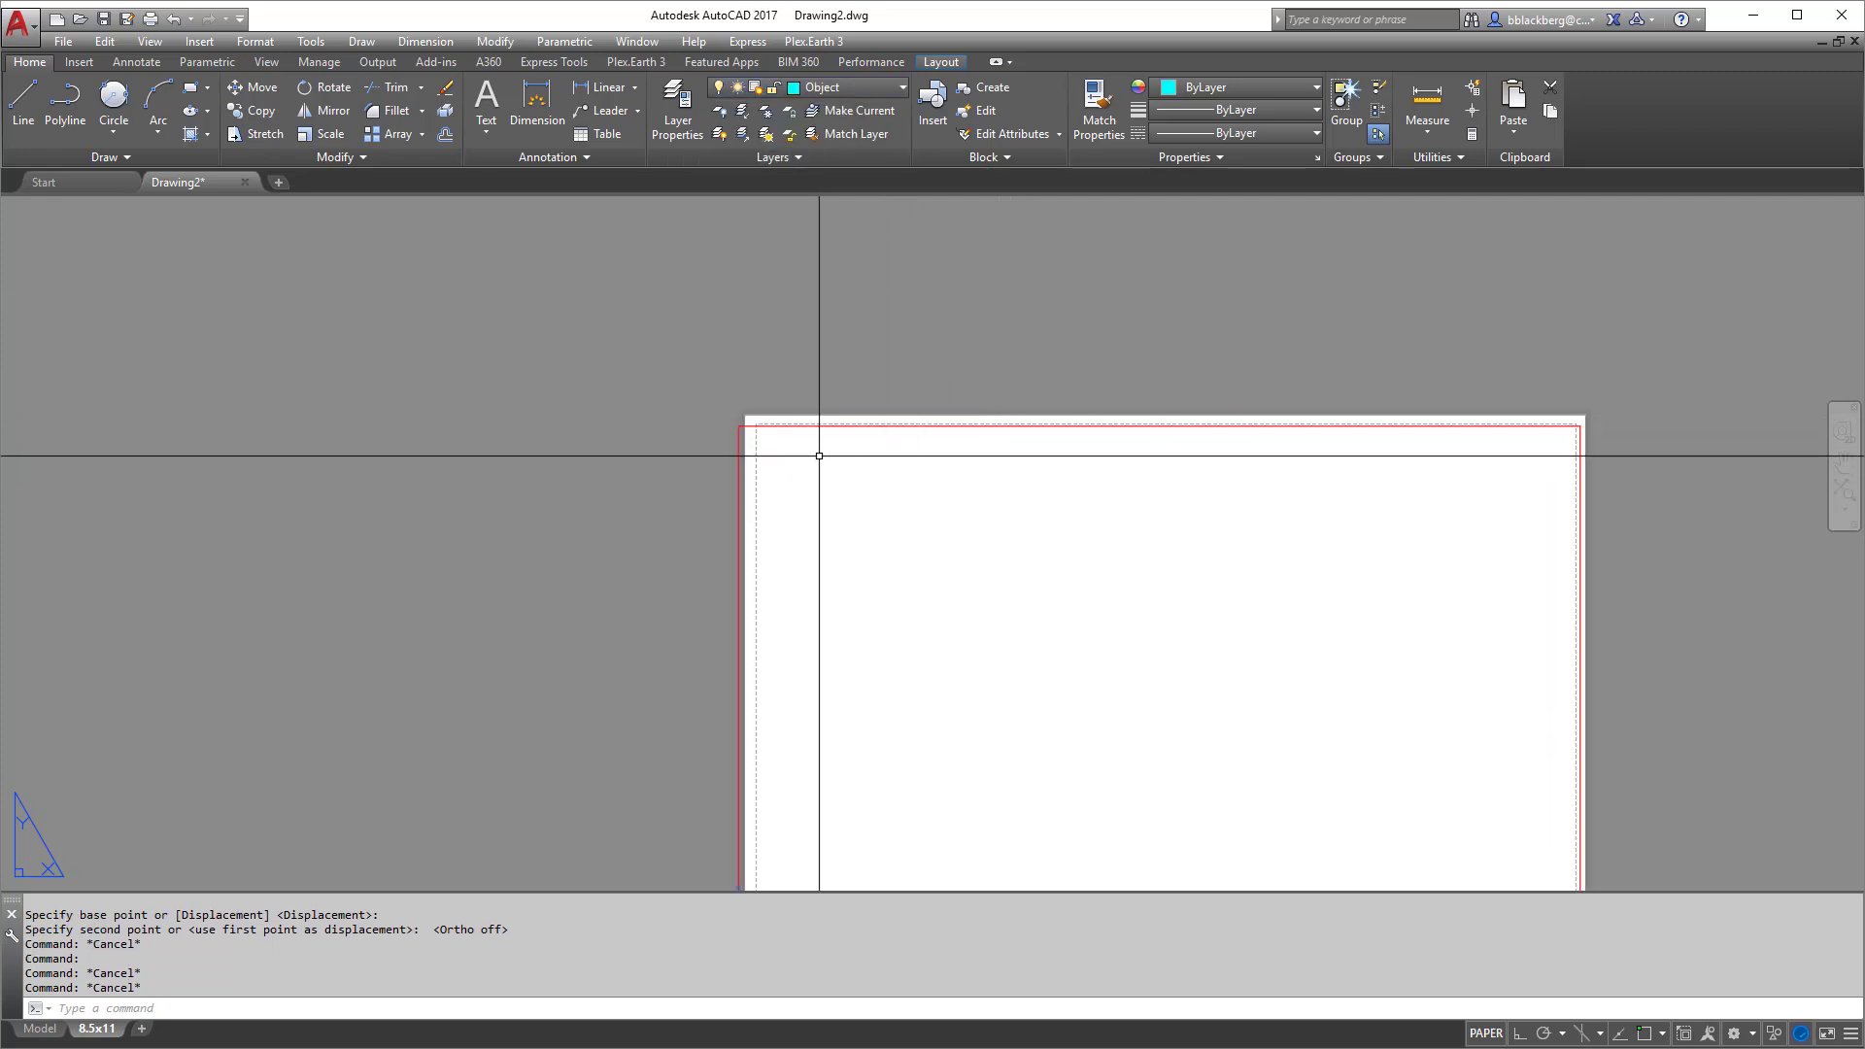
Move the border rectangle off the sheet into the empty space on its right side
{"action": "type", "text": "m"}
{"action": "key", "text": "Return"}
{"action": "left_click", "coordinate": [743, 424]}
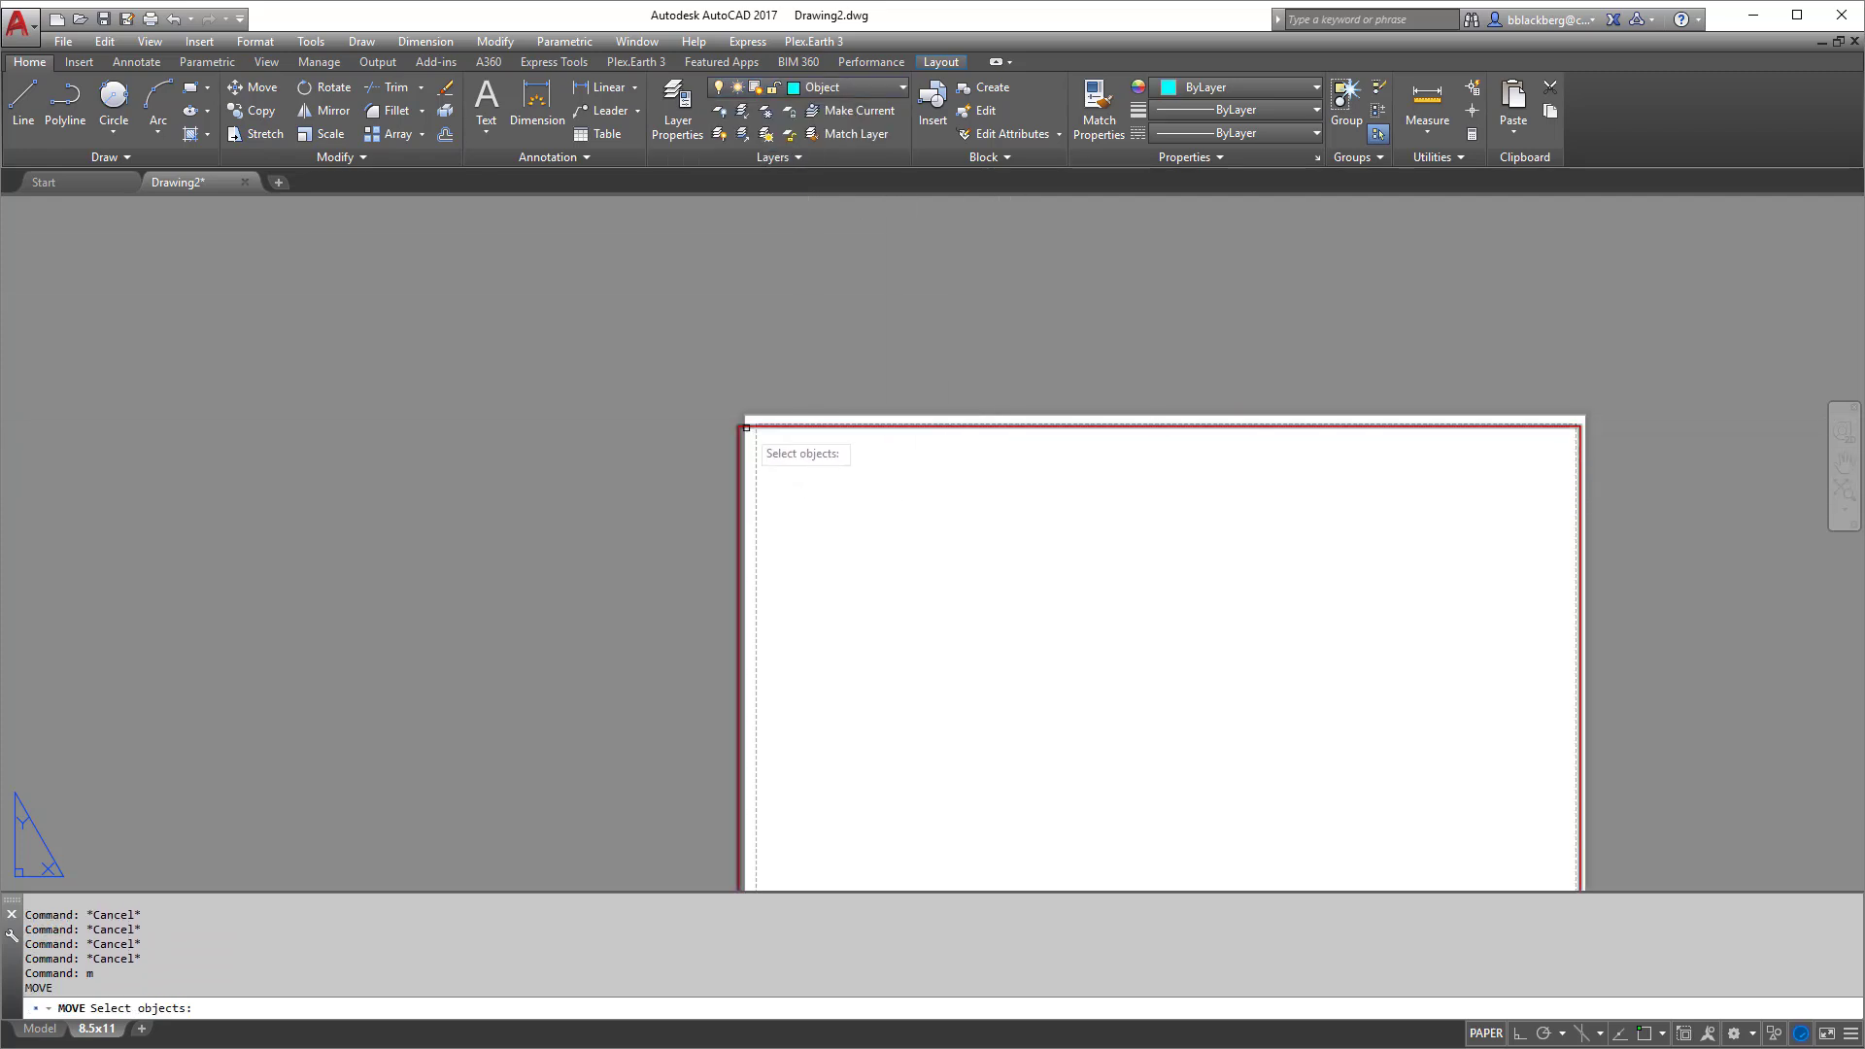
{"action": "key", "text": "Return"}
{"action": "left_click", "coordinate": [746, 425]}
{"action": "scroll", "coordinate": [979, 566], "scroll_direction": "down", "scroll_amount": 4}
{"action": "left_click", "coordinate": [1267, 419]}
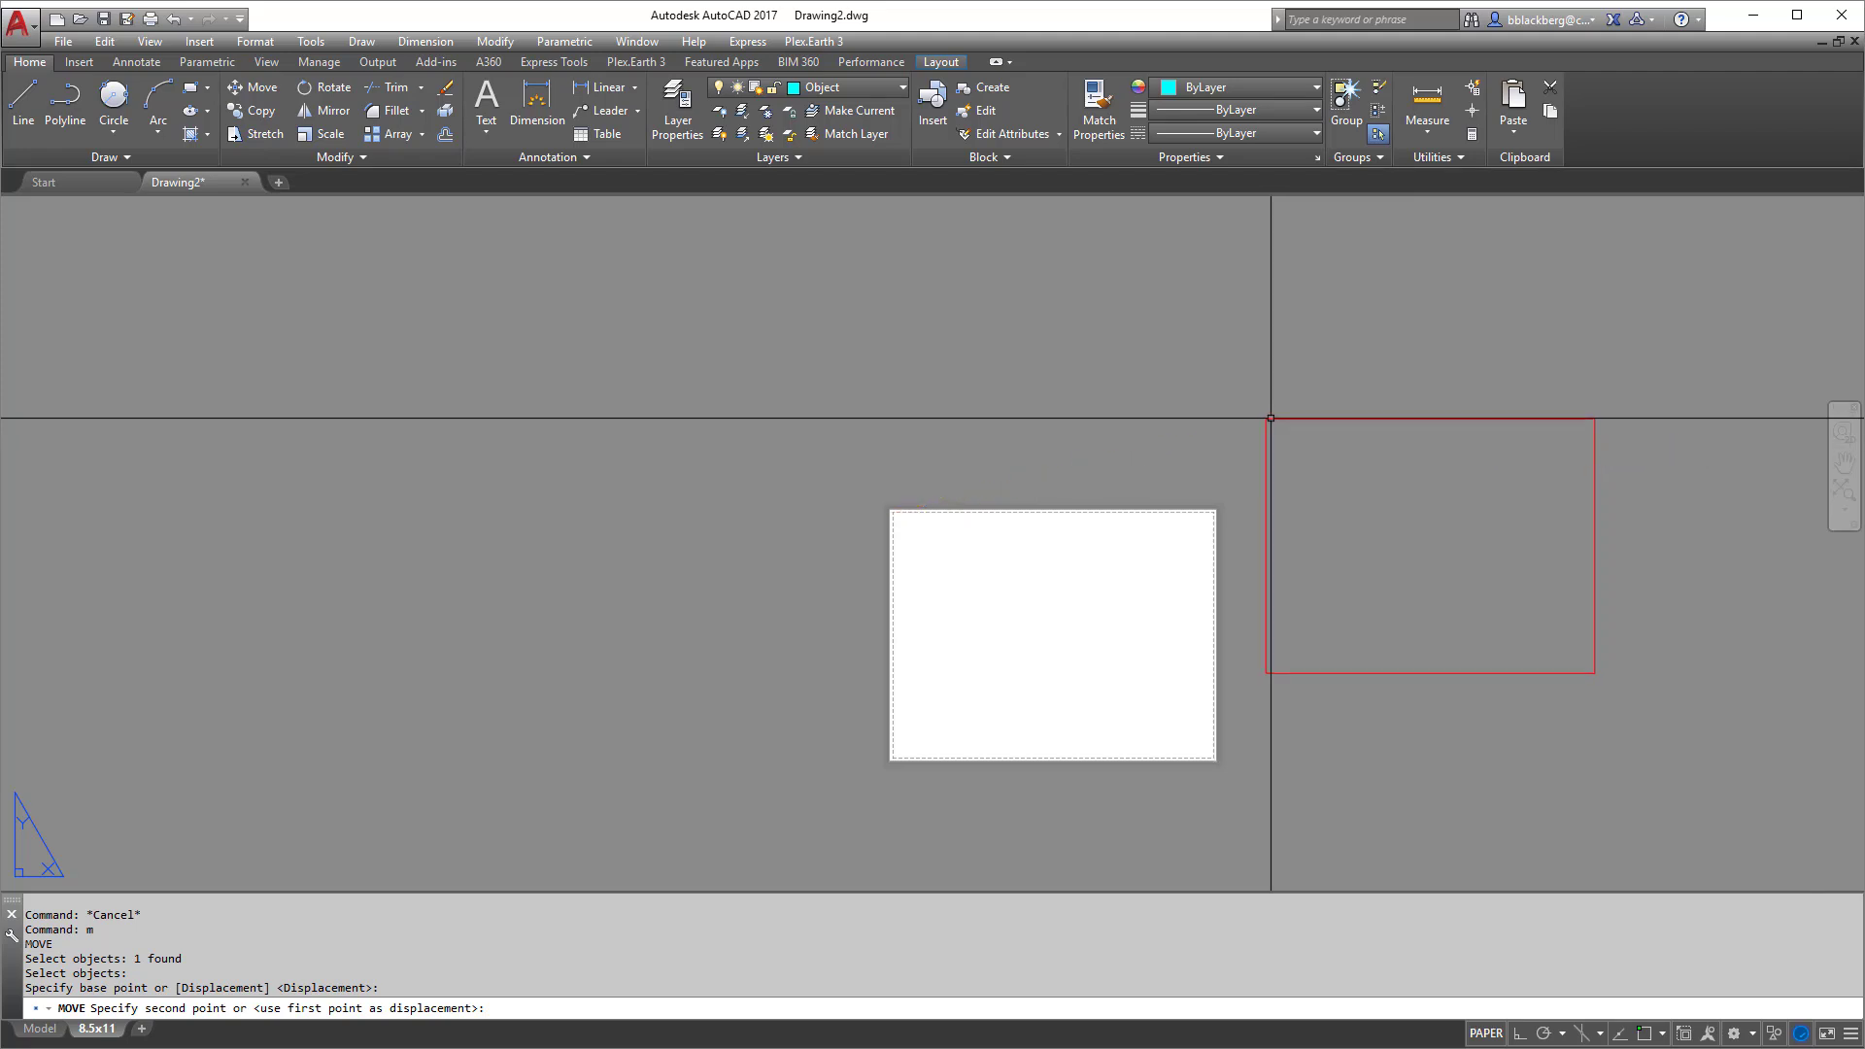
{"action": "middle_click_drag", "start_coordinate": [1257, 572], "coordinate": [947, 592]}
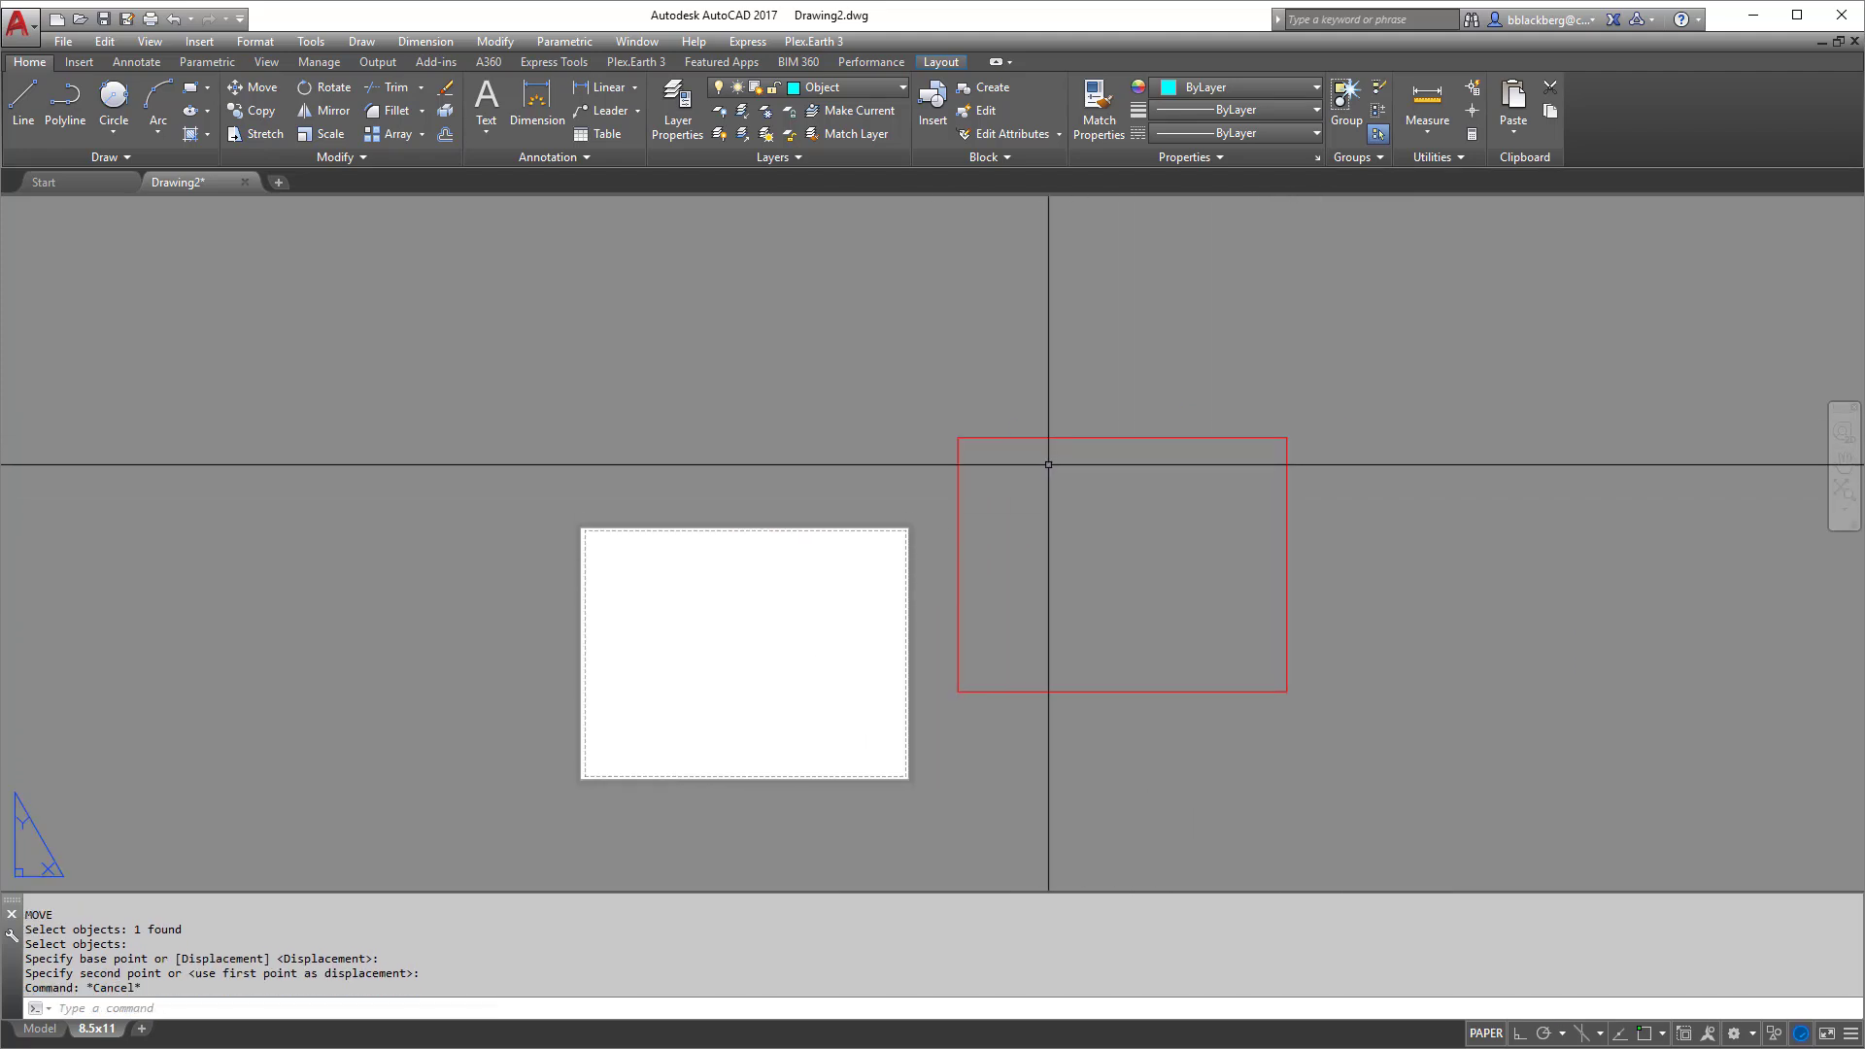
{"action": "key", "text": "Escape"}
{"action": "key", "text": "Escape"}
{"action": "key", "text": "Escape"}
{"action": "key", "text": "Escape"}
{"action": "type", "text": "o"}
{"action": "key", "text": "Return"}
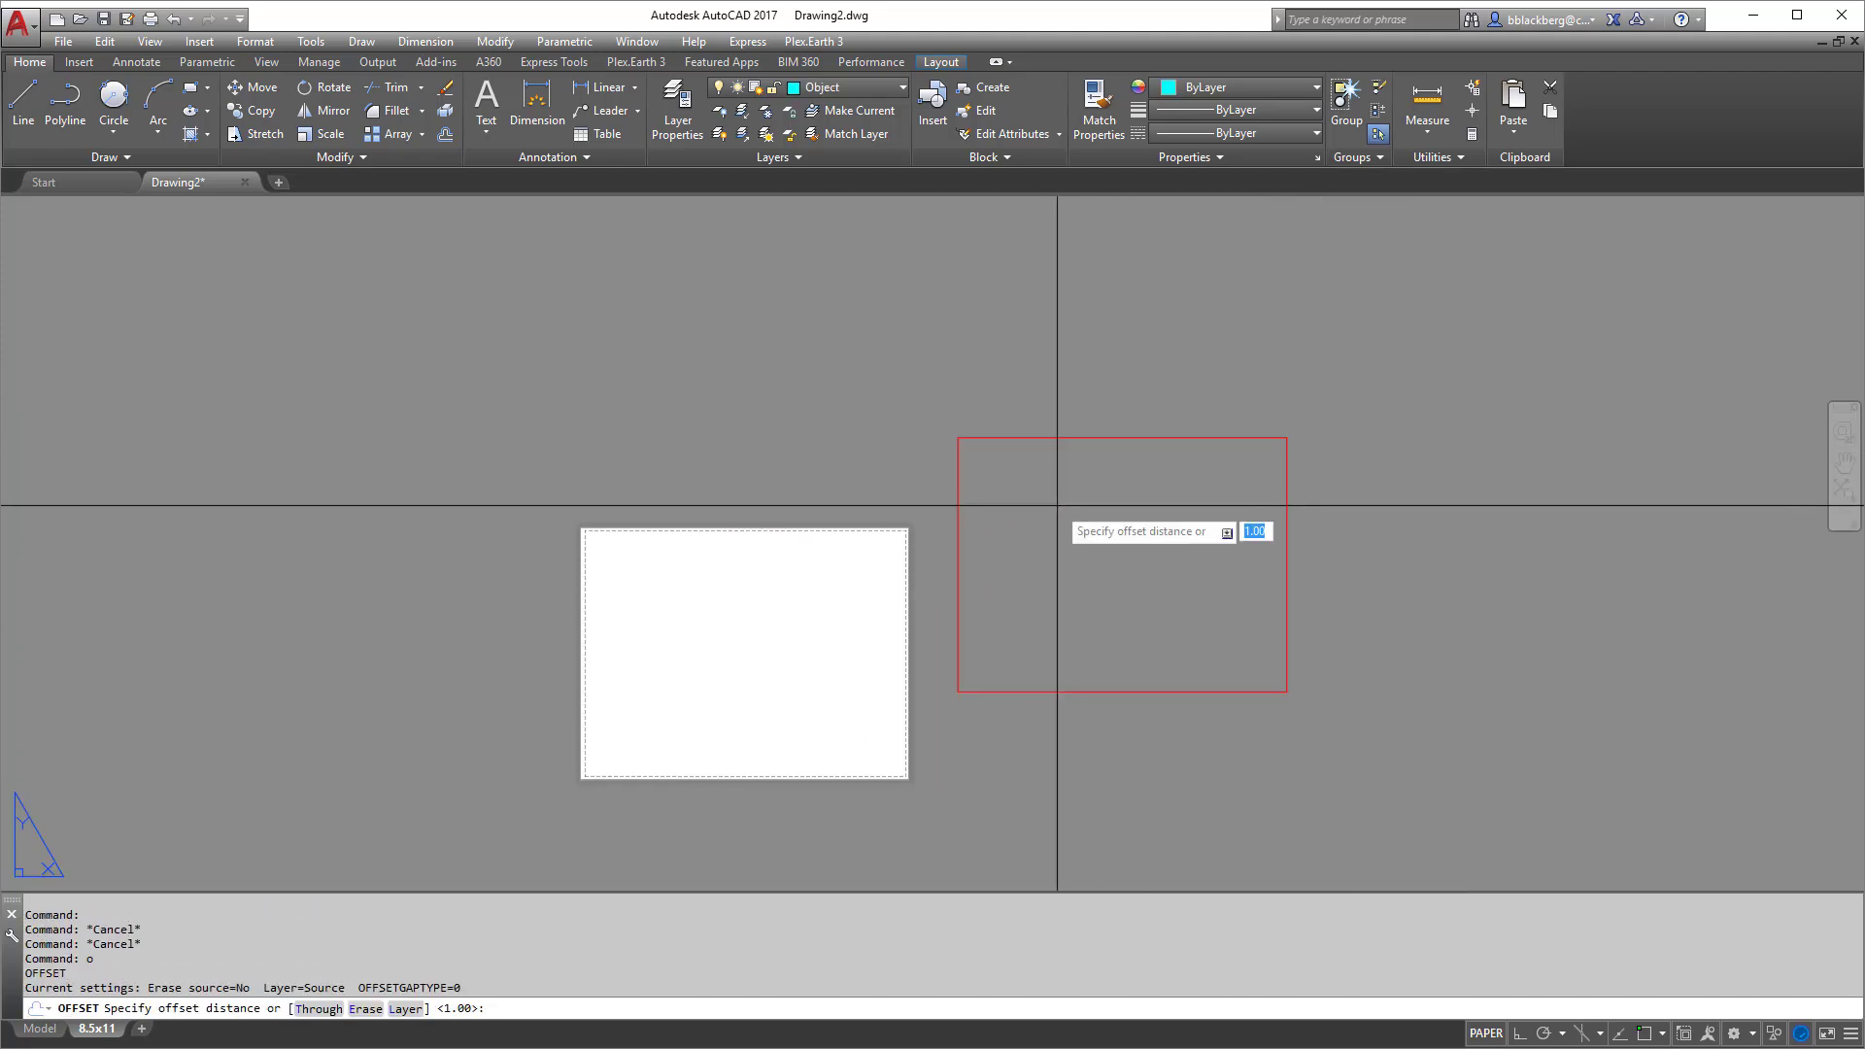
{"action": "type", "text": "."}
{"action": "key", "text": "Return"}
{"action": "key", "text": "Escape"}
{"action": "key", "text": "Escape"}
Offset the border rectangle inward by 0.5
{"action": "type", "text": "o"}
{"action": "key", "text": "Return"}
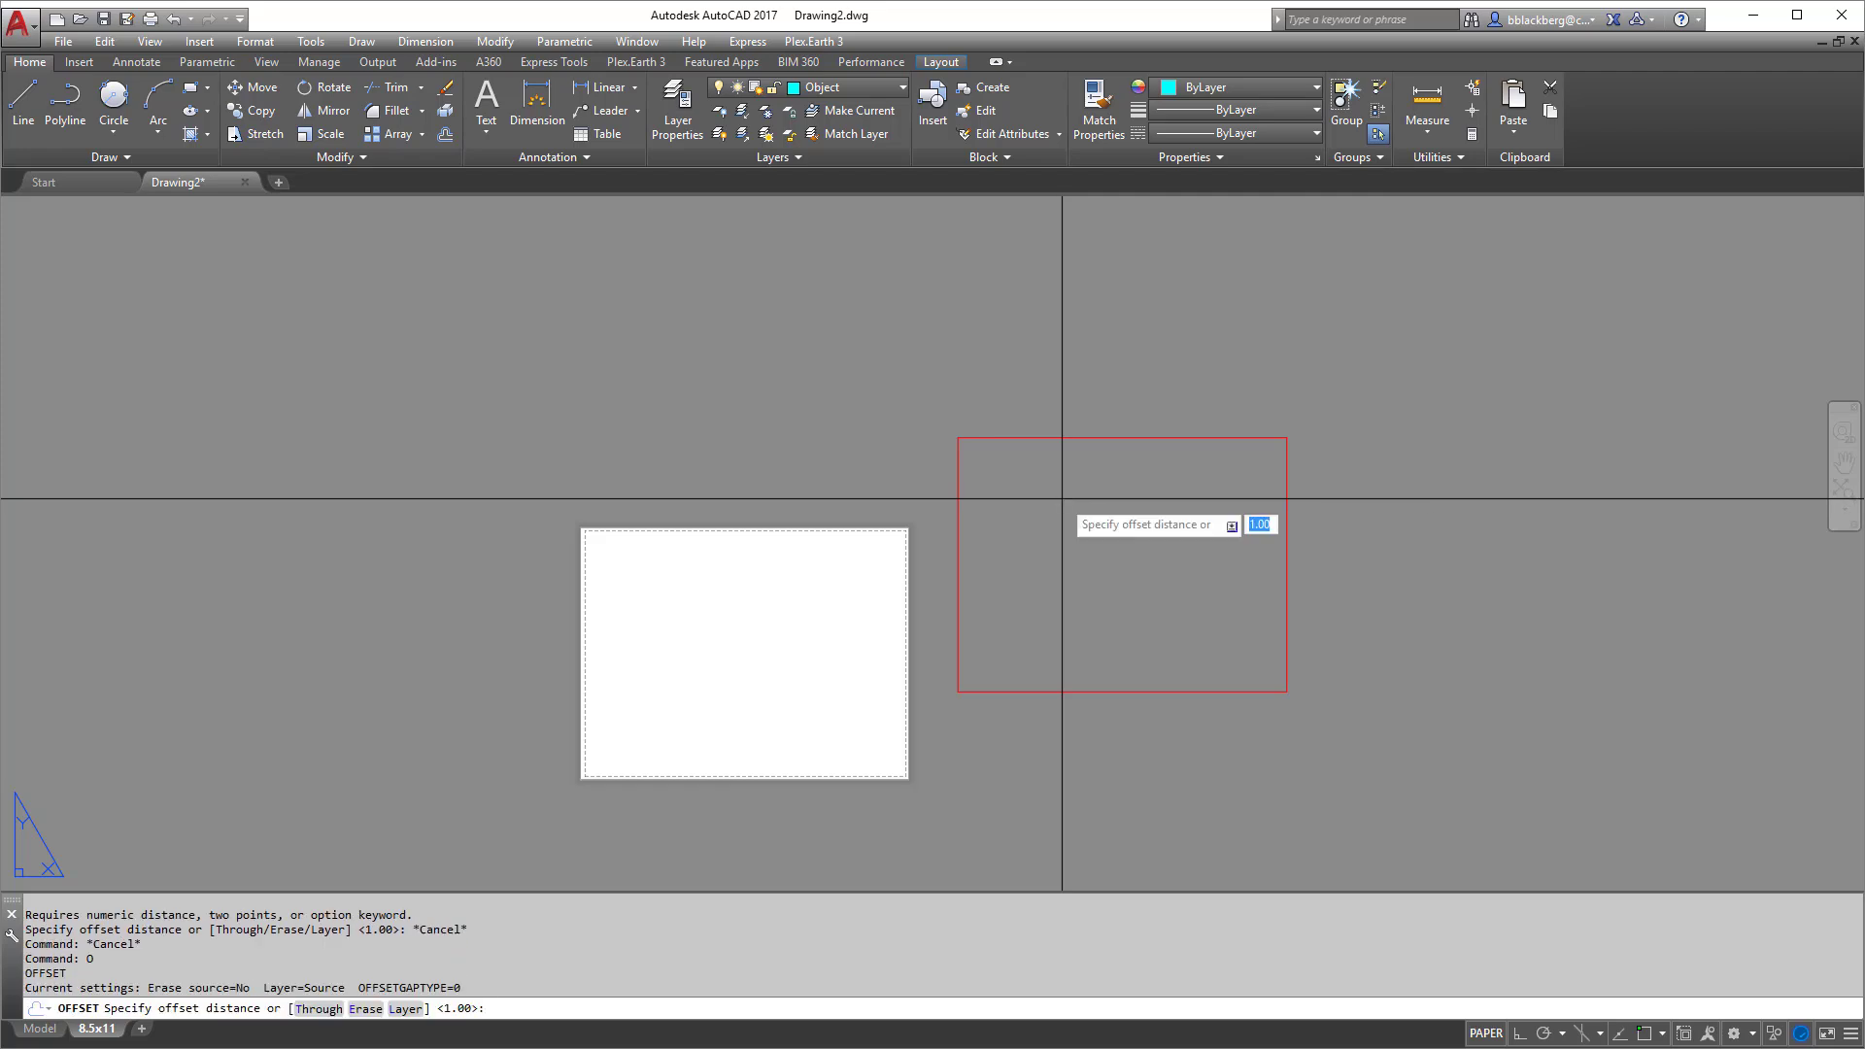
{"action": "type", "text": ".5"}
{"action": "key", "text": "Return"}
{"action": "left_click", "coordinate": [1062, 438]}
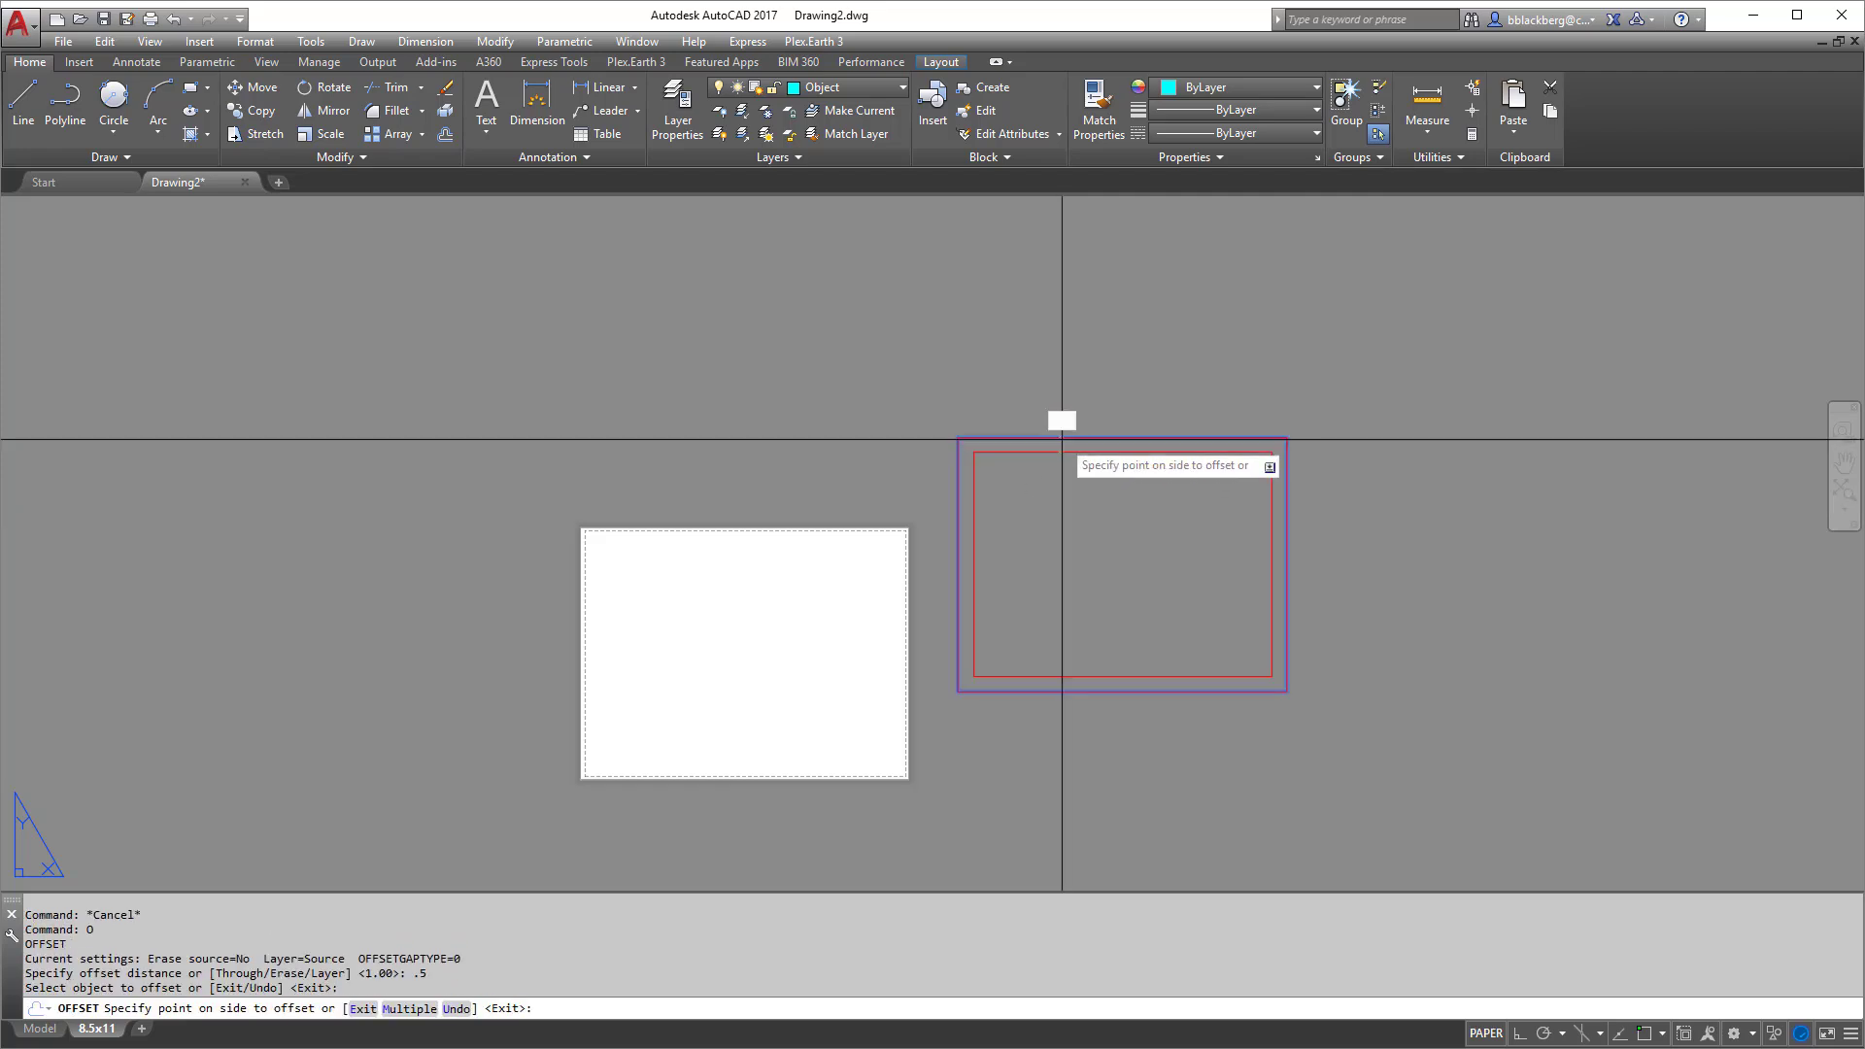
{"action": "left_click", "coordinate": [1065, 455]}
{"action": "key", "text": "Escape"}
{"action": "key", "text": "Escape"}
{"action": "key", "text": "Escape"}
{"action": "key", "text": "Escape"}
{"action": "scroll", "coordinate": [1064, 468], "scroll_direction": "up", "scroll_amount": 2}
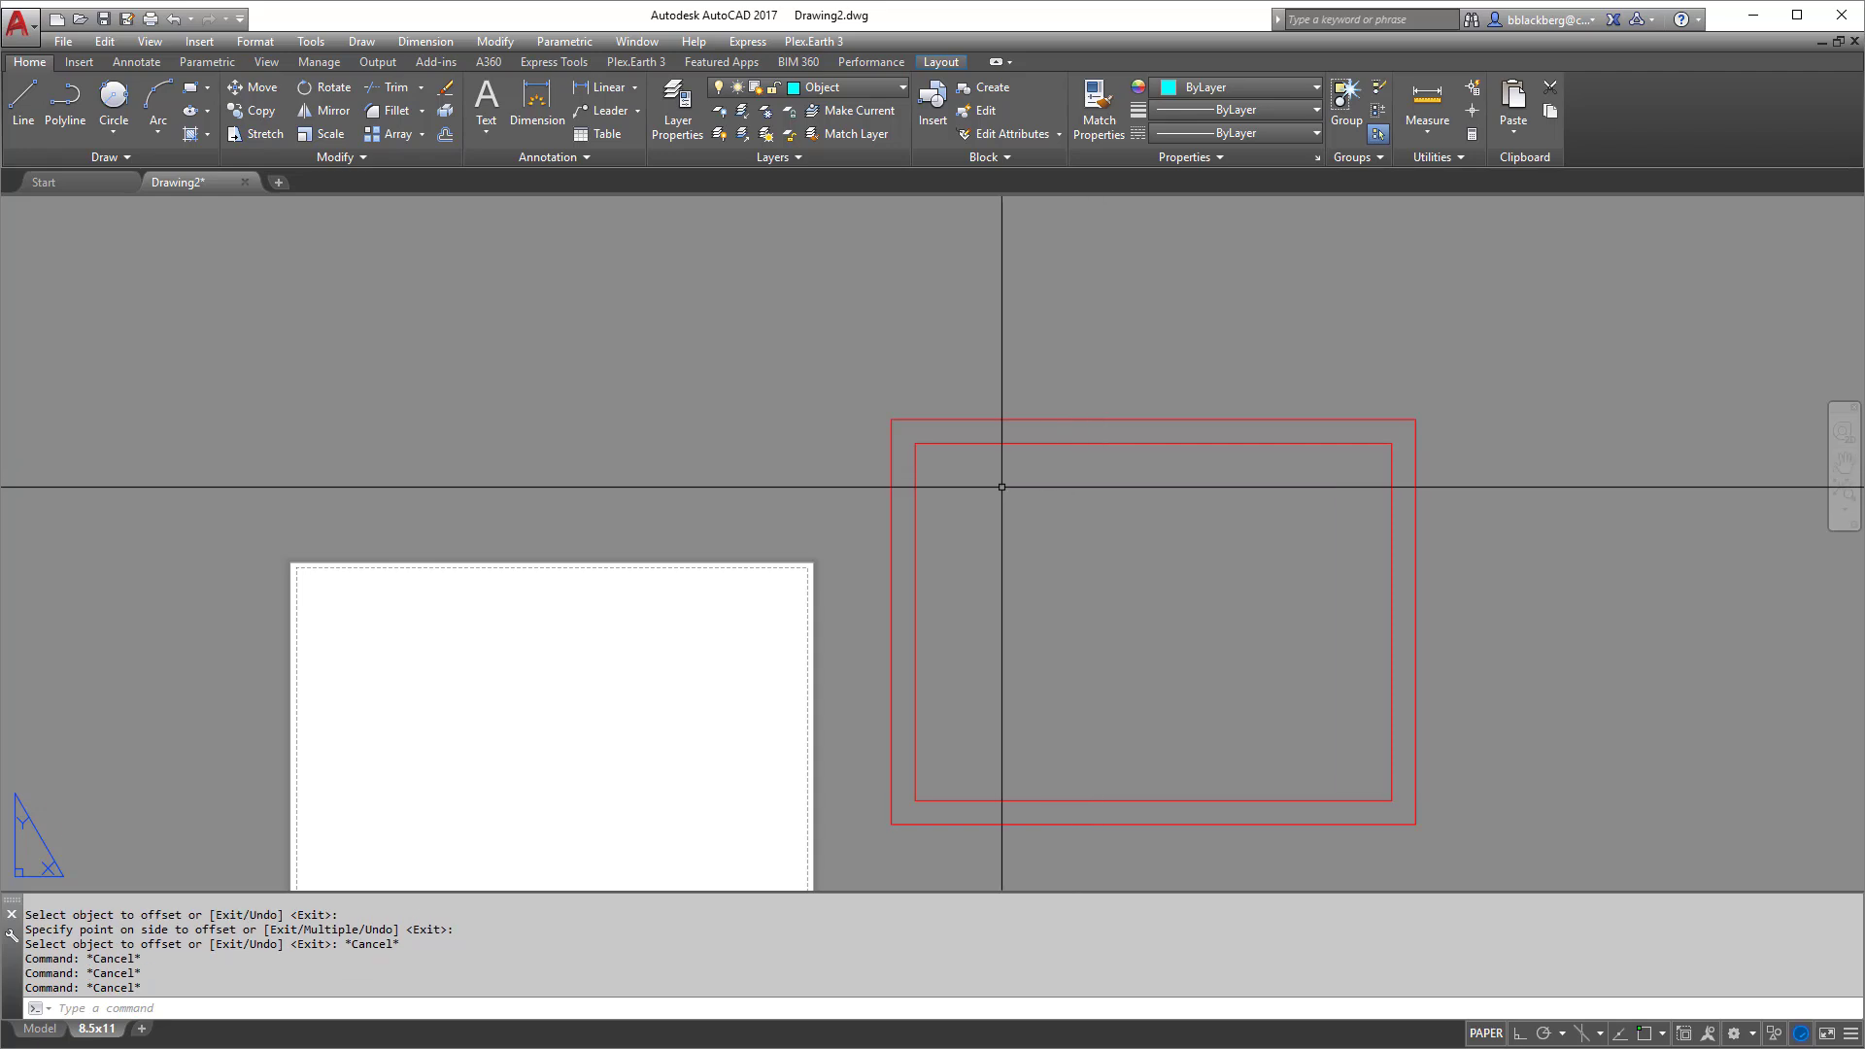
{"action": "key", "text": "Escape"}
Assign the outer rectangle to the Hid layer, keeping the inner one as the border
{"action": "left_click", "coordinate": [1116, 419]}
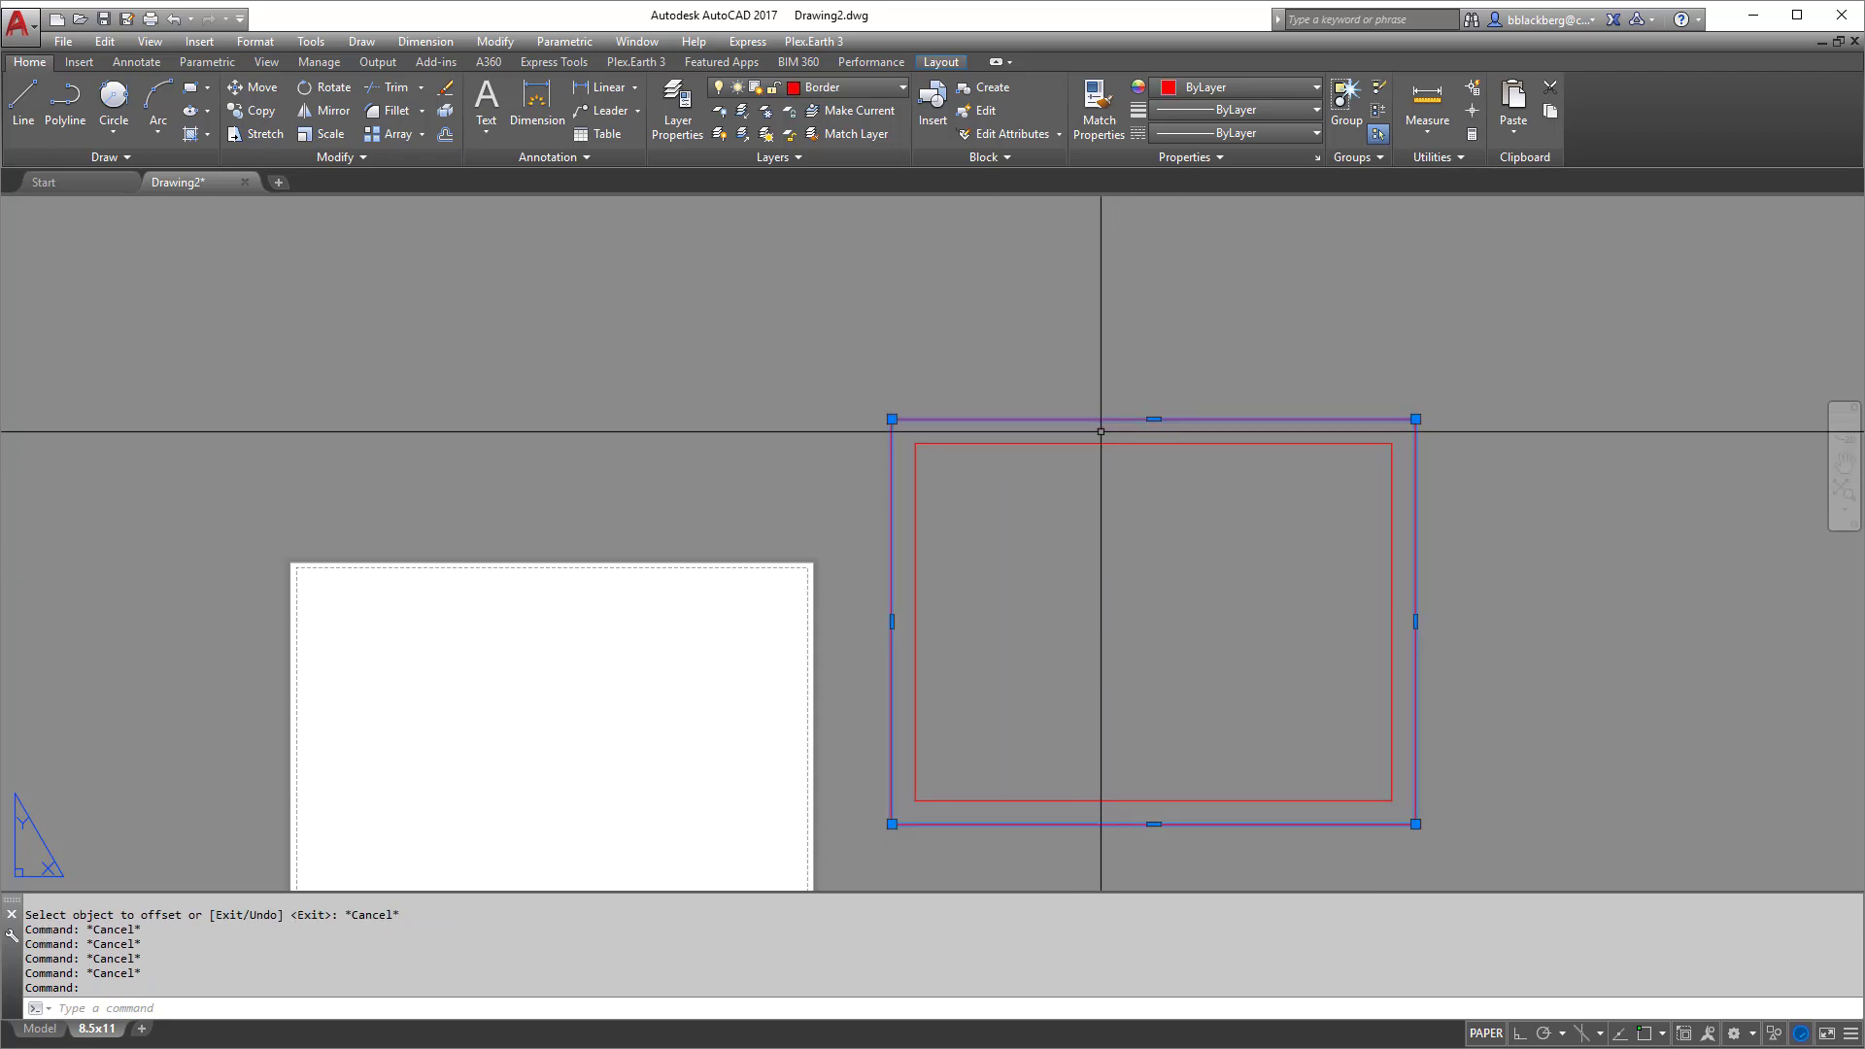
{"action": "left_click", "coordinate": [835, 87]}
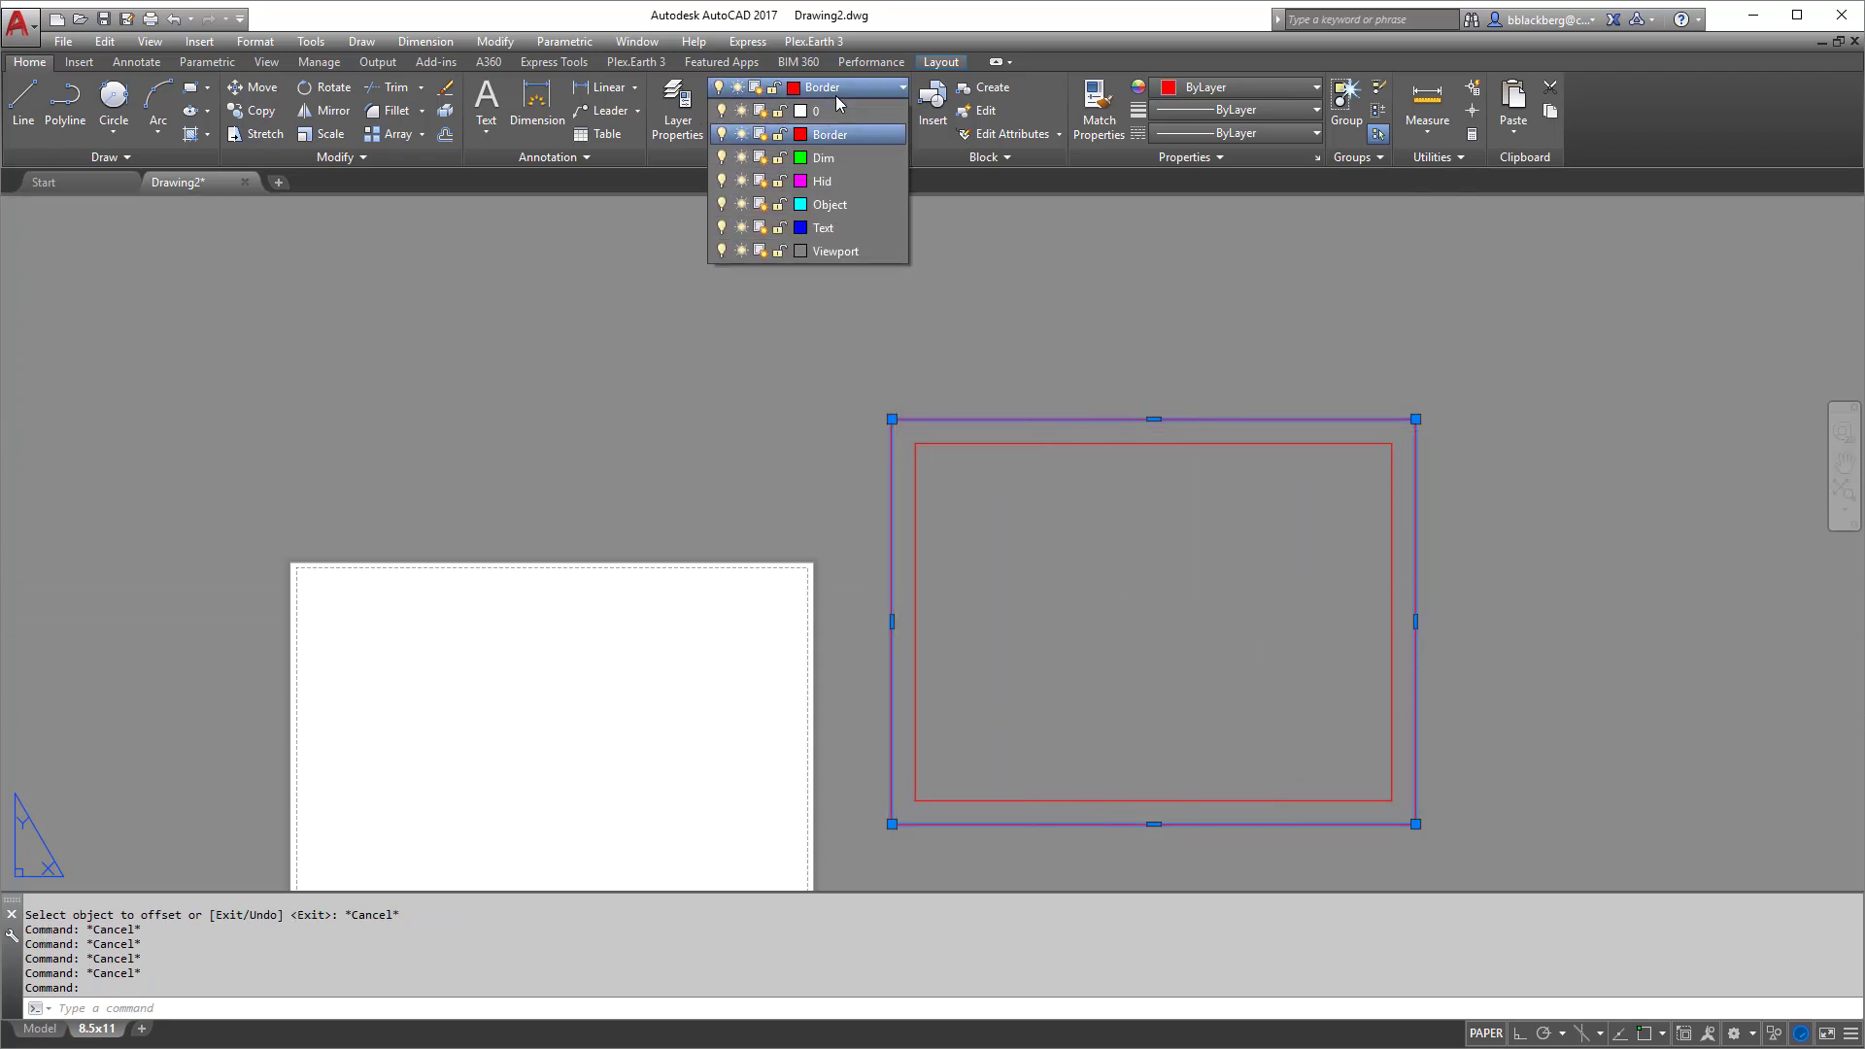
{"action": "left_click", "coordinate": [834, 184]}
{"action": "key", "text": "Escape"}
{"action": "key", "text": "Escape"}
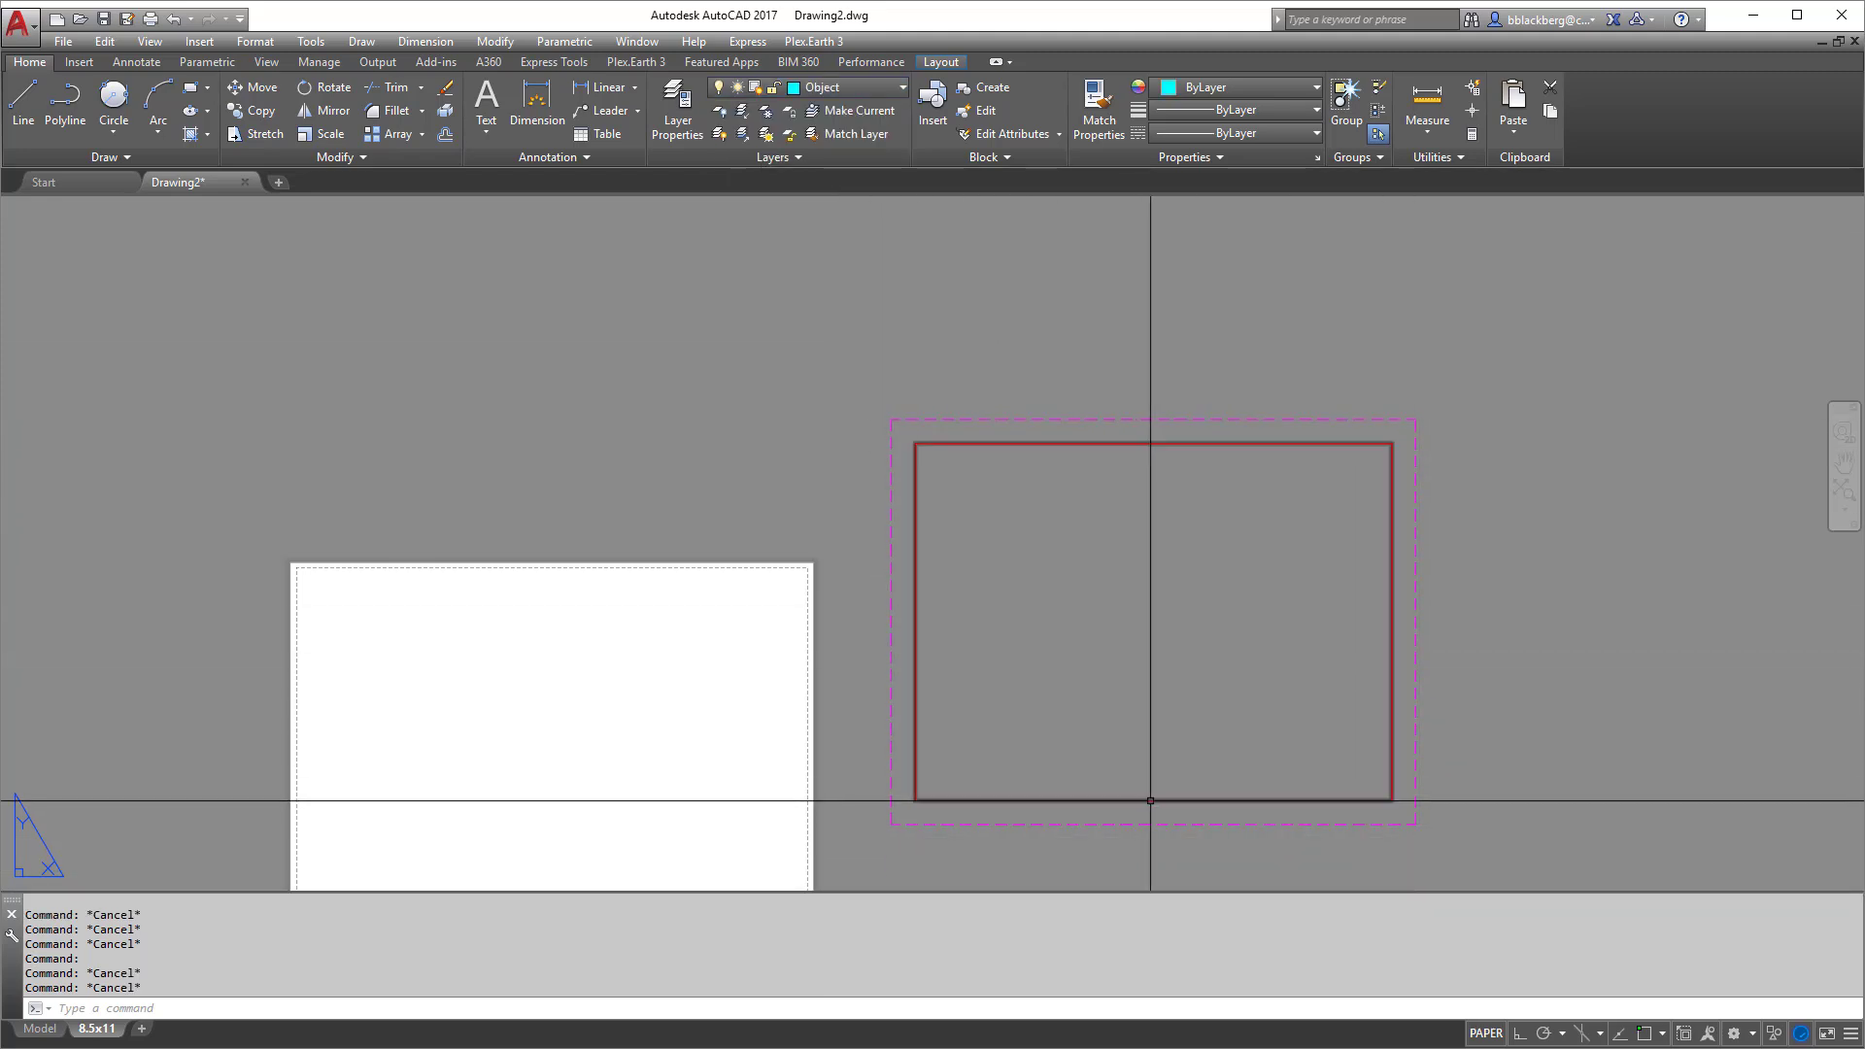
{"action": "middle_click_drag", "start_coordinate": [1150, 800], "coordinate": [1019, 695]}
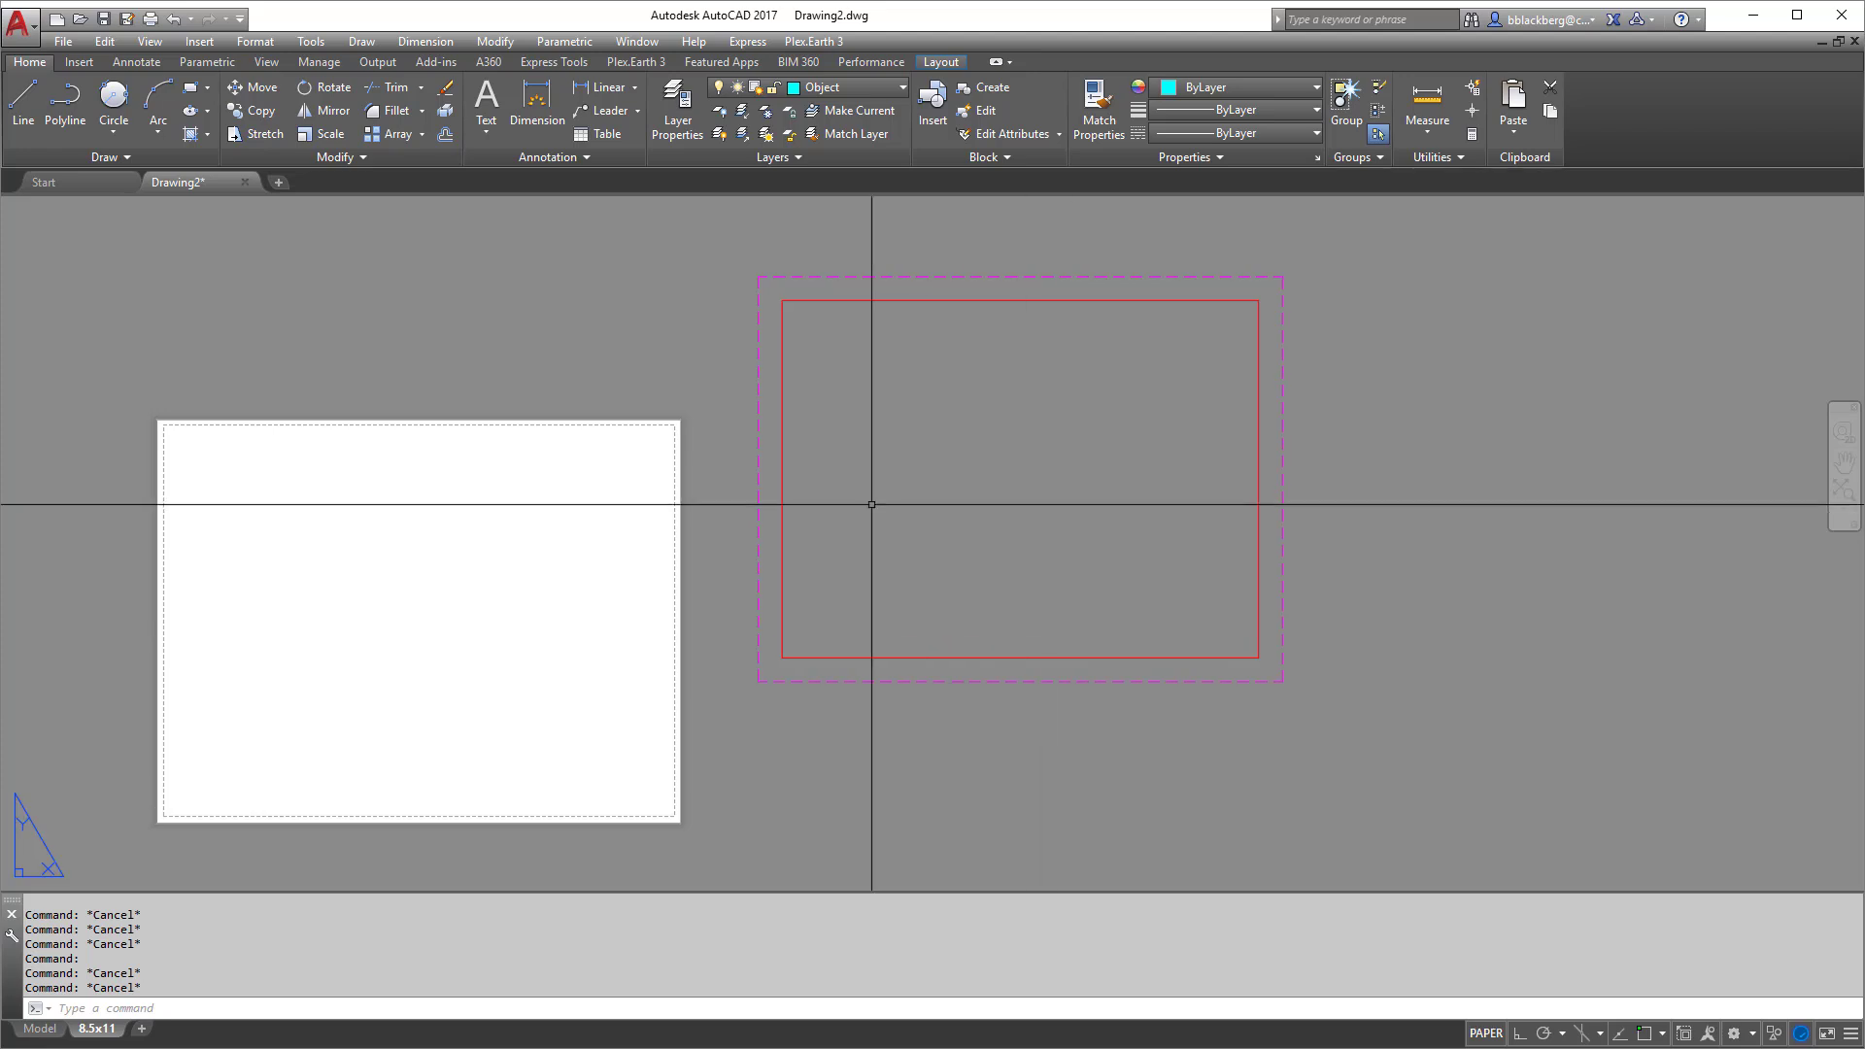
{"action": "key", "text": "Escape"}
{"action": "key", "text": "Escape"}
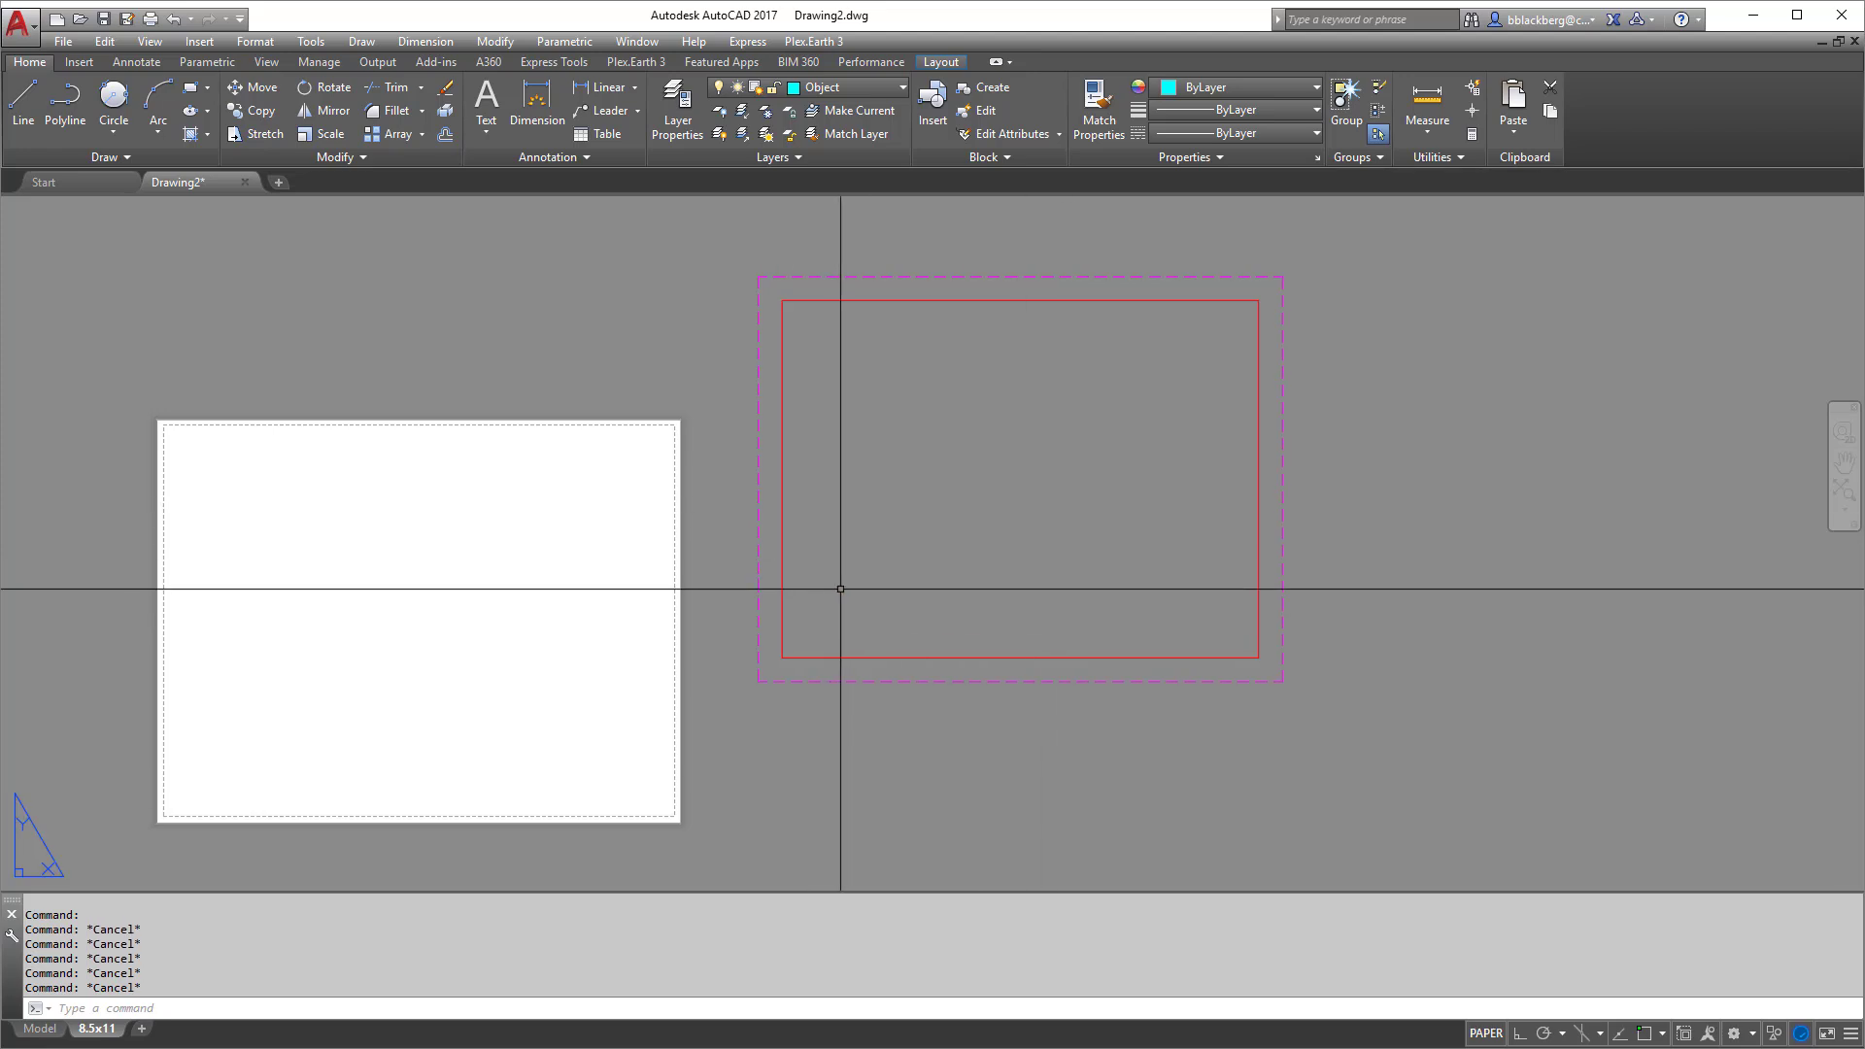
{"action": "key", "text": "Escape"}
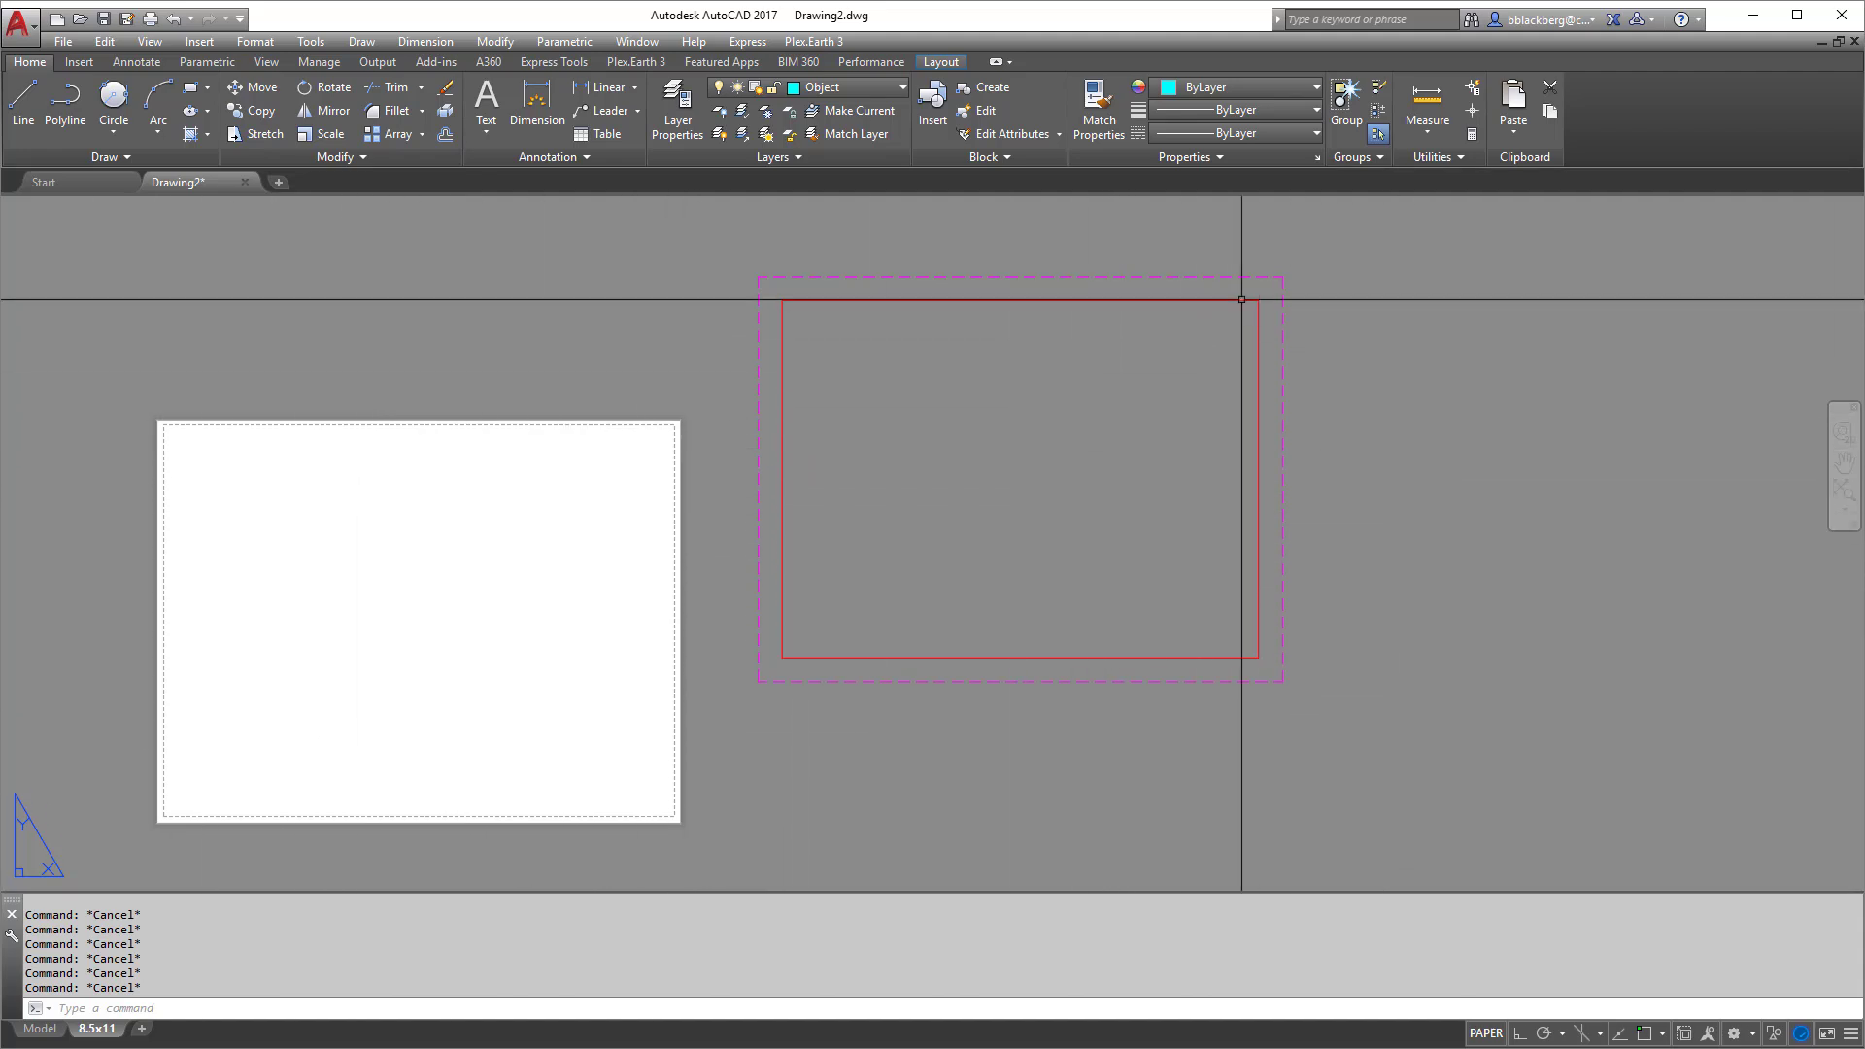
Modify the 8.5x11 layout's page setup to plot Extents with the monochrome.ctb plot style table
{"action": "left_click", "coordinate": [64, 43]}
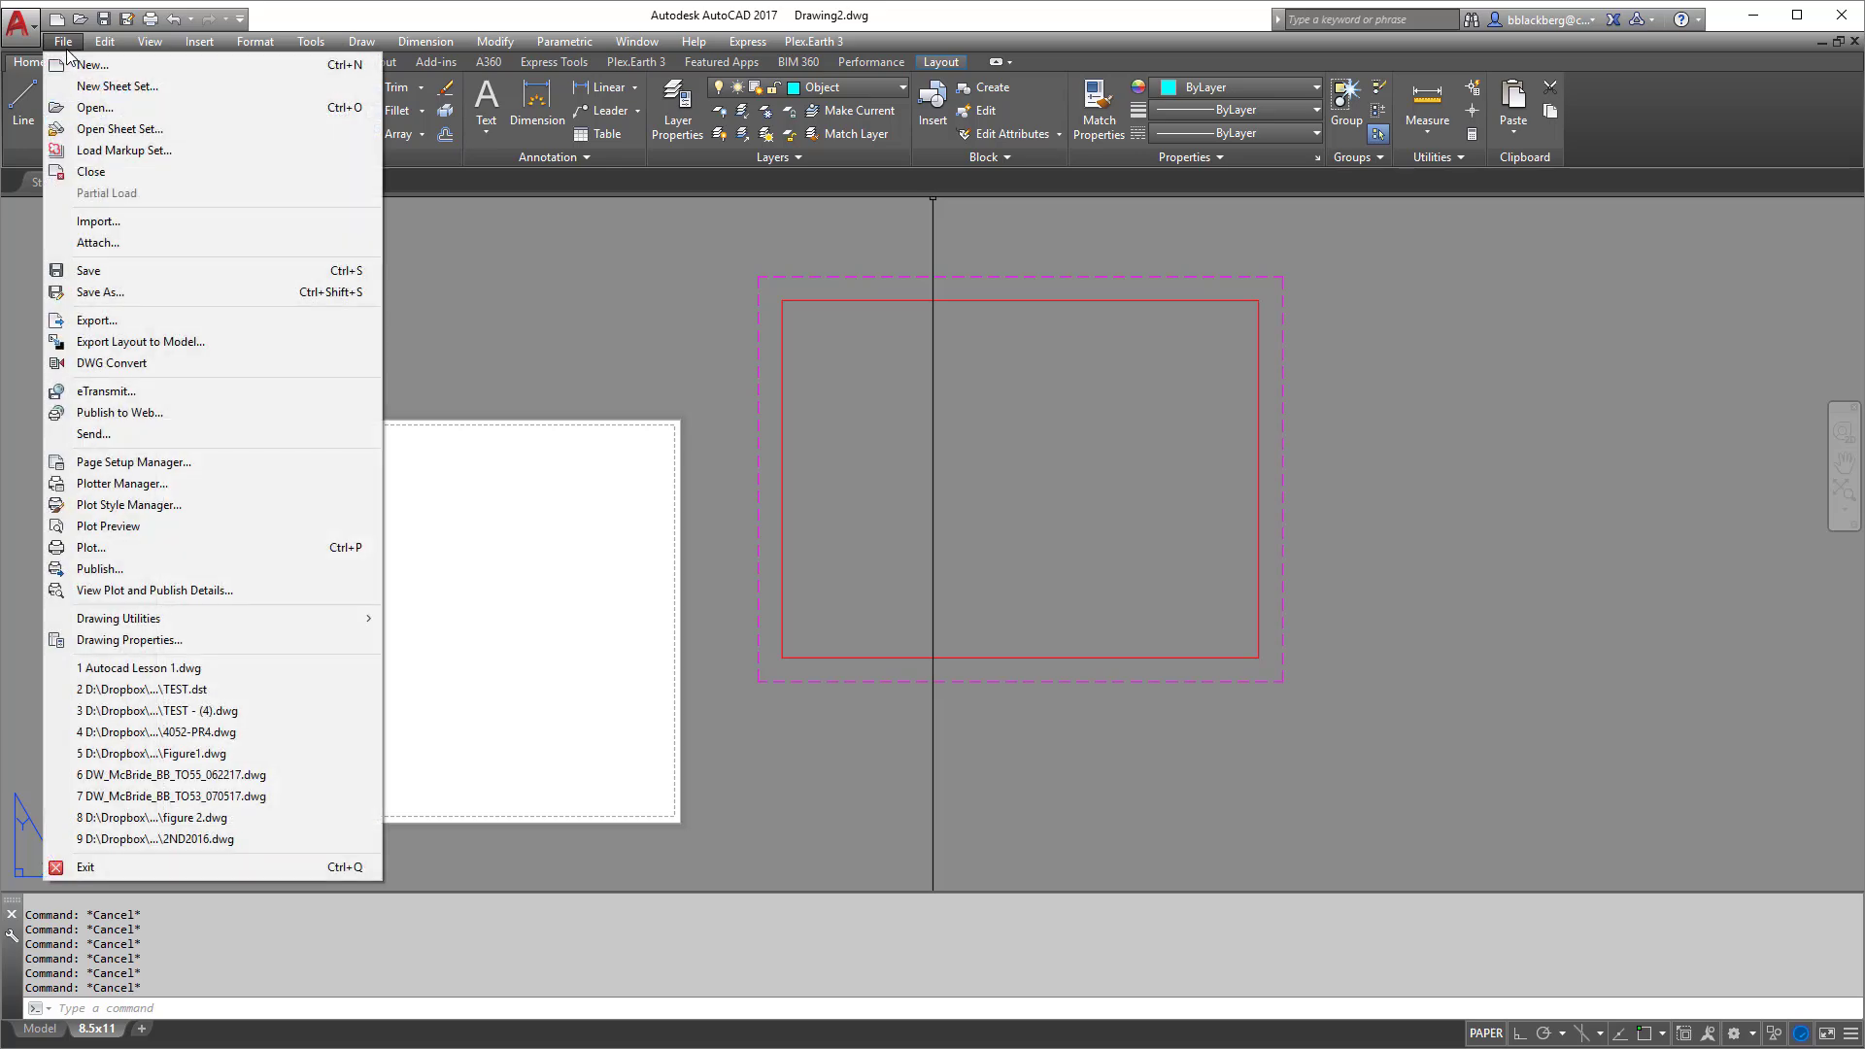
{"action": "left_click", "coordinate": [158, 464]}
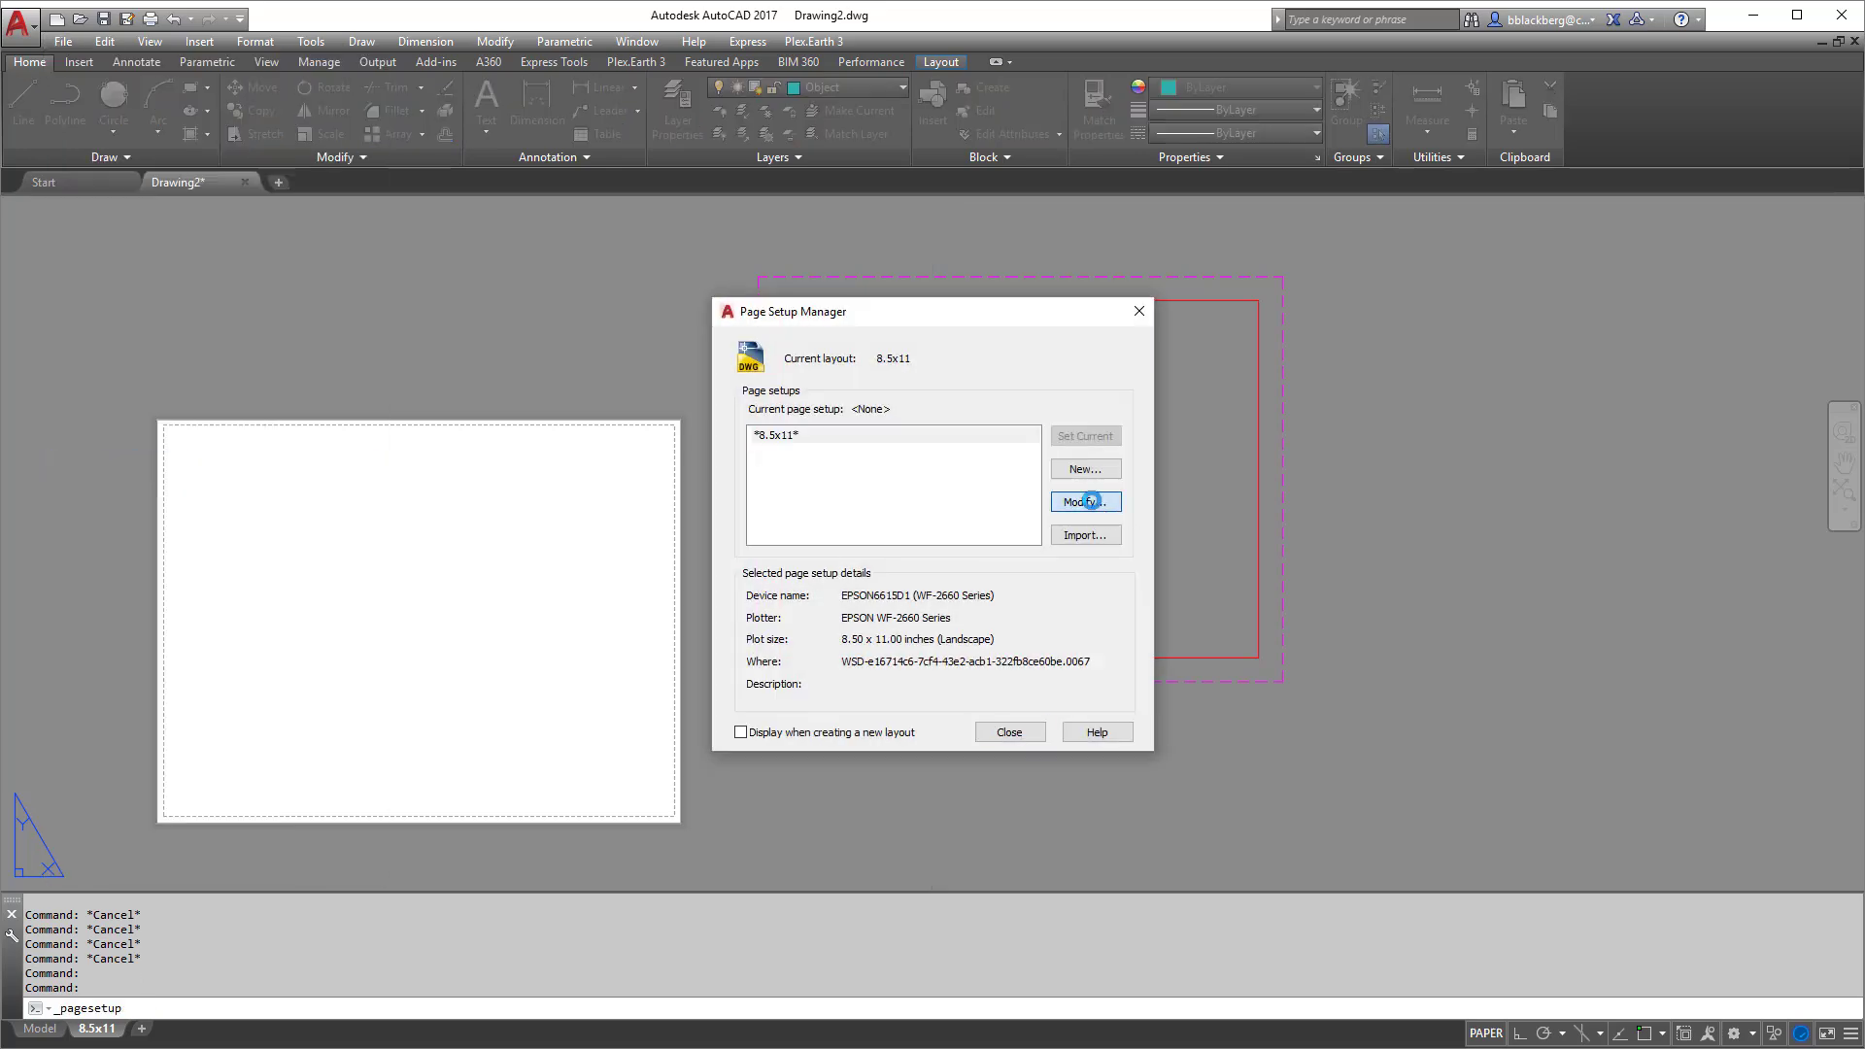
{"action": "left_click", "coordinate": [1088, 500]}
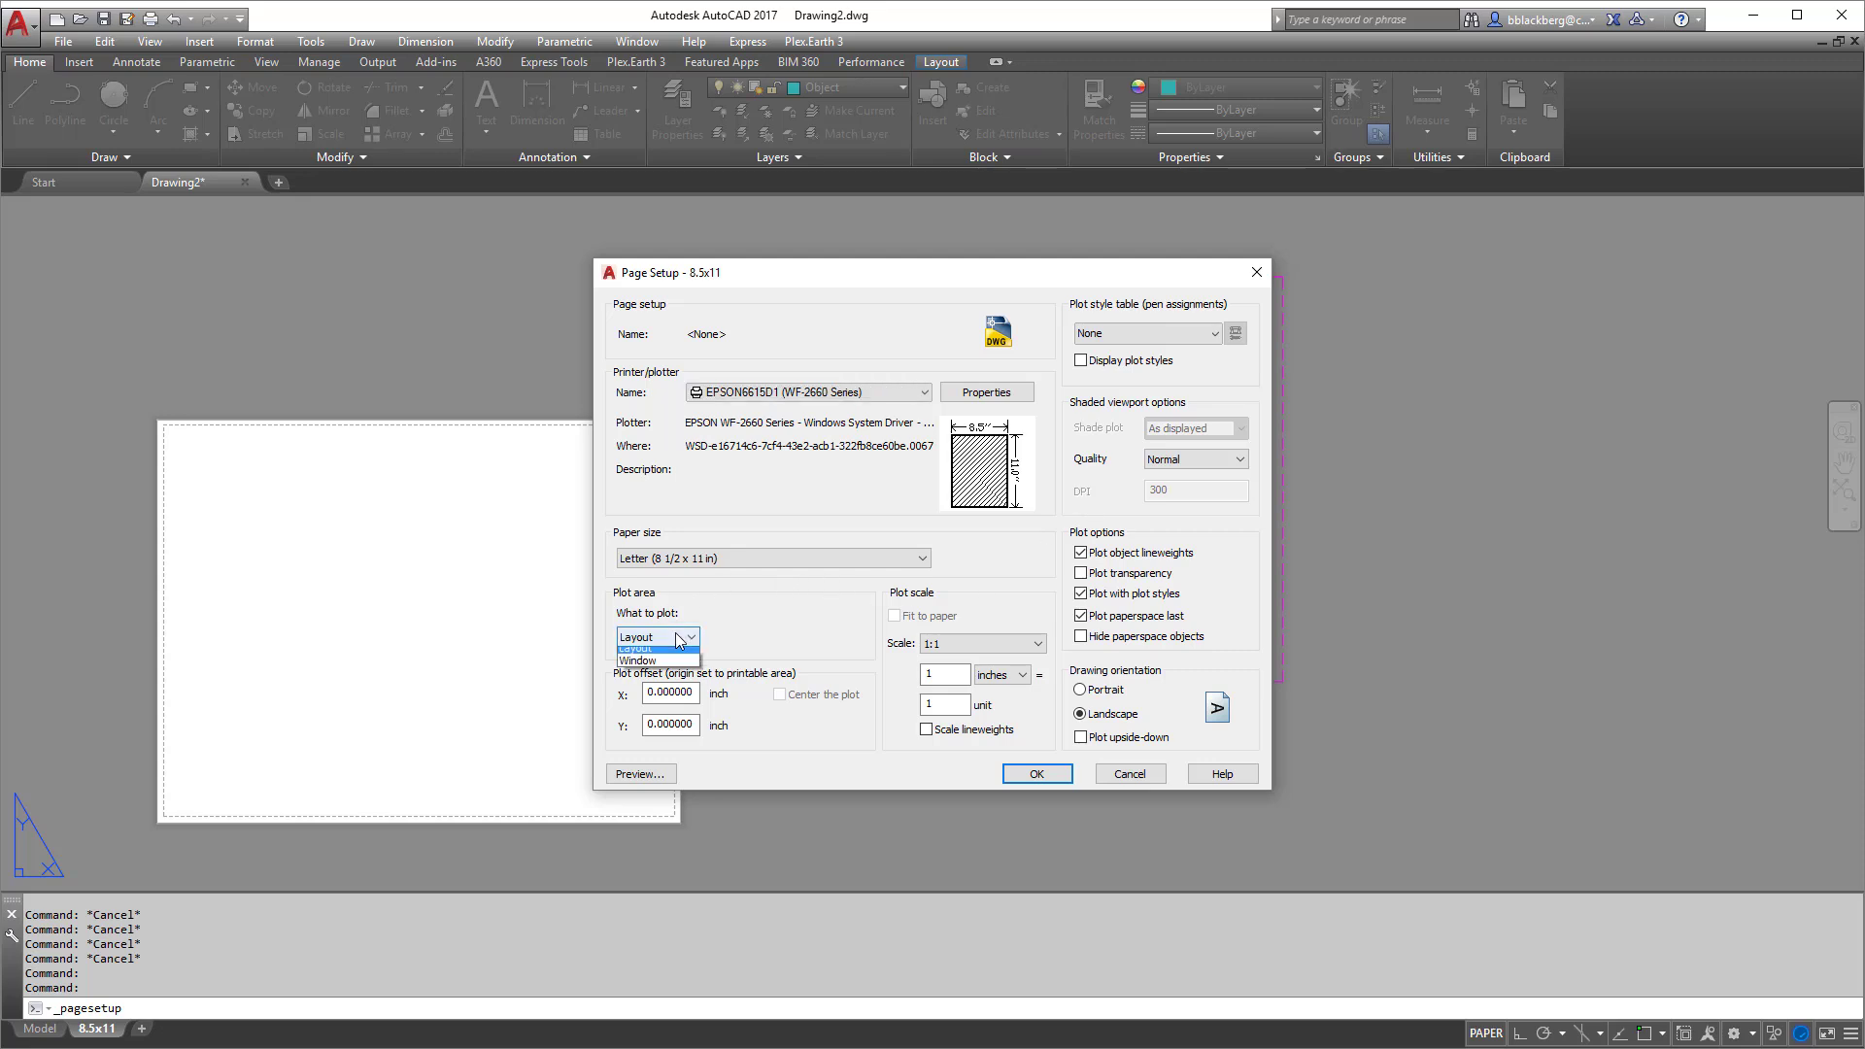
{"action": "left_click", "coordinate": [654, 668]}
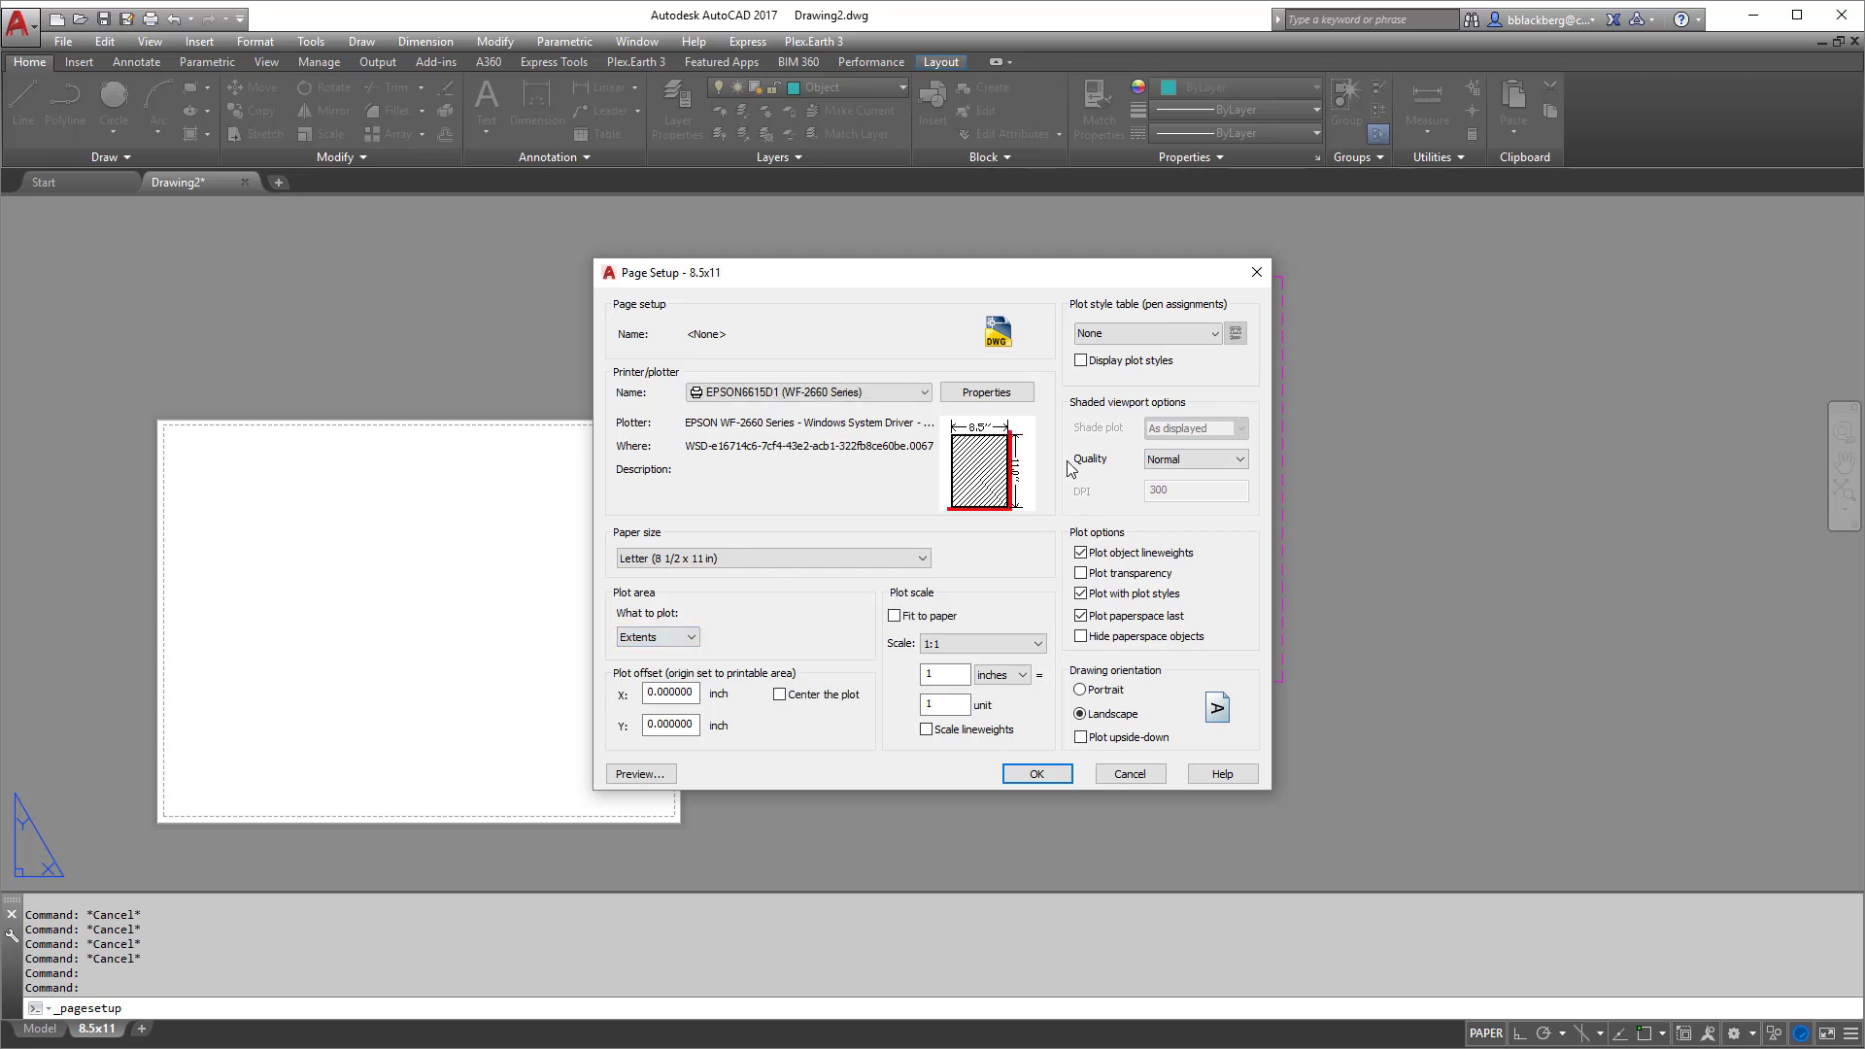
{"action": "left_click", "coordinate": [1107, 335]}
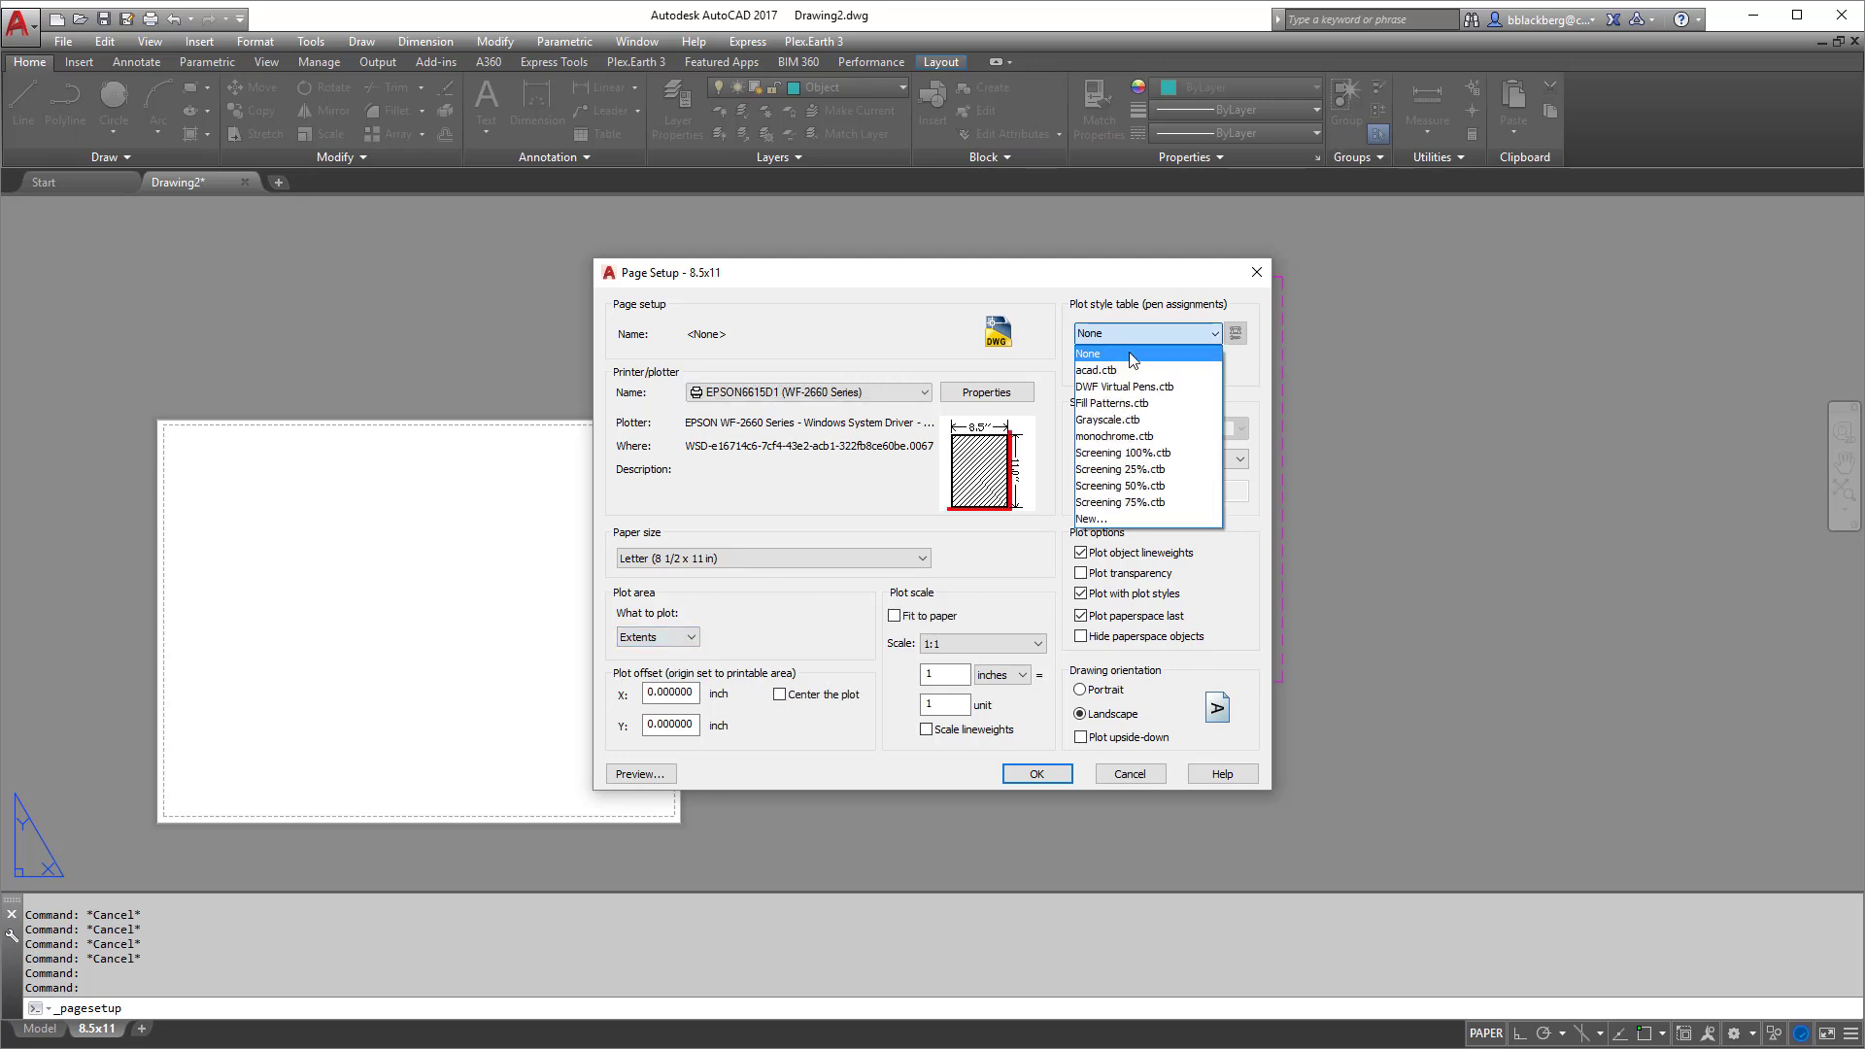
{"action": "left_click", "coordinate": [1147, 437]}
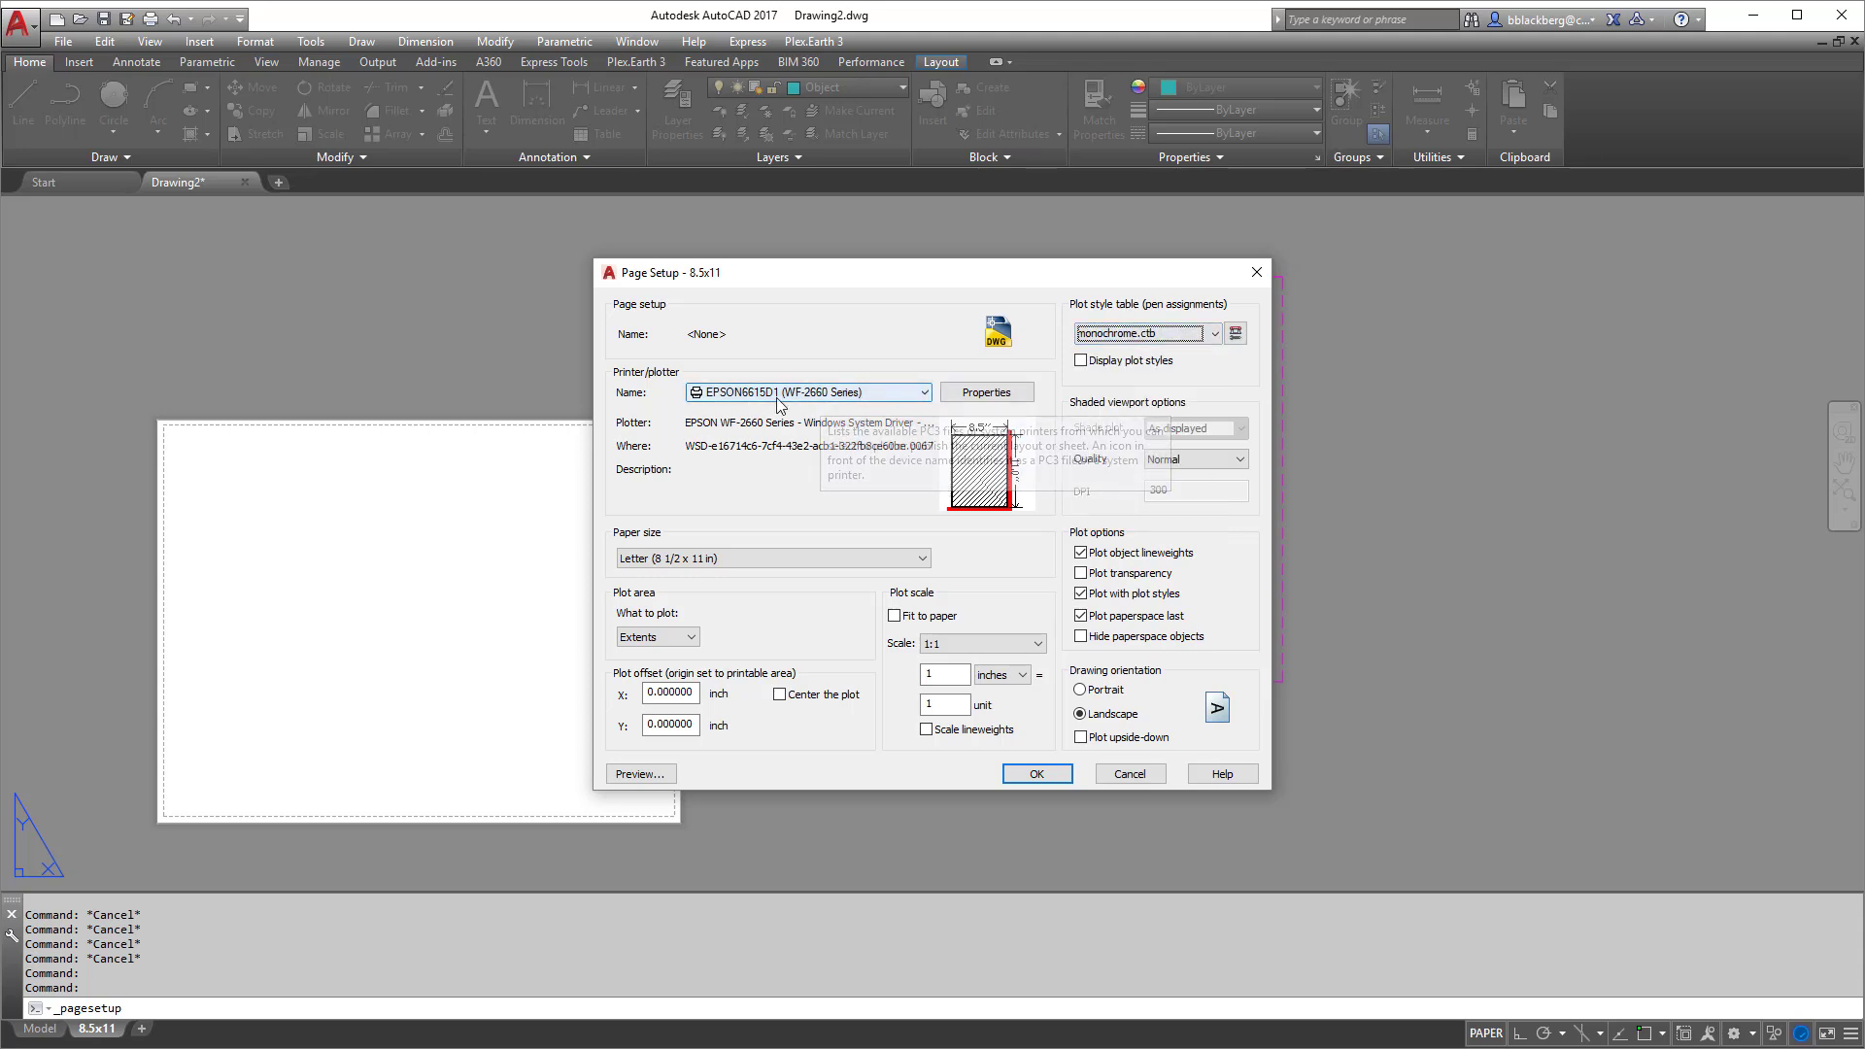
Preview the page setup's plot to check how the border sits on the paper, and return to the settings
{"action": "left_click", "coordinate": [625, 774]}
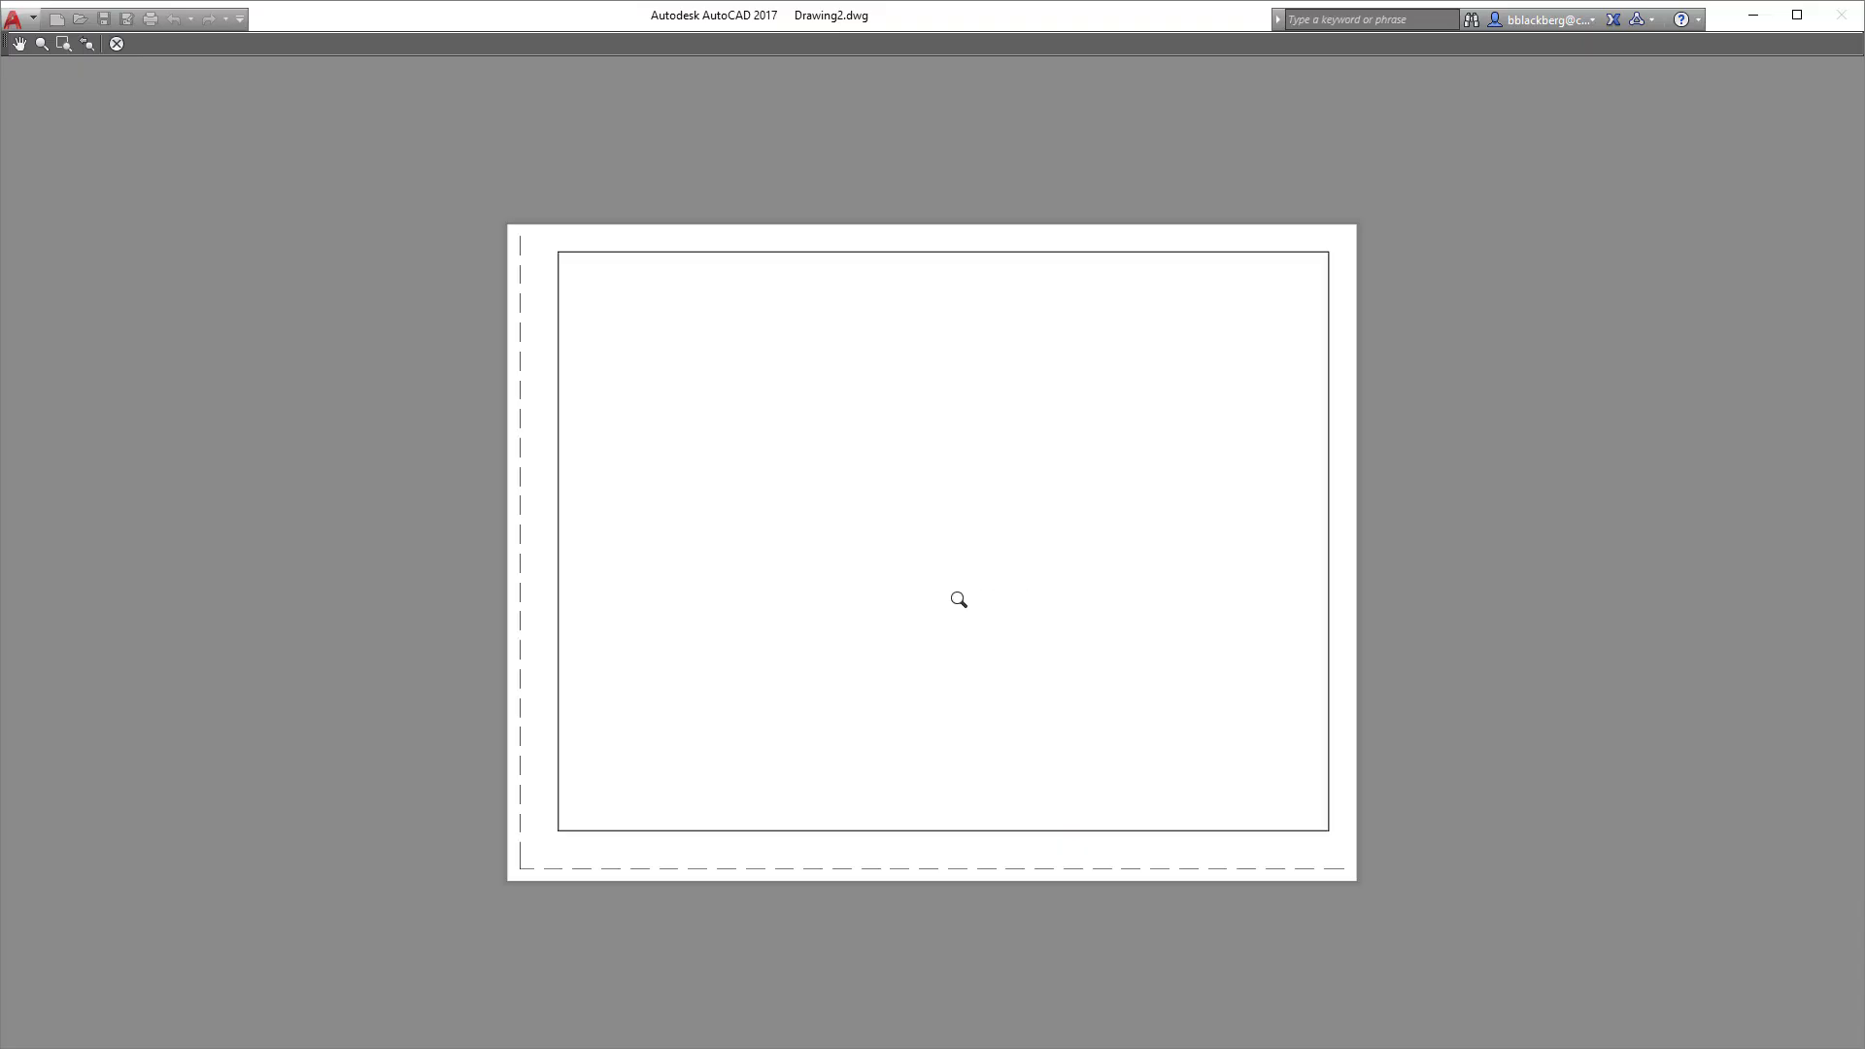
{"action": "right_click", "coordinate": [976, 561]}
{"action": "left_click", "coordinate": [1005, 574]}
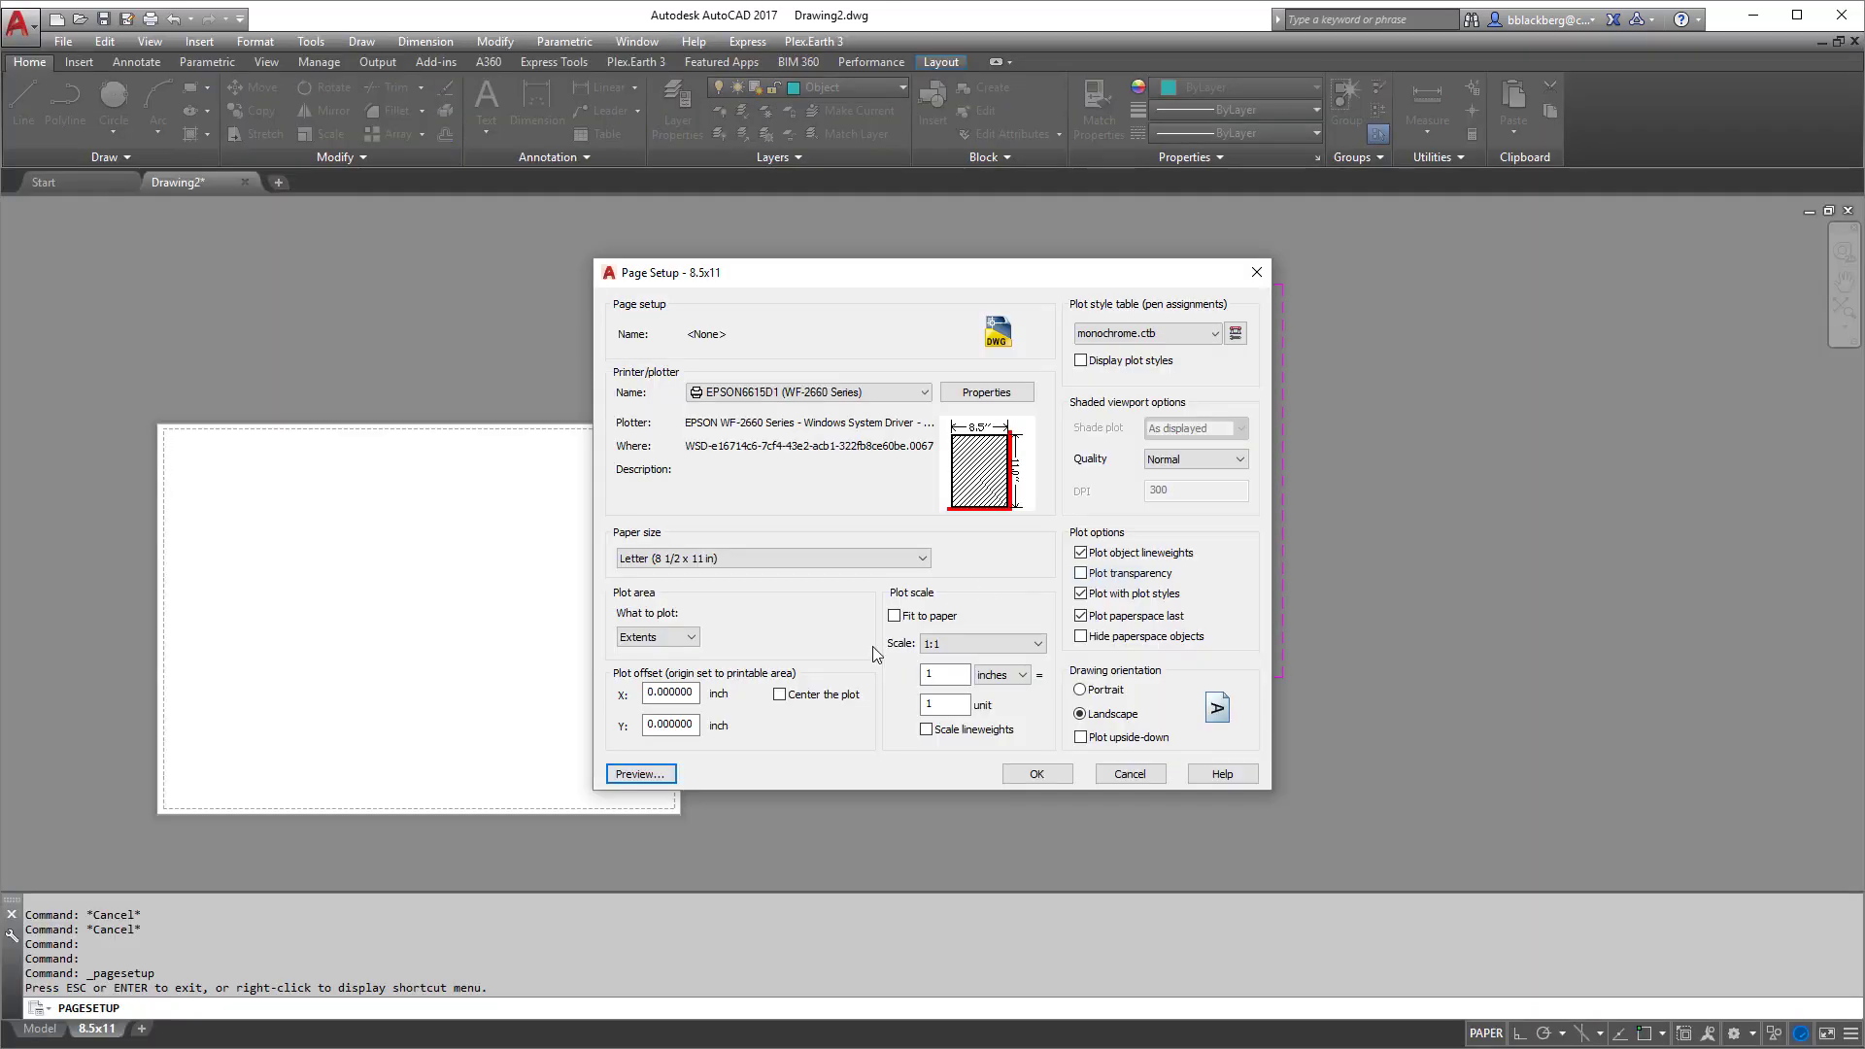
Center the plot on the paper and preview the centered result
{"action": "left_click", "coordinate": [641, 774]}
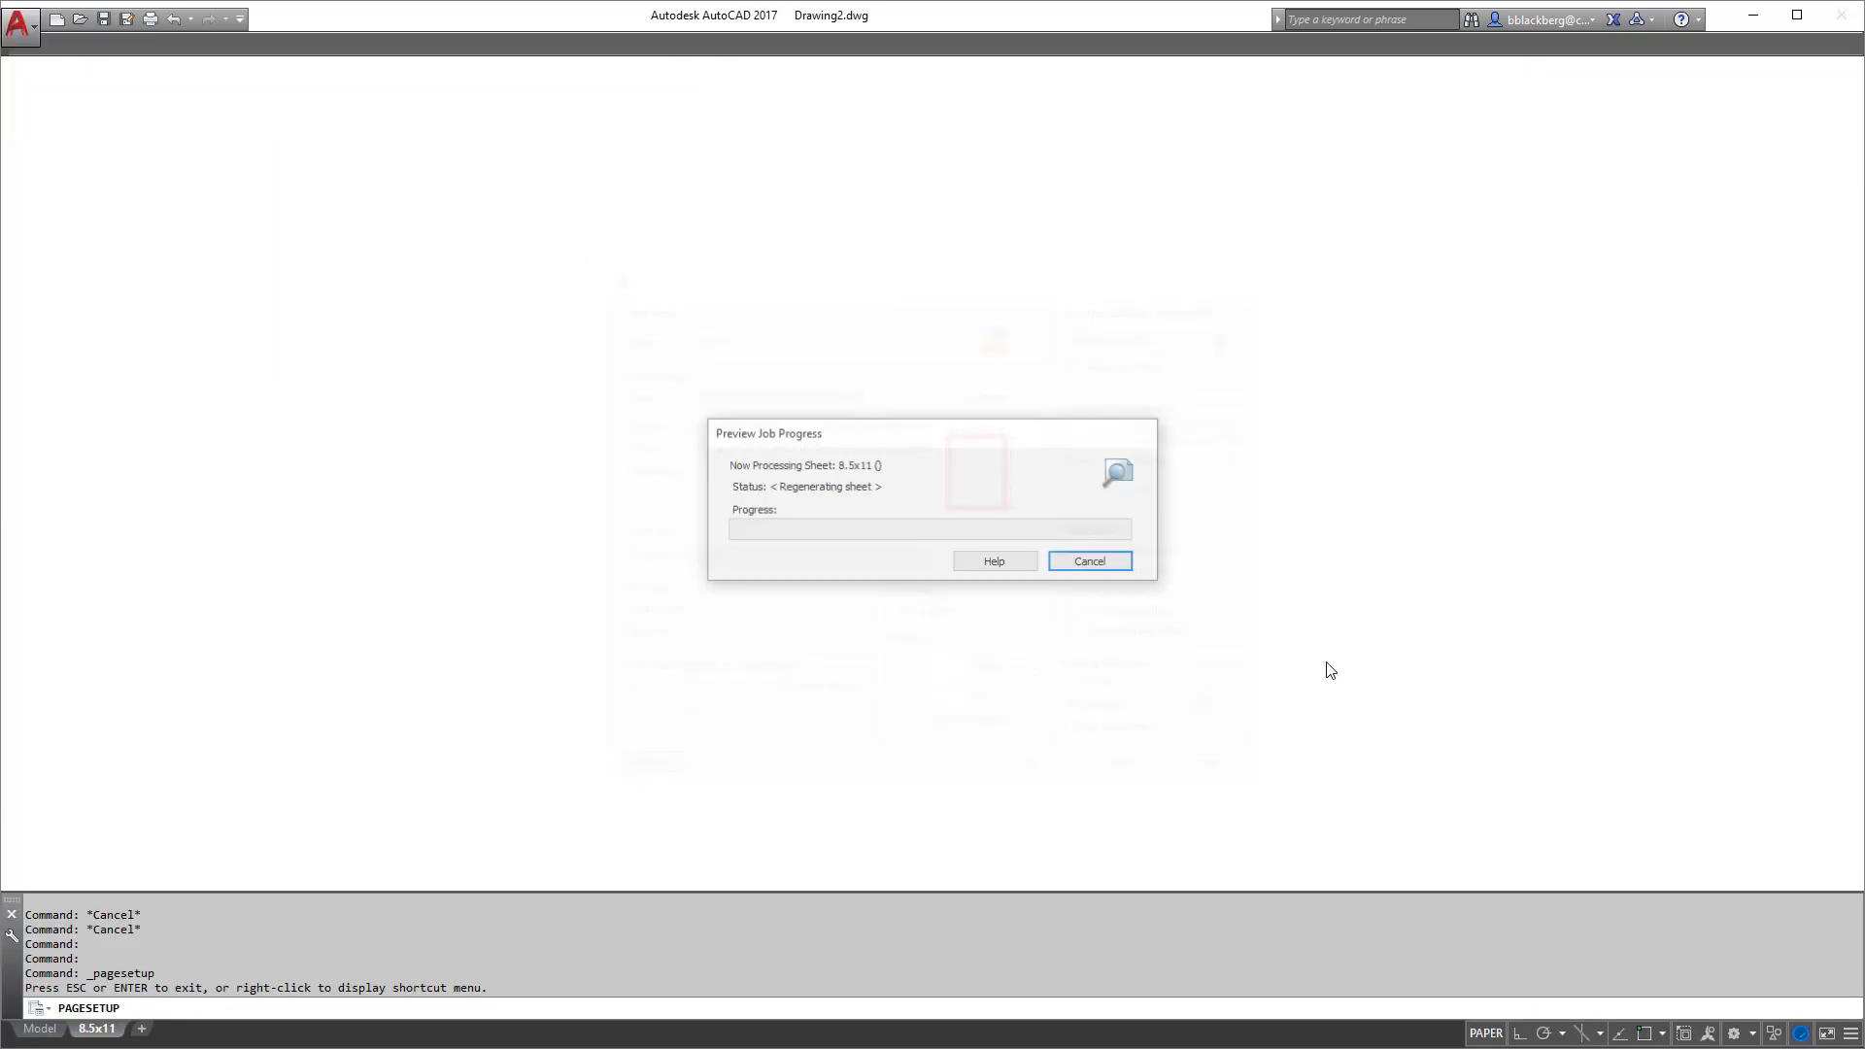
{"action": "right_click", "coordinate": [993, 574]}
{"action": "left_click", "coordinate": [1035, 592]}
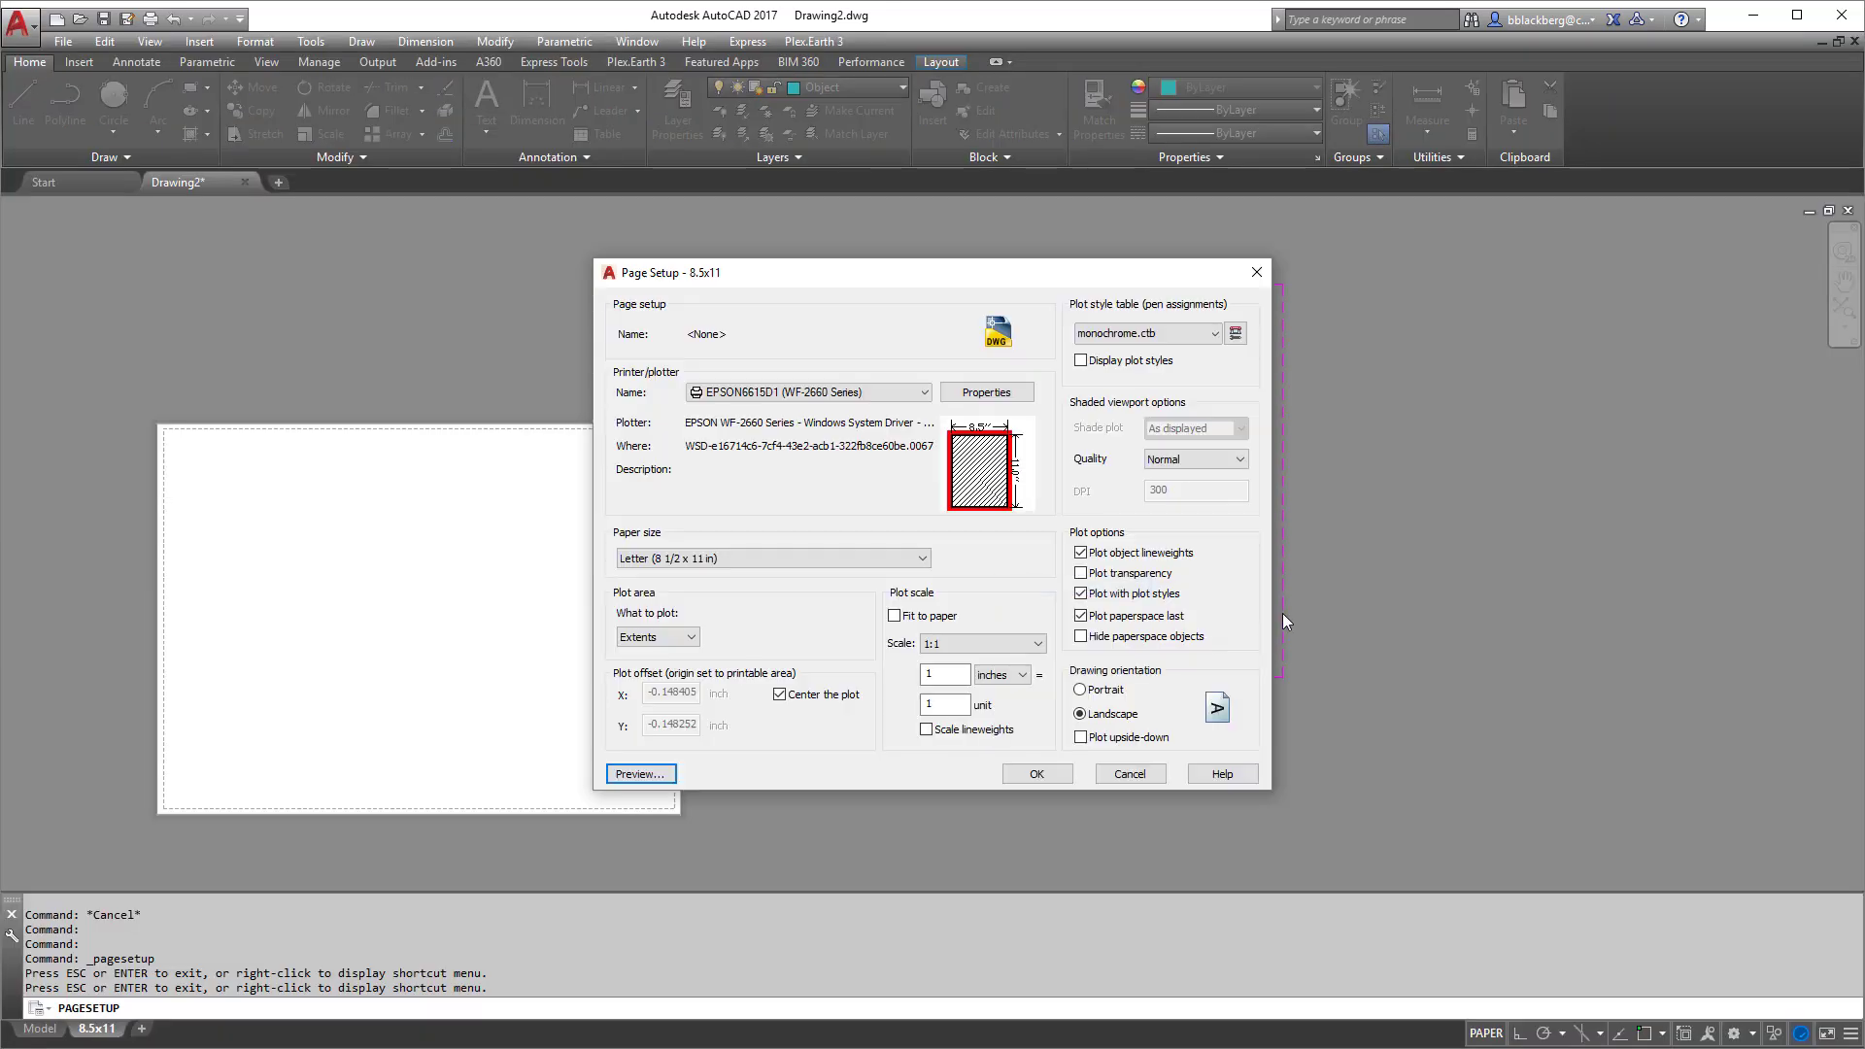
Accept the page setup settings for the 8.5x11 layout and close the Page Setup Manager
{"action": "left_click", "coordinate": [1066, 772]}
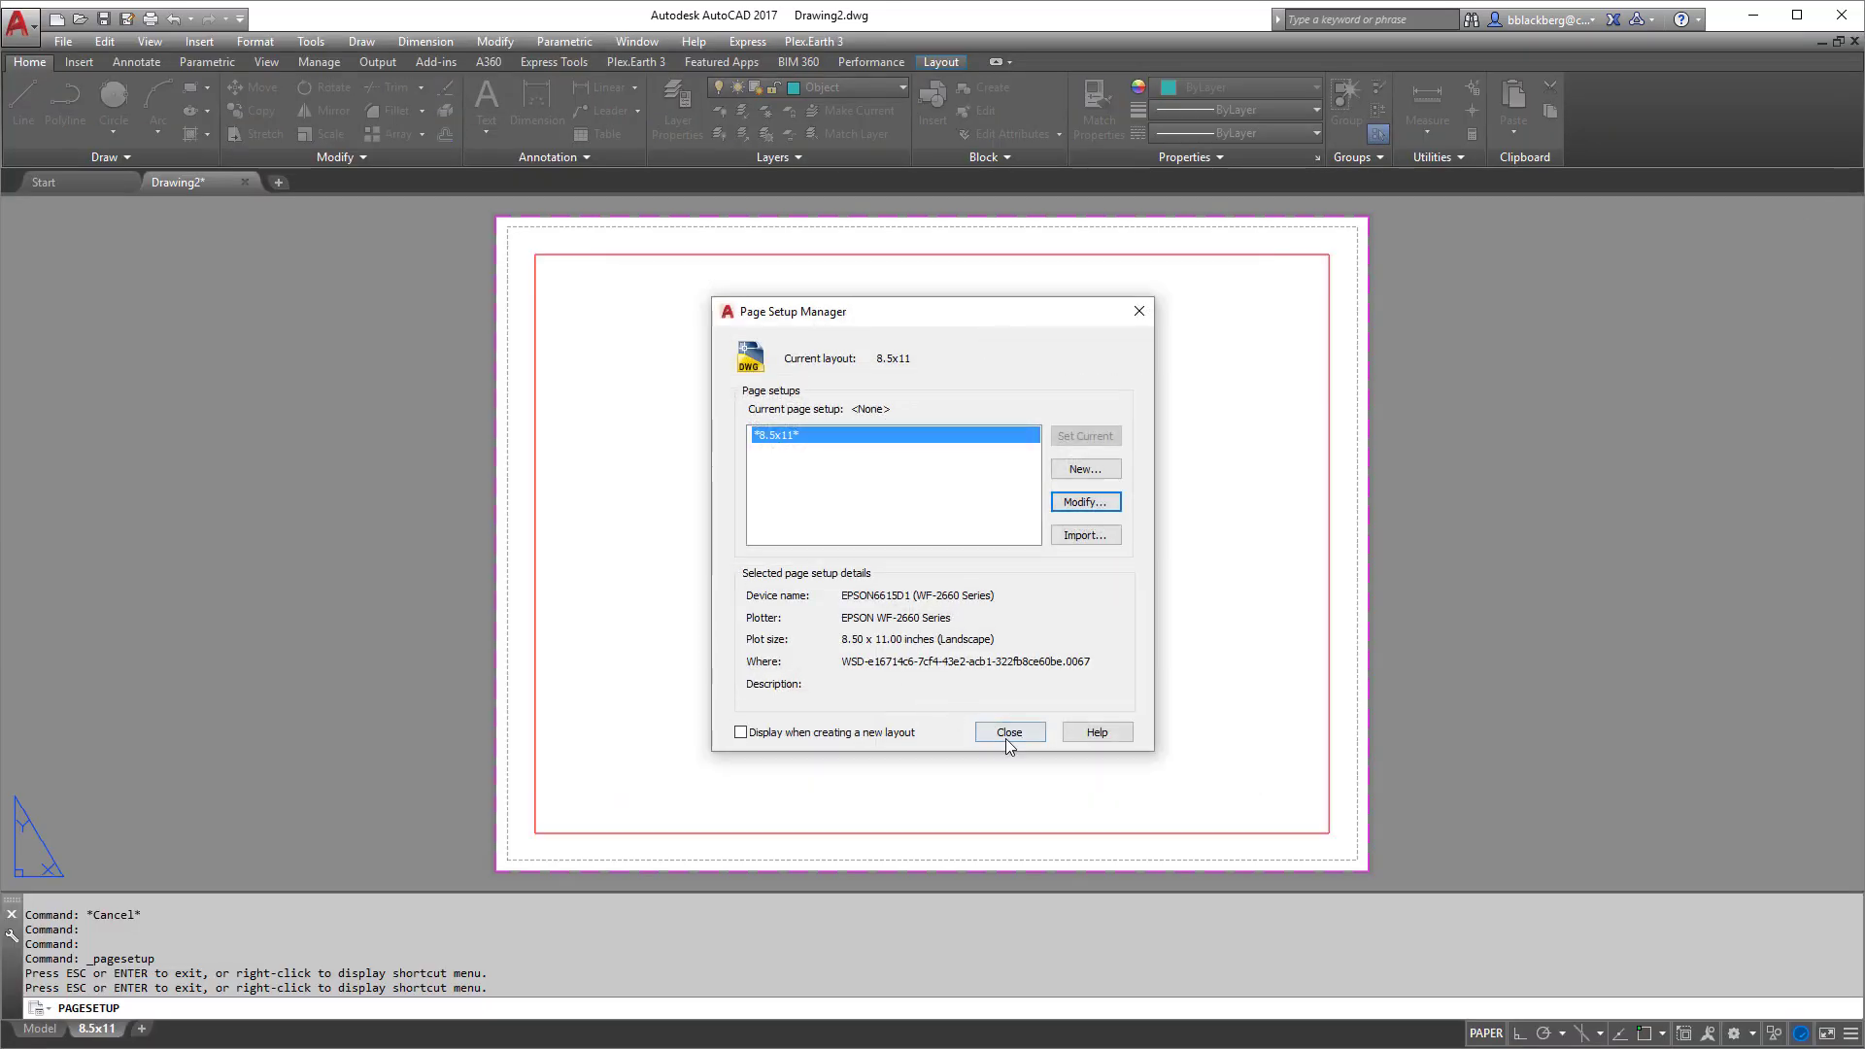
{"action": "left_click", "coordinate": [1005, 734]}
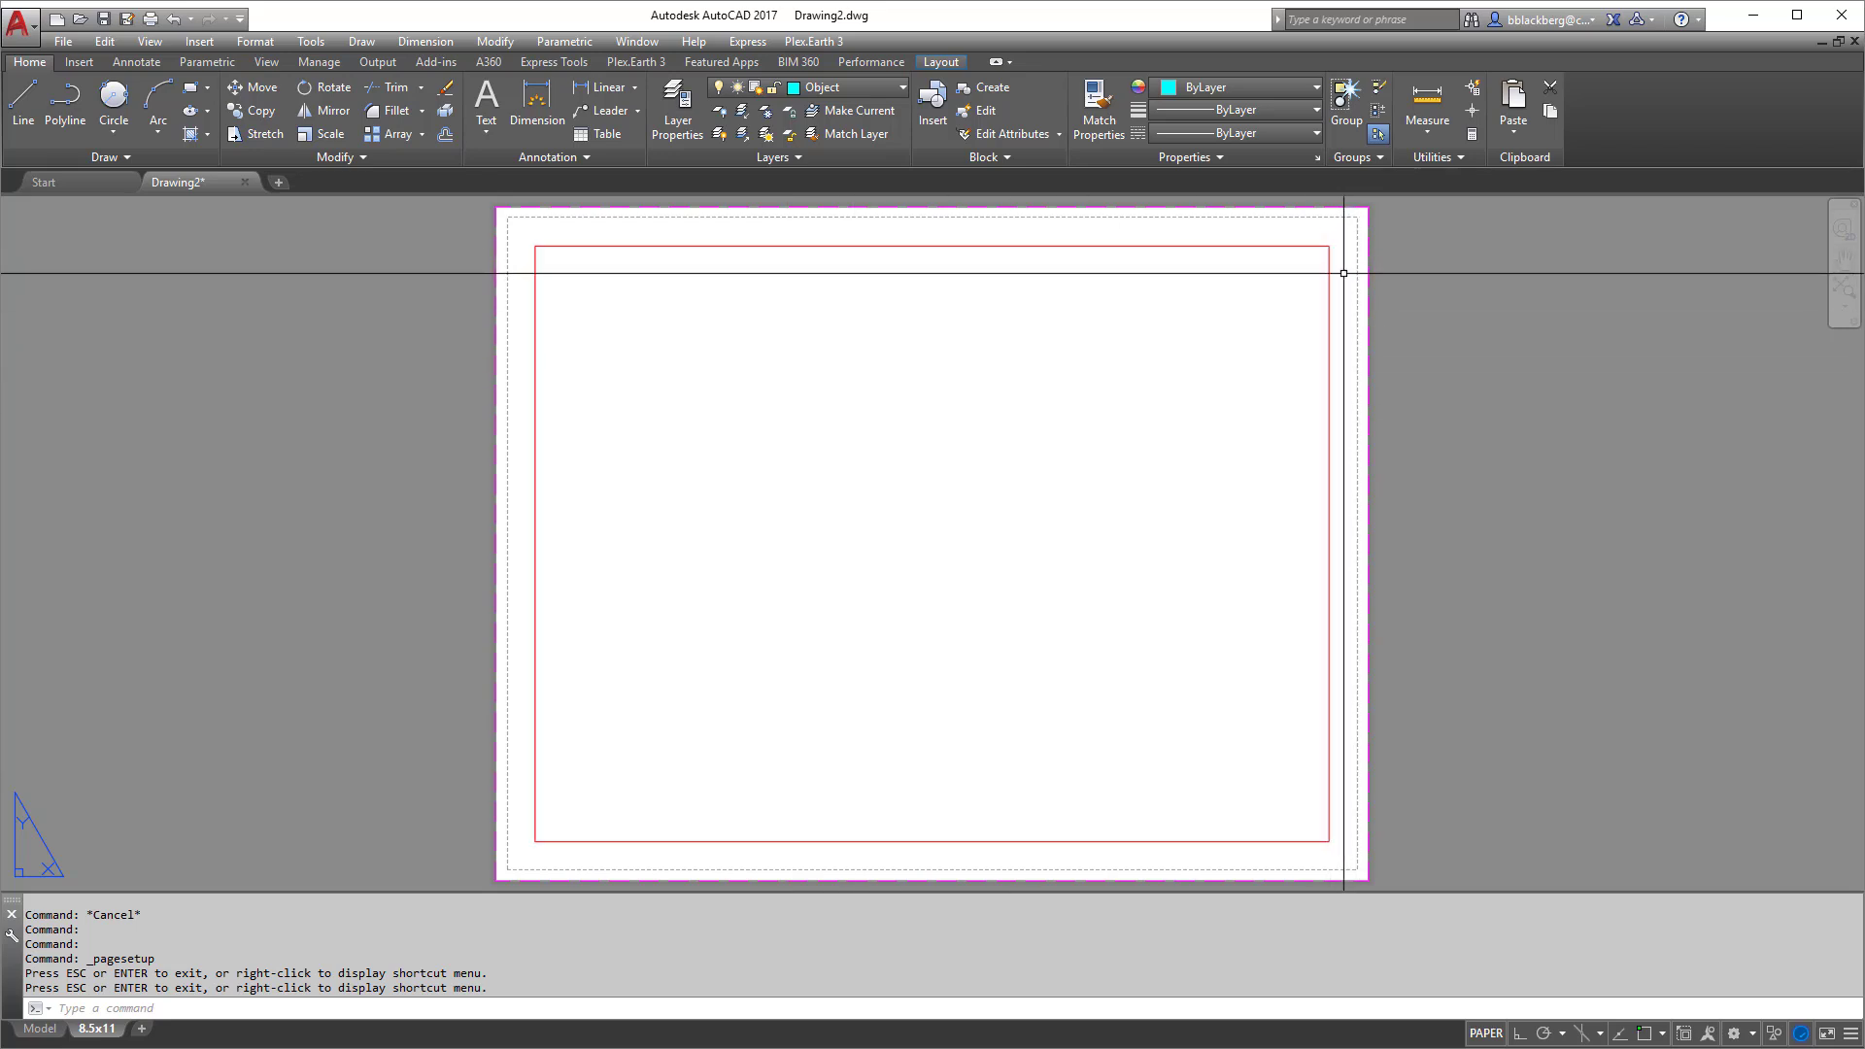
{"action": "key", "text": "Escape"}
{"action": "key", "text": "Escape"}
Offset the red border rectangle outward by 0.25
{"action": "type", "text": "o"}
{"action": "key", "text": "Return"}
{"action": "type", "text": ".25"}
{"action": "key", "text": "Return"}
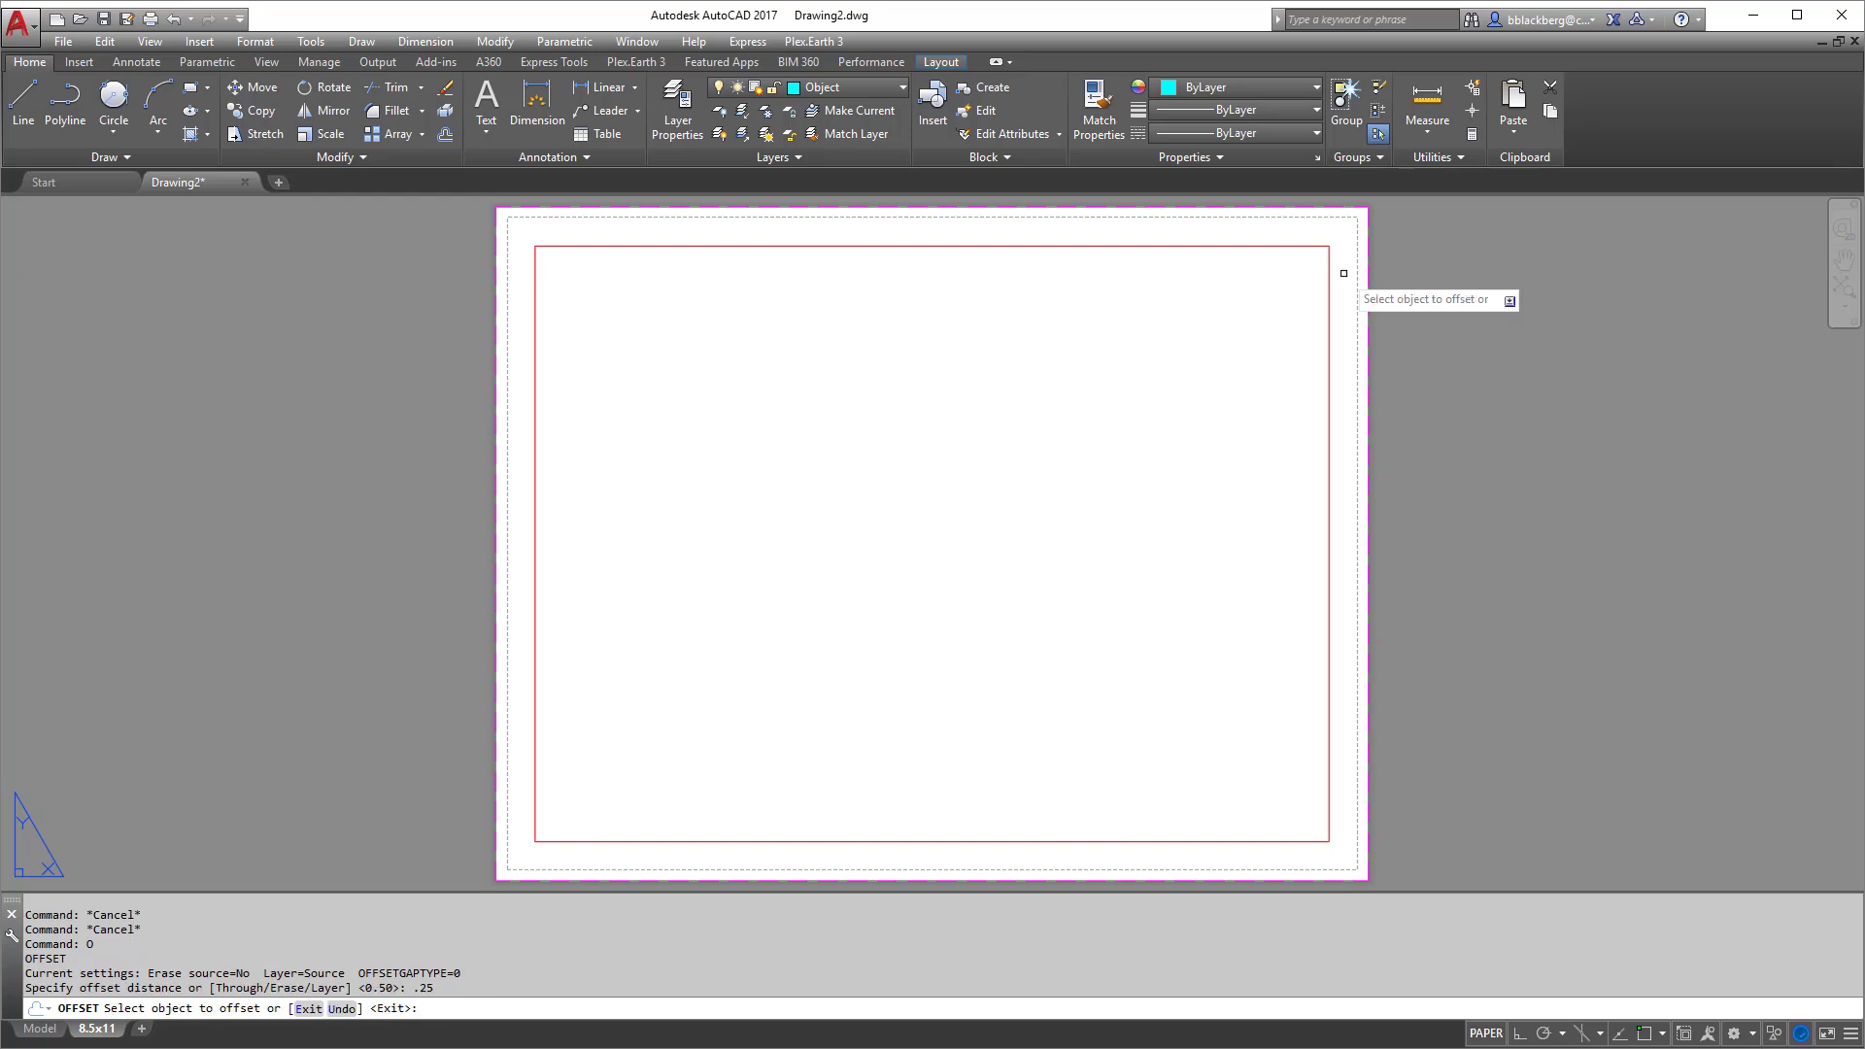
{"action": "left_click", "coordinate": [1328, 251]}
{"action": "left_click", "coordinate": [1334, 239]}
{"action": "key", "text": "Escape"}
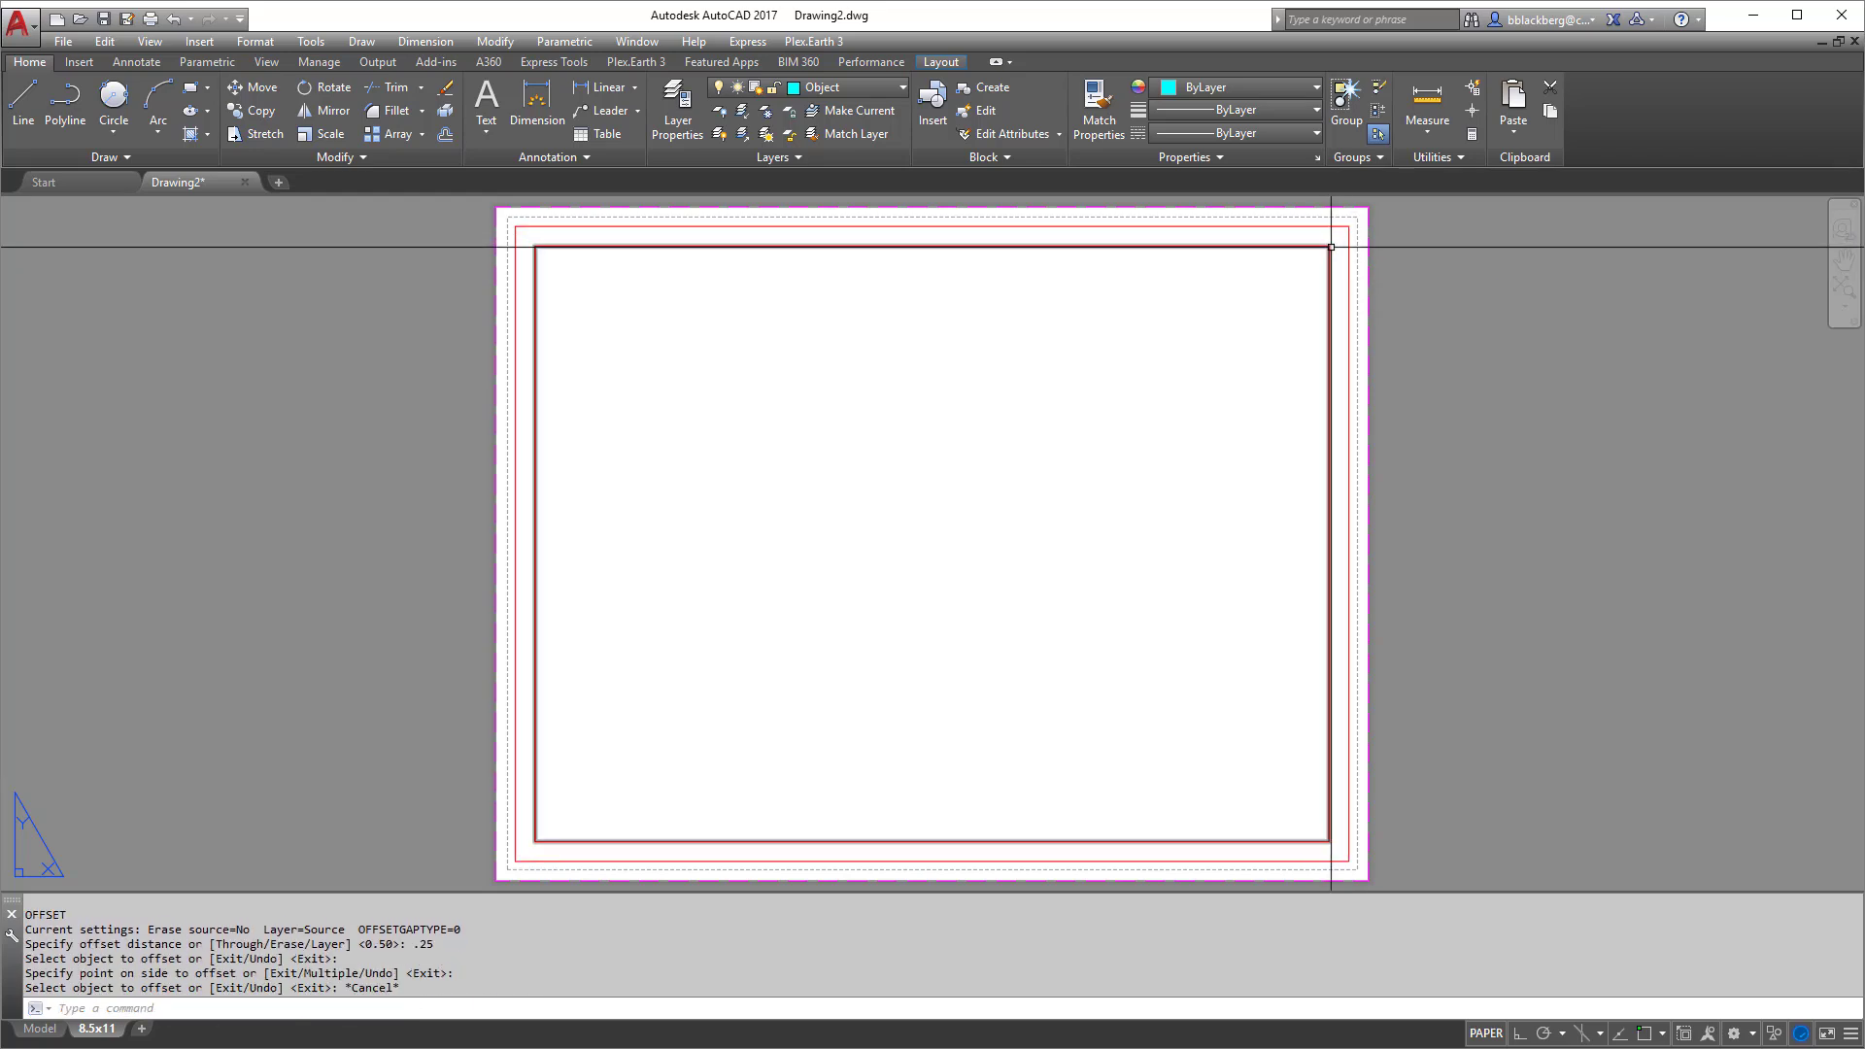
Delete the original inner border rectangle, keeping only the offset copy as the border
{"action": "left_click", "coordinate": [1327, 508]}
{"action": "key", "text": "Delete"}
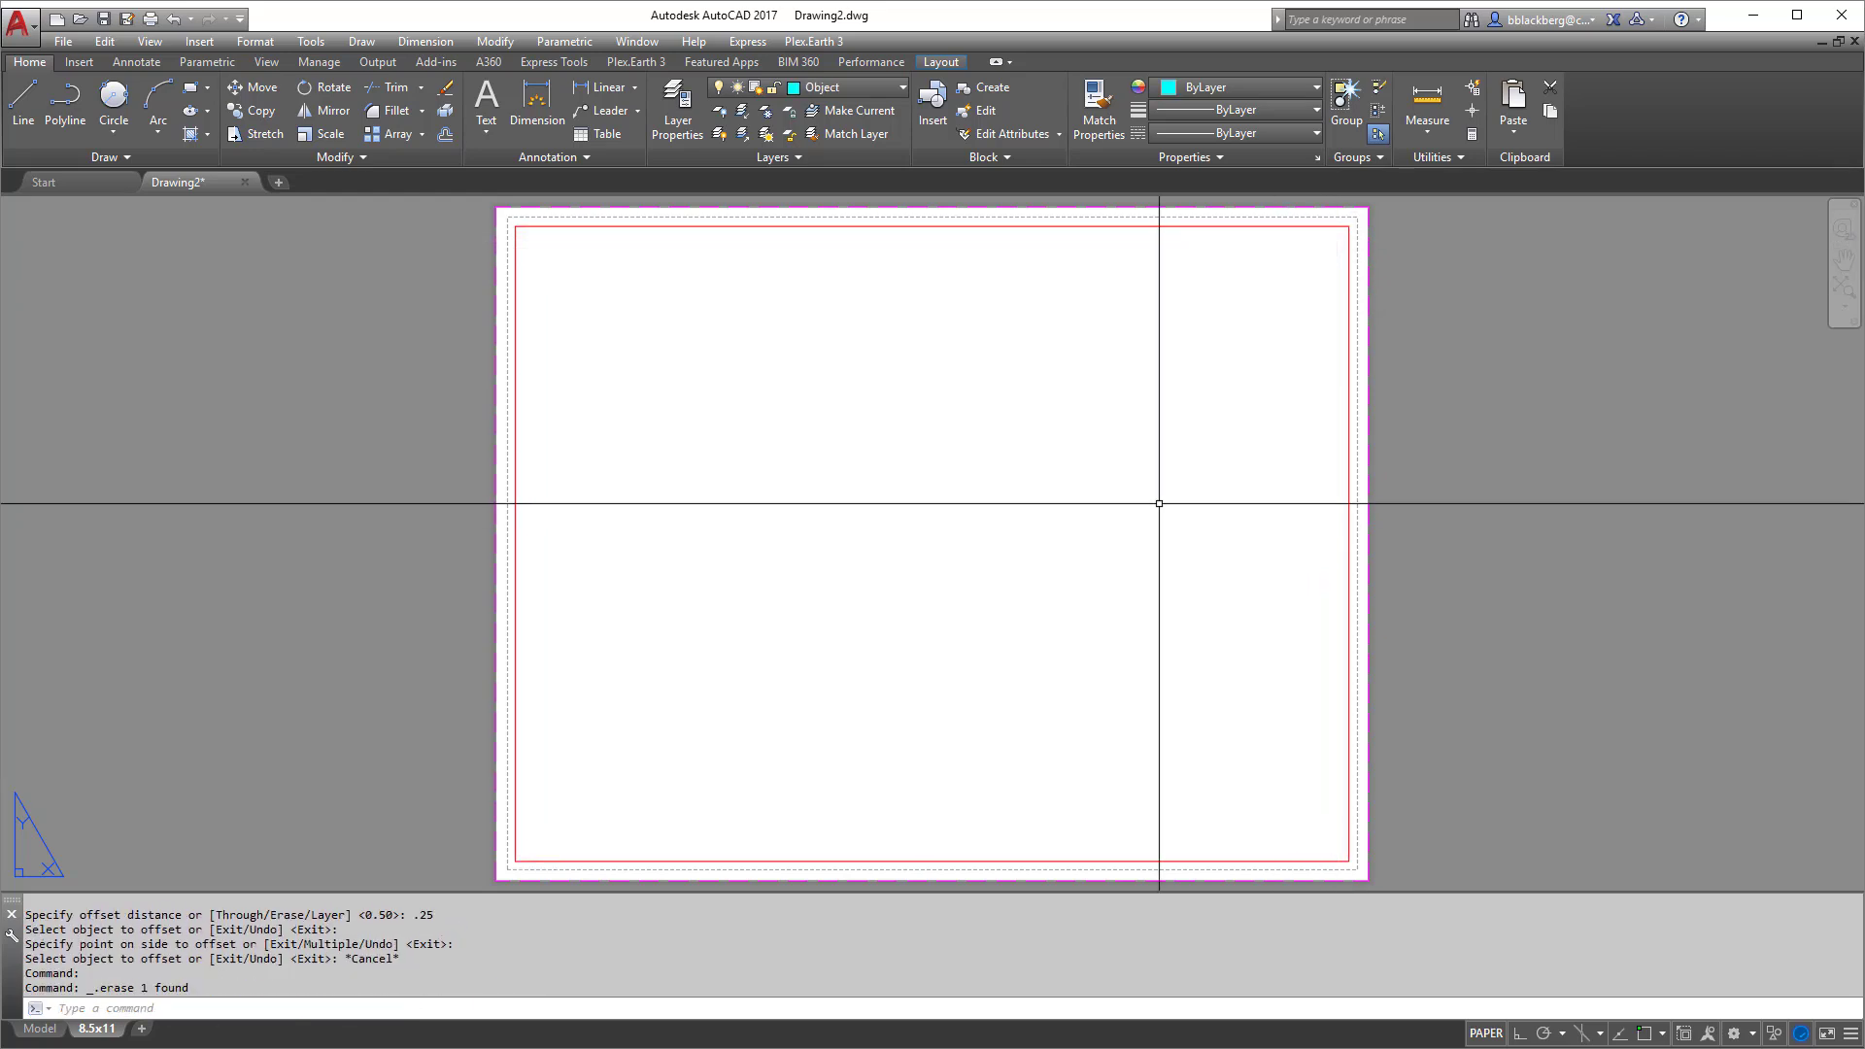
{"action": "key", "text": "Escape"}
{"action": "key", "text": "Escape"}
Preview the layout's plot to check the border's margins on the sheet, and exit the preview
{"action": "left_click", "coordinate": [62, 41]}
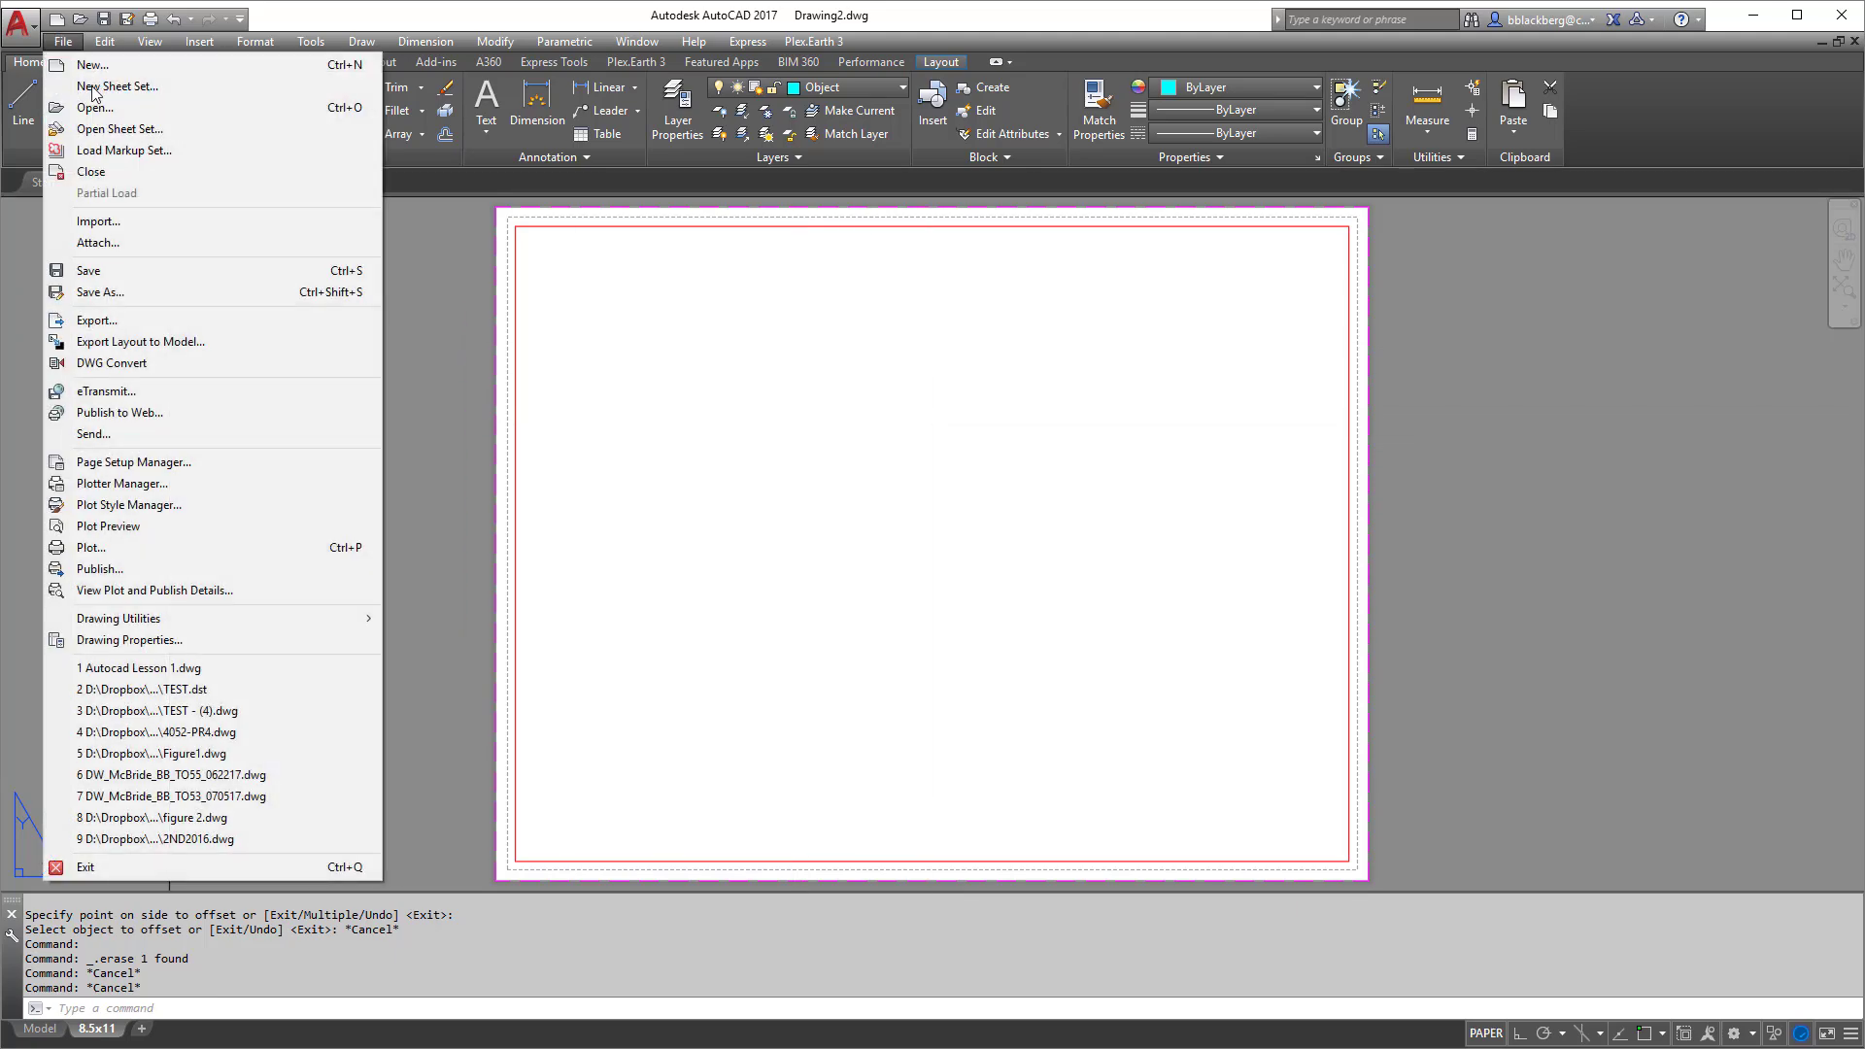
{"action": "left_click", "coordinate": [163, 526]}
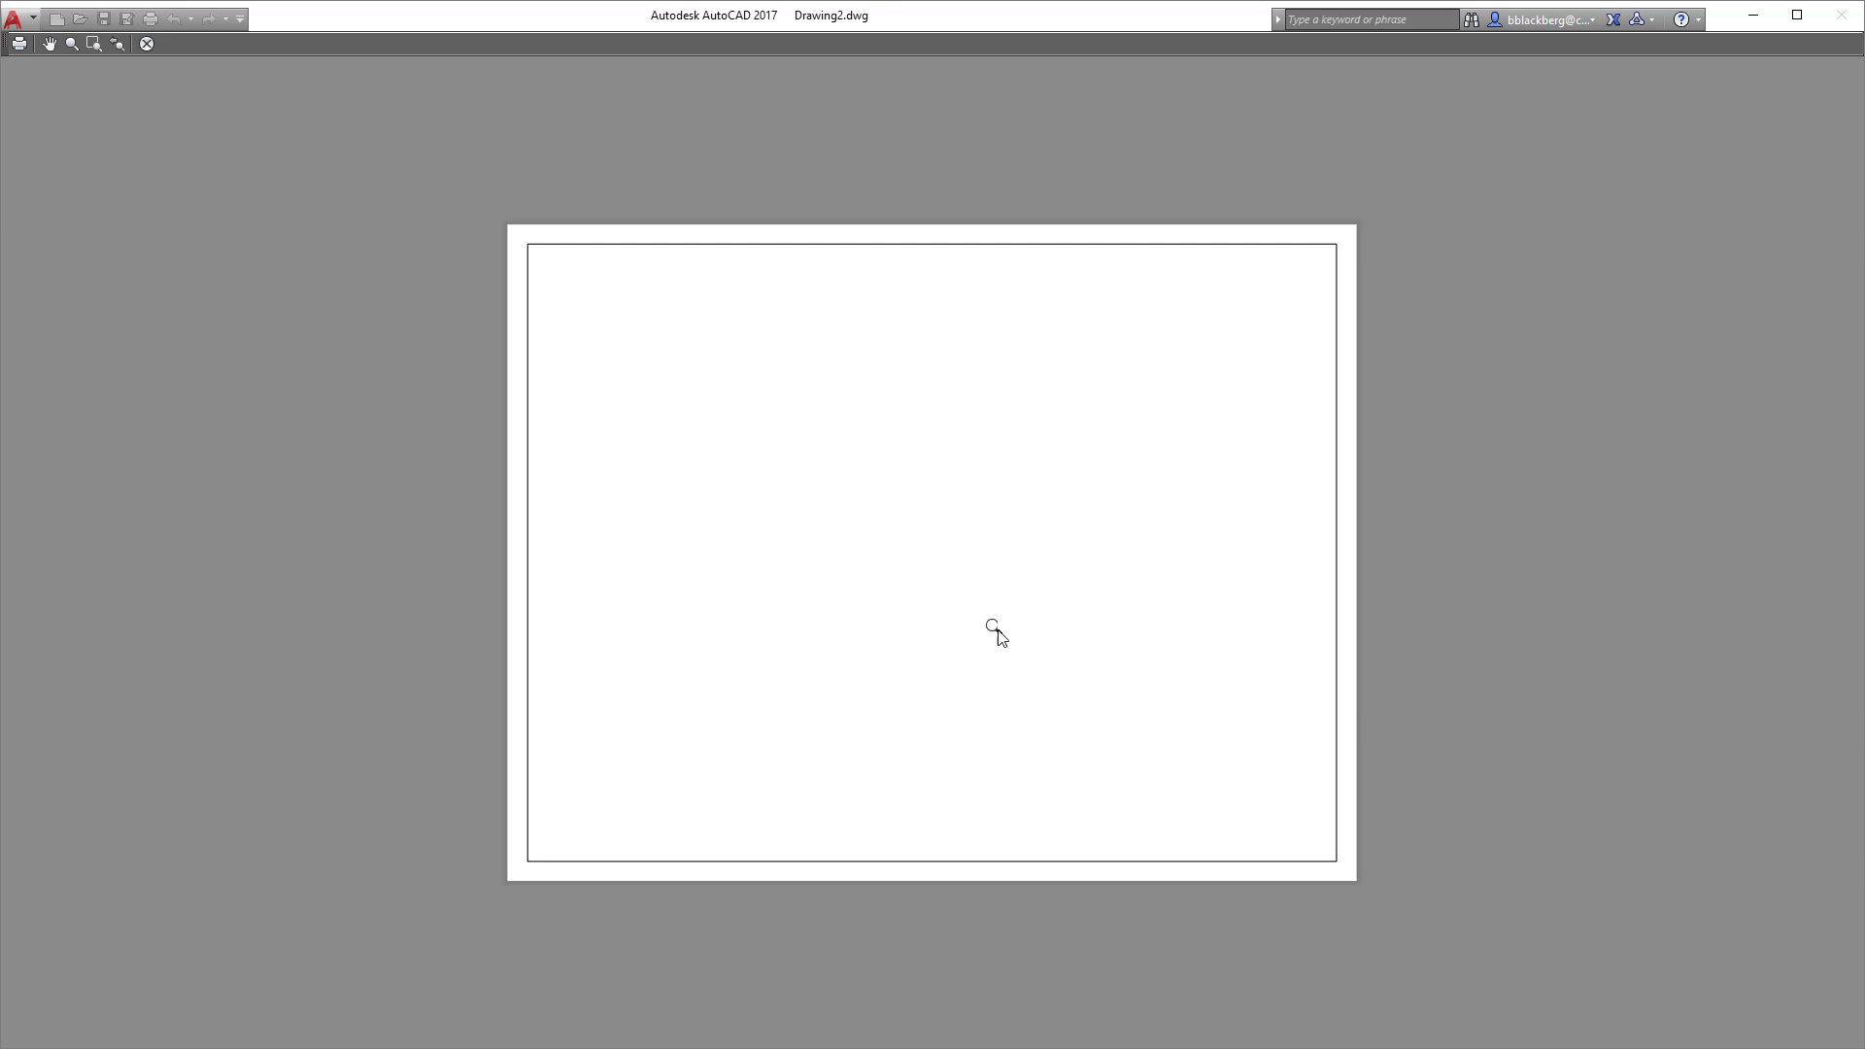
{"action": "right_click", "coordinate": [996, 632]}
{"action": "left_click", "coordinate": [1017, 641]}
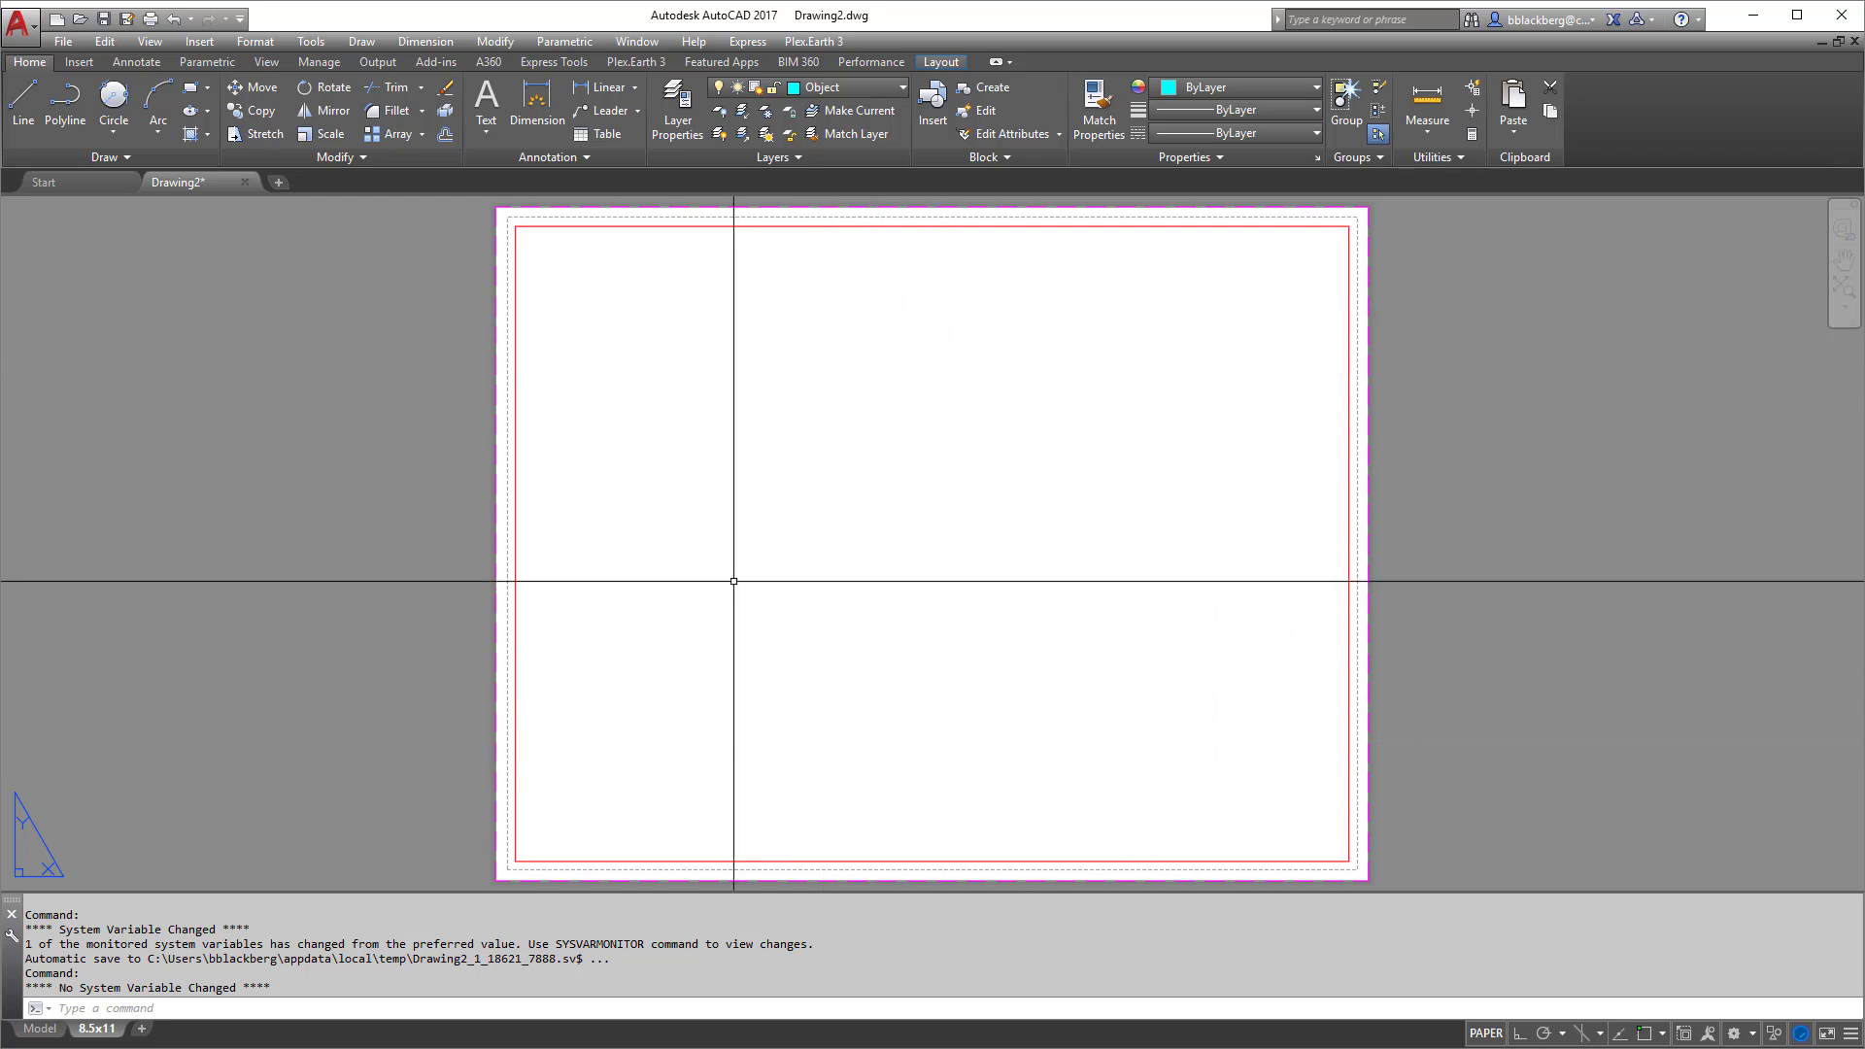
Switch to model space and make the Annotative text style current
{"action": "left_click", "coordinate": [50, 1028]}
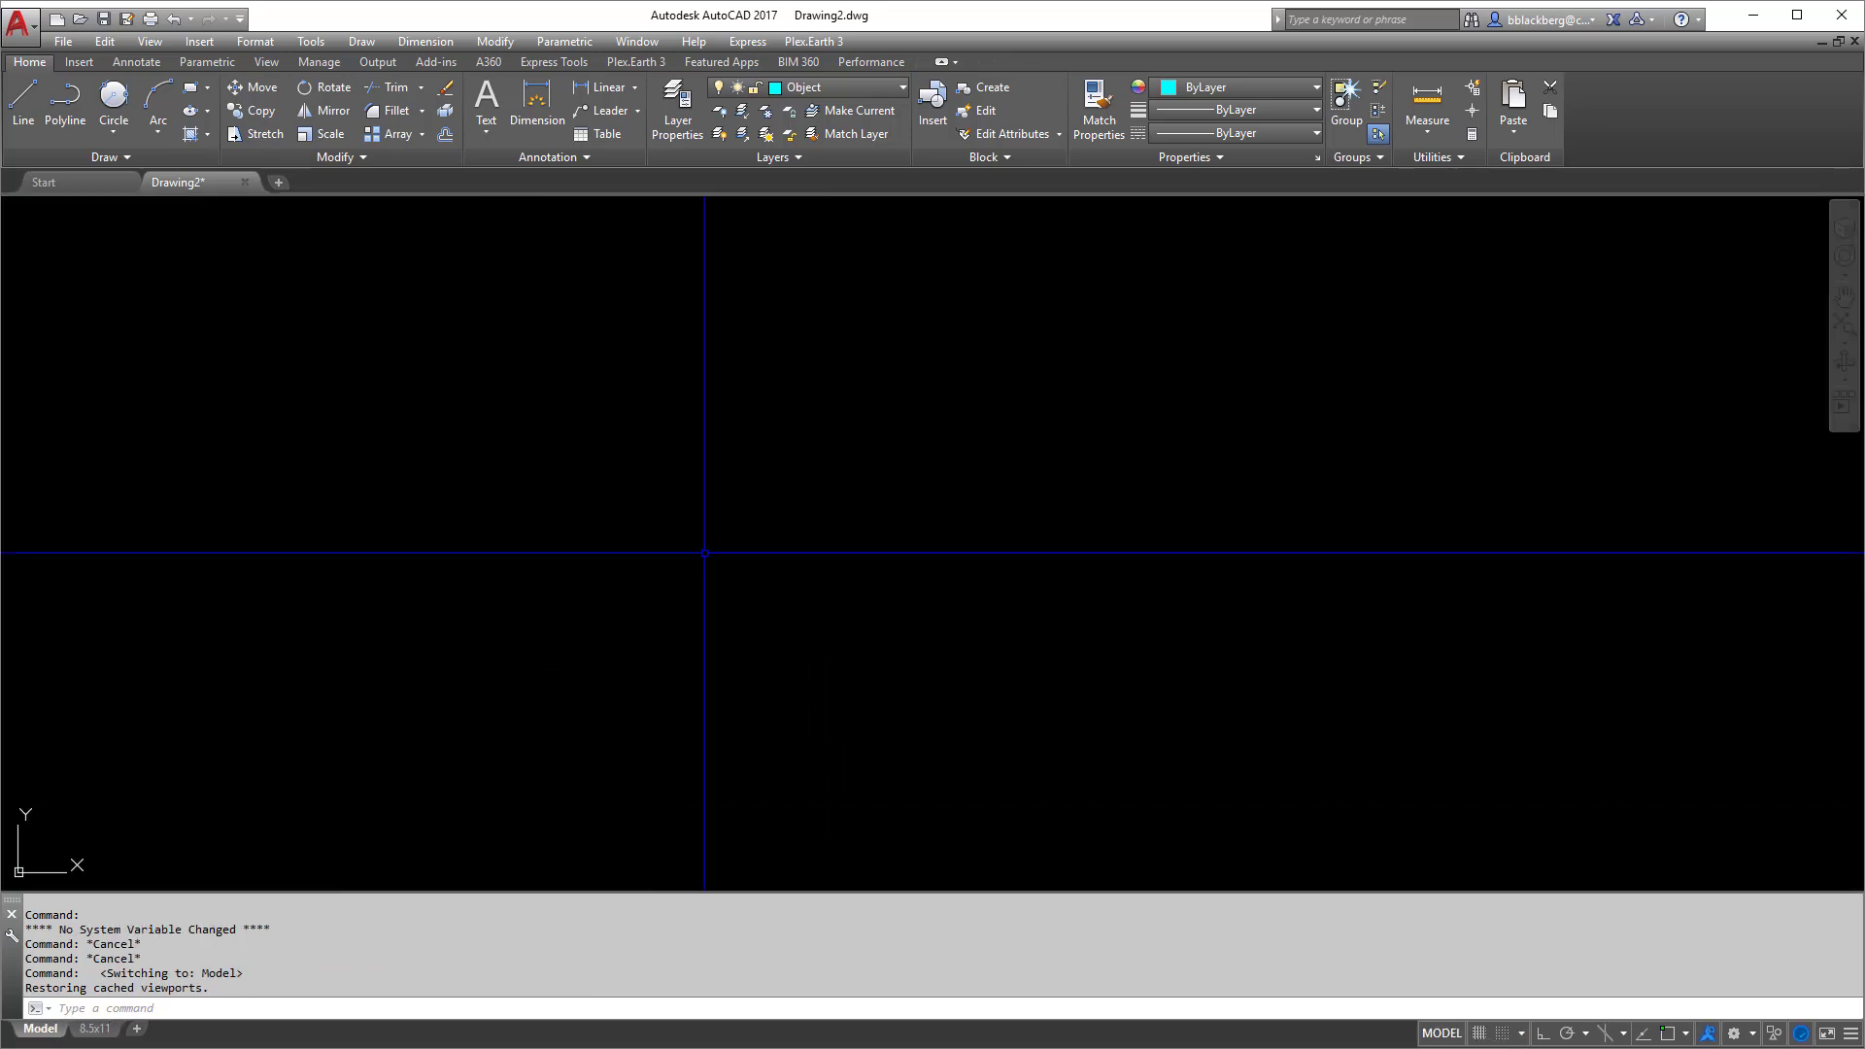
{"action": "key", "text": "Return"}
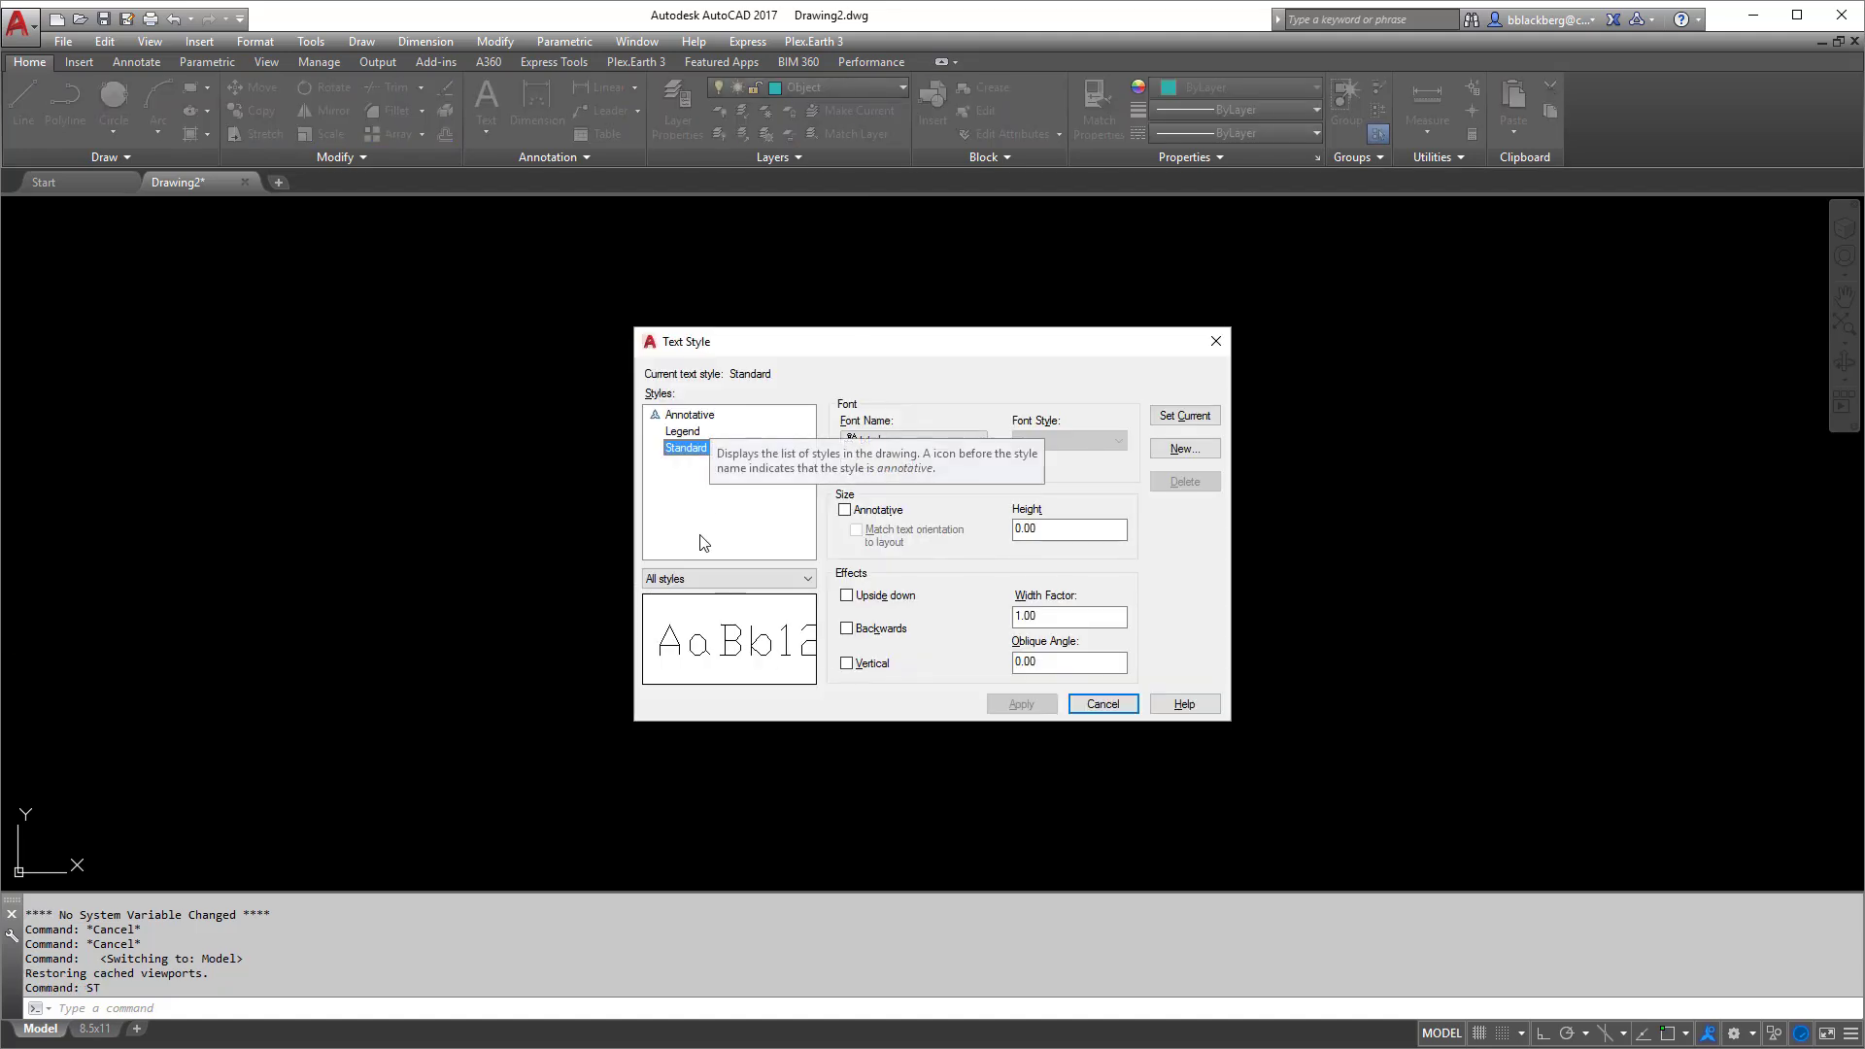
{"action": "left_click", "coordinate": [702, 419]}
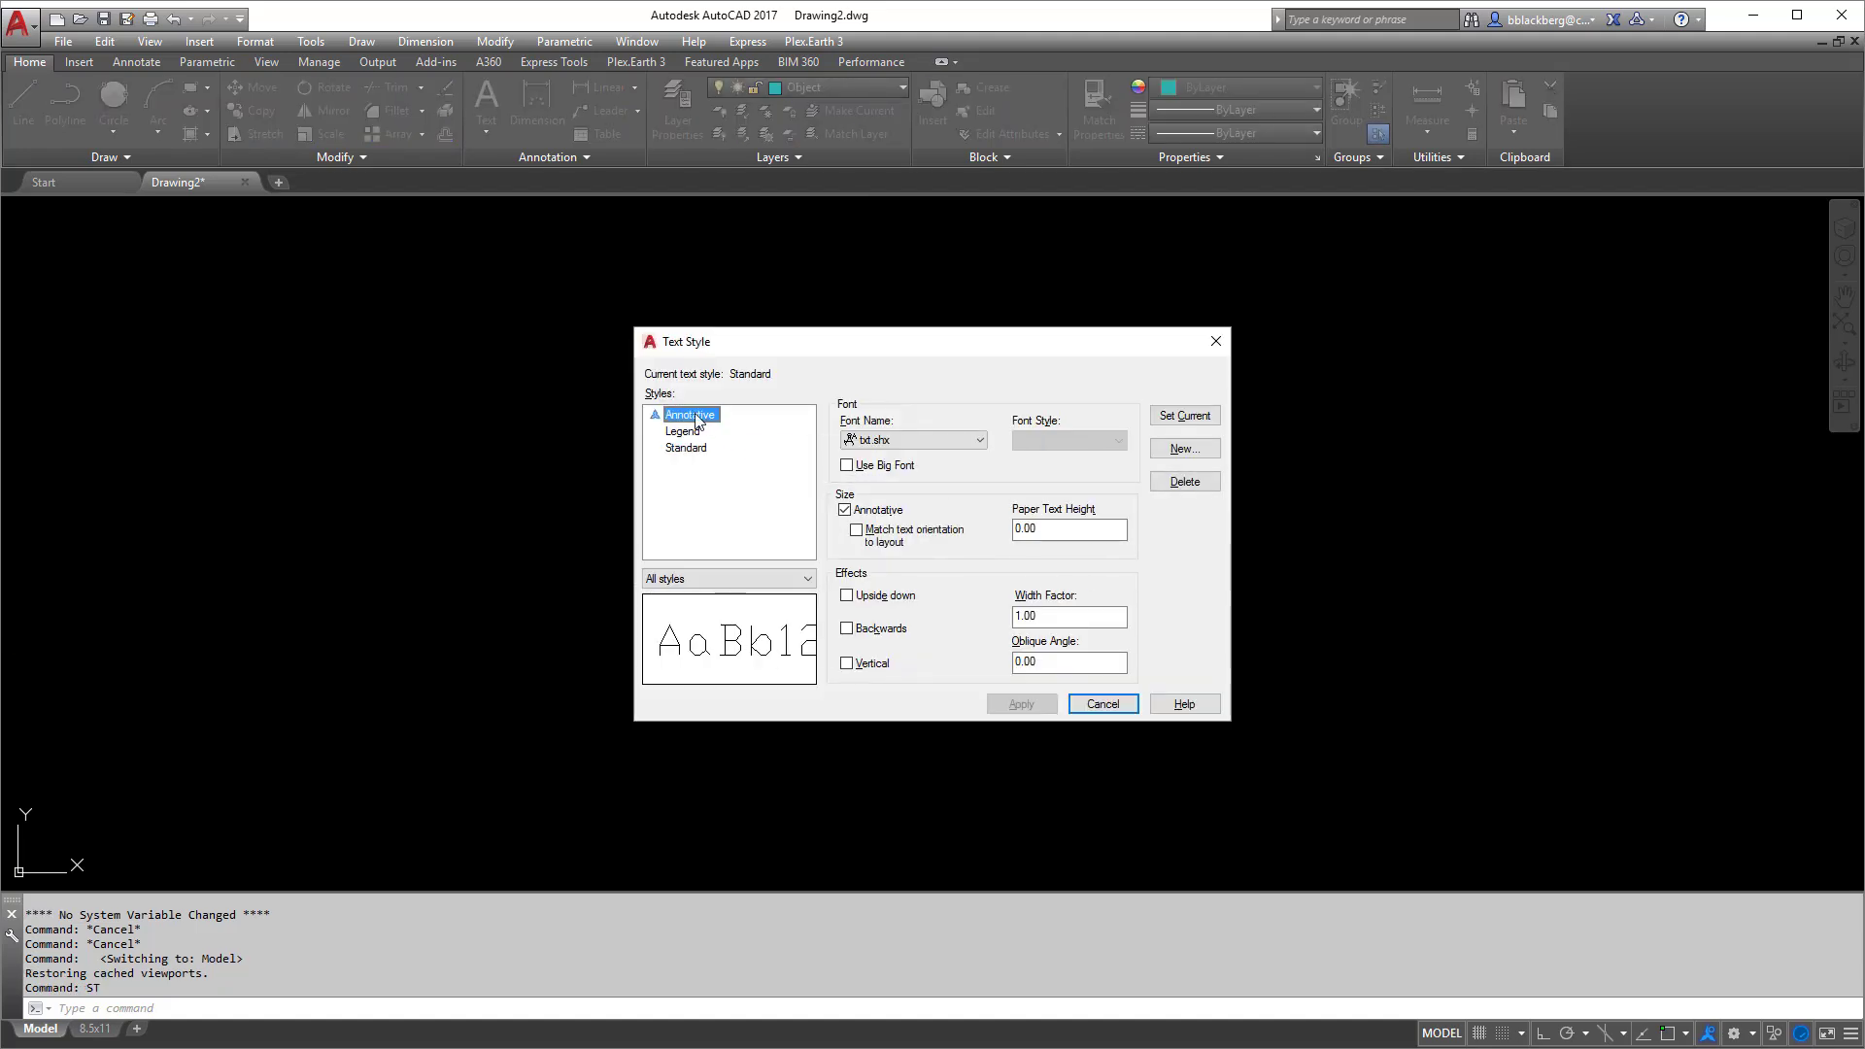
{"action": "left_click", "coordinate": [907, 442]}
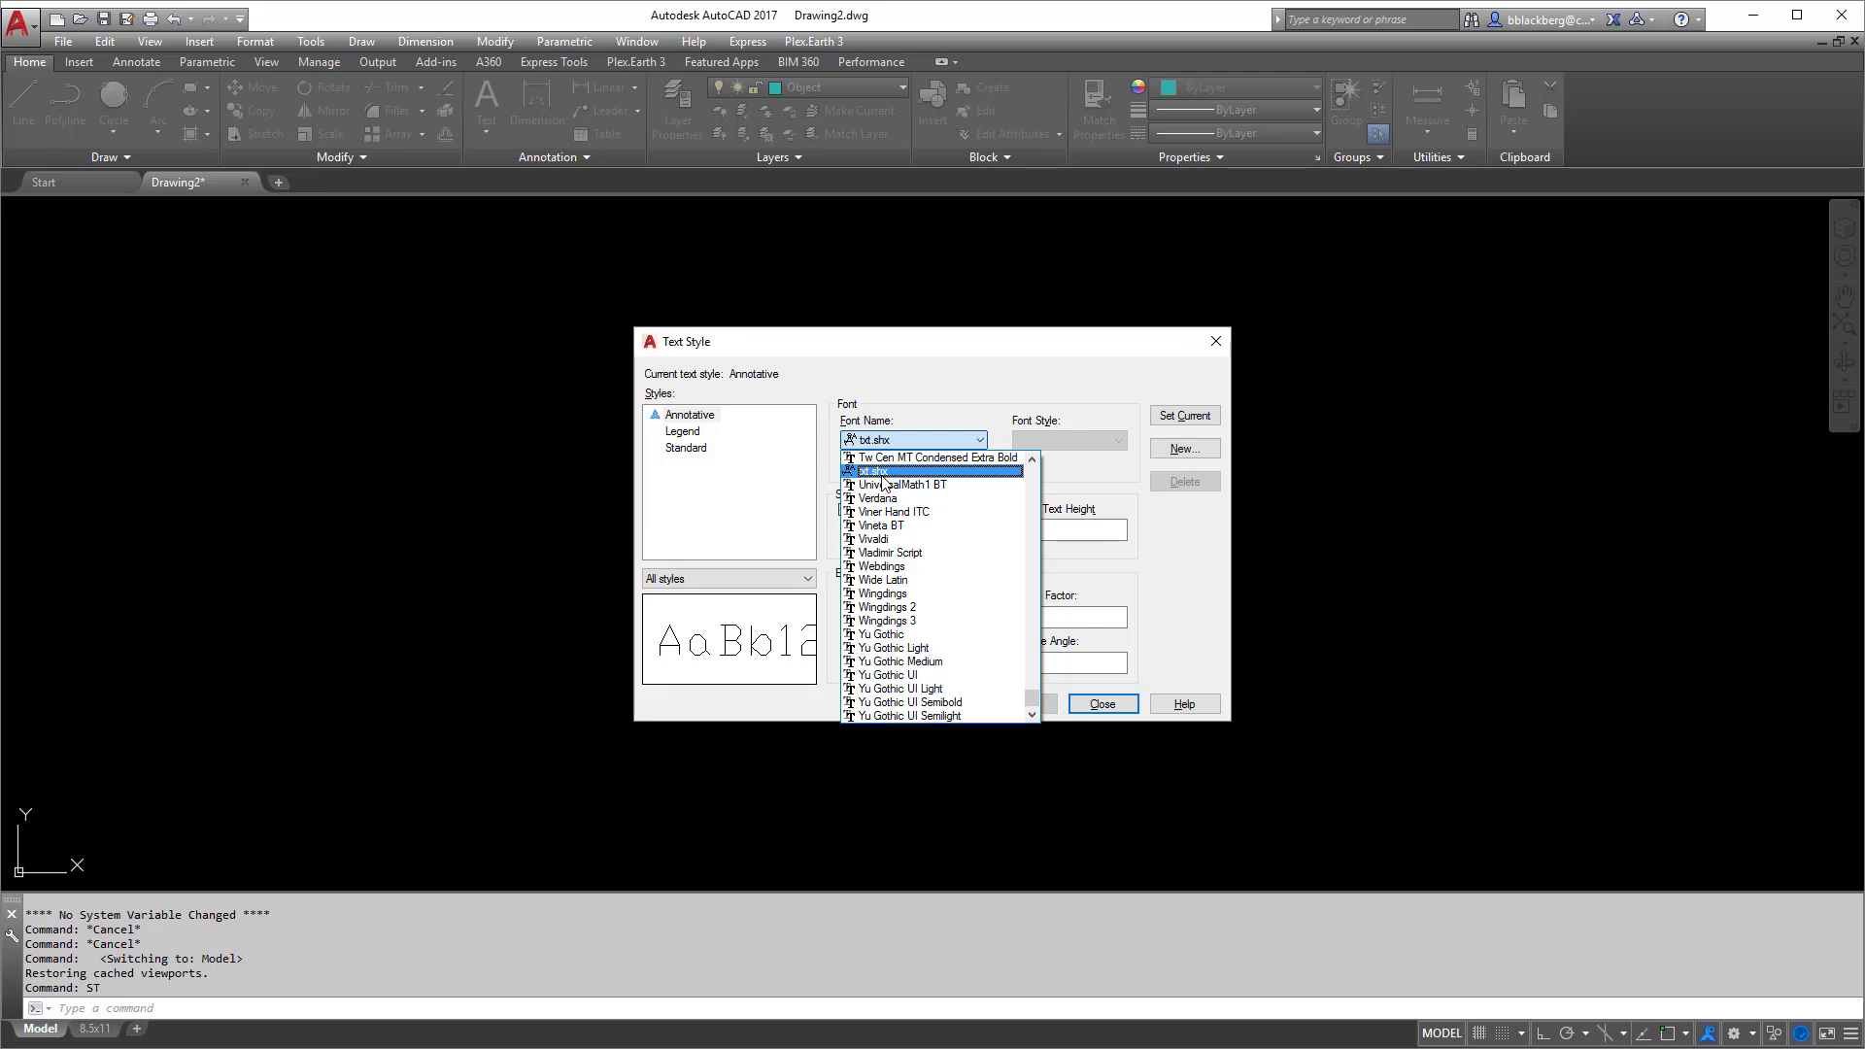
{"action": "left_click", "coordinate": [1122, 710]}
{"action": "left_click", "coordinate": [1117, 707]}
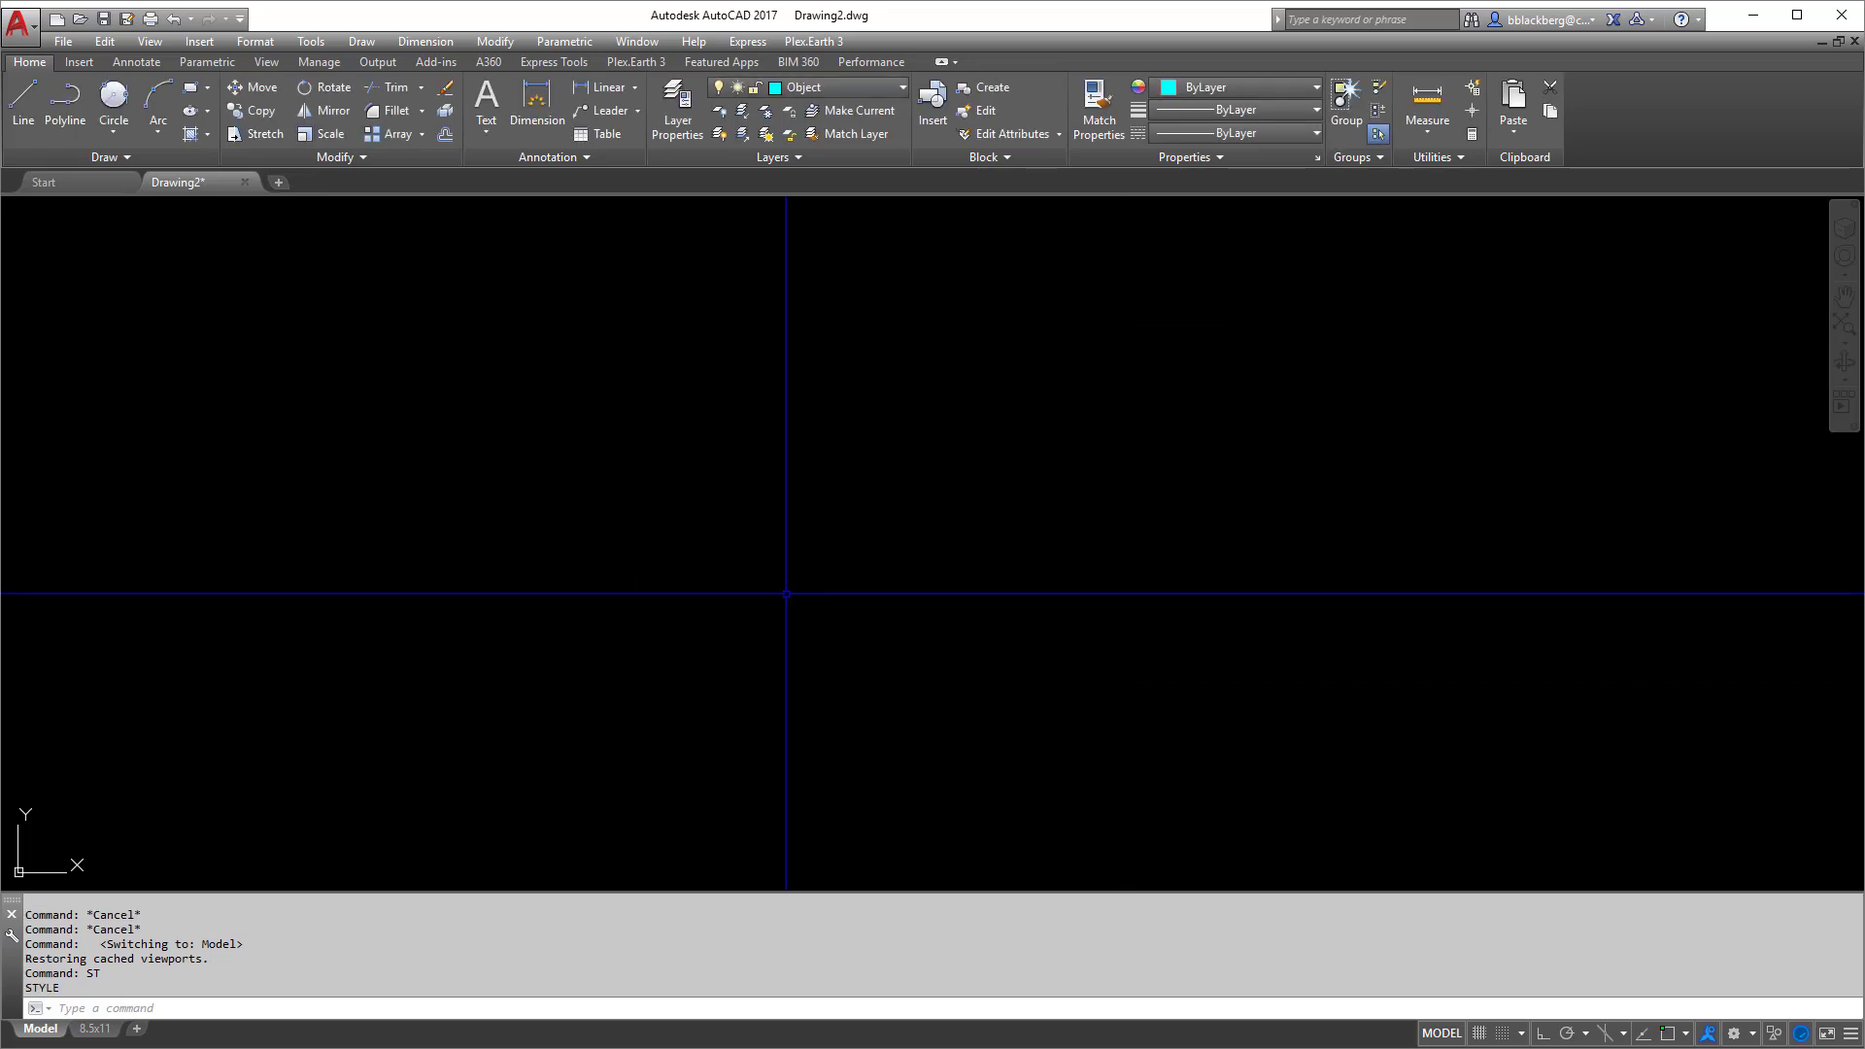
Reopen the text style settings and set the Annotative style's font to simplex.shx
{"action": "type", "text": "st"}
{"action": "key", "text": "Return"}
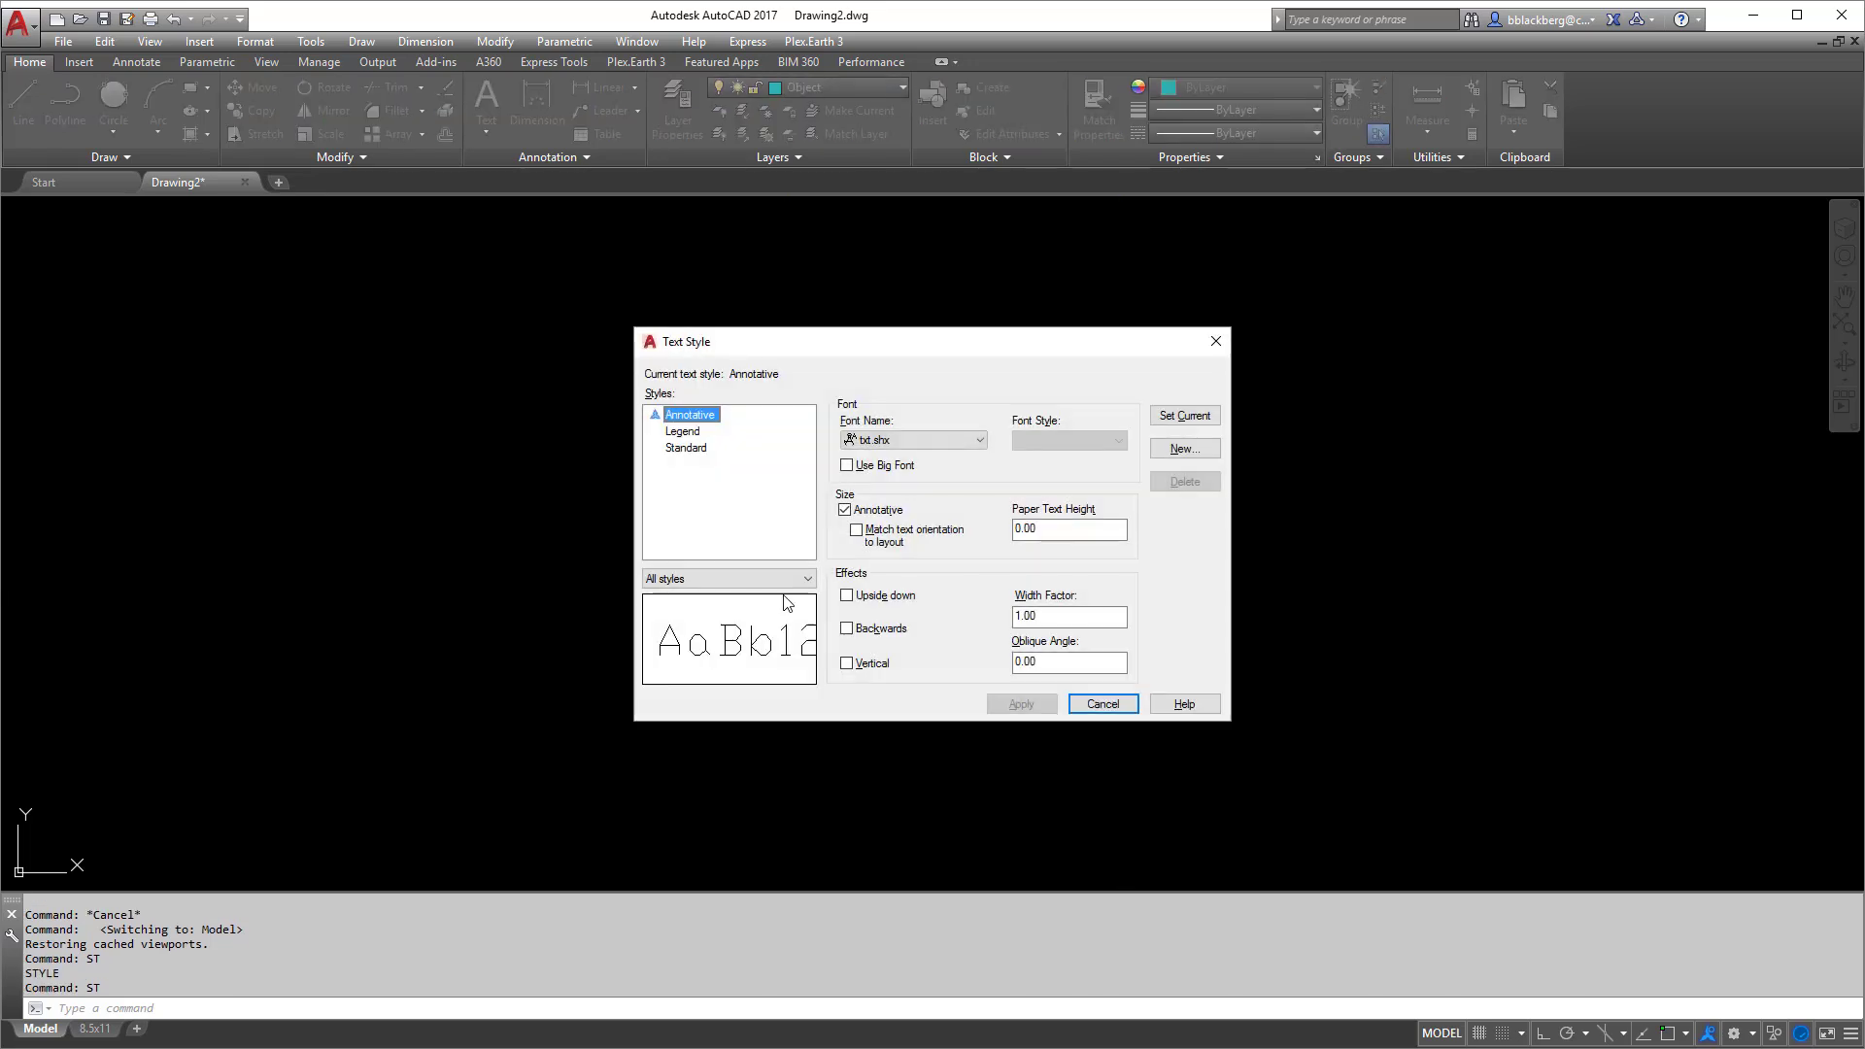
{"action": "left_click_drag", "start_coordinate": [754, 349], "coordinate": [683, 330]}
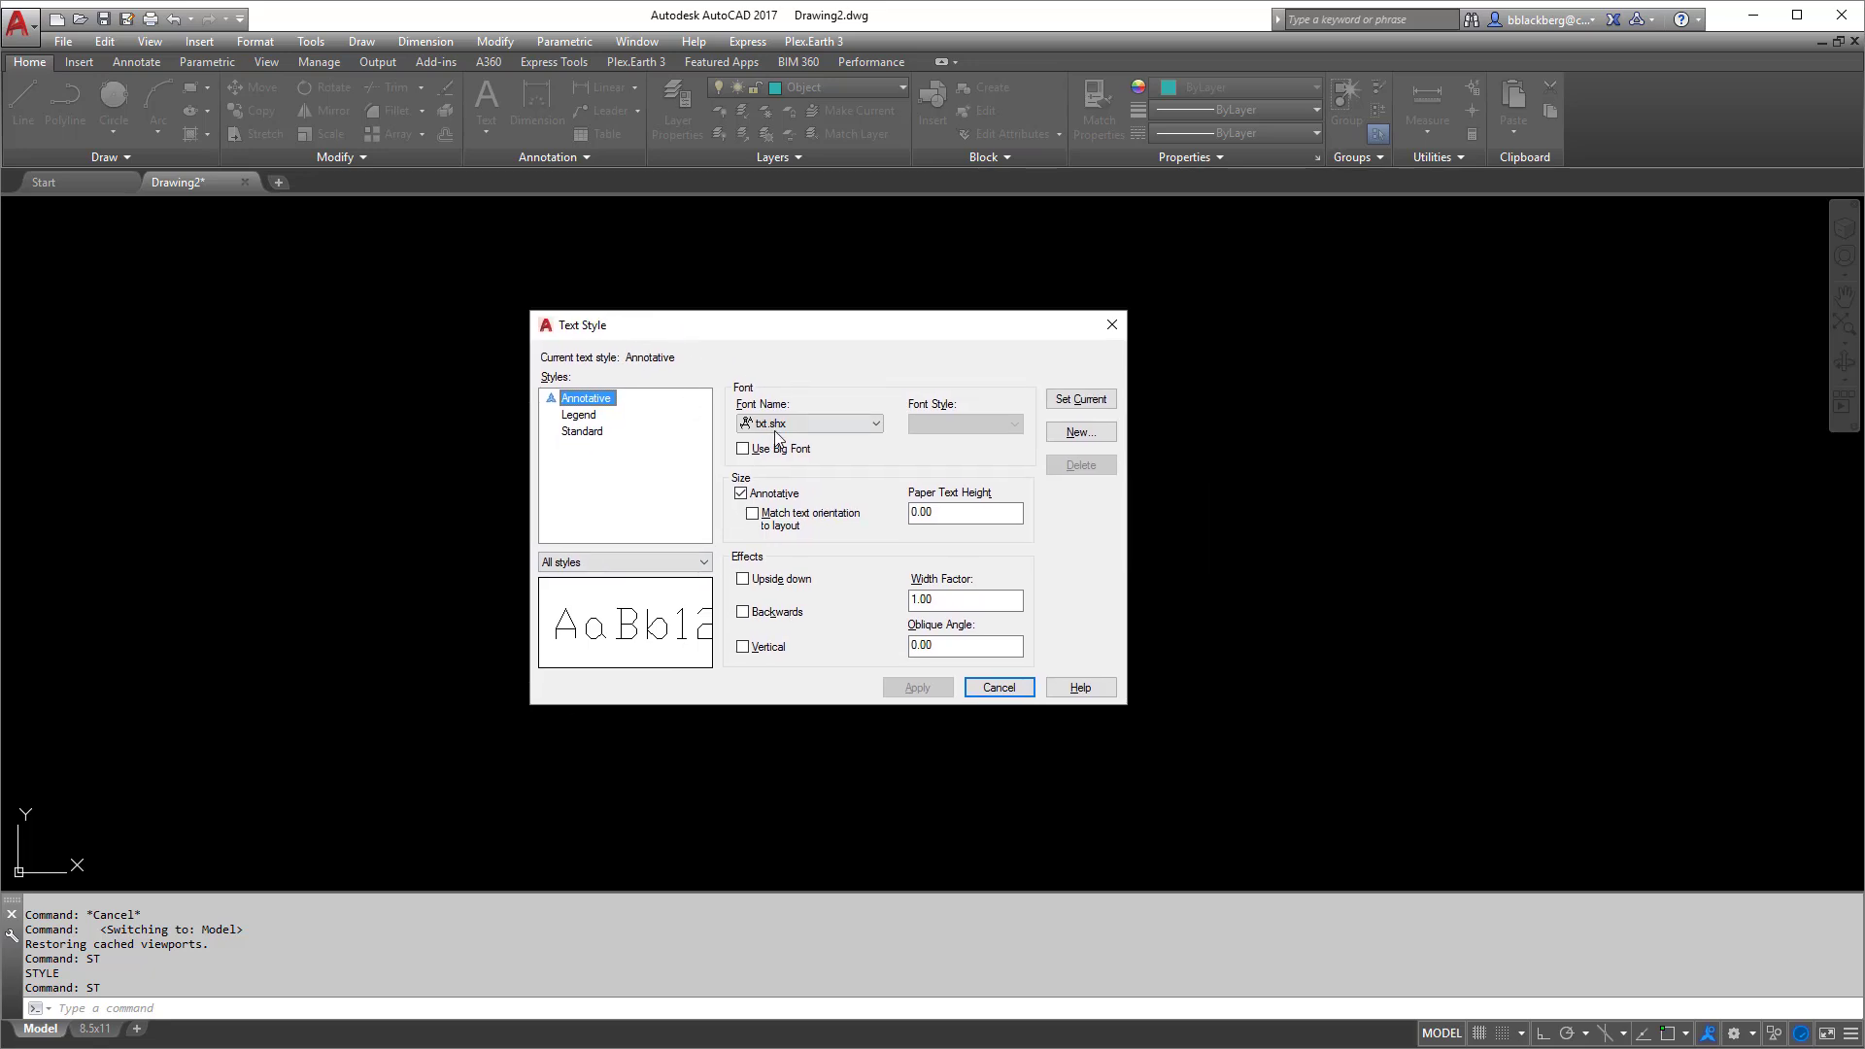
{"action": "left_click", "coordinate": [580, 411]}
{"action": "left_click", "coordinate": [588, 400]}
{"action": "left_click", "coordinate": [762, 424]}
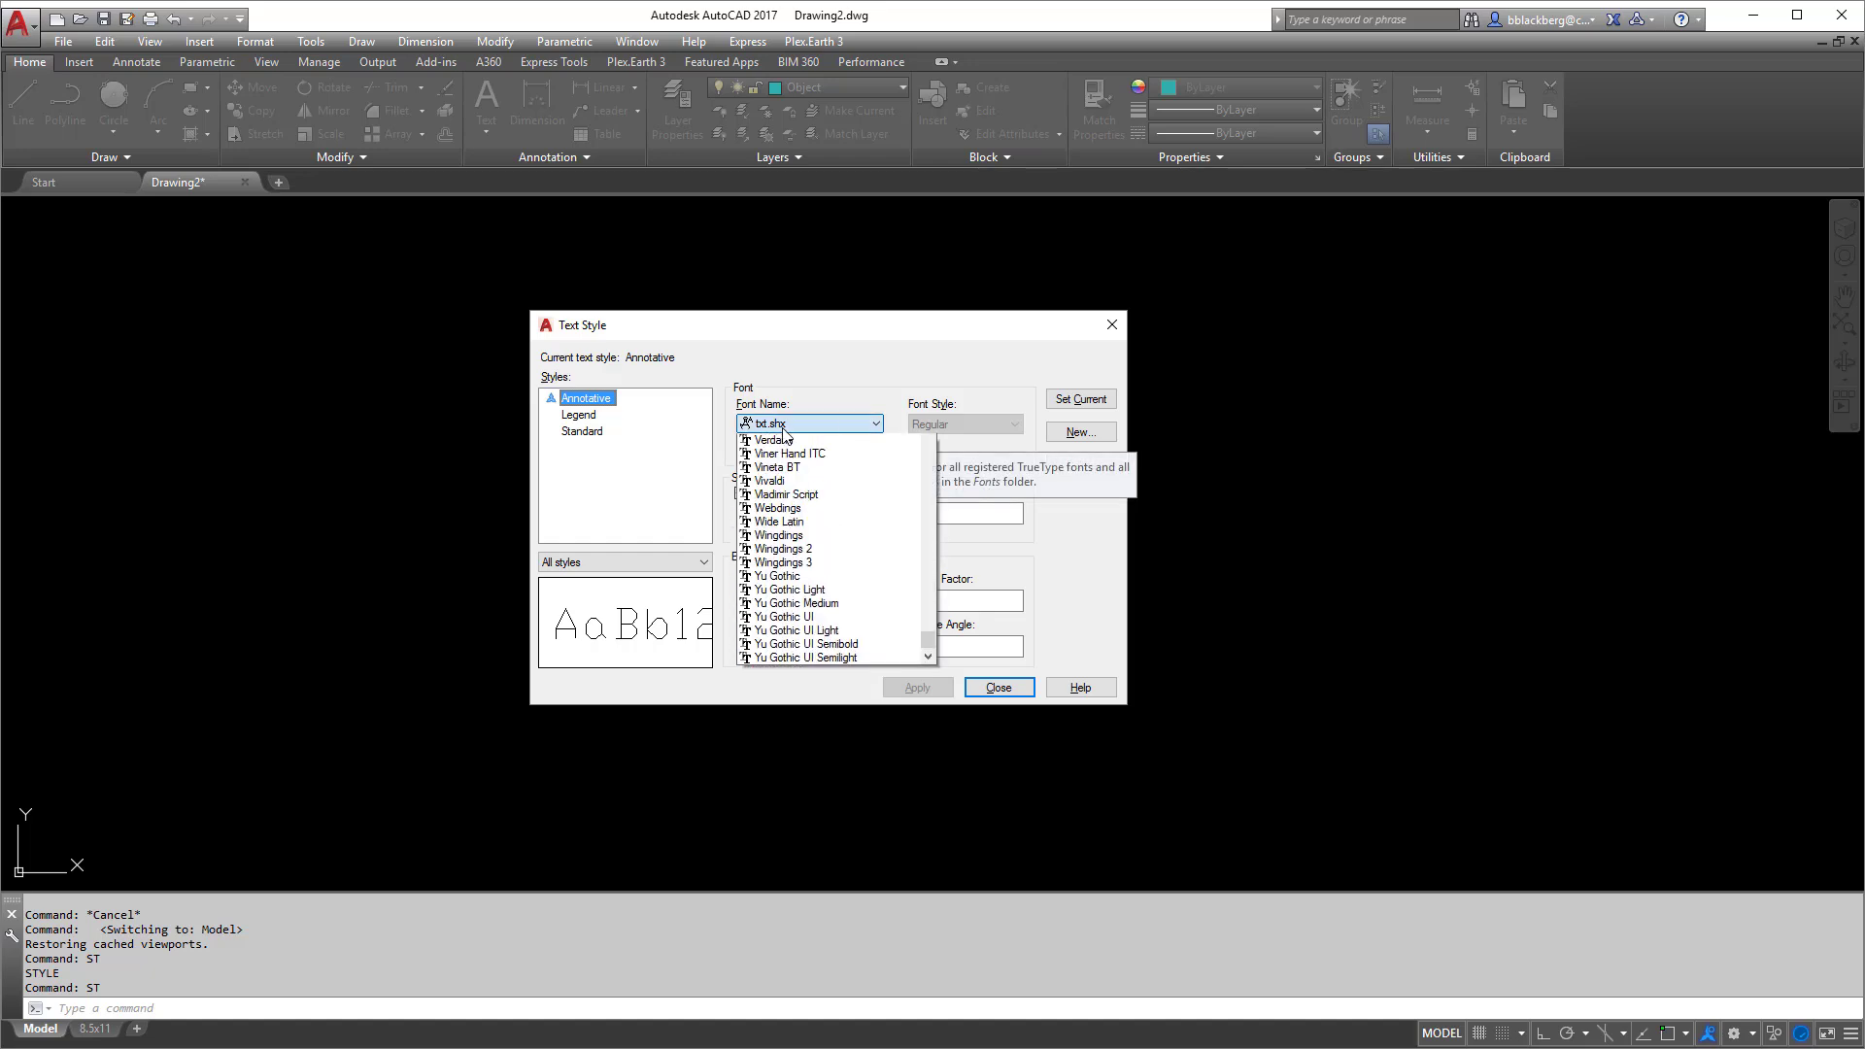
{"action": "scroll", "coordinate": [816, 544], "scroll_direction": "up", "scroll_amount": 1}
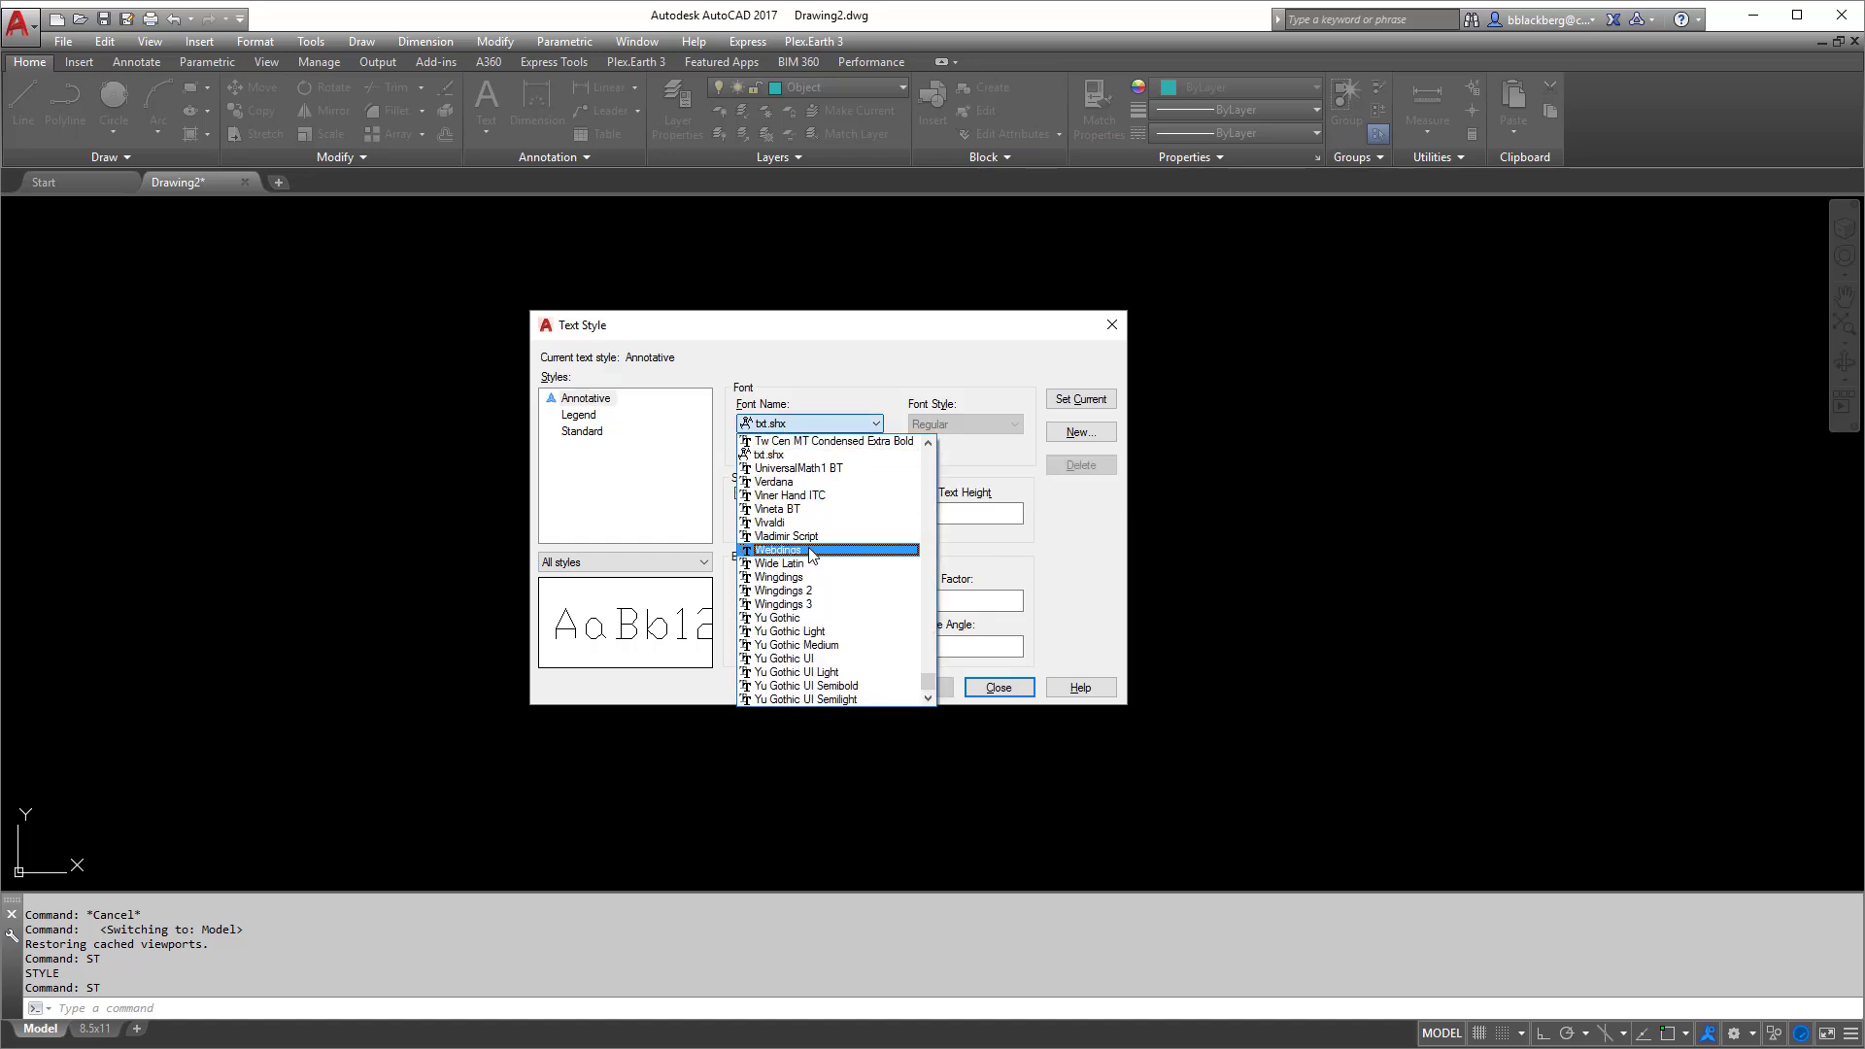
{"action": "key", "text": "s"}
{"action": "scroll", "coordinate": [806, 583], "scroll_direction": "down", "scroll_amount": 2}
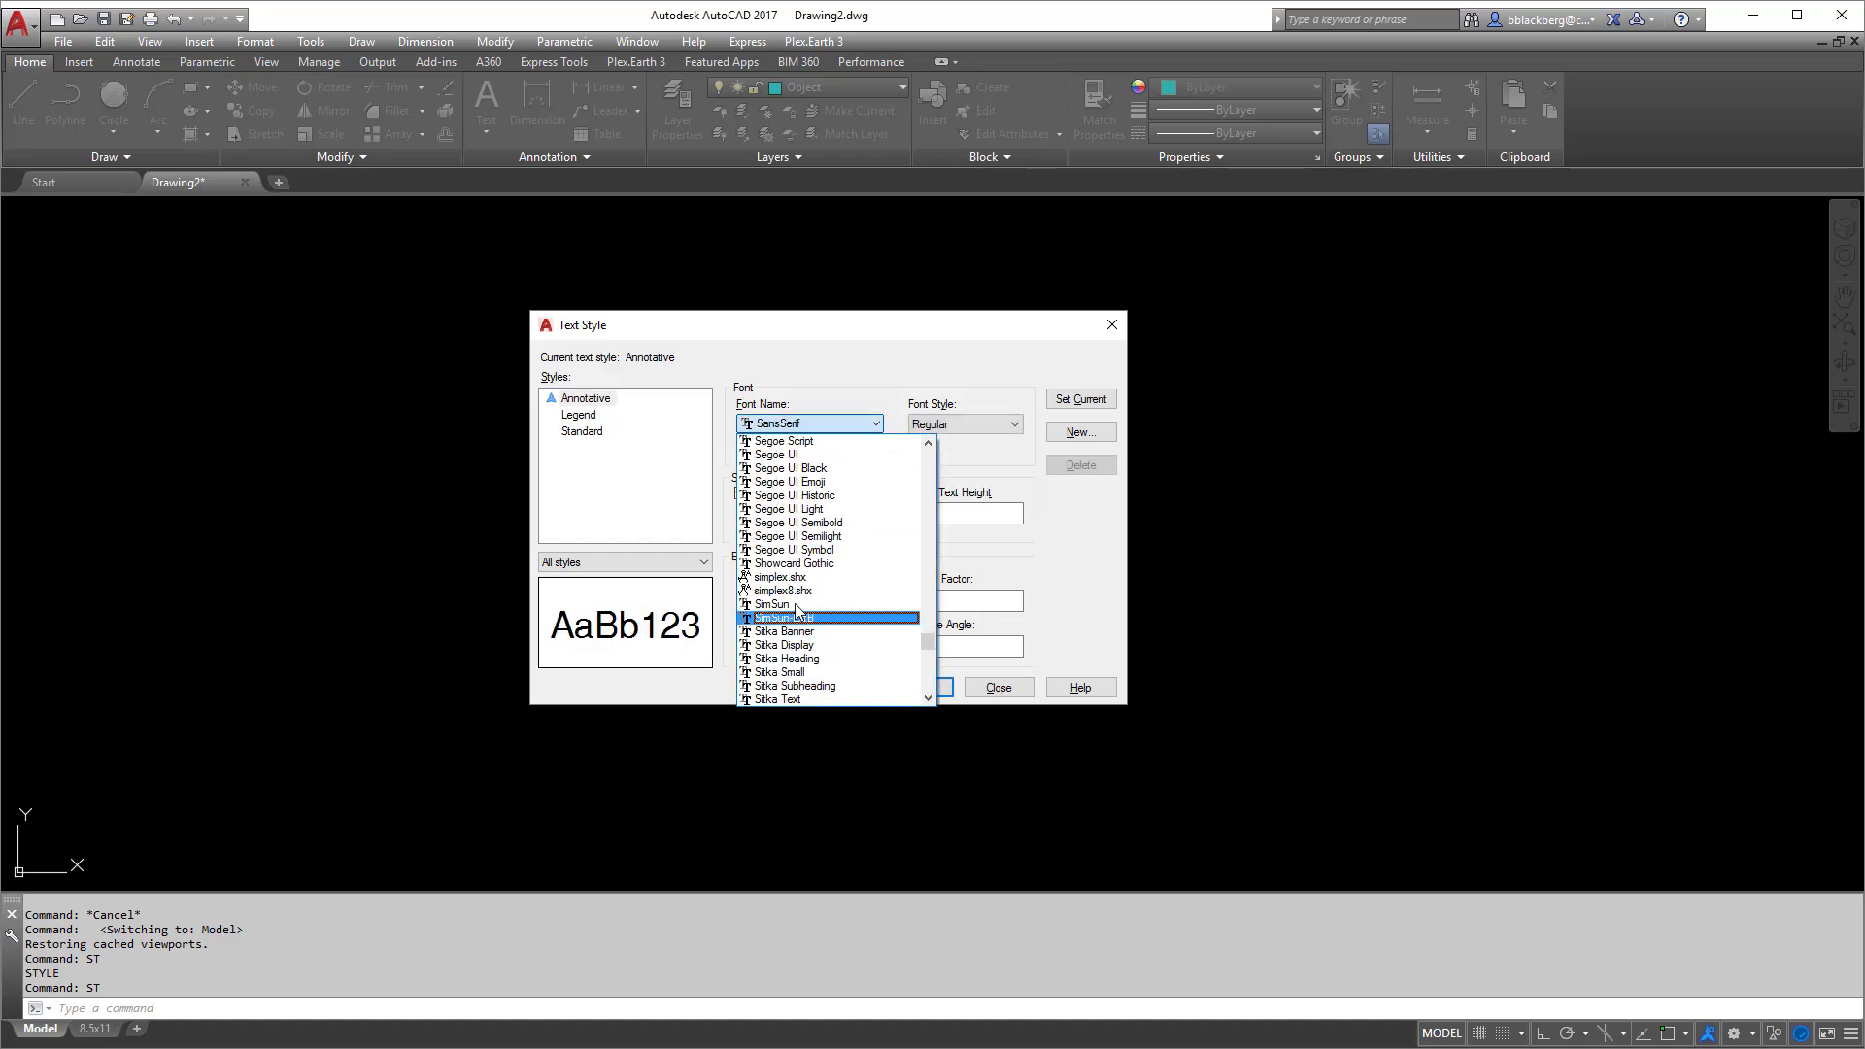
{"action": "left_click", "coordinate": [782, 577]}
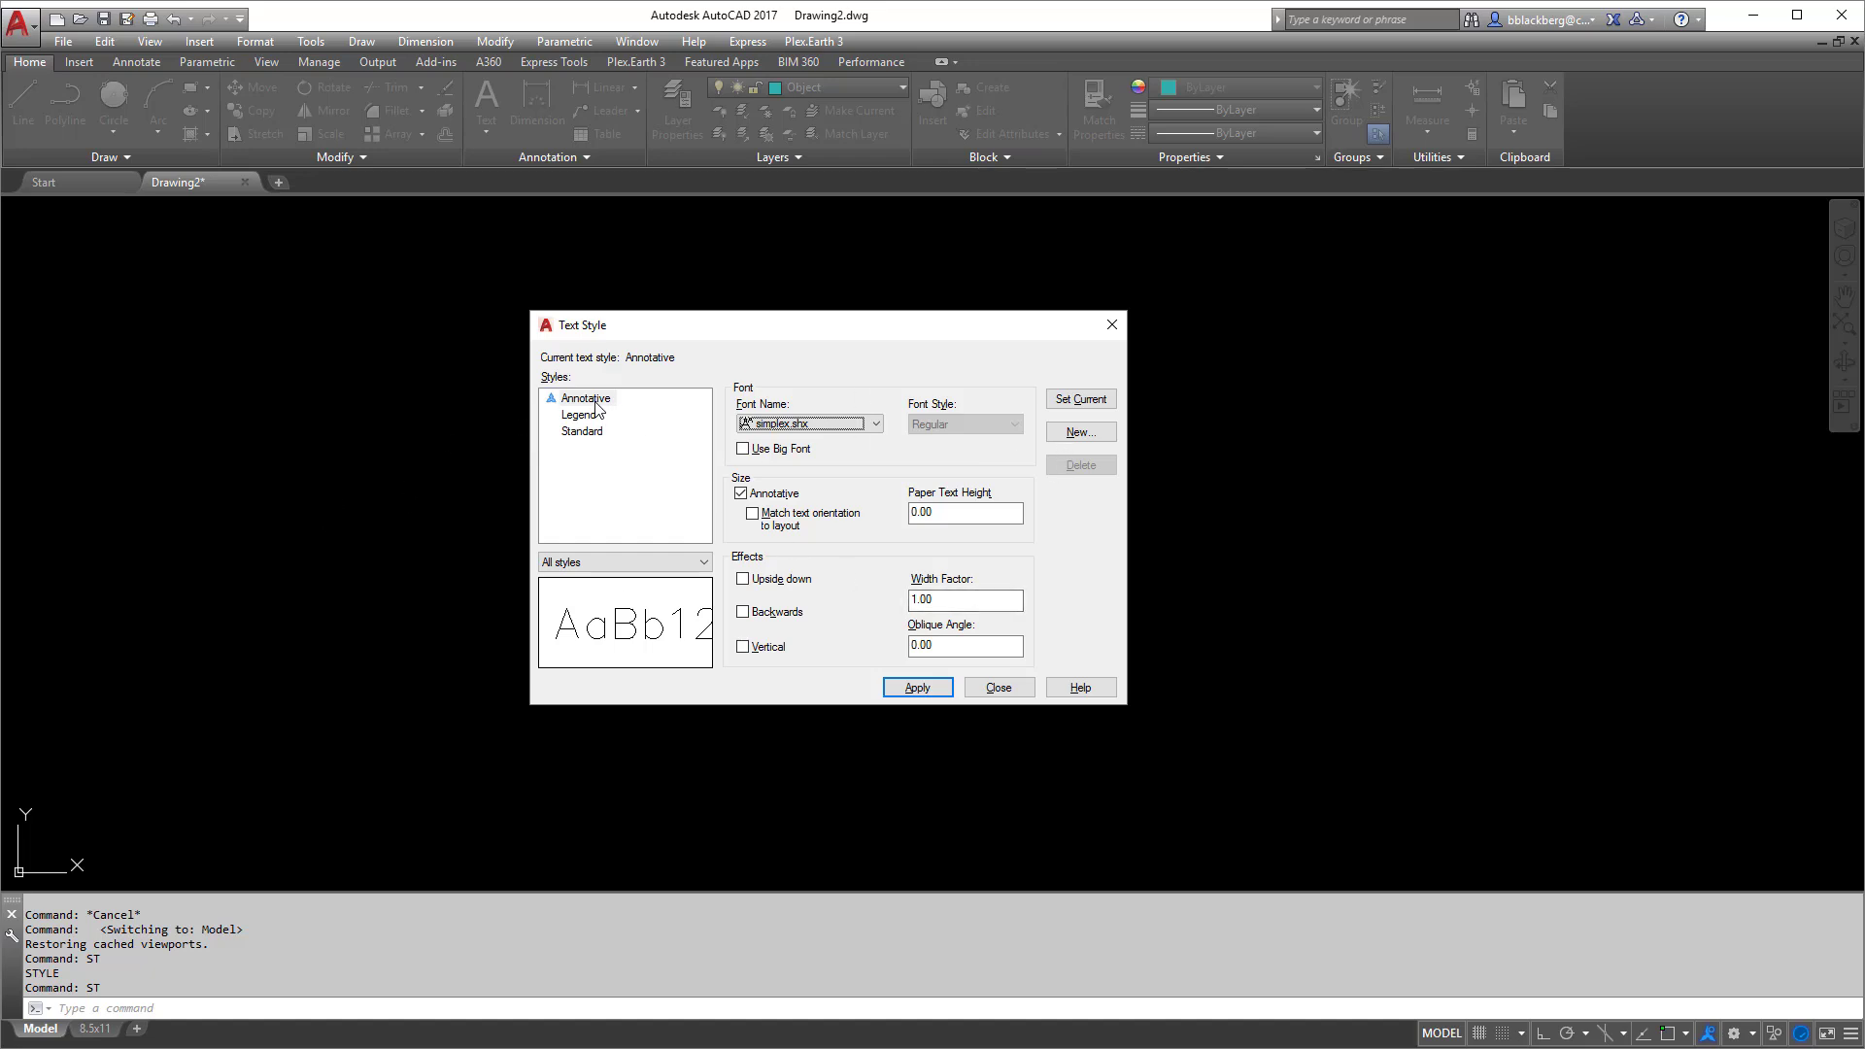
Set the Annotative text style's paper text height to 0.10, apply it and close the text style settings
{"action": "left_click", "coordinate": [961, 513]}
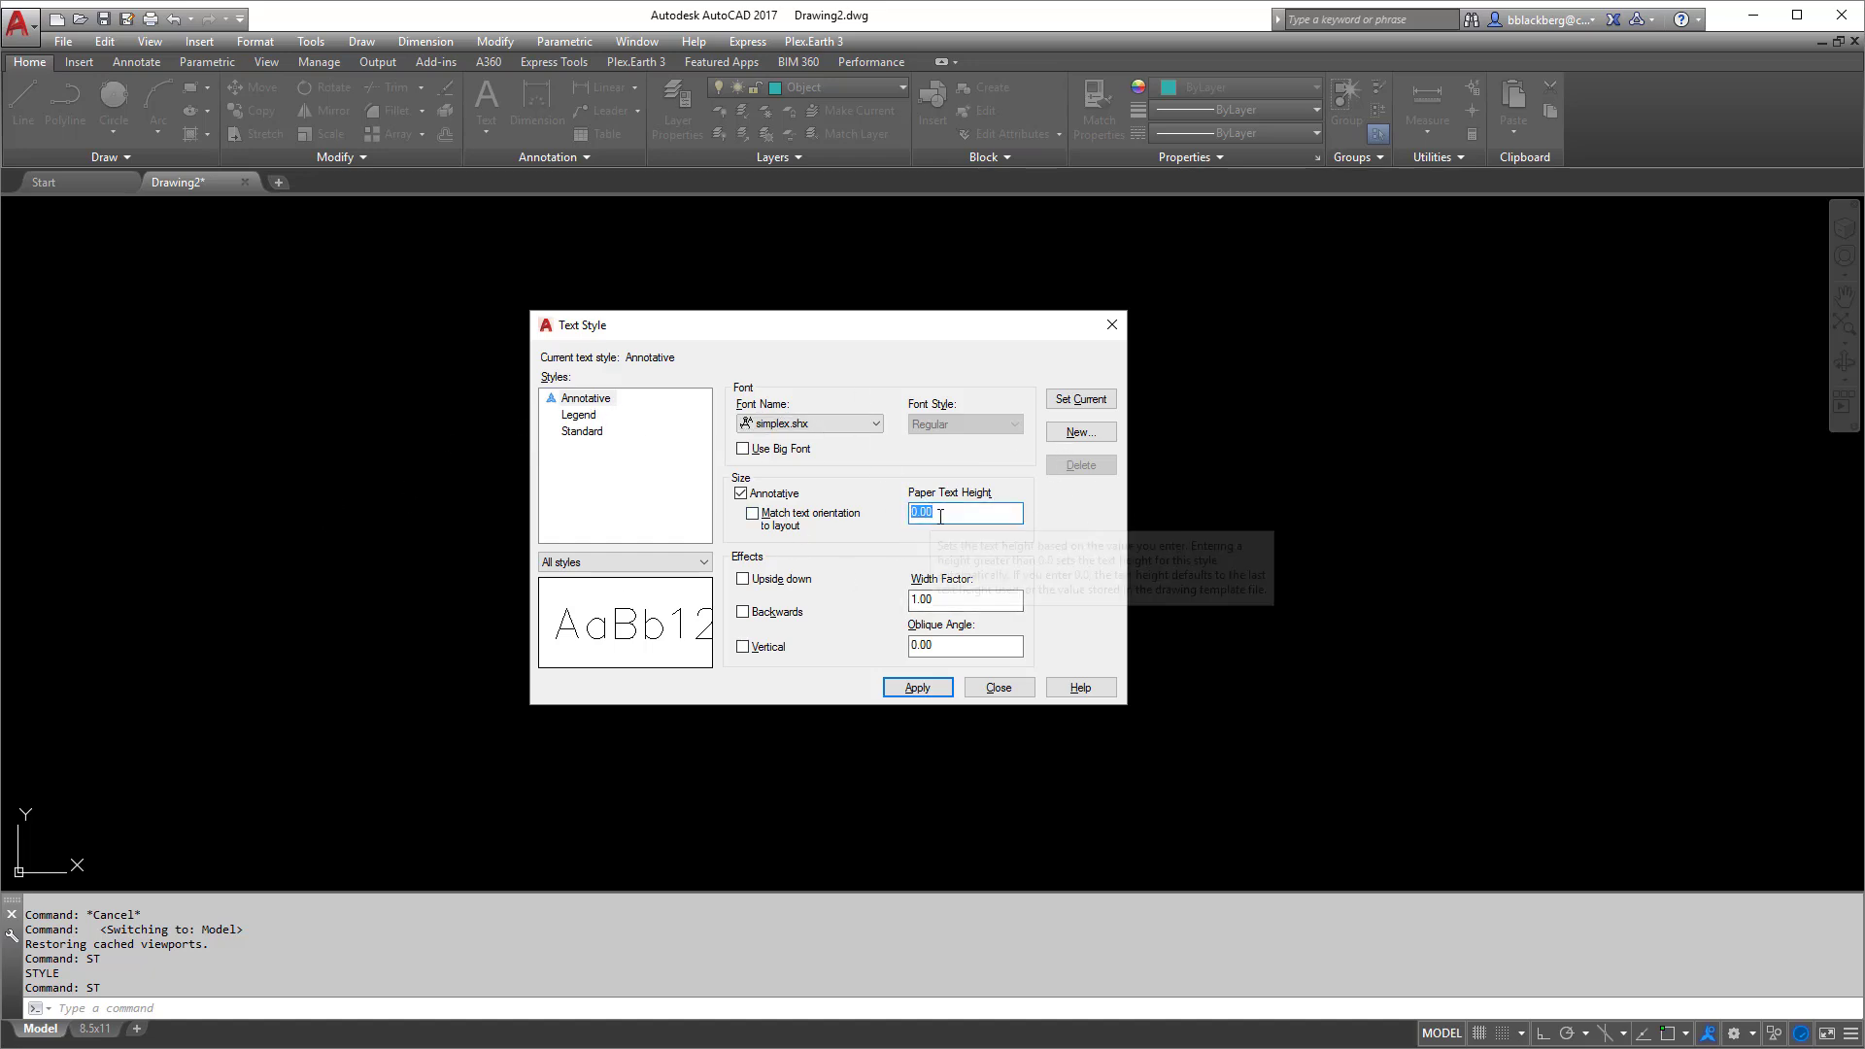
{"action": "type", "text": ".1"}
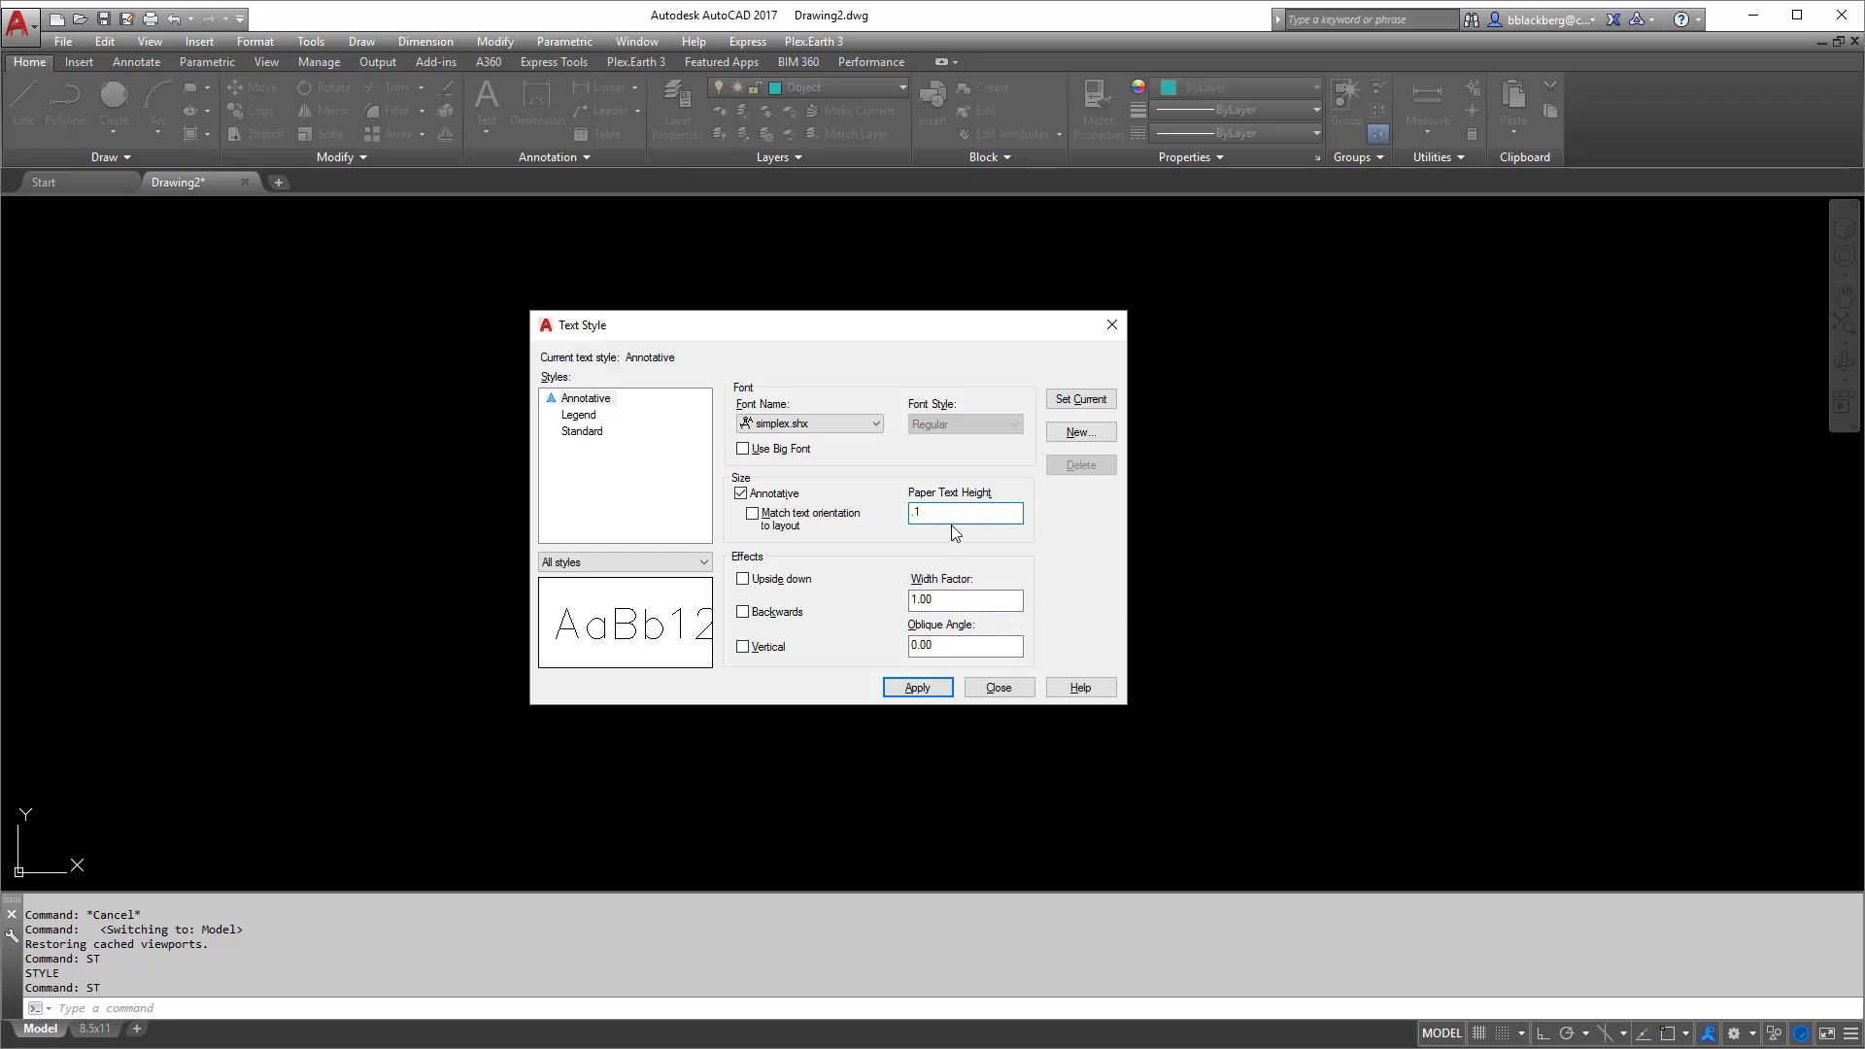
{"action": "left_click", "coordinate": [964, 598]}
{"action": "left_click", "coordinate": [966, 514]}
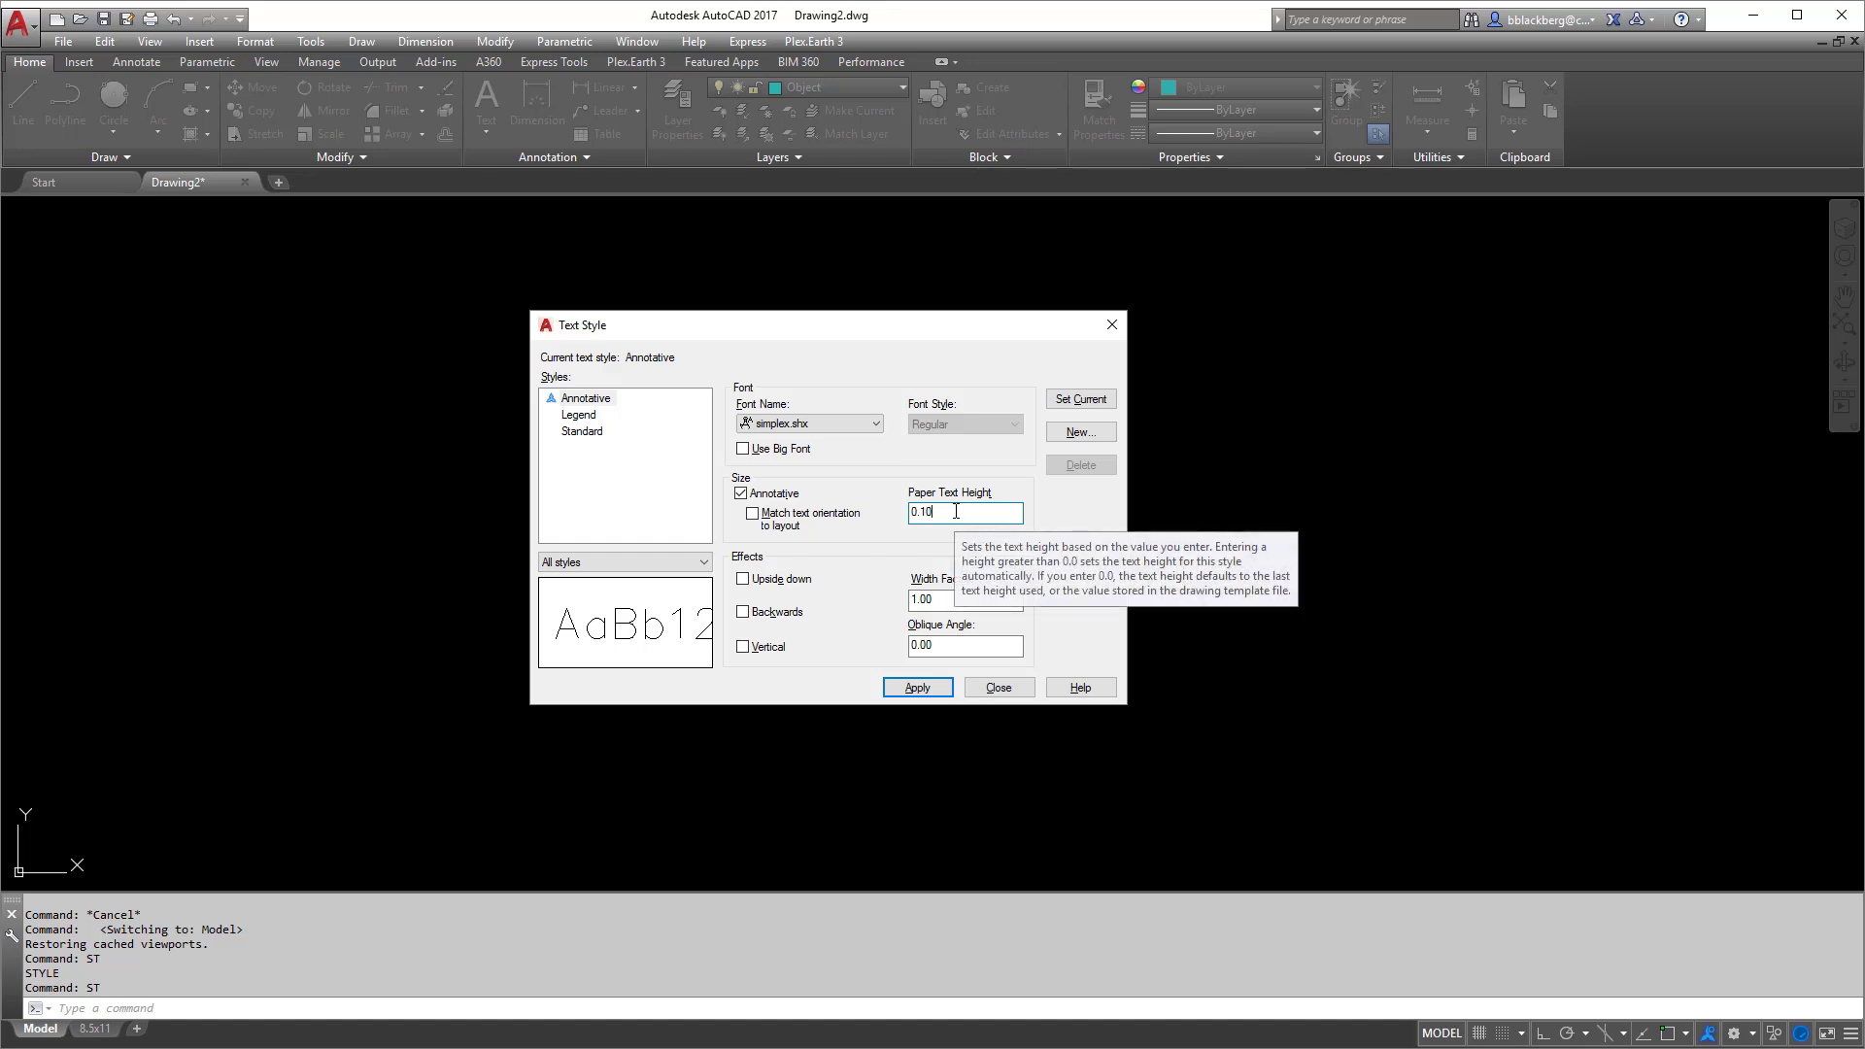
{"action": "left_click", "coordinate": [918, 689]}
{"action": "left_click", "coordinate": [998, 687]}
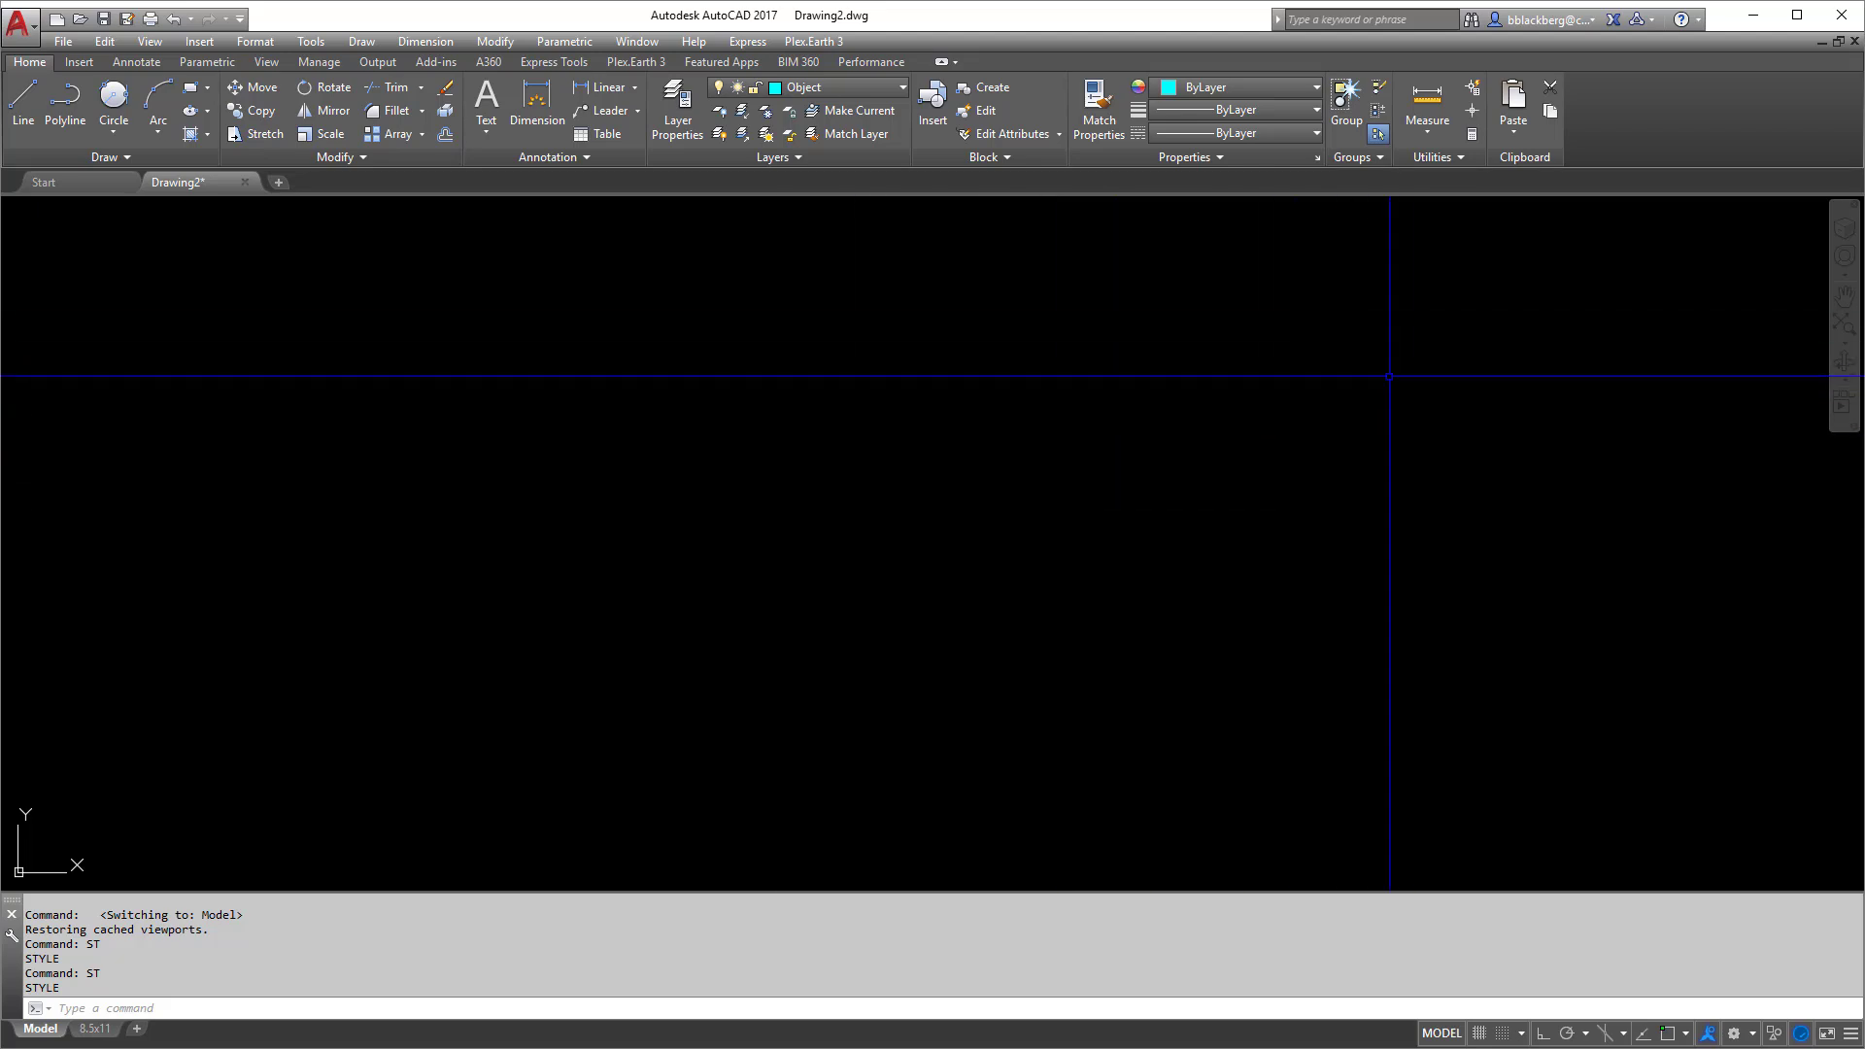
Start saving the drawing as an AutoCAD Drawing Template (*.dwt) with the file name VideoTemplate
{"action": "left_click", "coordinate": [64, 40]}
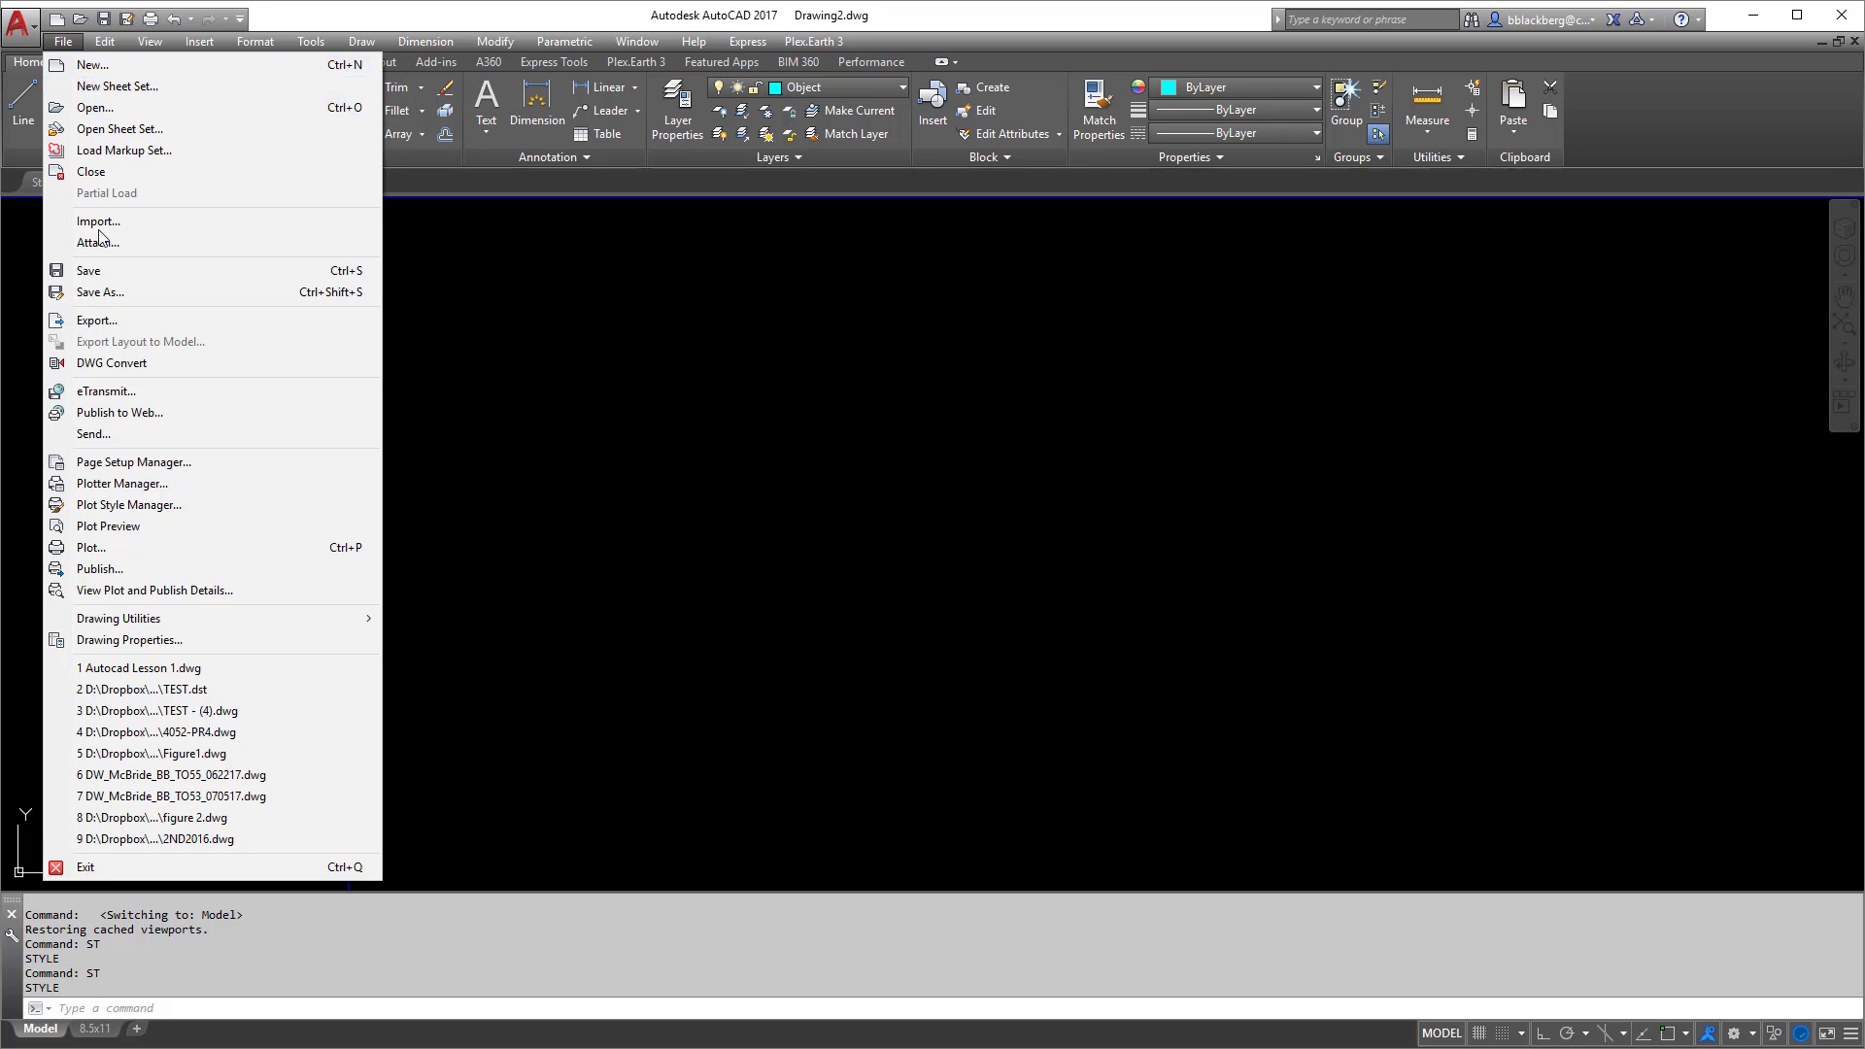
{"action": "left_click", "coordinate": [92, 270]}
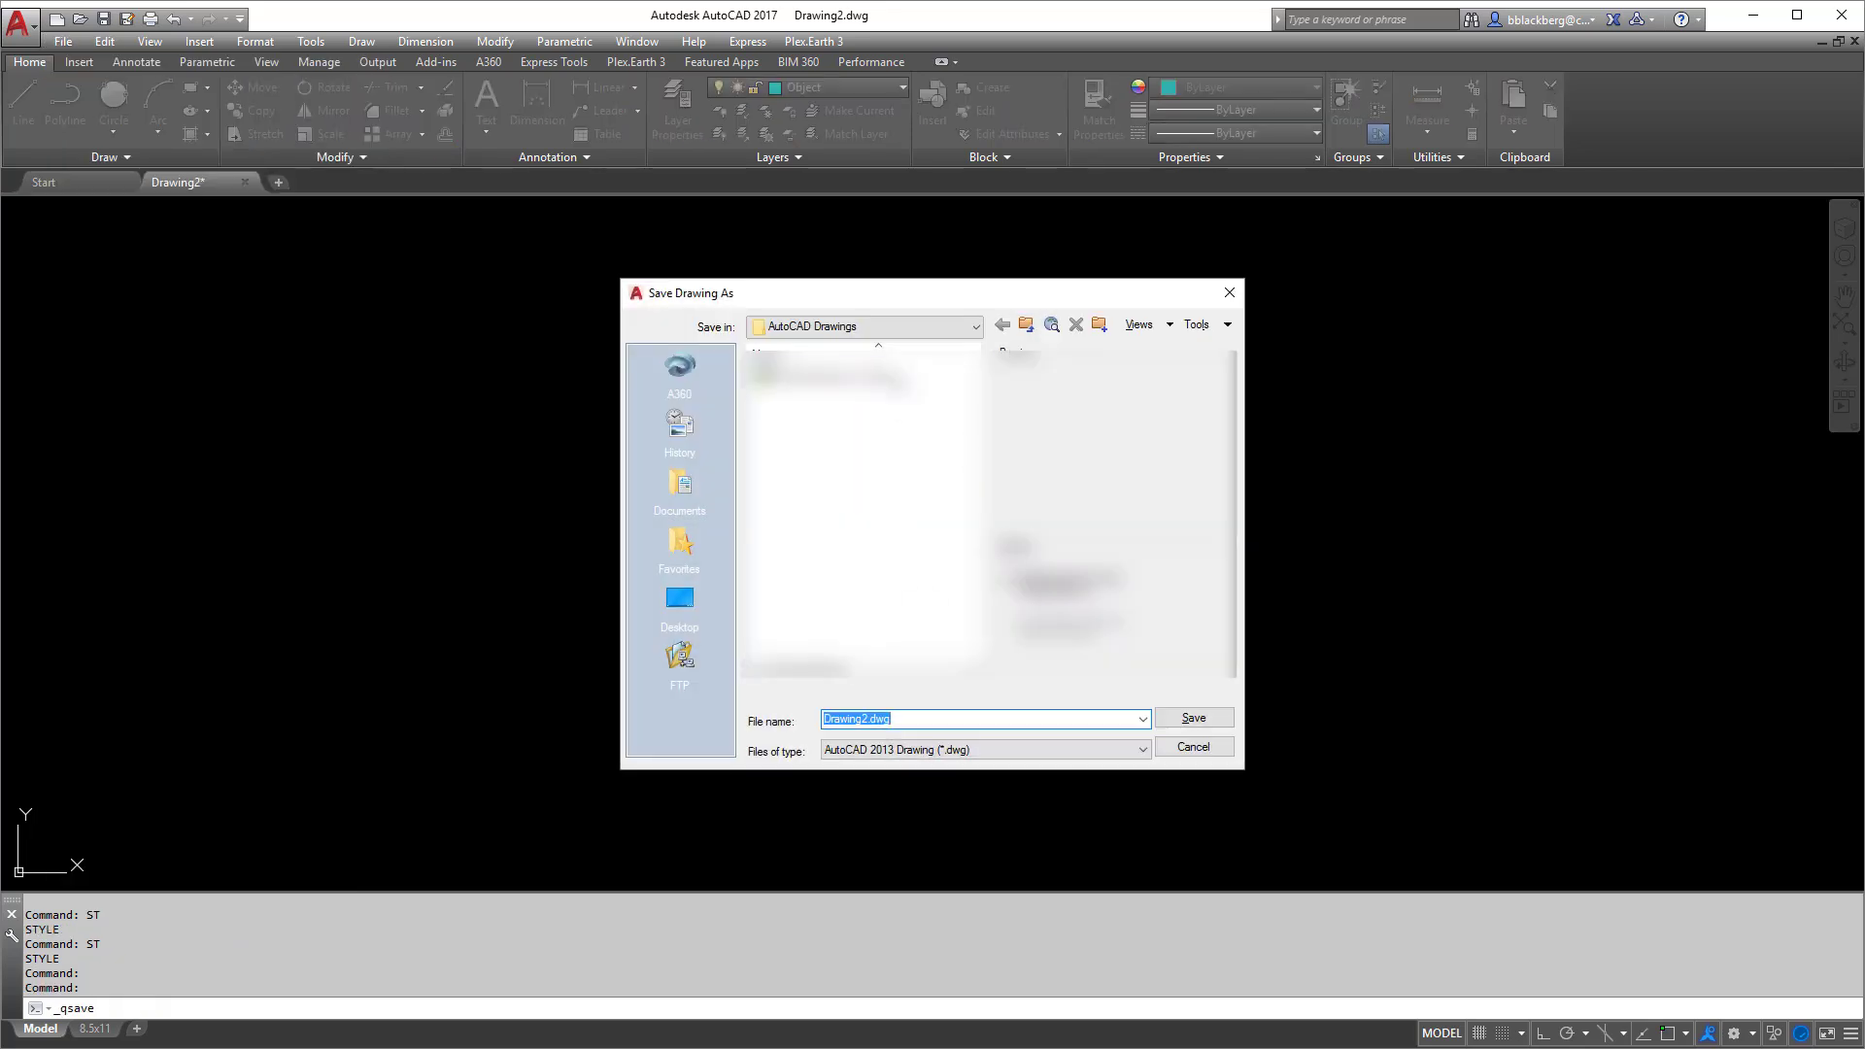
{"action": "left_click", "coordinate": [954, 751]}
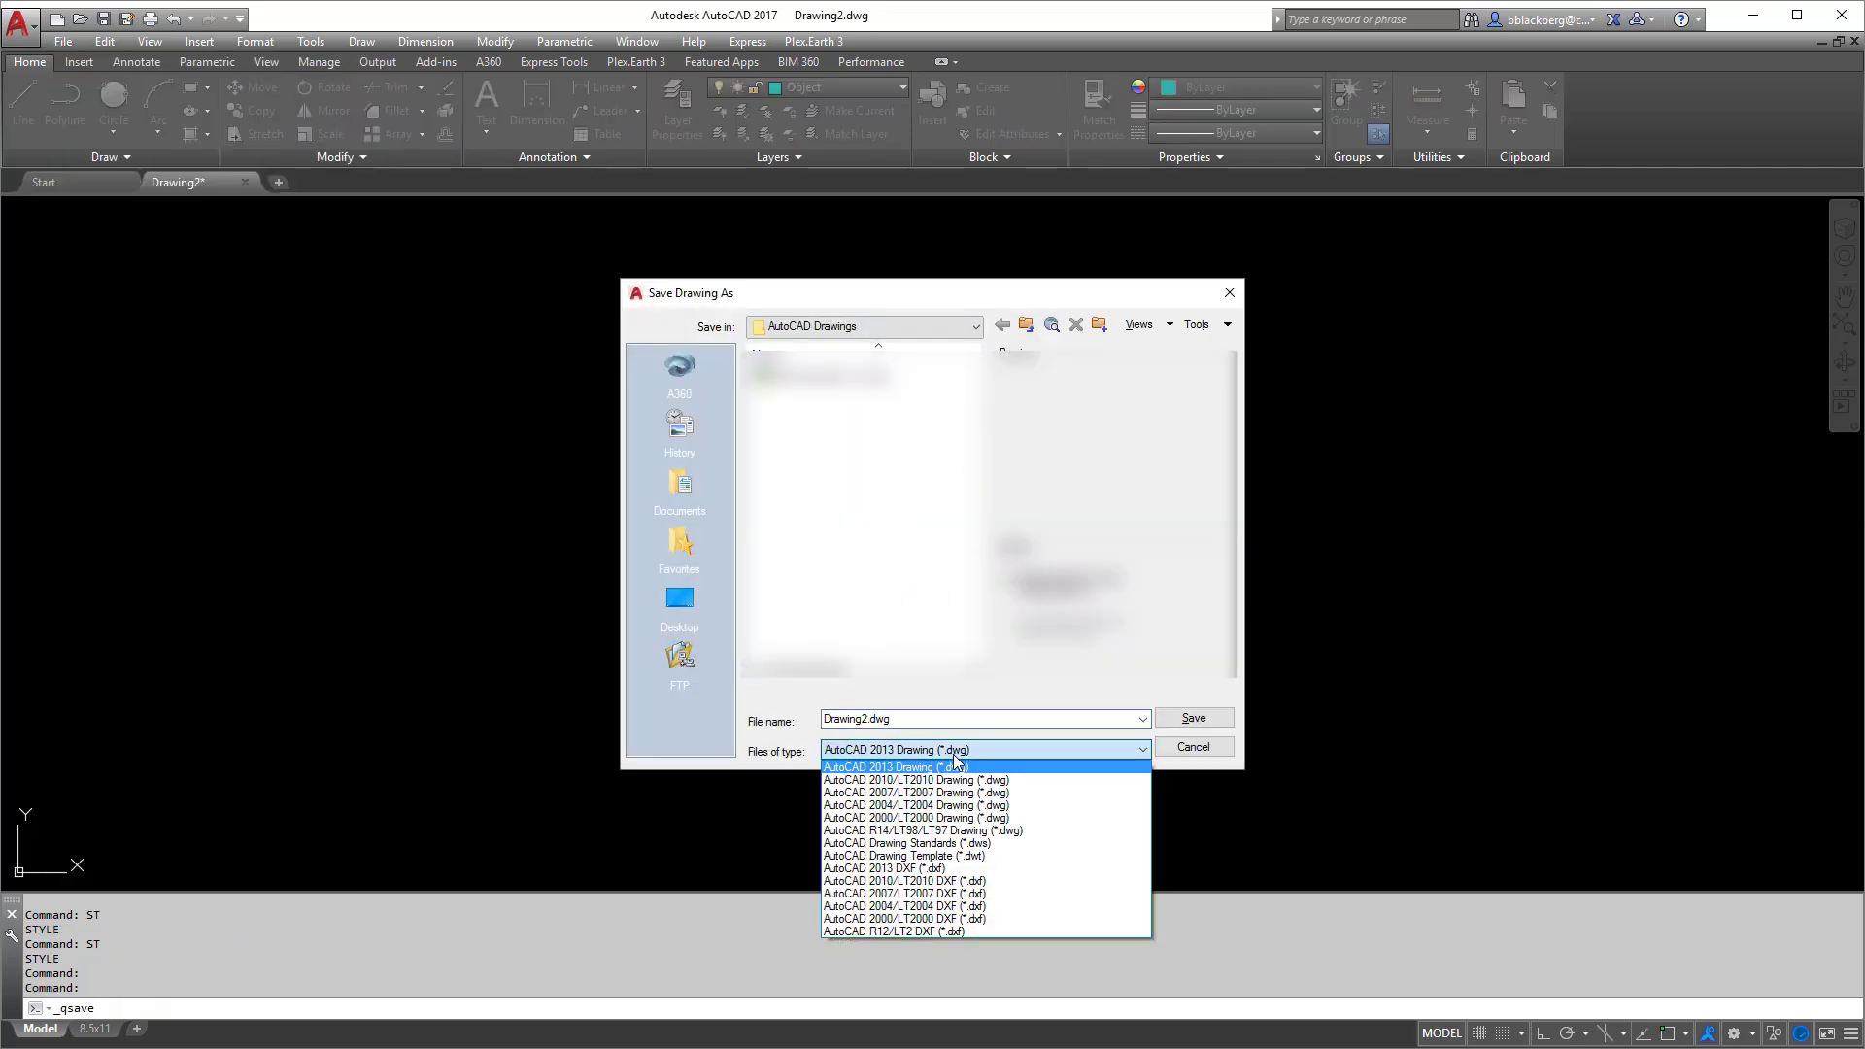
{"action": "left_click", "coordinate": [935, 856]}
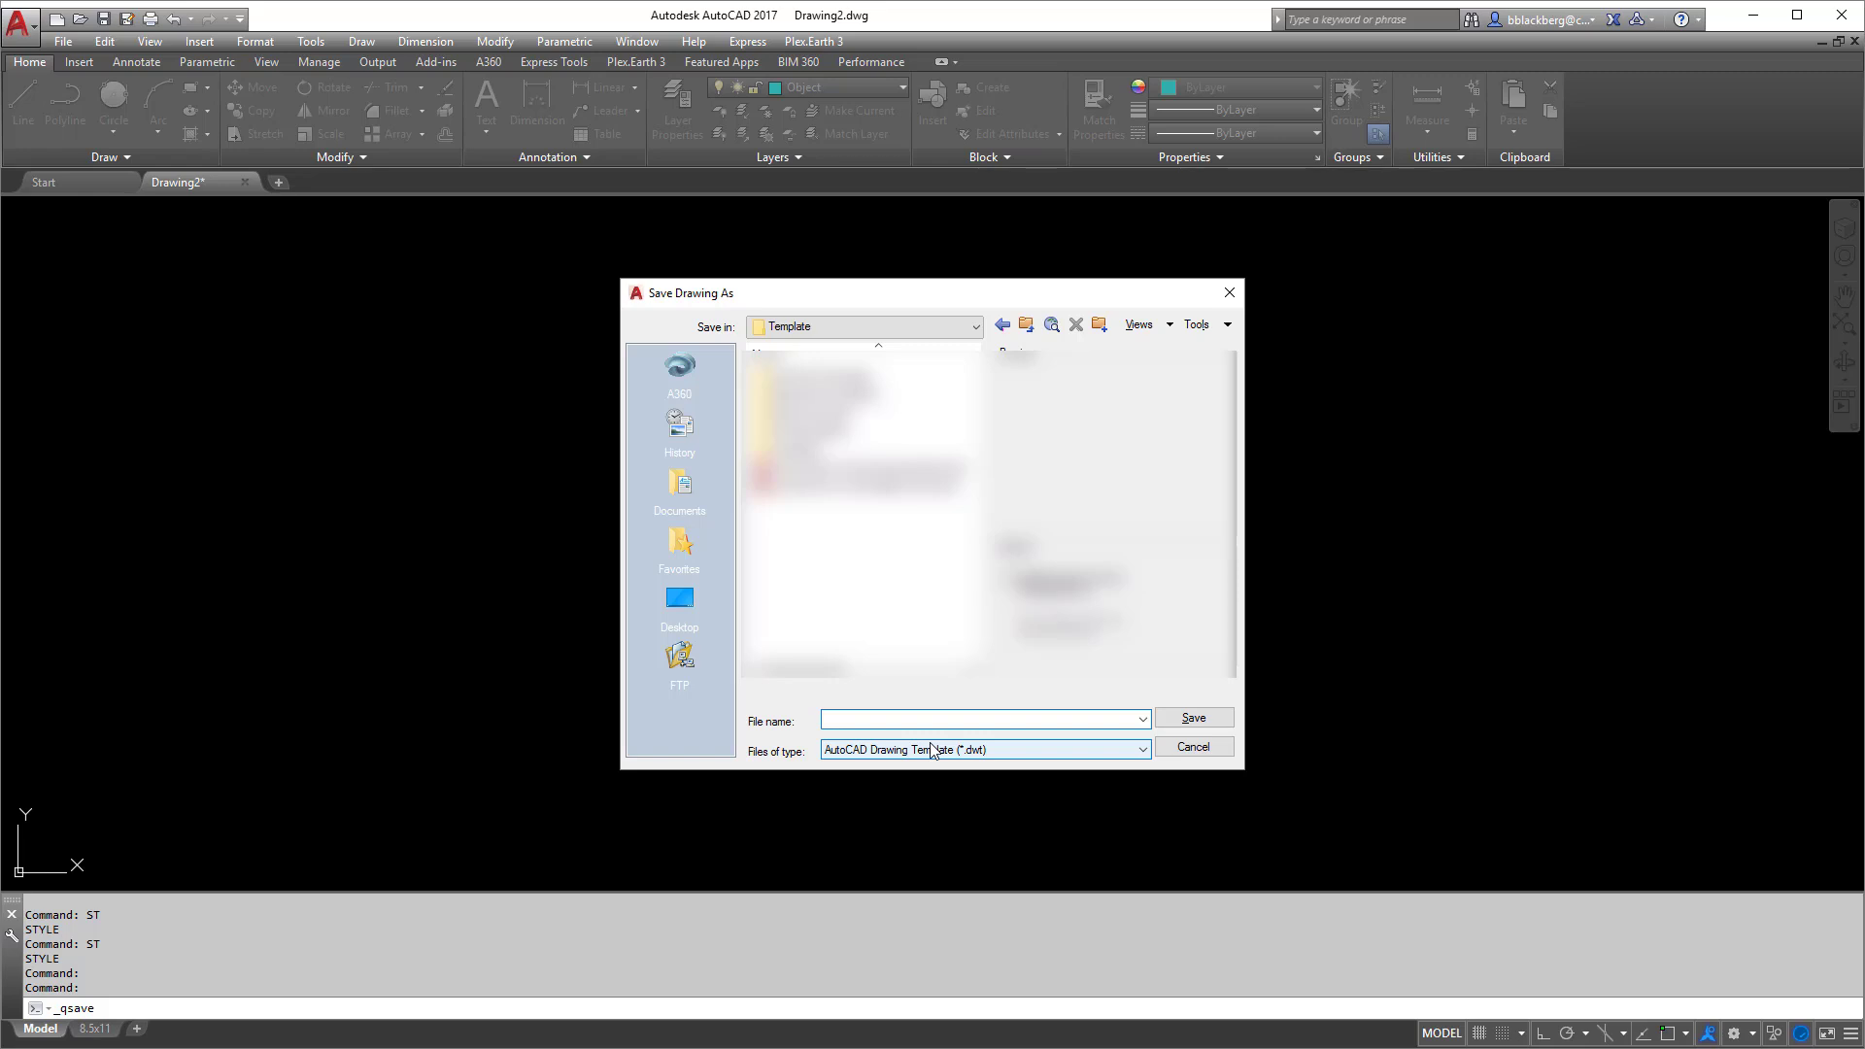
{"action": "type", "text": "Video Template"}
{"action": "left_click", "coordinate": [854, 718]}
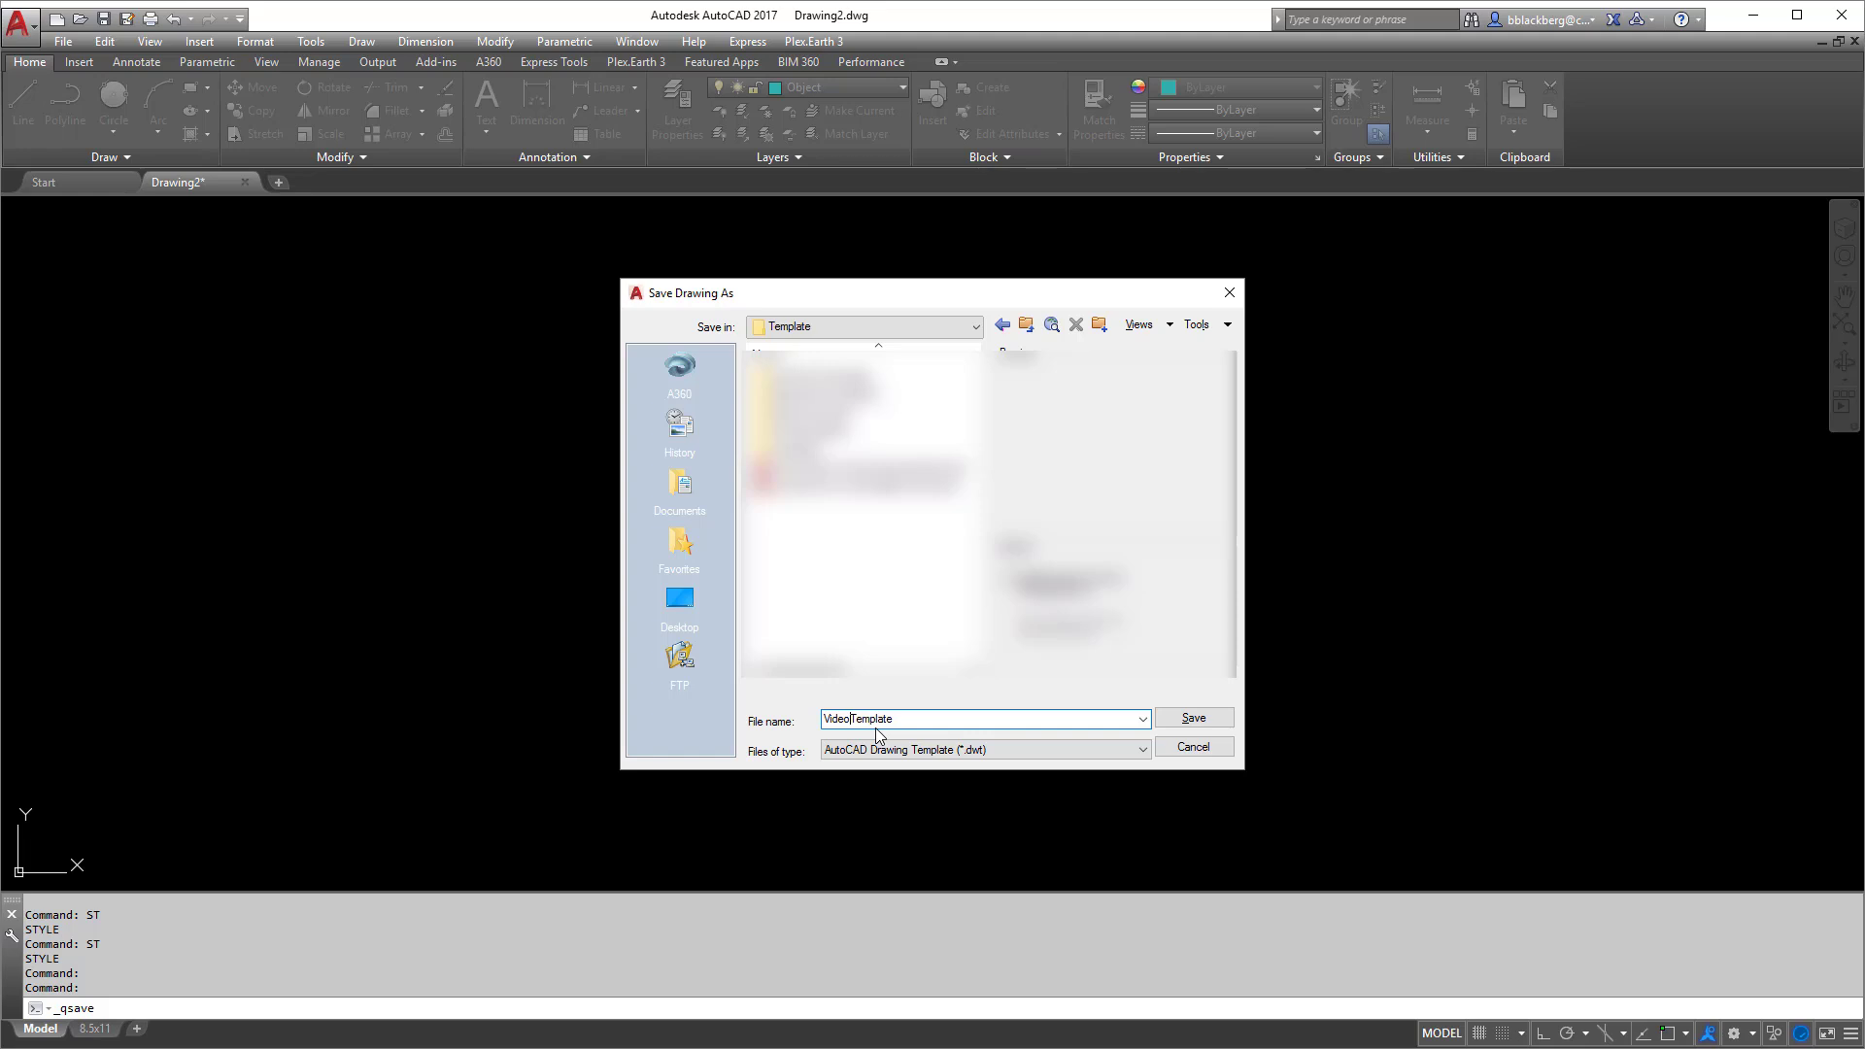
Save the template in Dropbox's Training folder, accepting the default template options with English measurement
{"action": "left_click", "coordinate": [680, 598]}
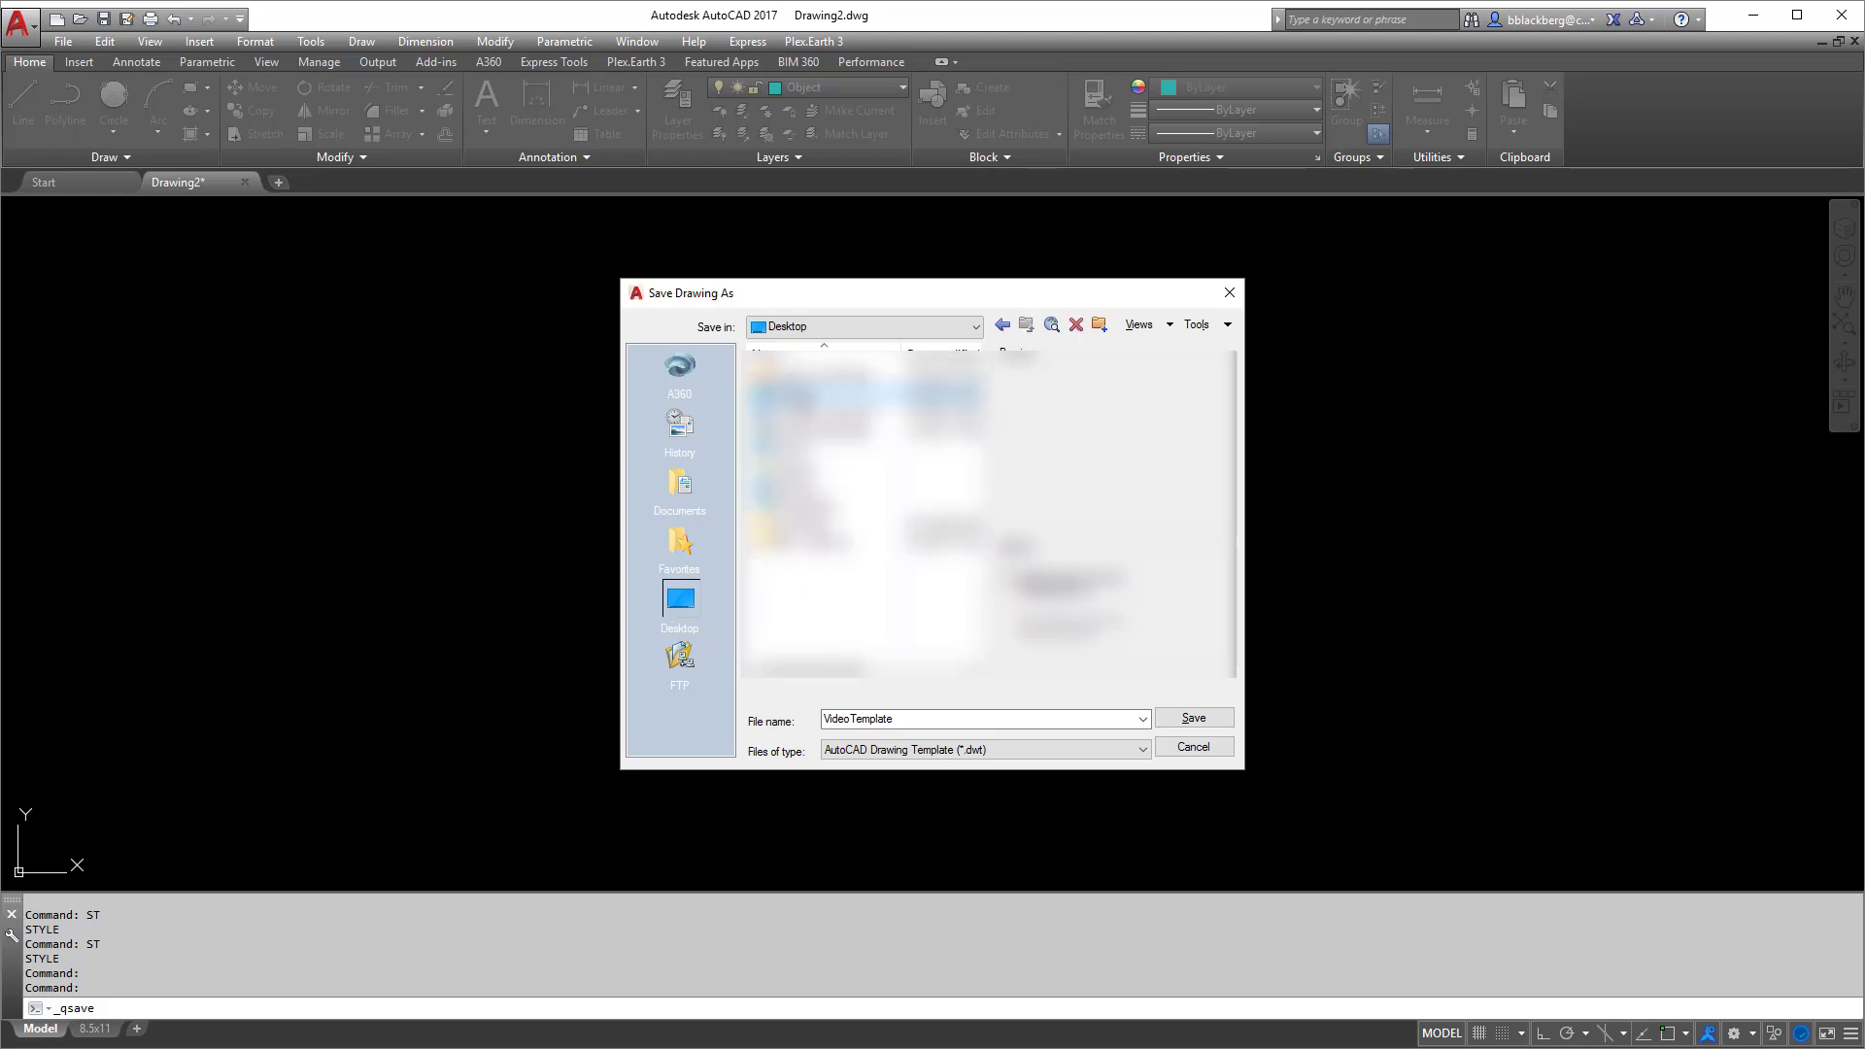
{"action": "double_click", "coordinate": [825, 394]}
{"action": "double_click", "coordinate": [811, 566]}
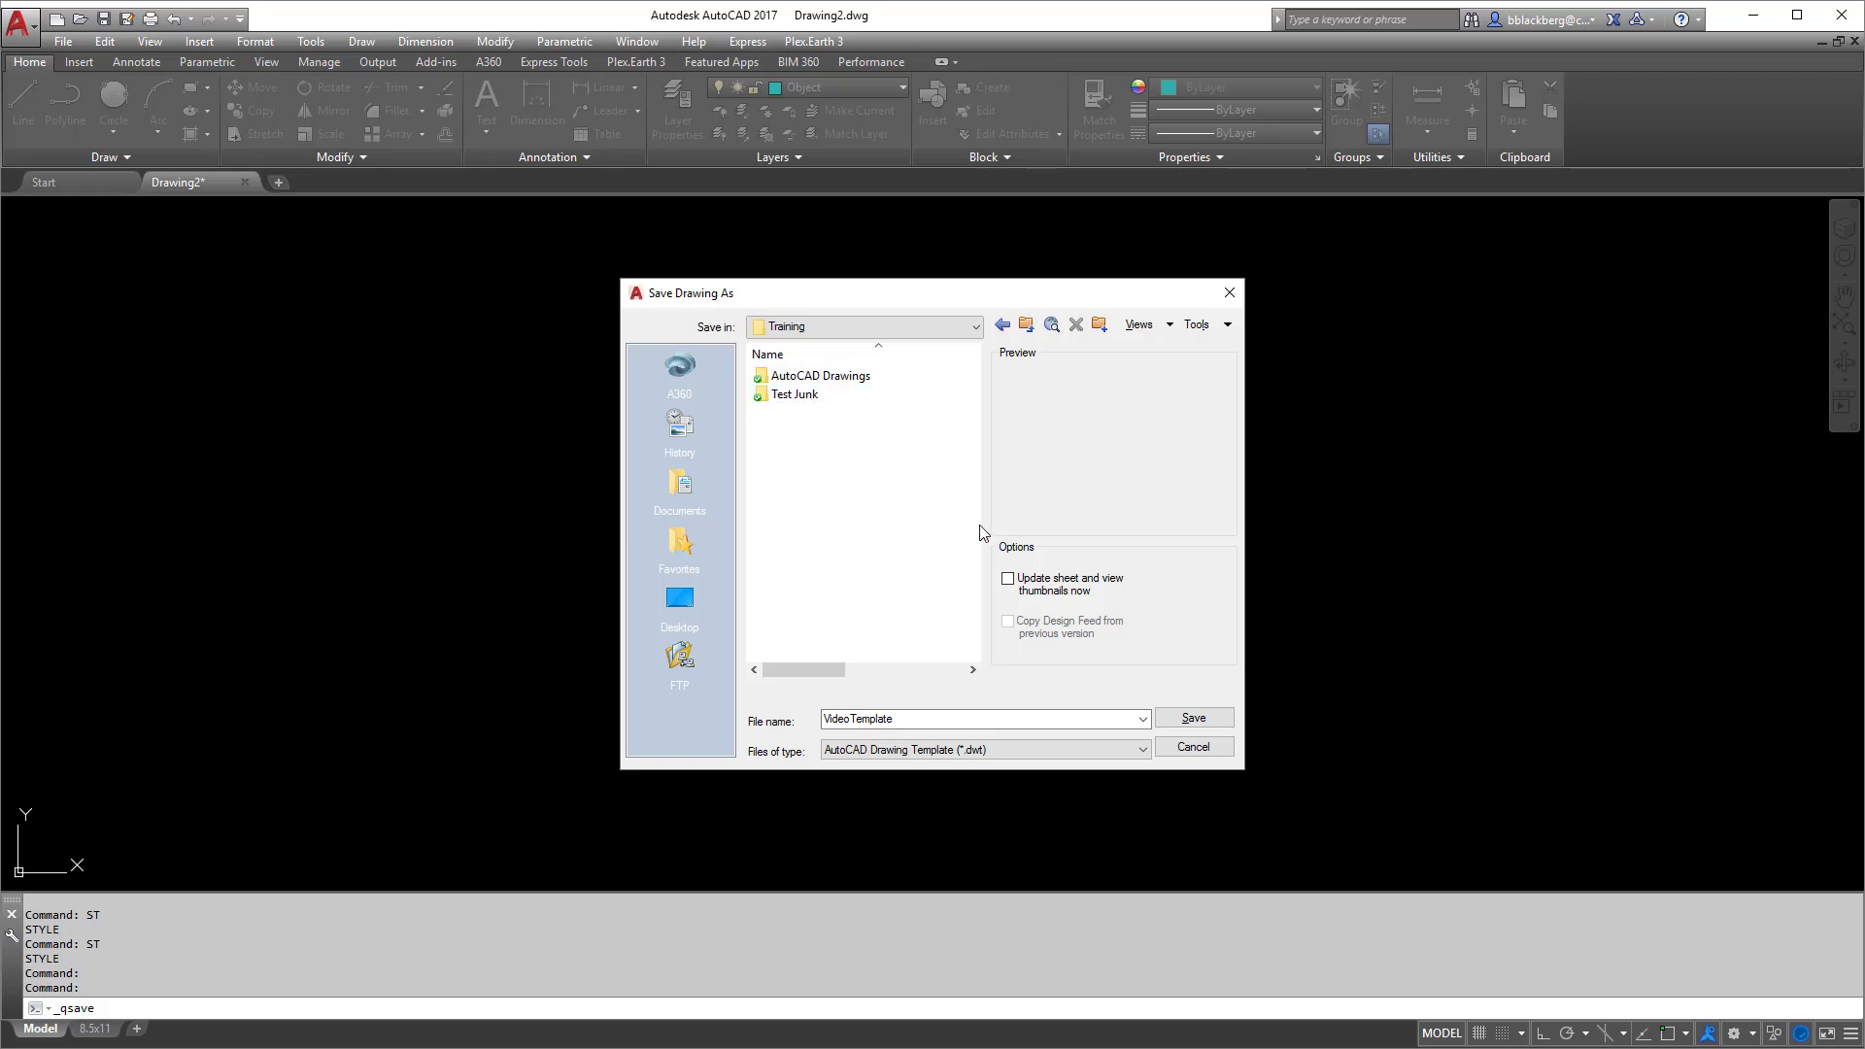
{"action": "left_click", "coordinate": [1194, 719]}
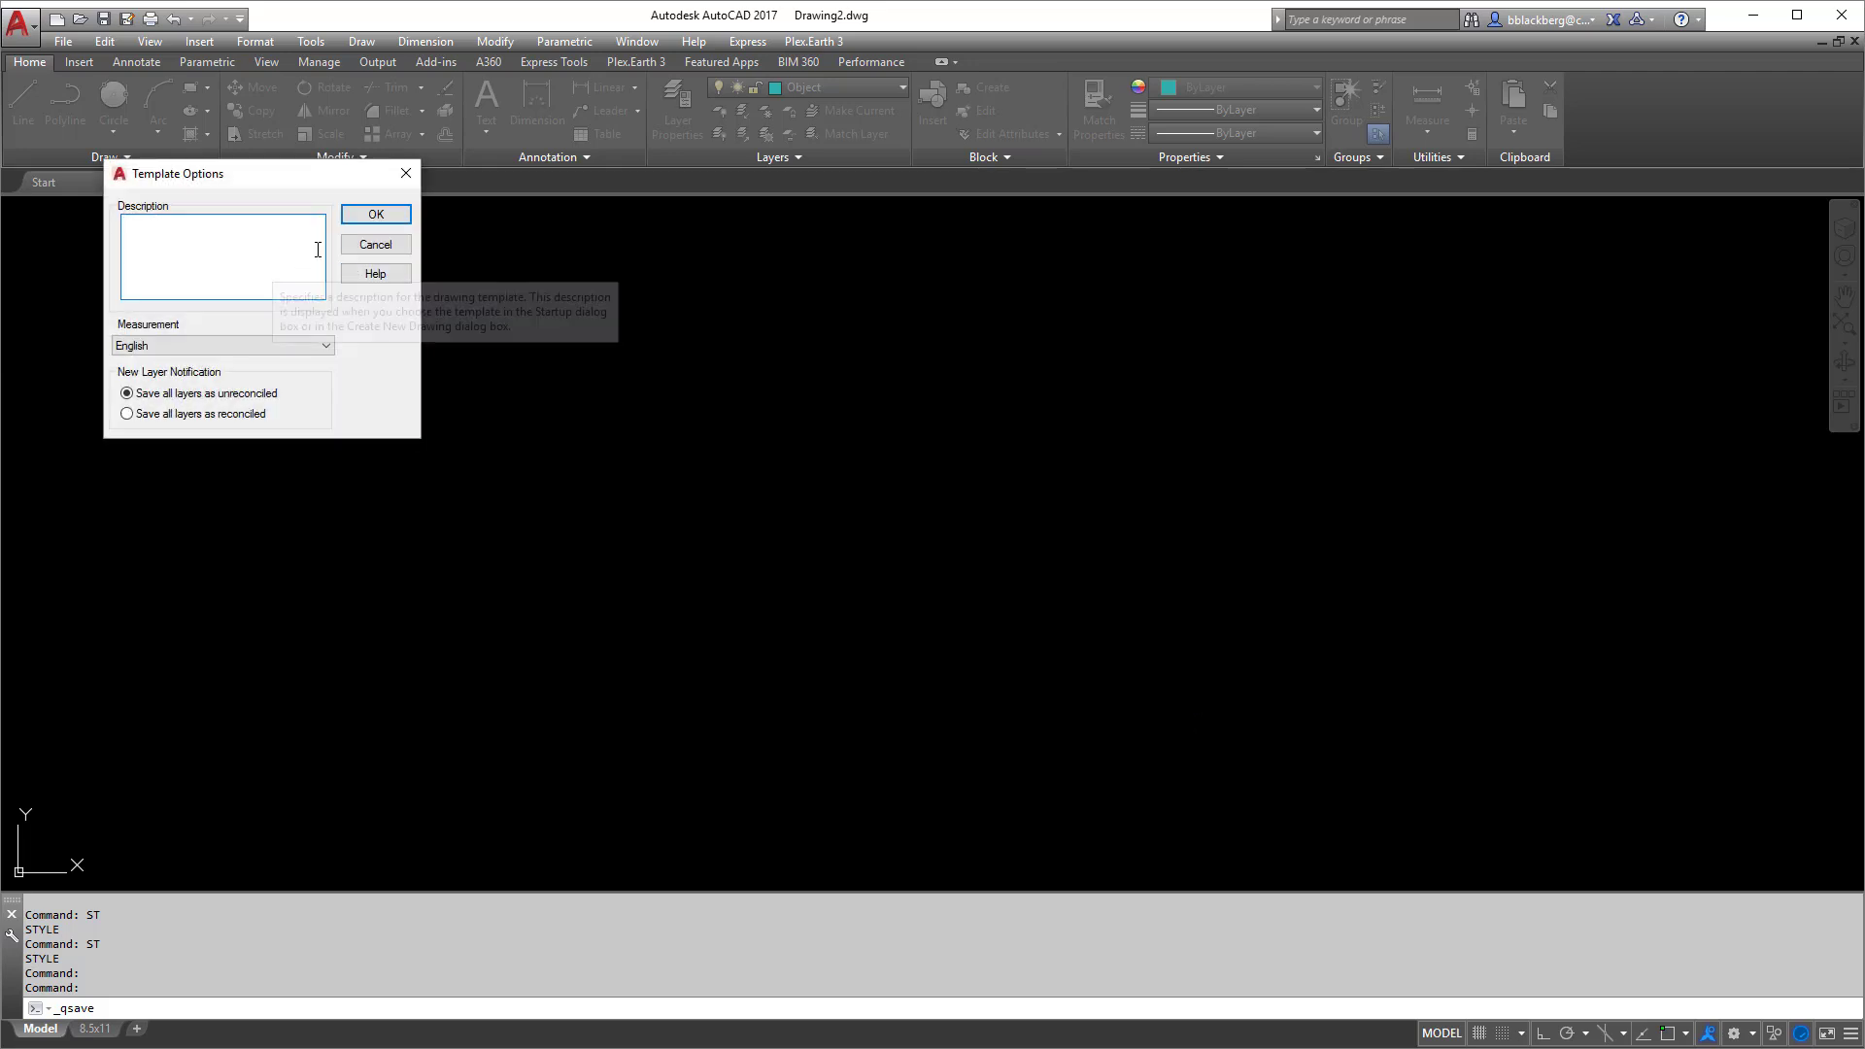
{"action": "left_click", "coordinate": [376, 215]}
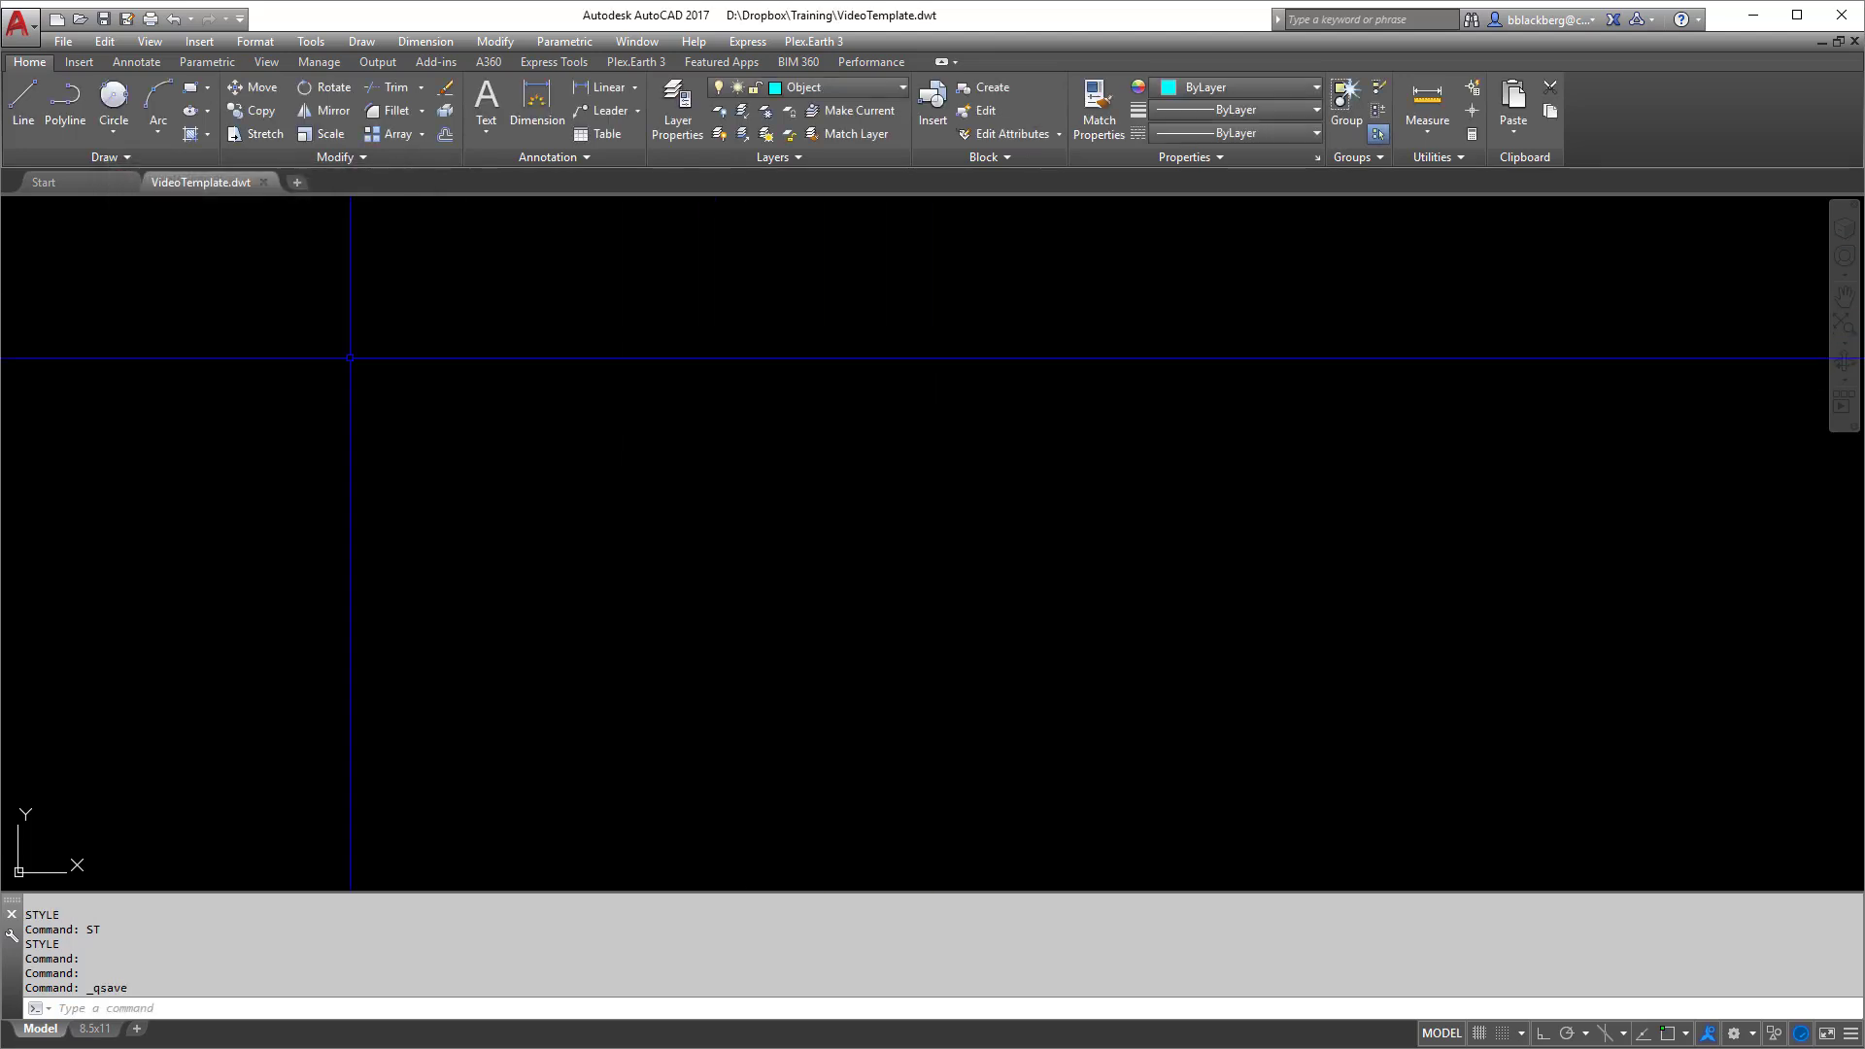
Close the saved VideoTemplate file and start a new drawing from the Start page
{"action": "left_click", "coordinate": [63, 41]}
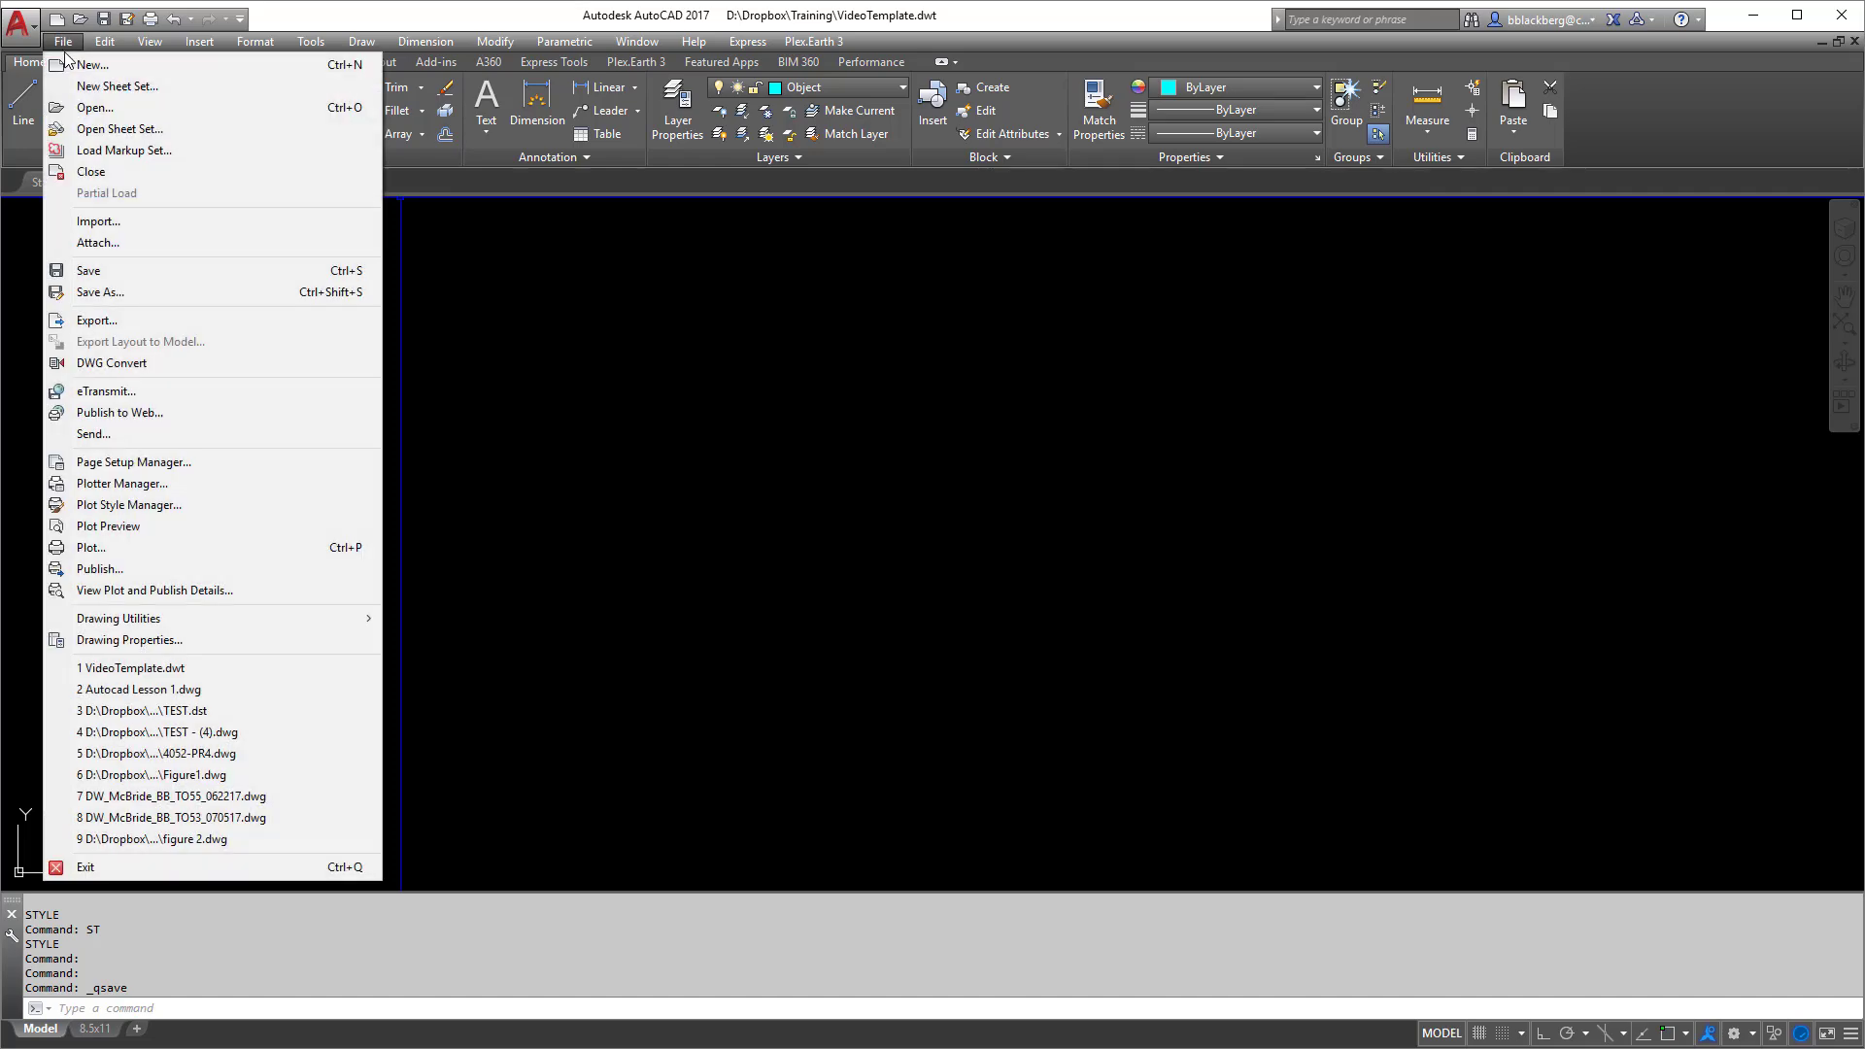
{"action": "left_click", "coordinate": [97, 172]}
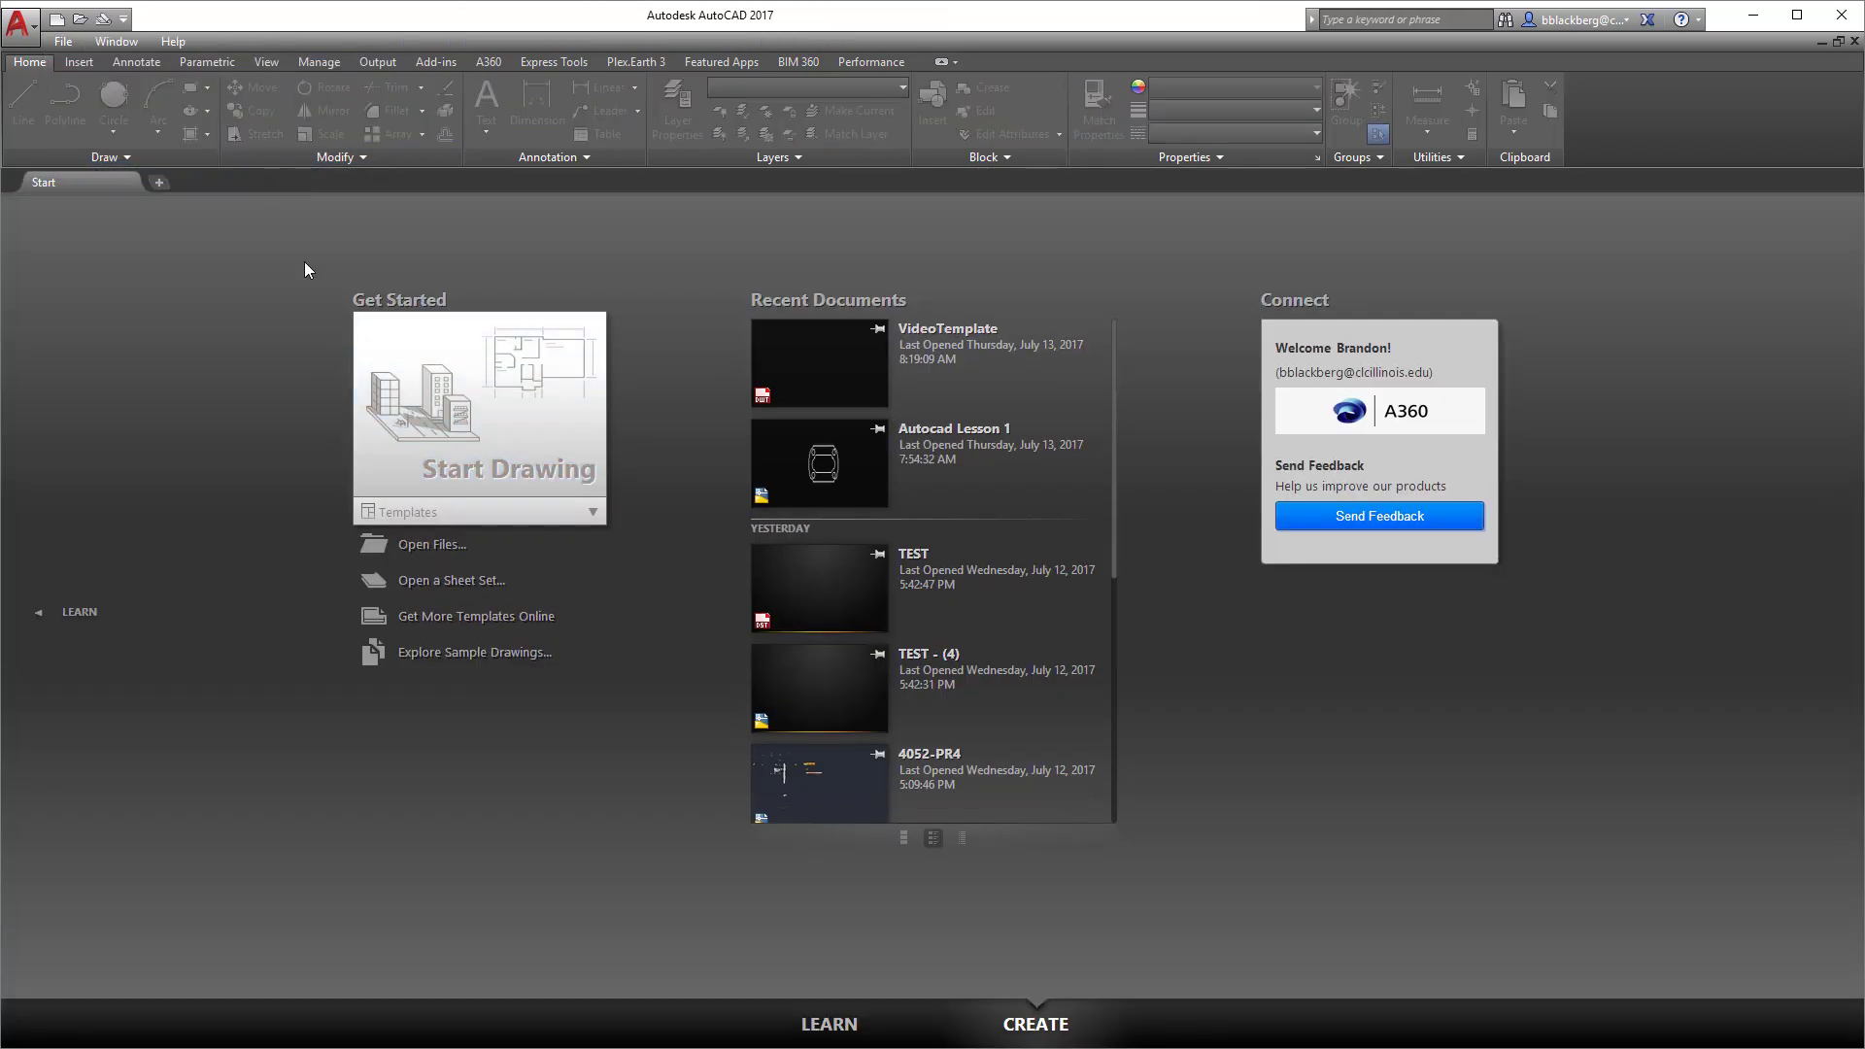
{"action": "left_click", "coordinate": [505, 411]}
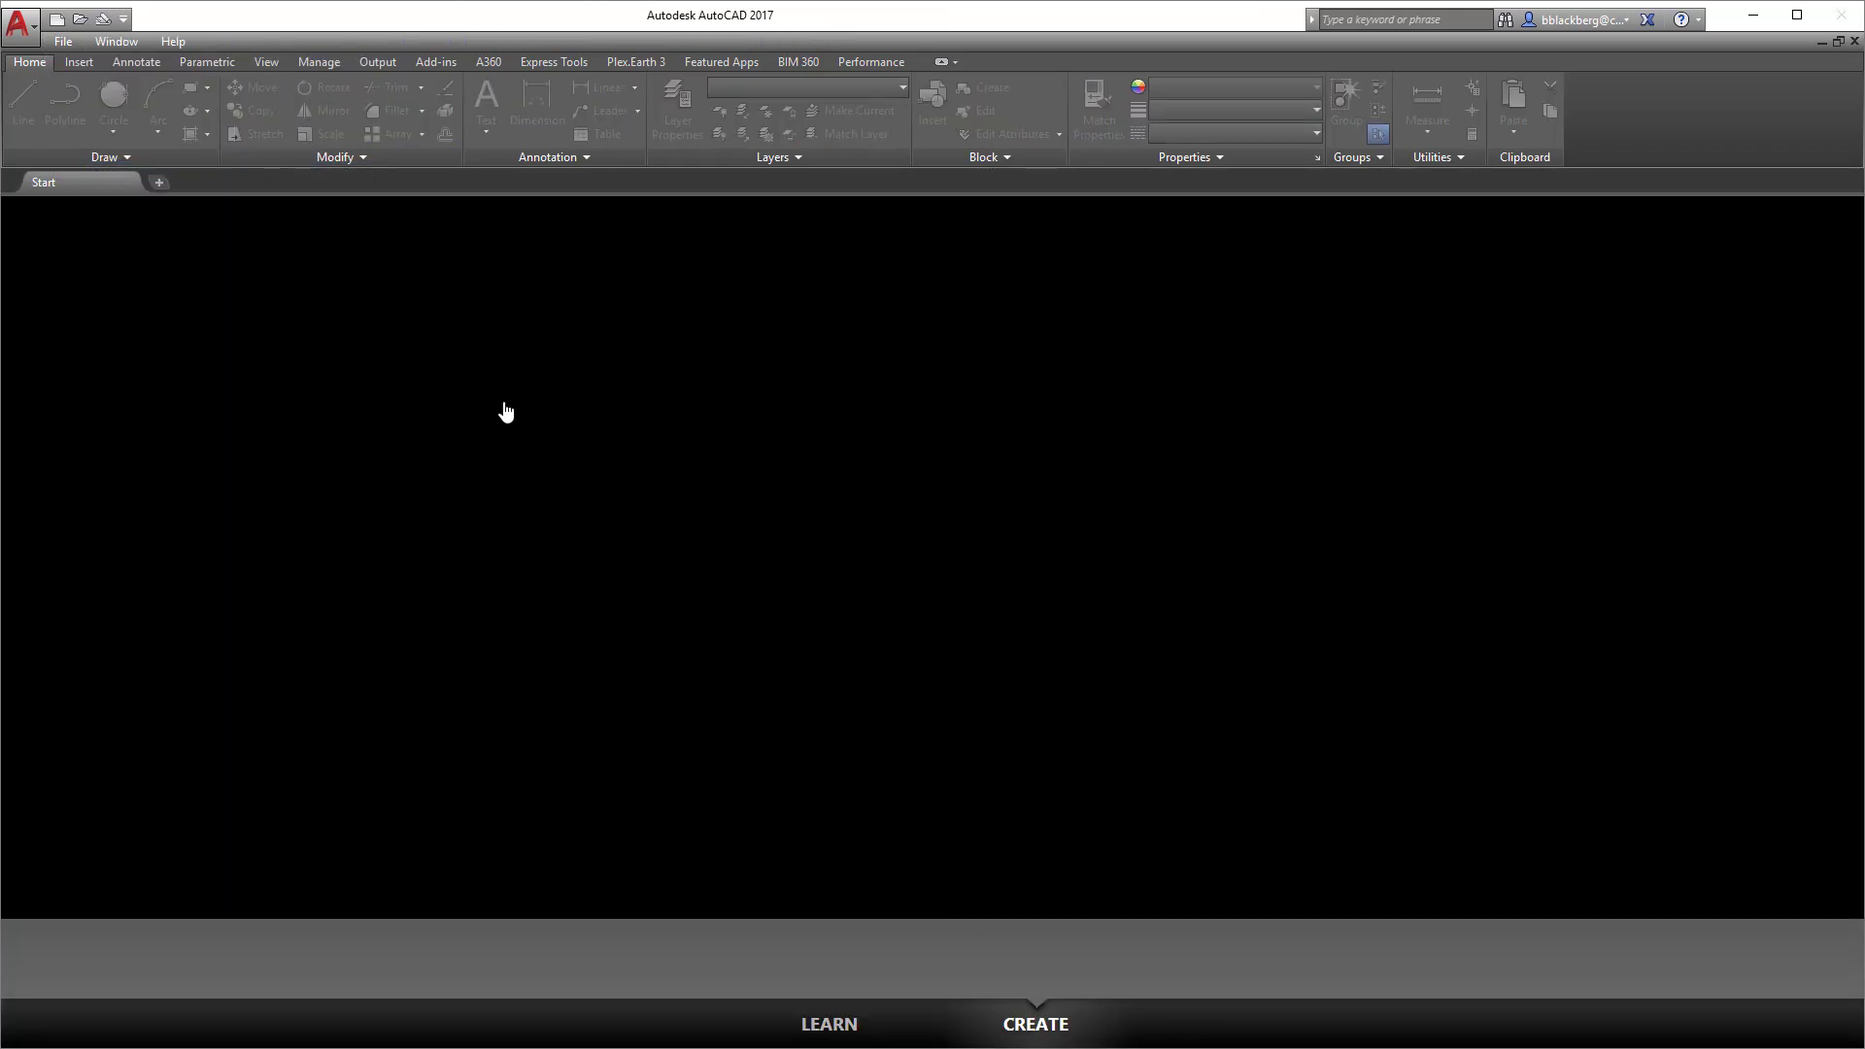
Create a new drawing based on the VideoTemplate template stored in Dropbox's Training folder
{"action": "left_click", "coordinate": [62, 41]}
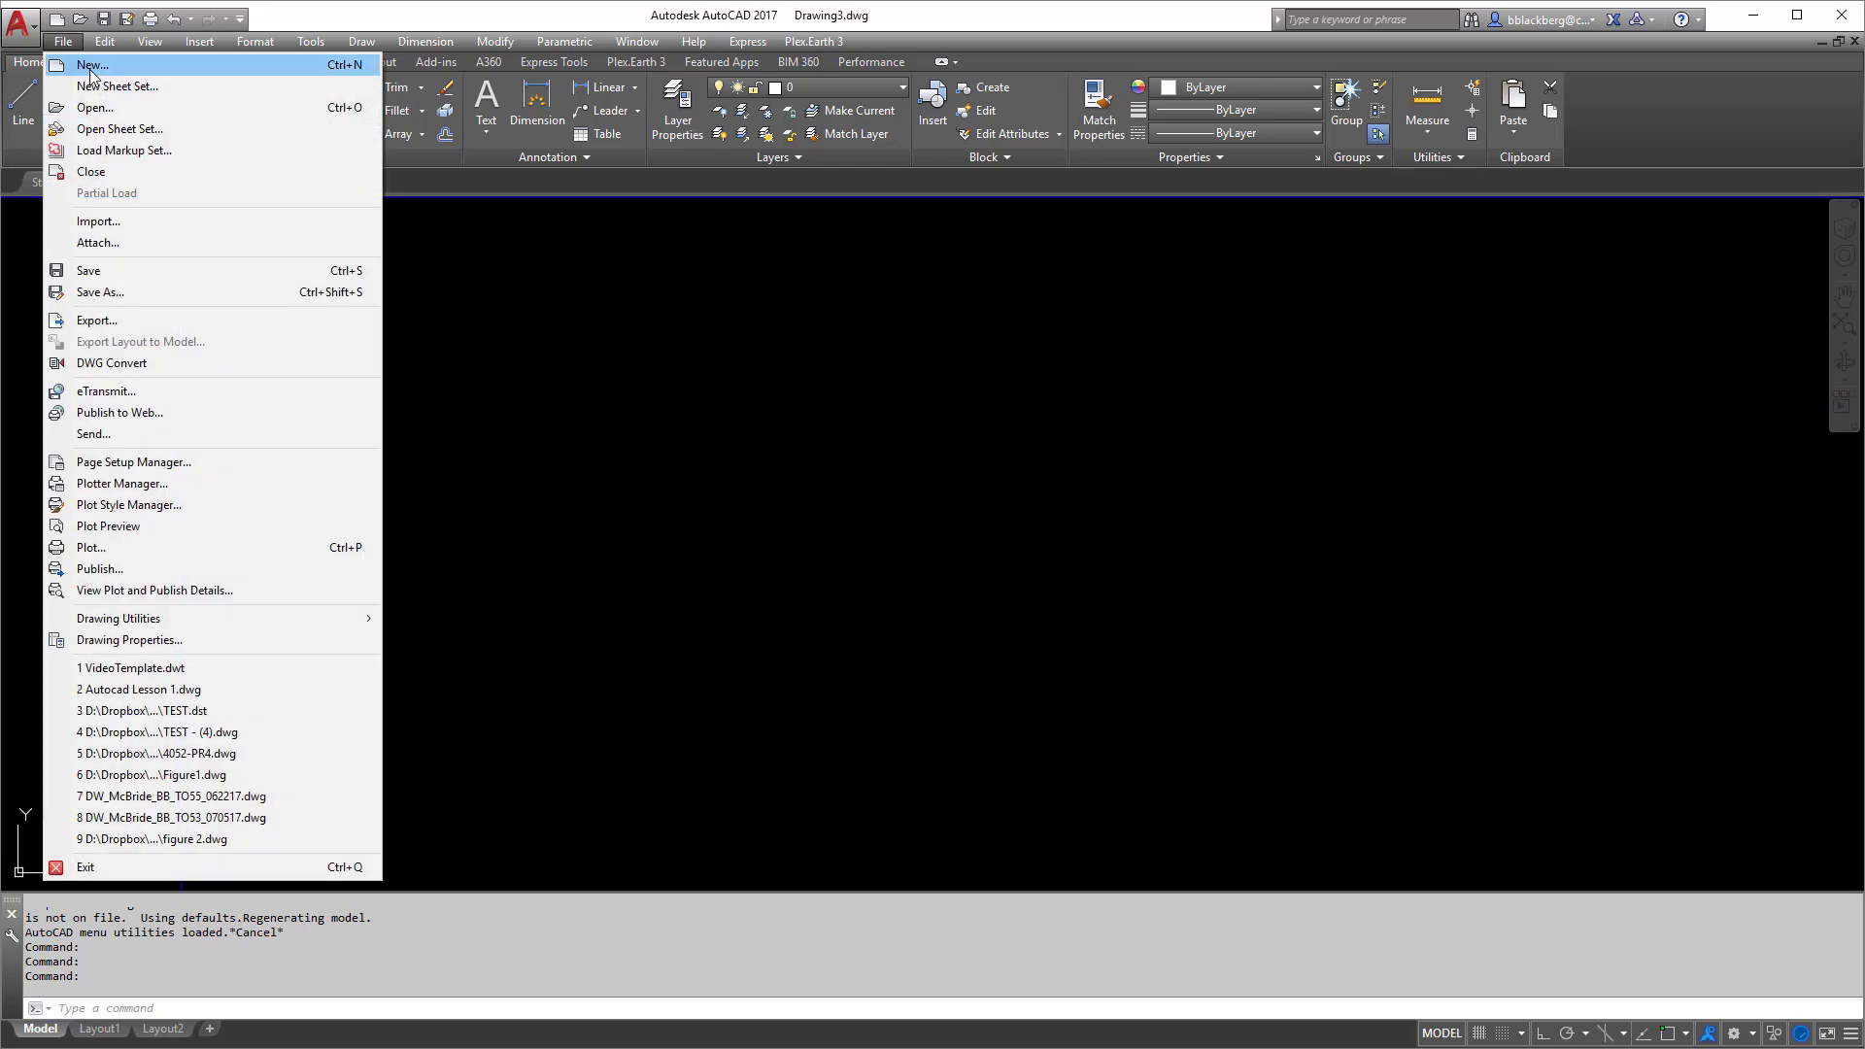
{"action": "left_click", "coordinate": [78, 66]}
{"action": "left_click", "coordinate": [866, 328]}
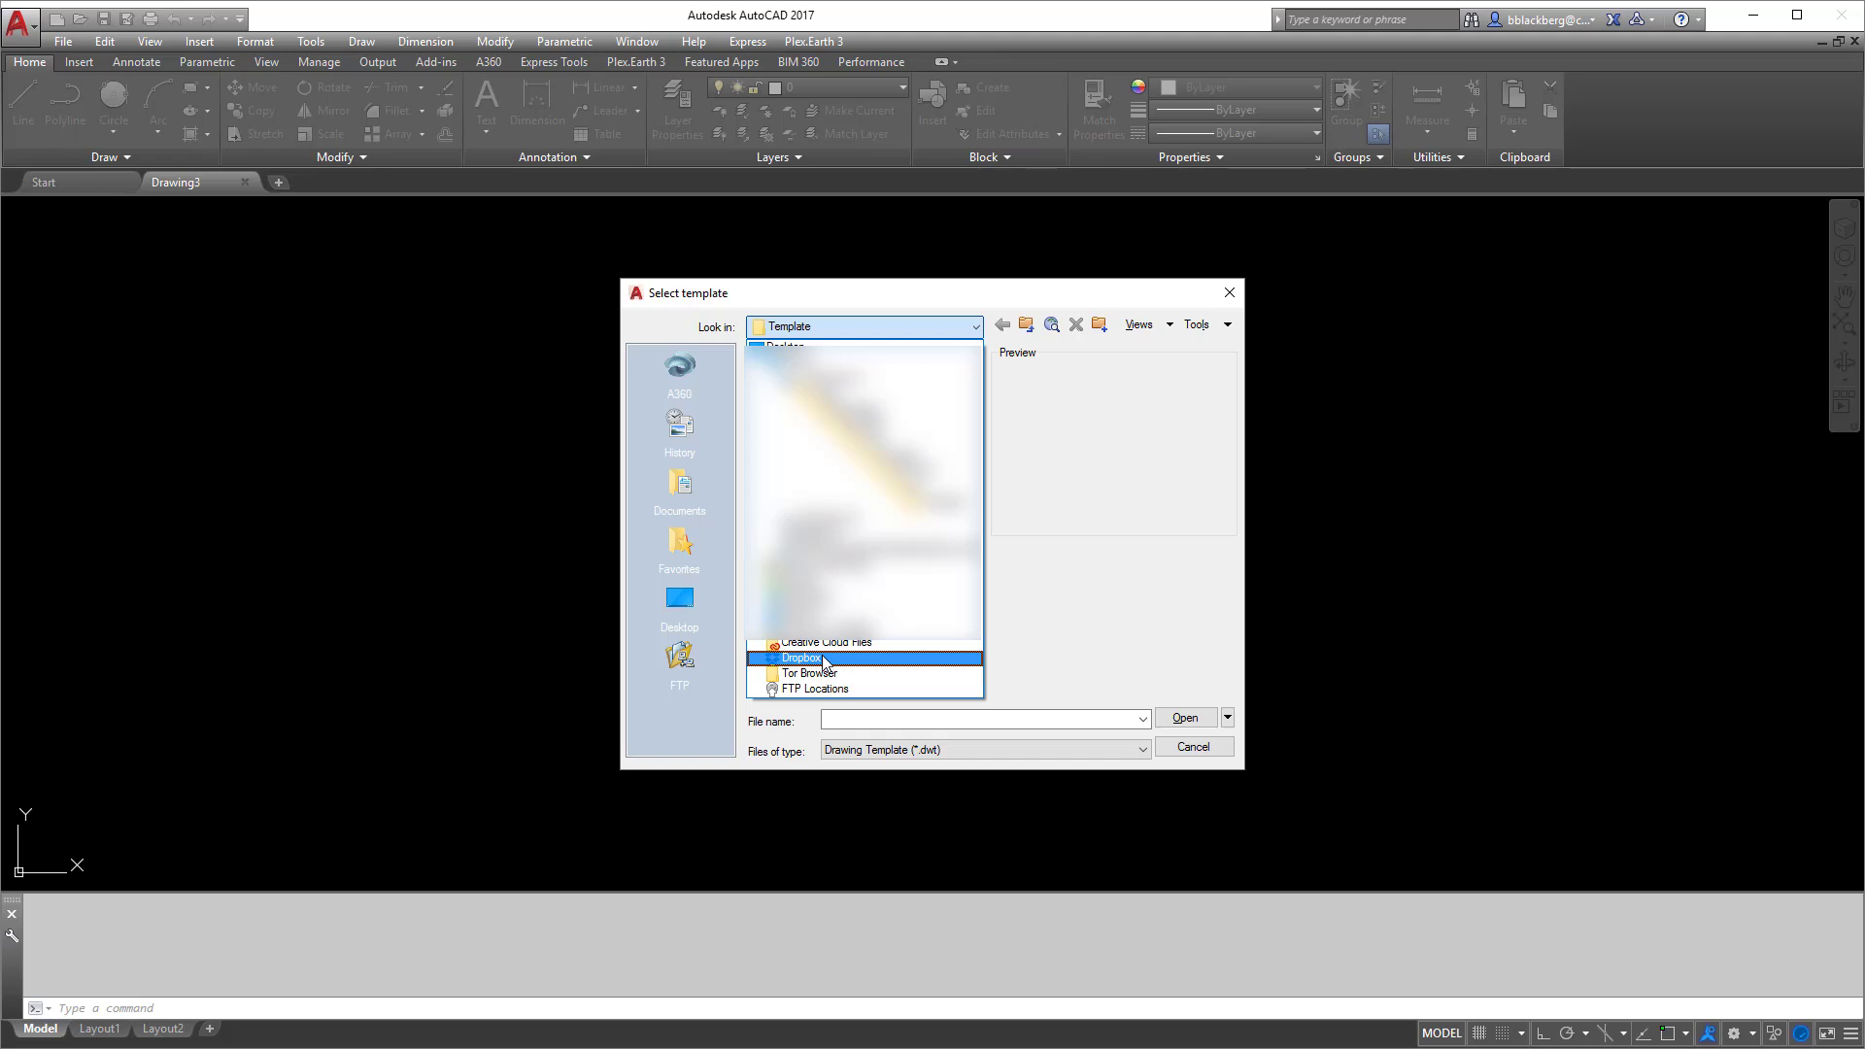
{"action": "left_click", "coordinate": [821, 657]}
{"action": "double_click", "coordinate": [832, 564]}
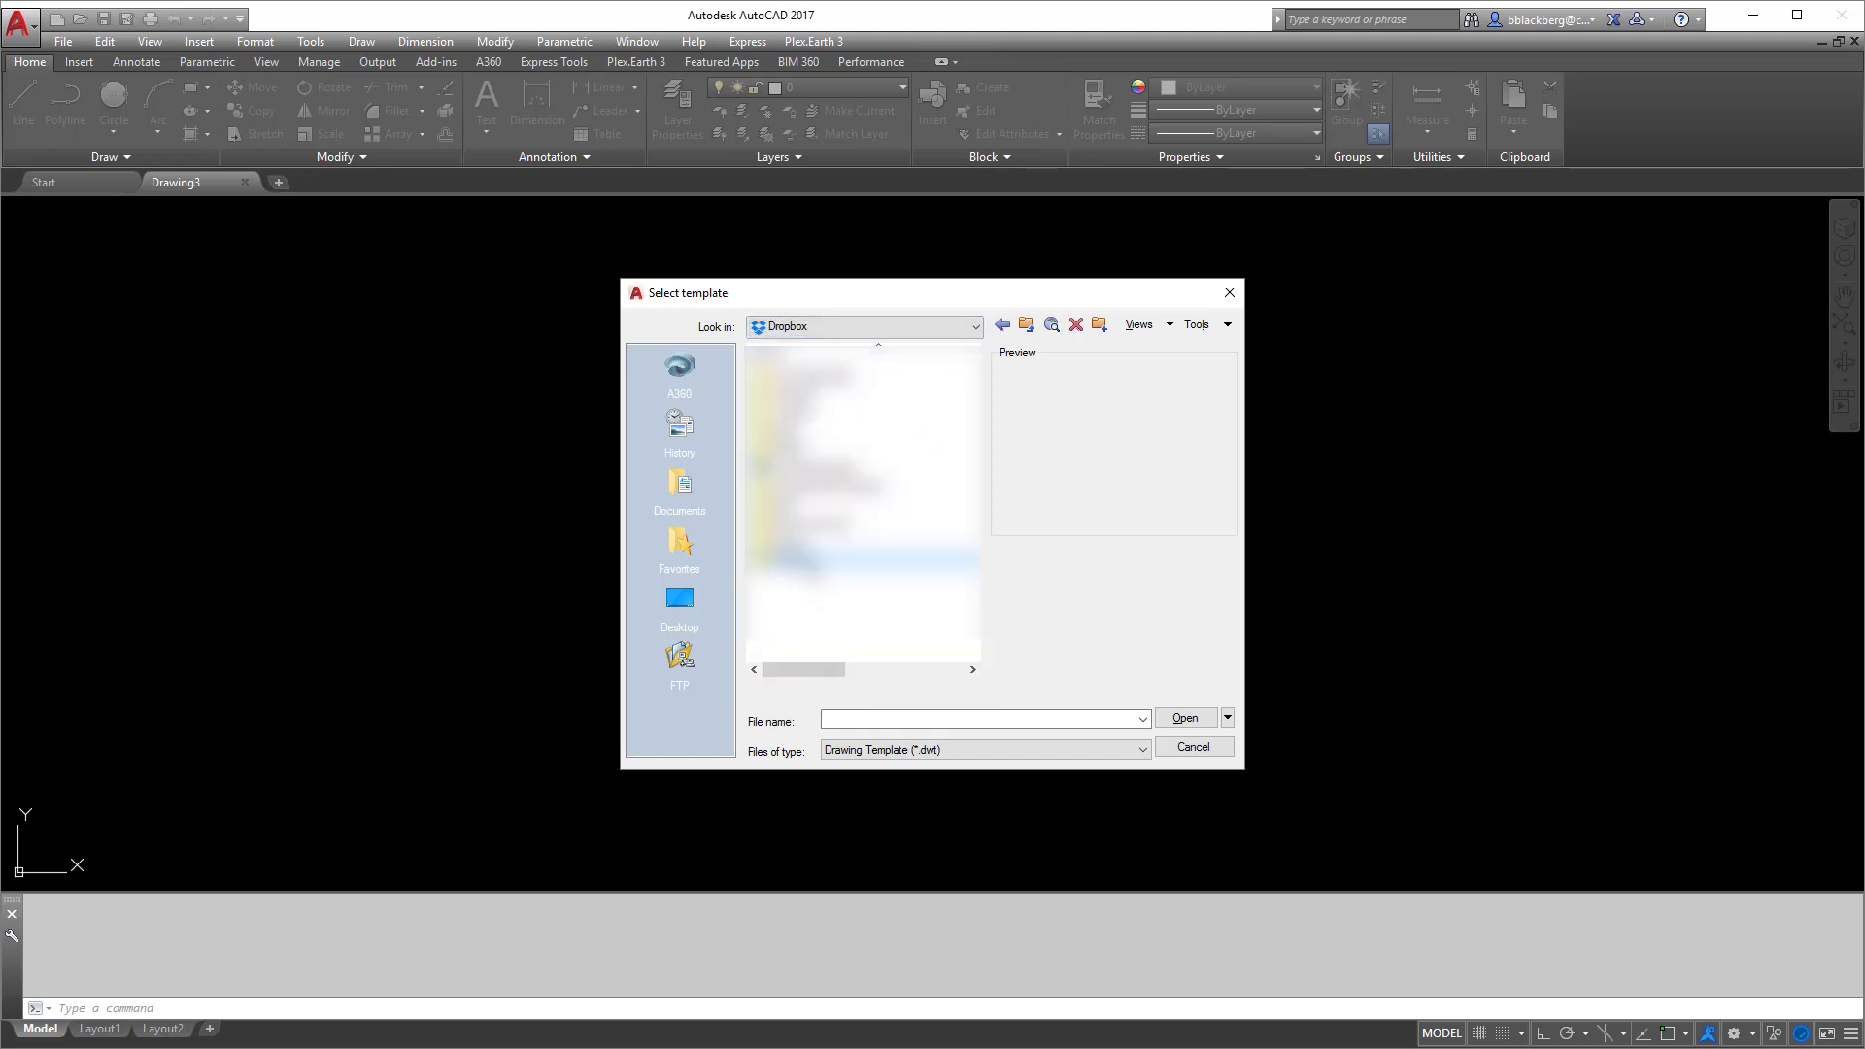
{"action": "double_click", "coordinate": [819, 417]}
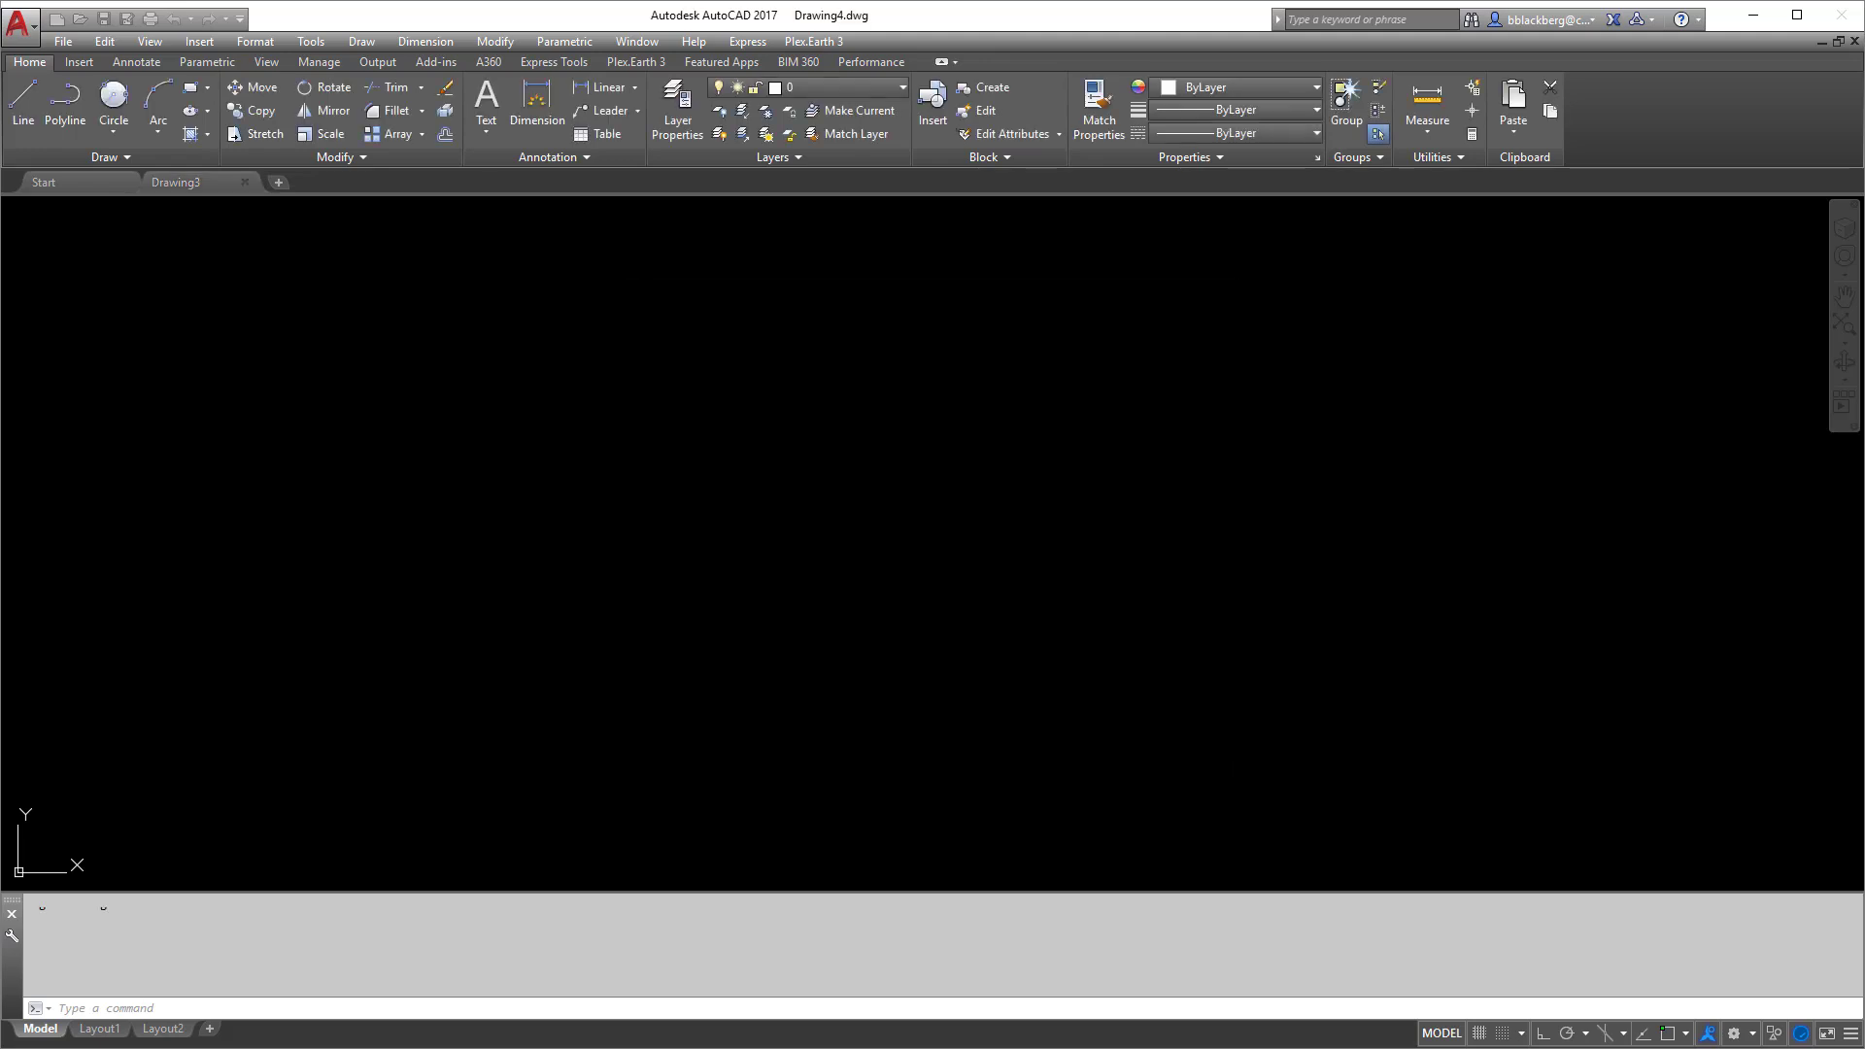
Check the new drawing's layer list and its drawing units settings without changing anything
{"action": "left_click", "coordinate": [841, 90]}
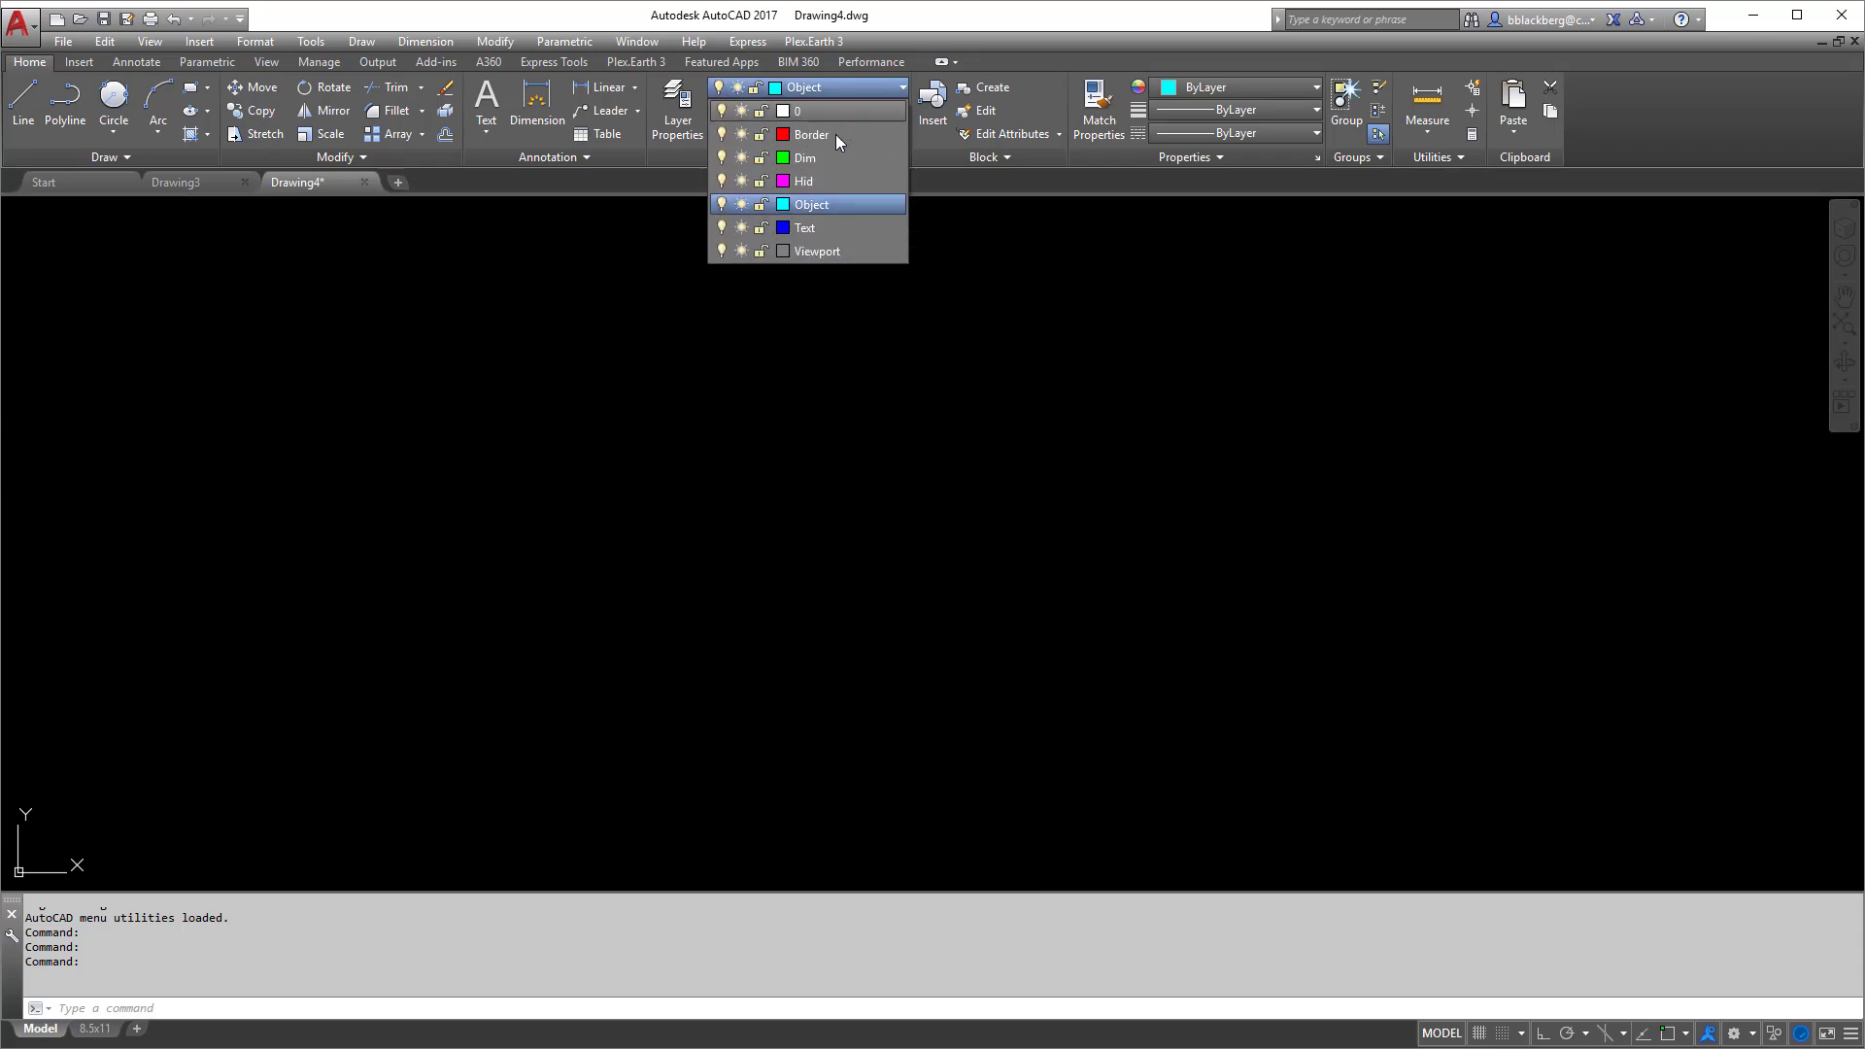
{"action": "left_click", "coordinate": [806, 84]}
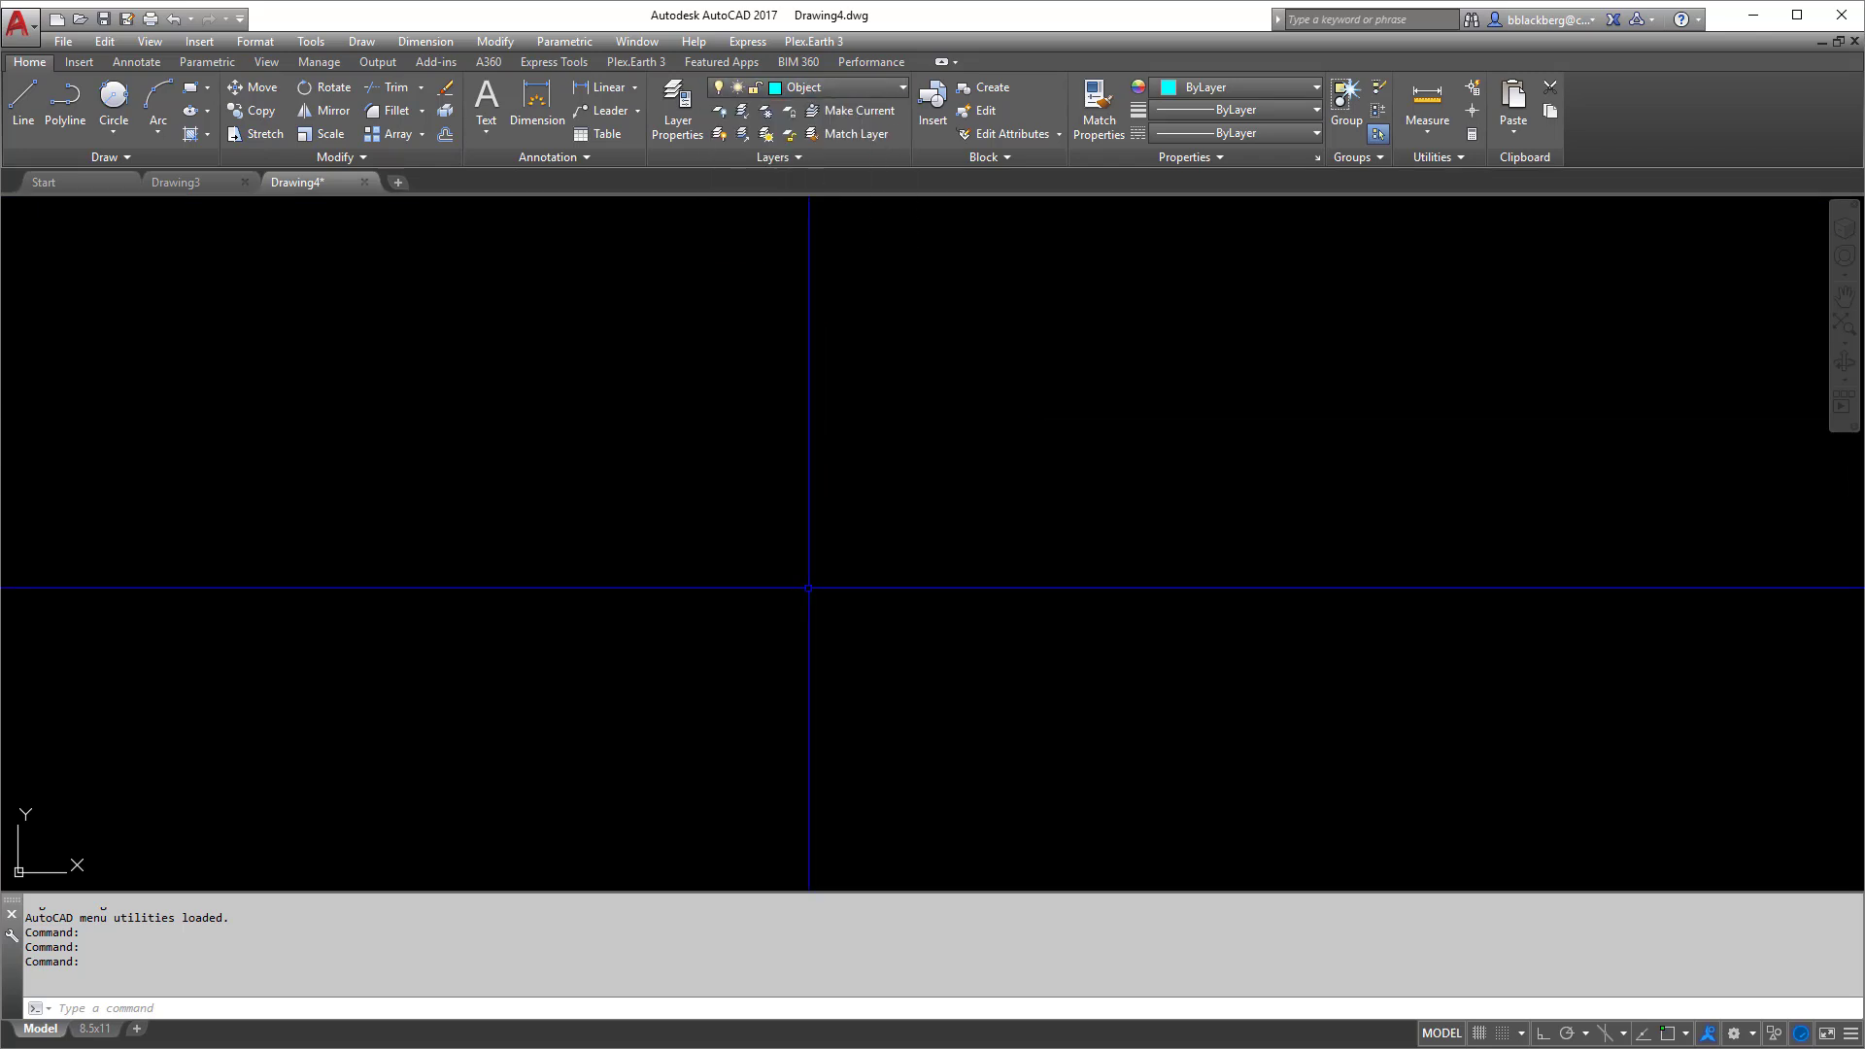
{"action": "type", "text": "units"}
{"action": "key", "text": "Return"}
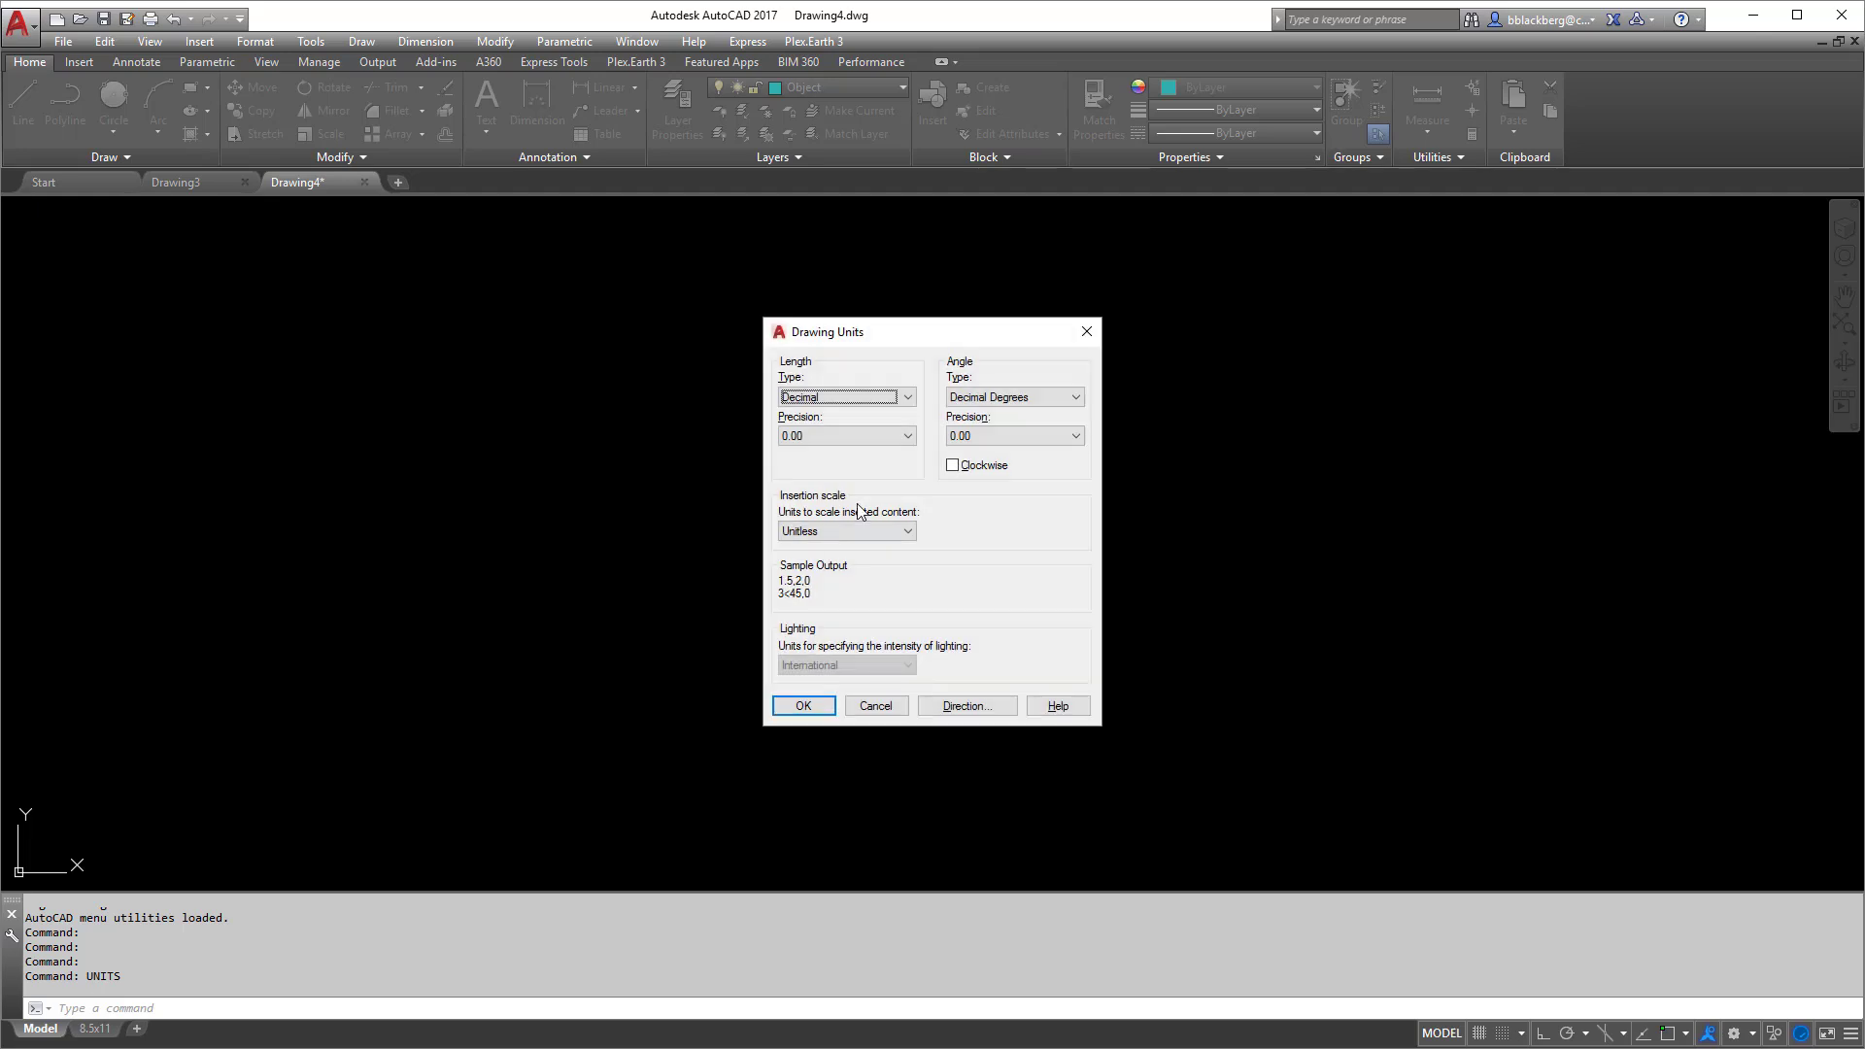
{"action": "key", "text": "Escape"}
Review the Annotative dimension style's text and arrow settings, and open the 8.5x11 layout to check its border
{"action": "left_click", "coordinate": [134, 62]}
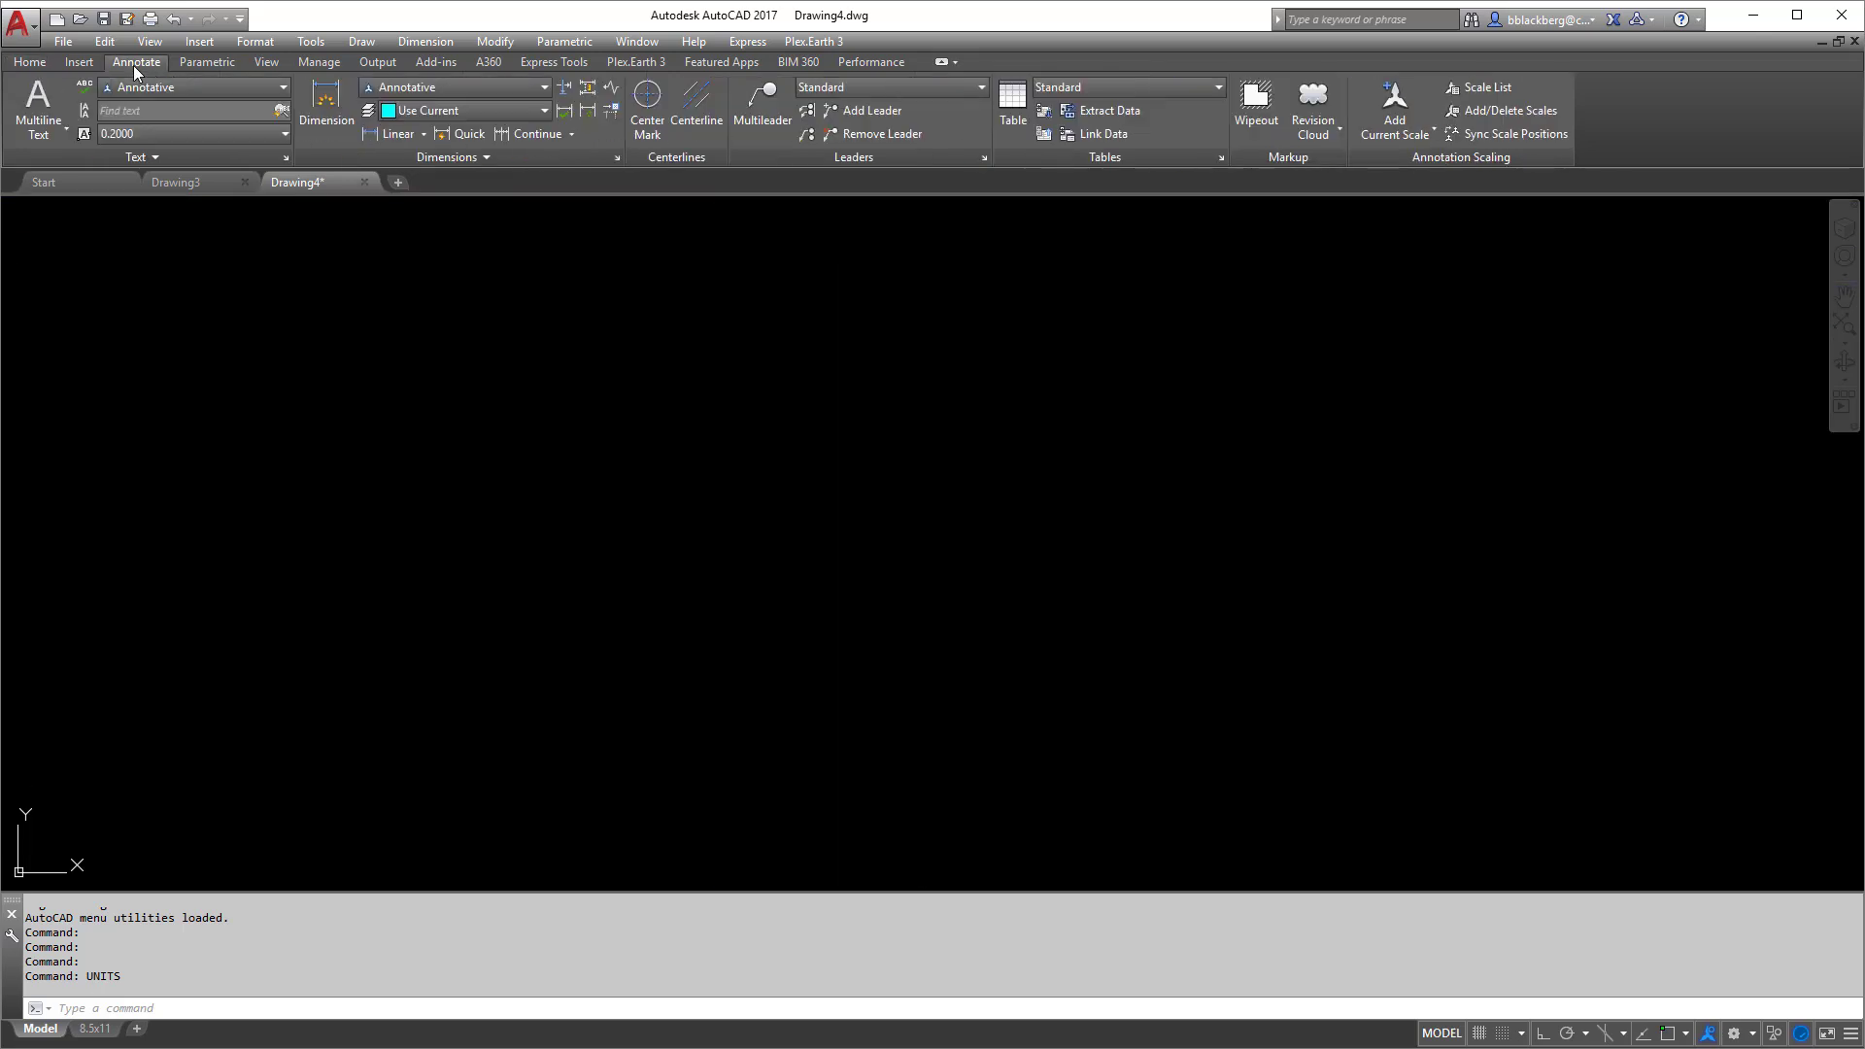
{"action": "left_click", "coordinate": [616, 158]}
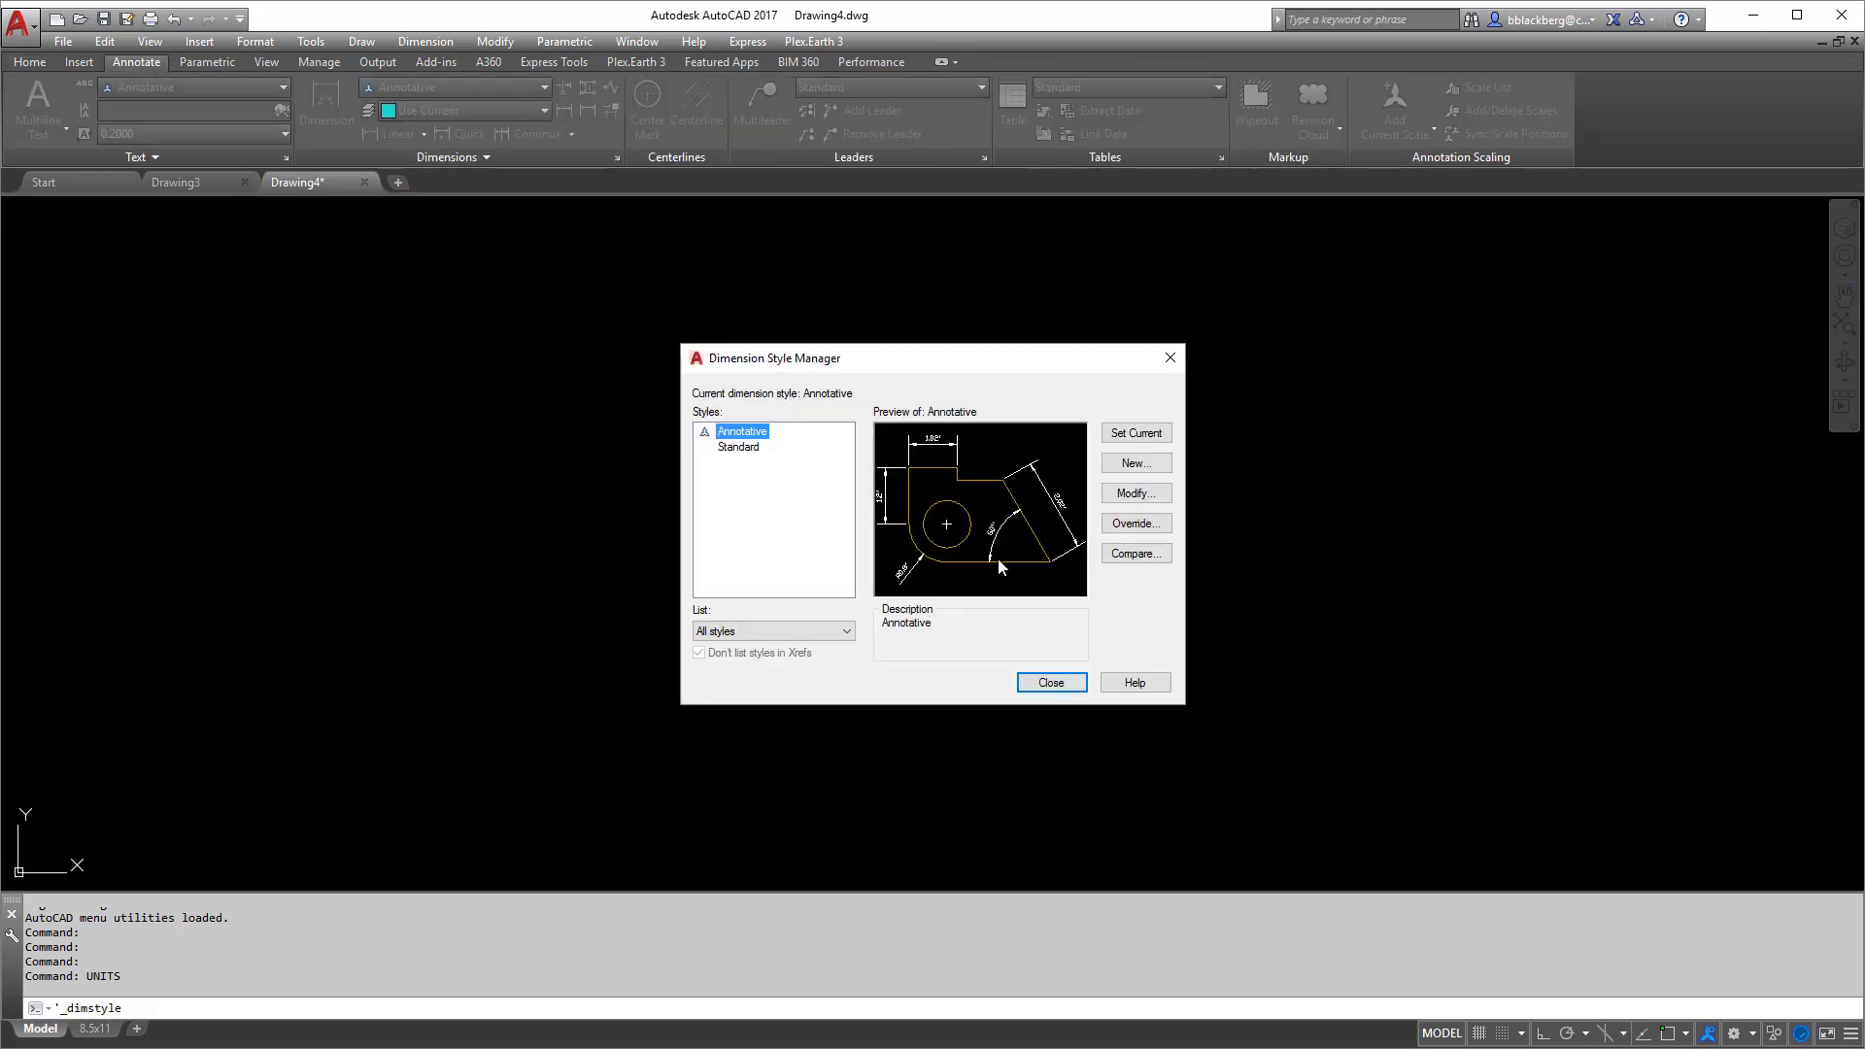
{"action": "left_click", "coordinate": [749, 447]}
{"action": "left_click", "coordinate": [741, 431]}
{"action": "left_click", "coordinate": [1136, 492]}
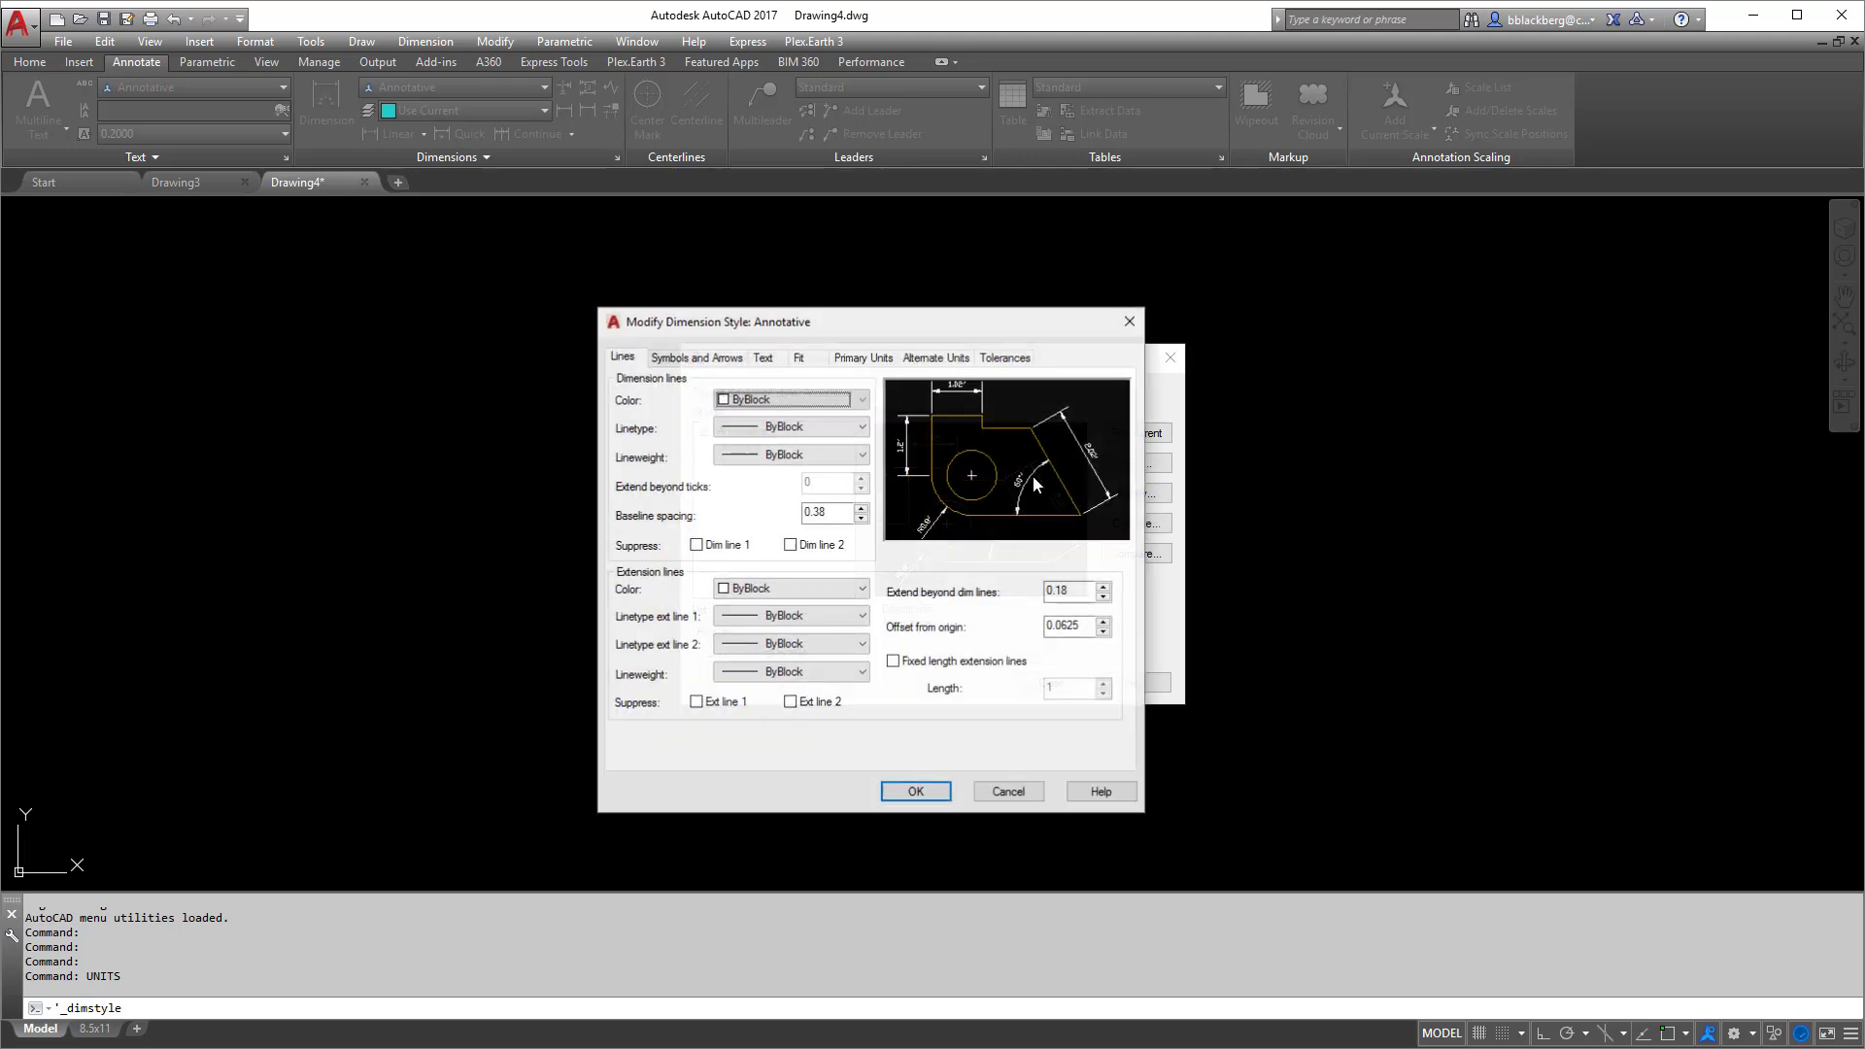
{"action": "left_click", "coordinate": [774, 362]}
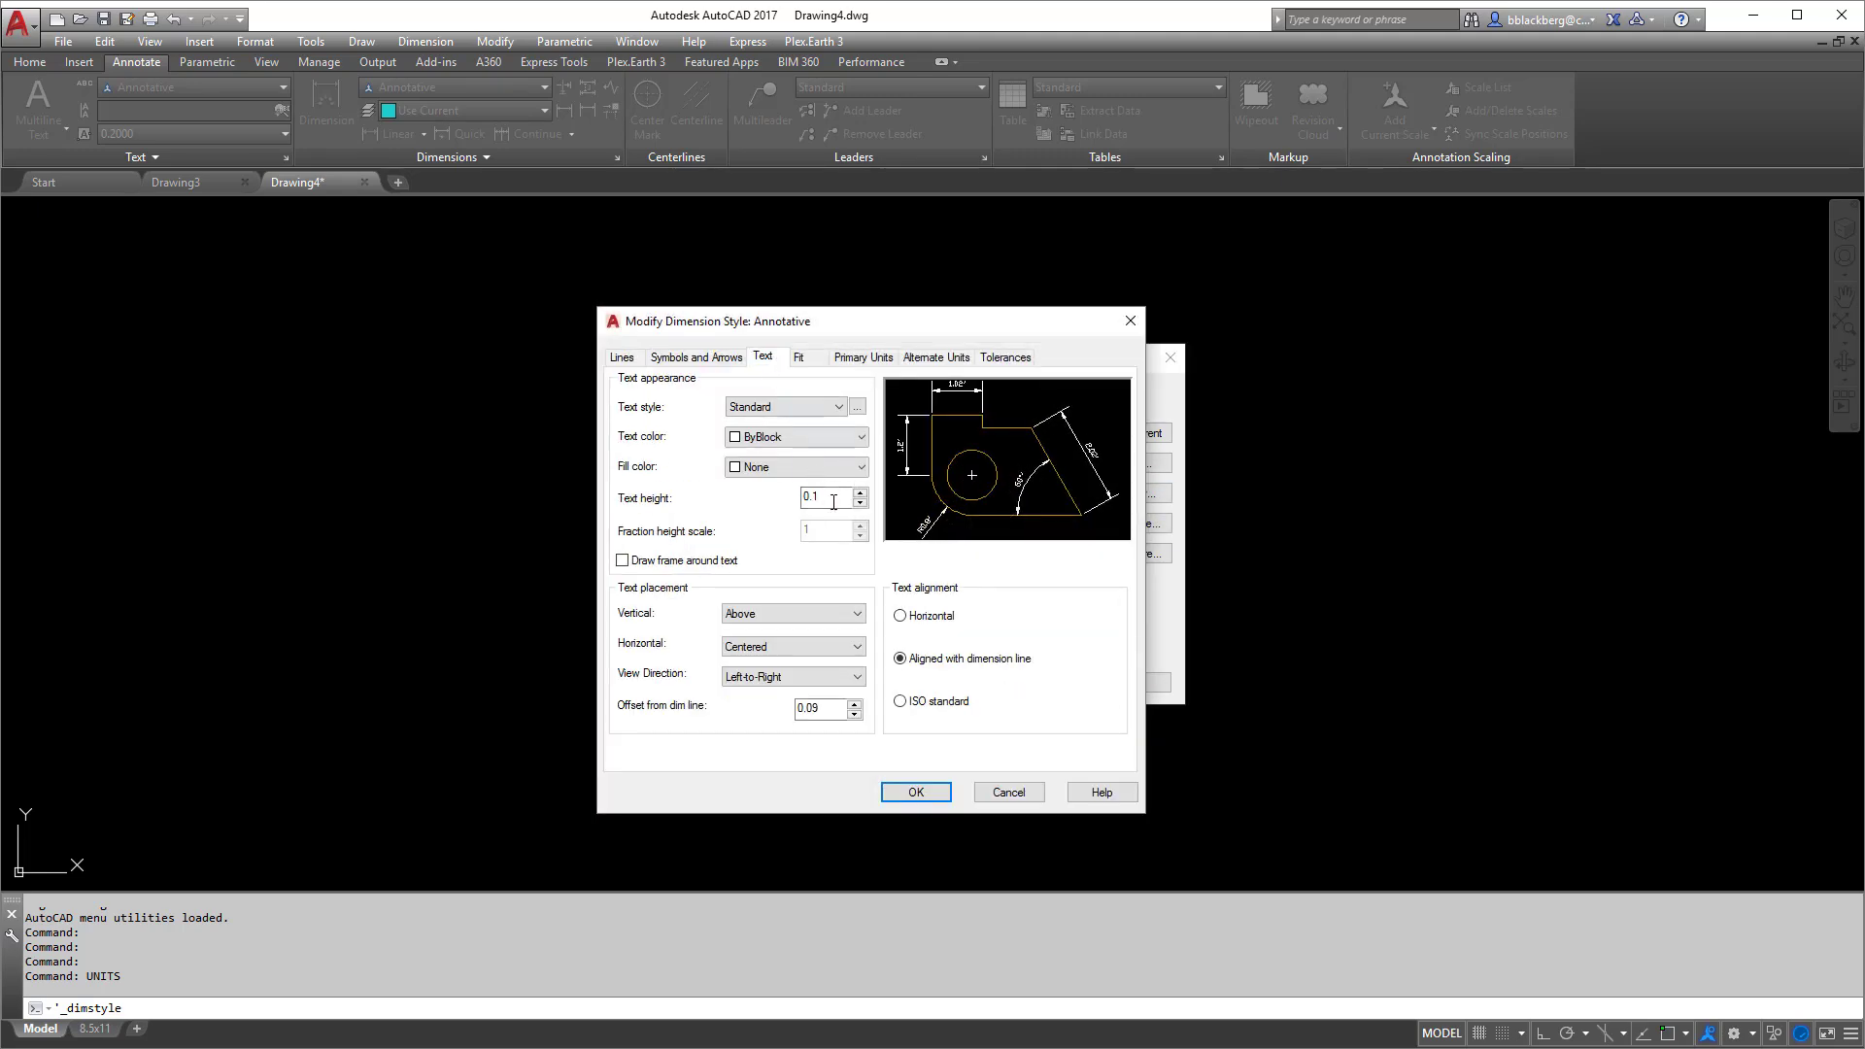
{"action": "left_click", "coordinate": [696, 357]}
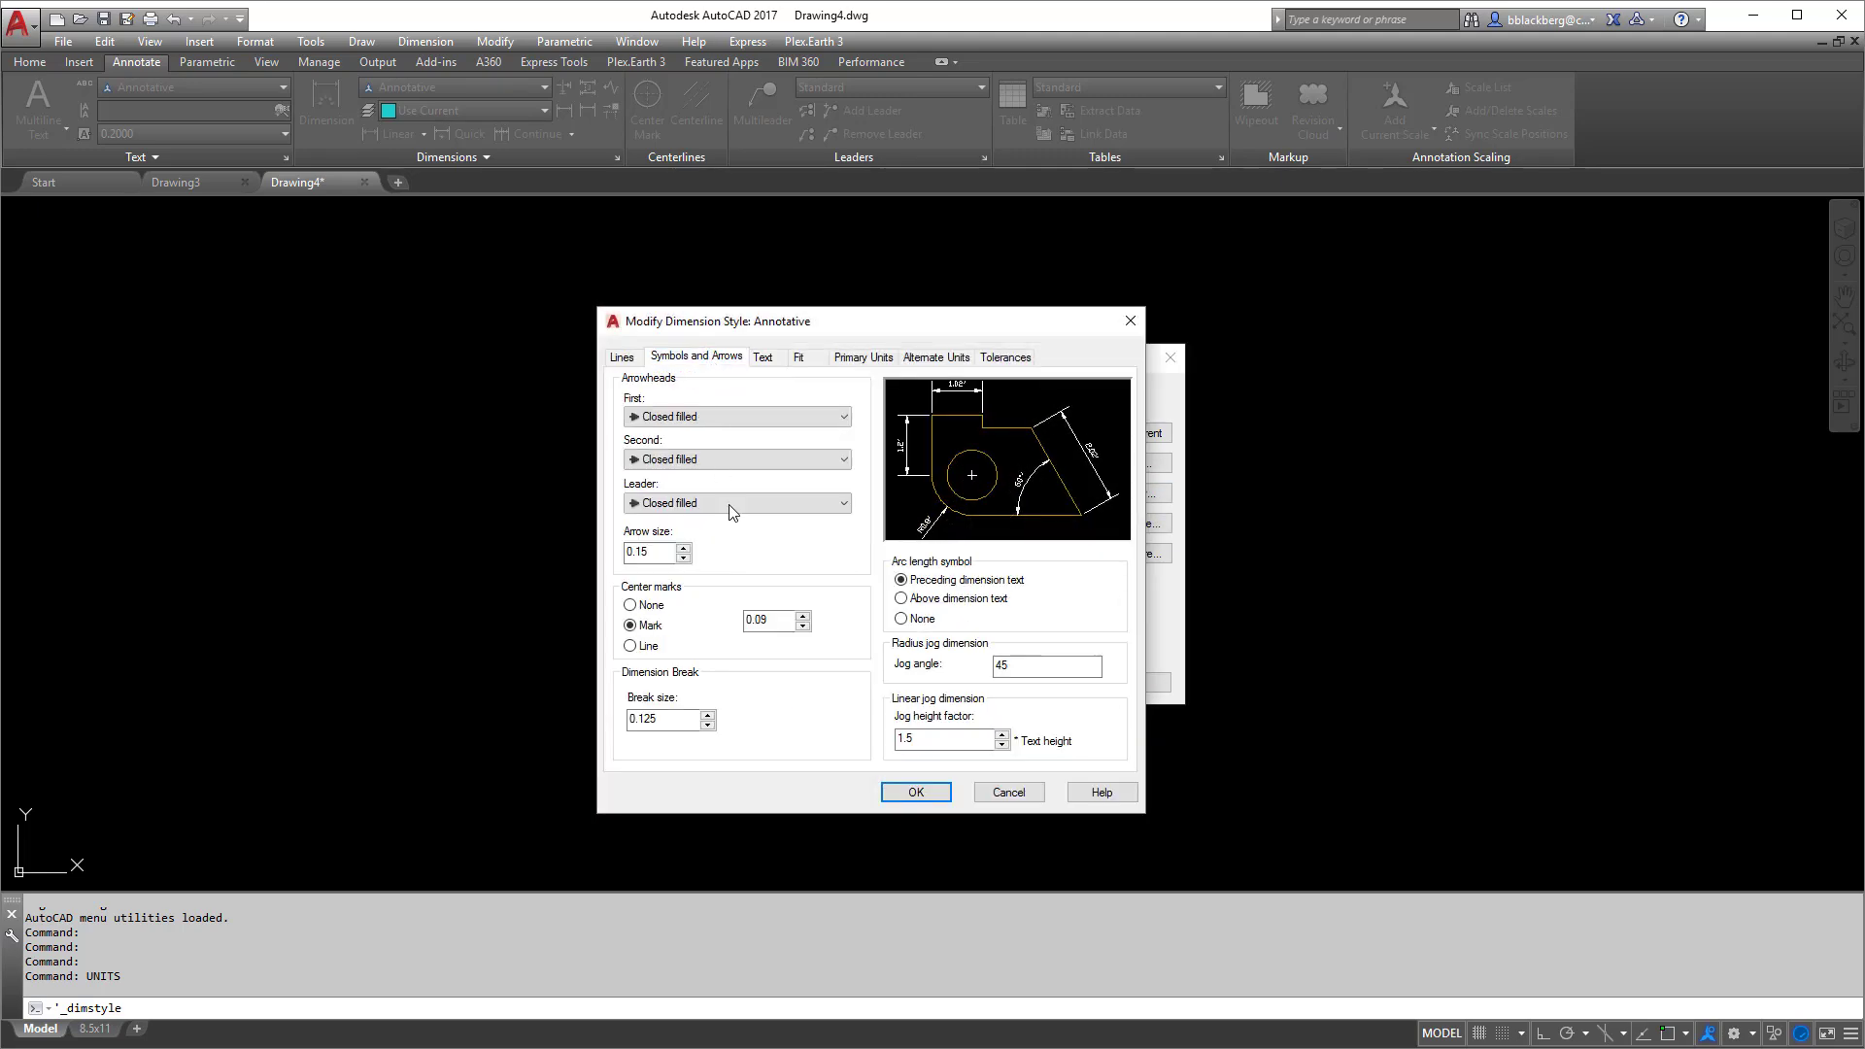
{"action": "left_click", "coordinate": [915, 792]}
{"action": "left_click", "coordinate": [1051, 682]}
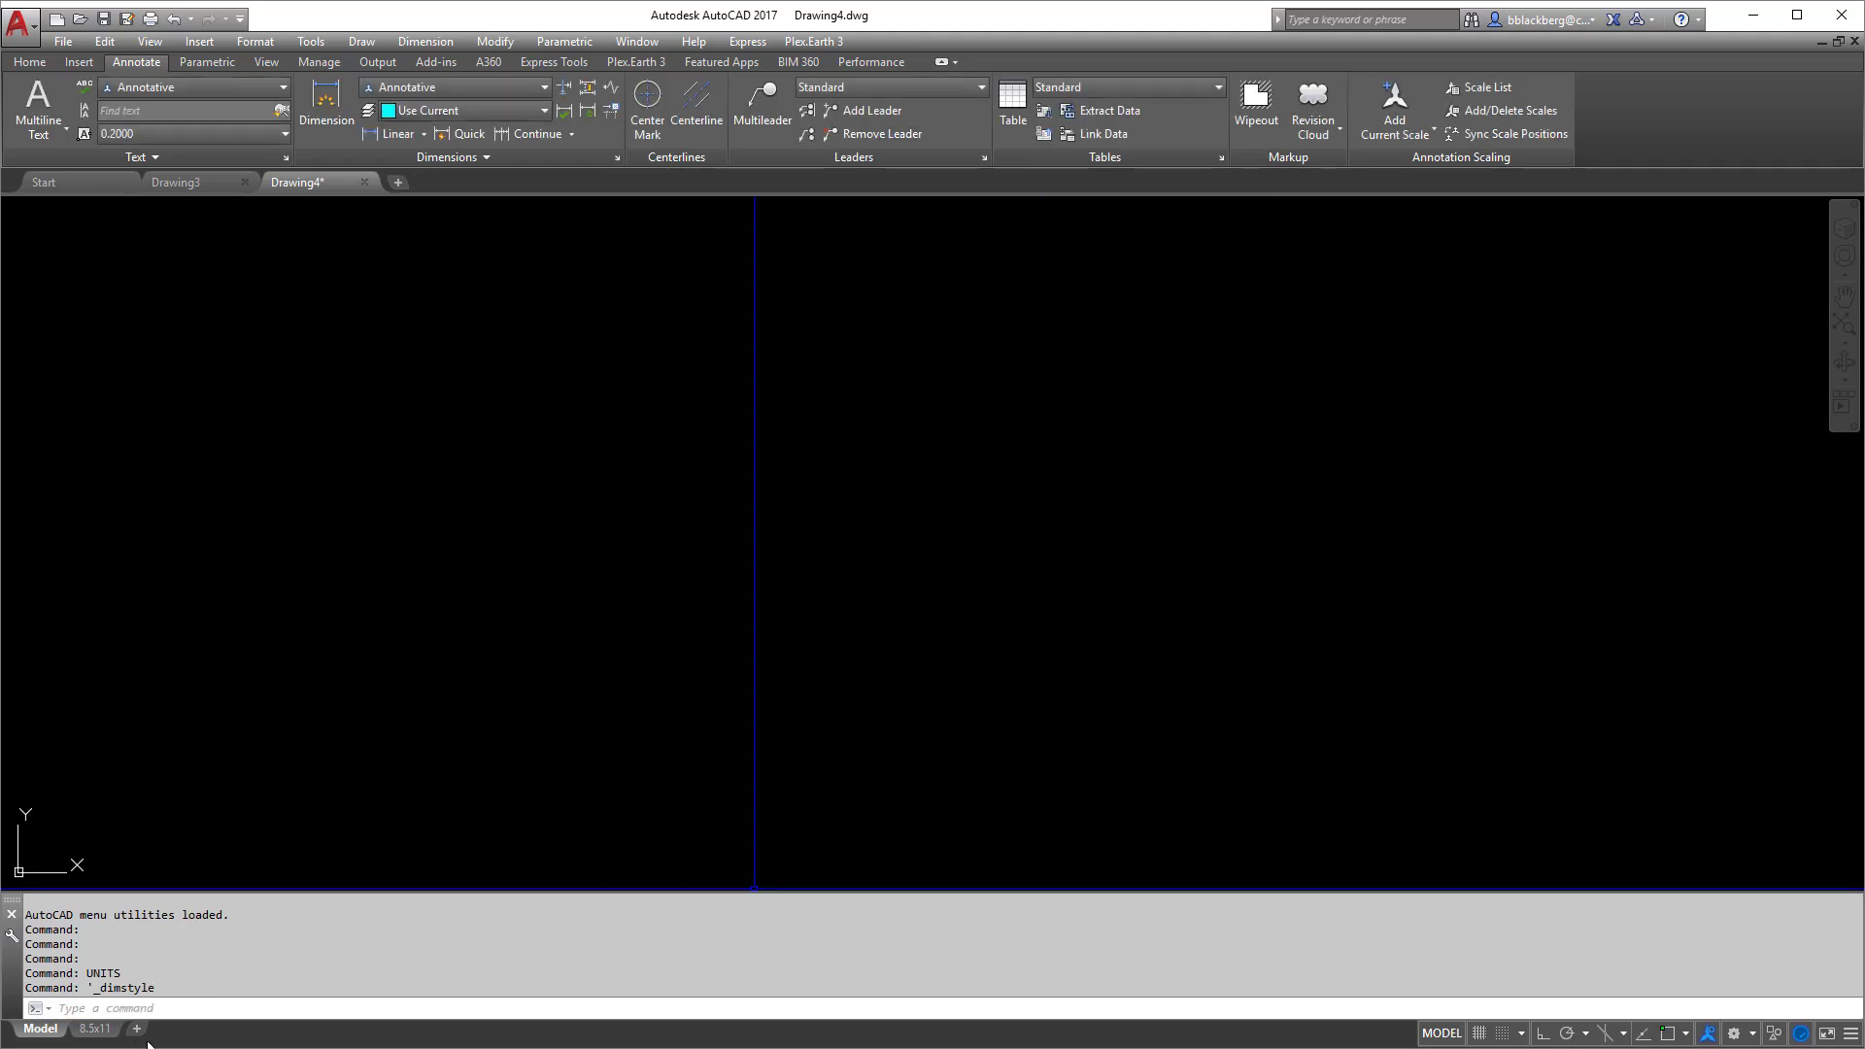
{"action": "left_click", "coordinate": [109, 1031]}
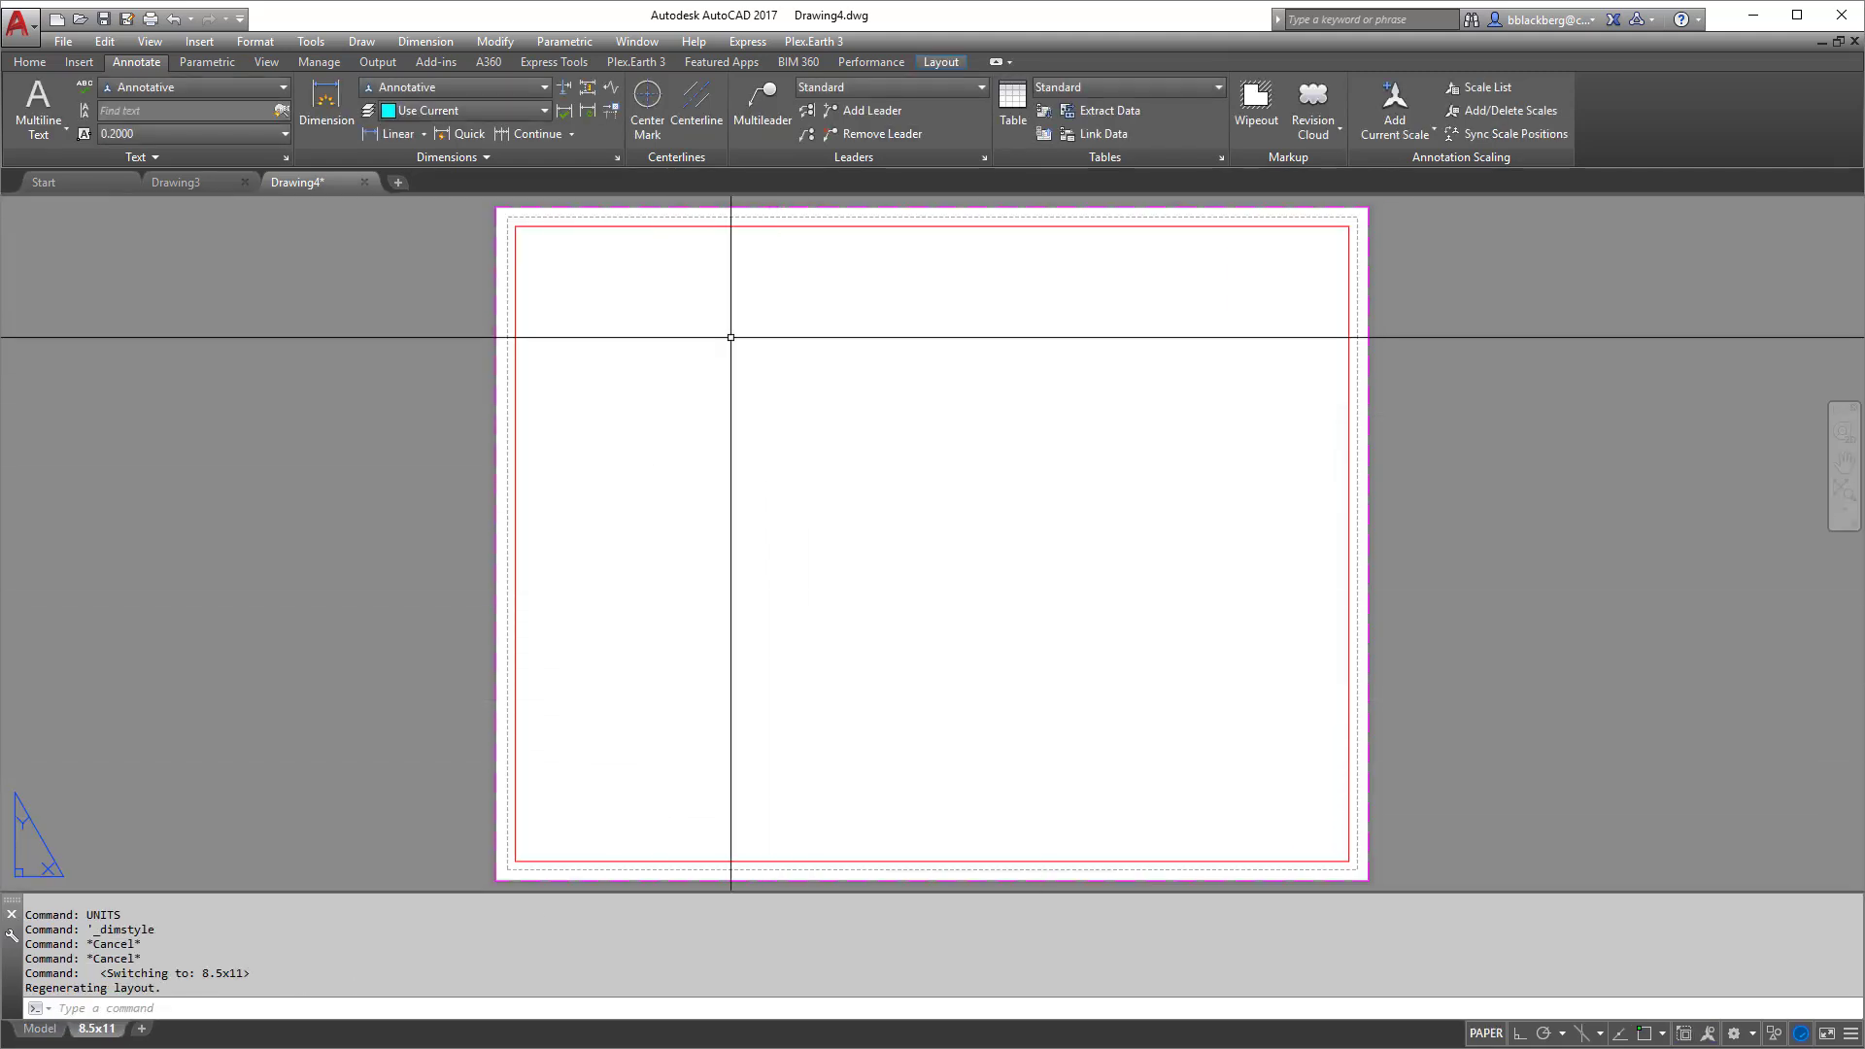